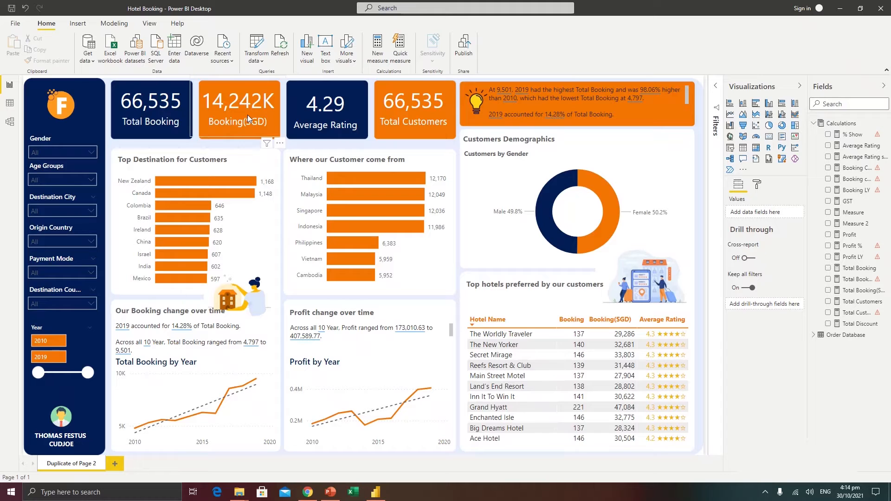
pyautogui.click(385, 117)
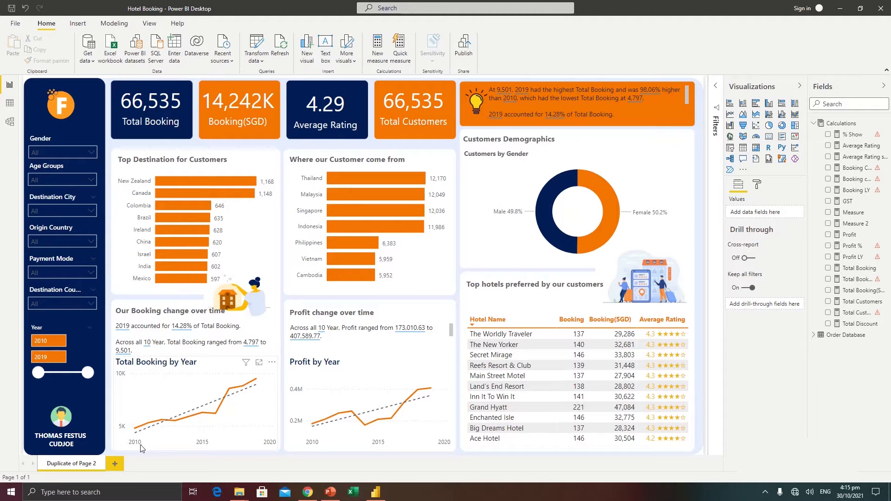
pyautogui.moveTo(224, 425)
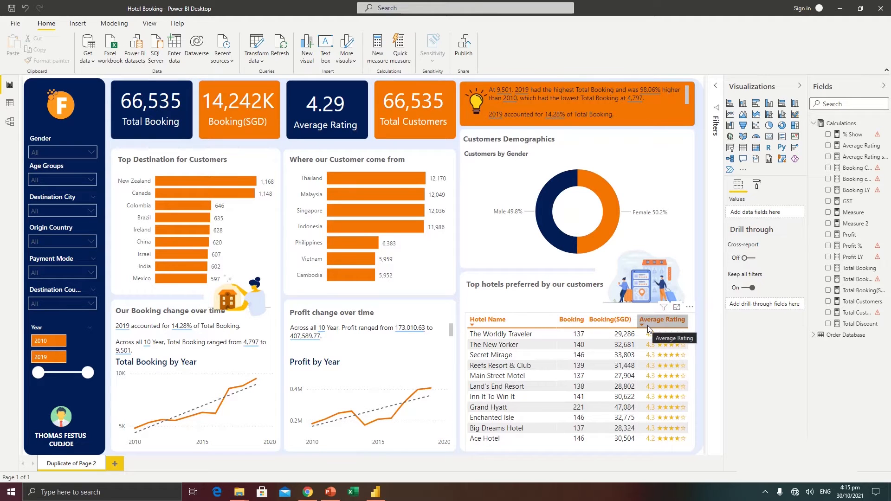
# Examine the Order Database table's columns through Age Groups, including the list of values available in the Payment Mode column.
pyautogui.click(10, 103)
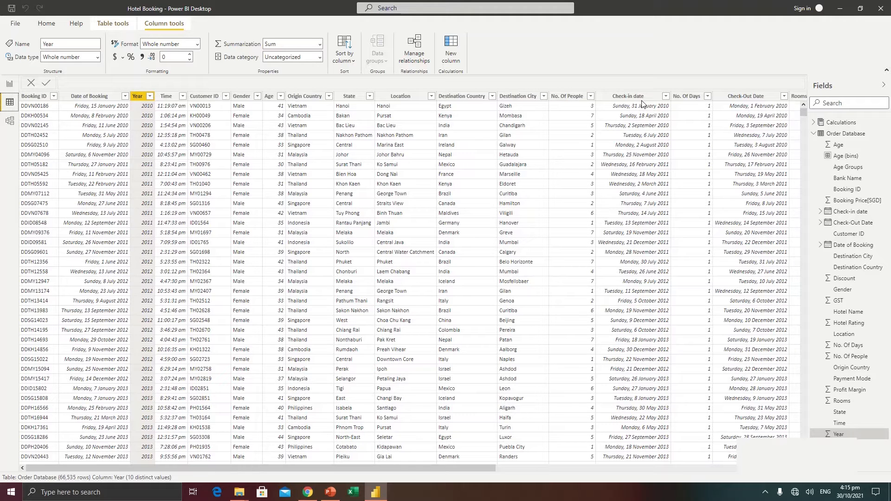
pyautogui.moveTo(491, 466); pyautogui.dragTo(631, 466)
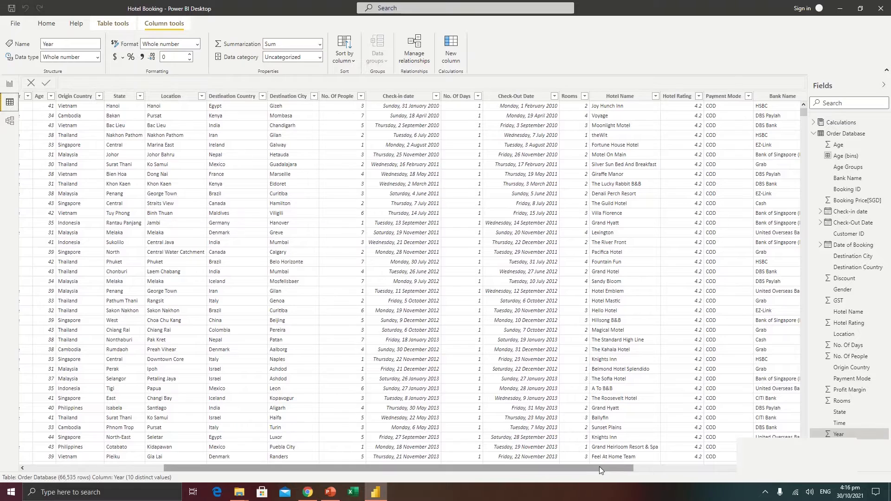
pyautogui.moveTo(600, 468); pyautogui.dragTo(668, 467)
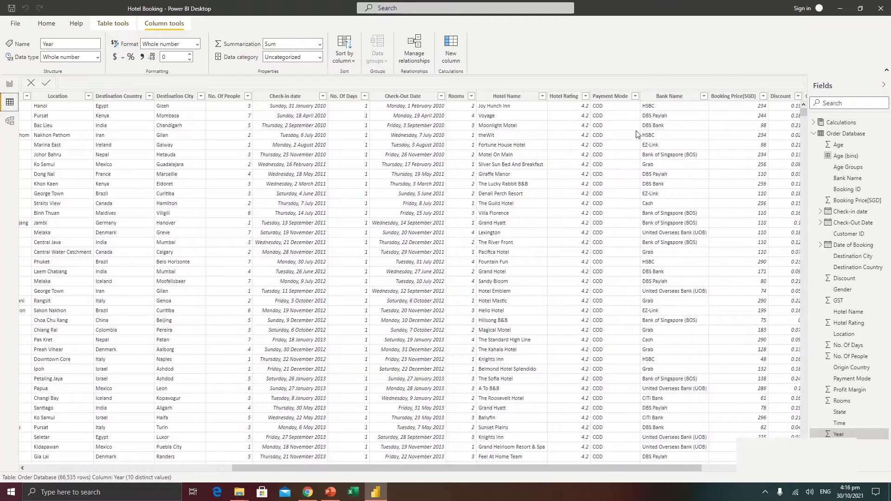
pyautogui.click(635, 96)
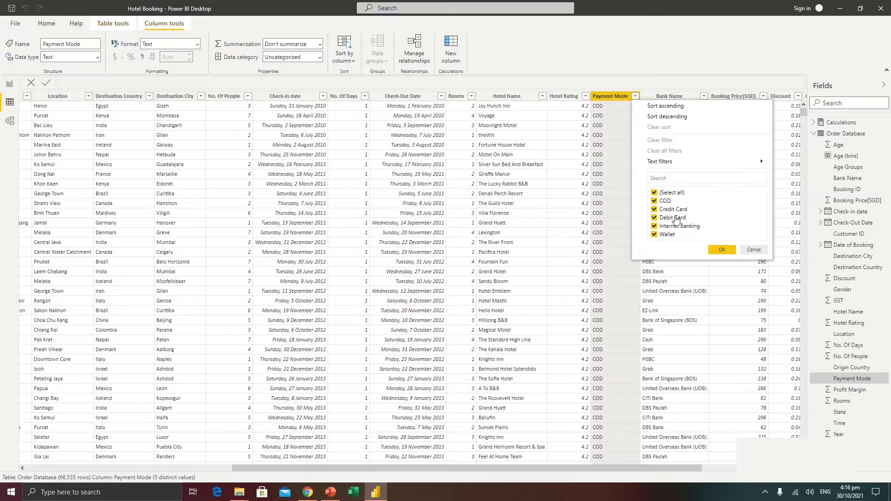
pyautogui.click(754, 251)
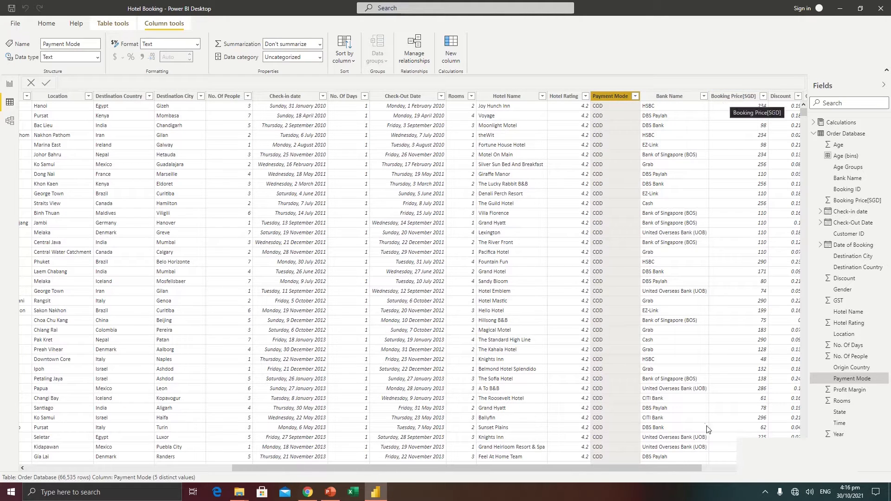
pyautogui.hscroll(3, 686, 467)
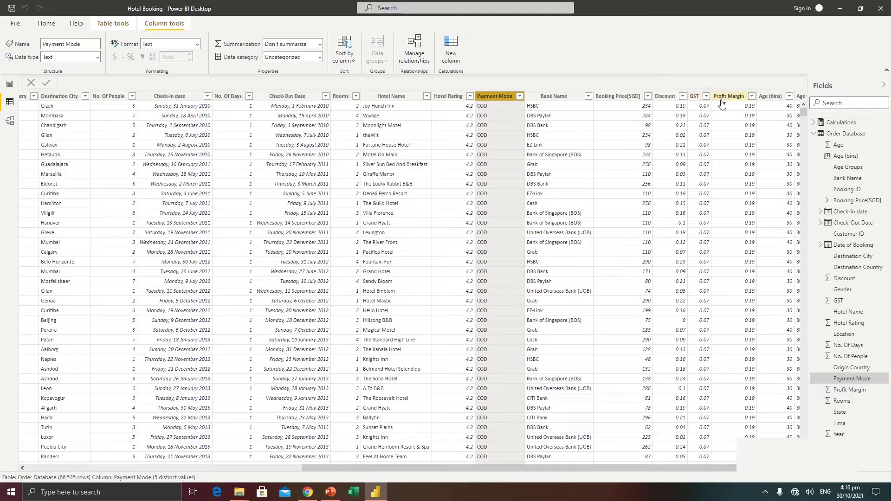
pyautogui.moveTo(723, 466); pyautogui.dragTo(745, 465)
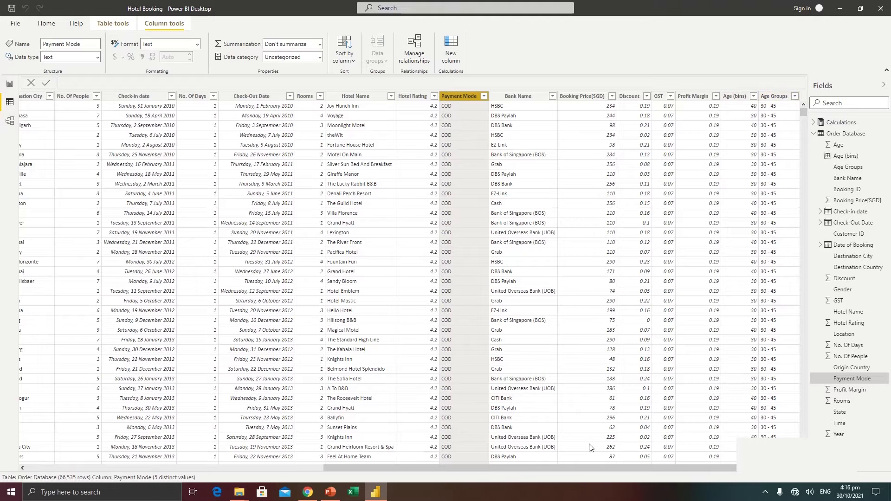
# Return to the report, compare the dashboard filtered by Male and by Female, and clear the Gender slicer.
pyautogui.click(9, 84)
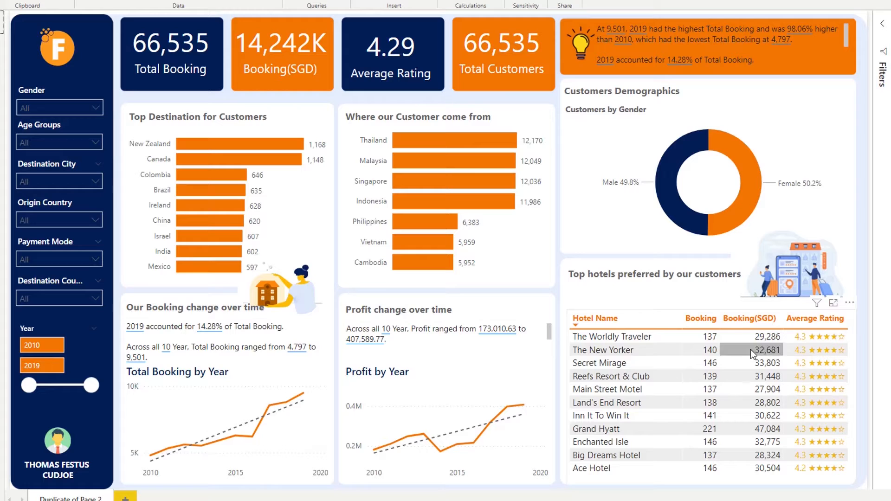
pyautogui.click(55, 107)
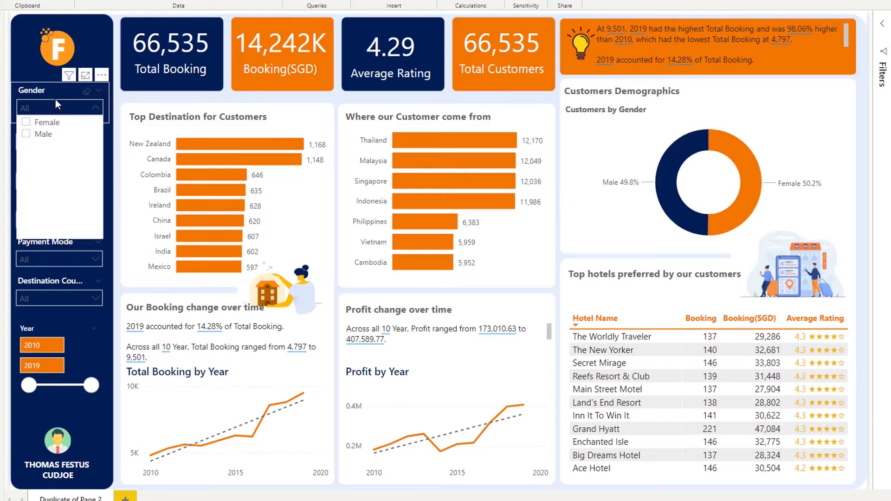
pyautogui.click(41, 134)
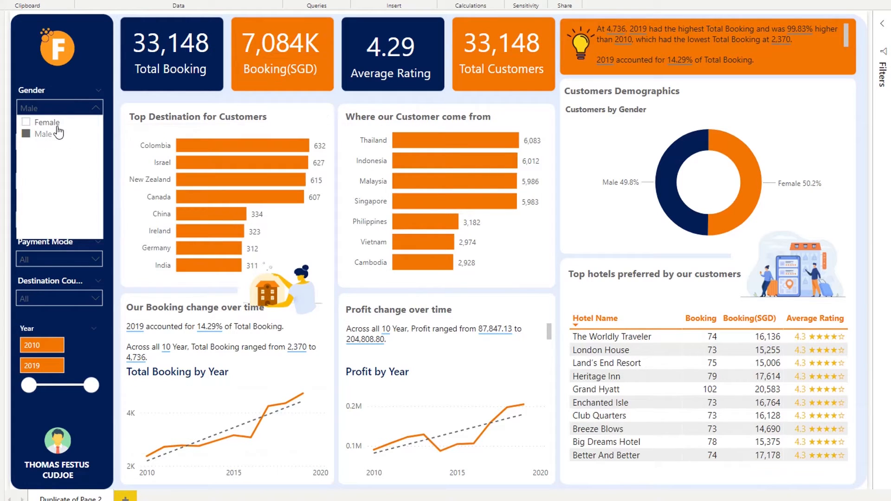
pyautogui.click(53, 124)
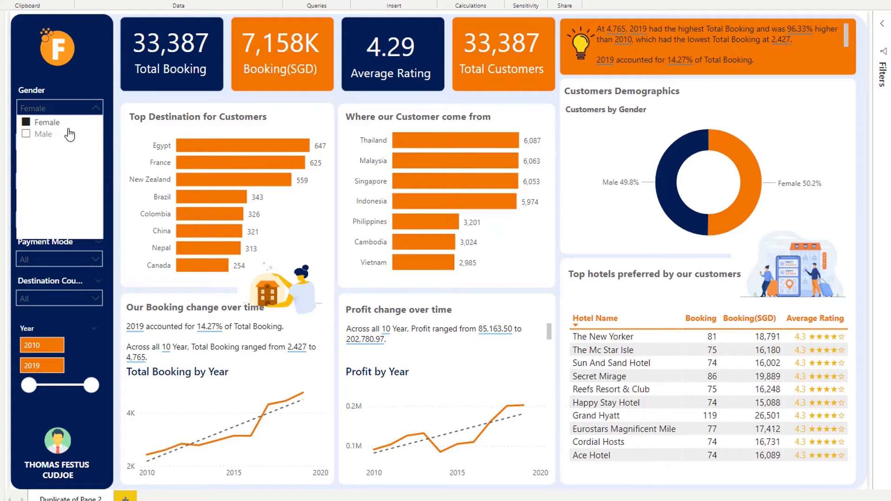
pyautogui.click(44, 134)
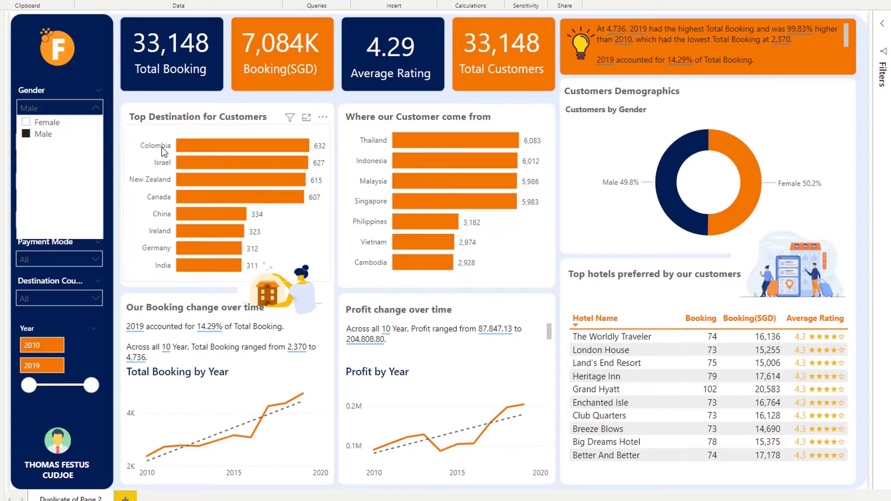
pyautogui.click(28, 124)
pyautogui.click(94, 110)
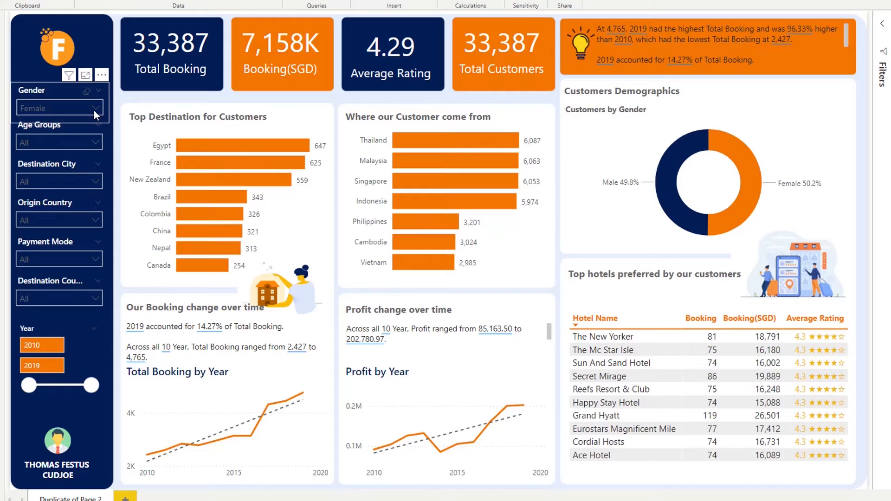
pyautogui.click(85, 91)
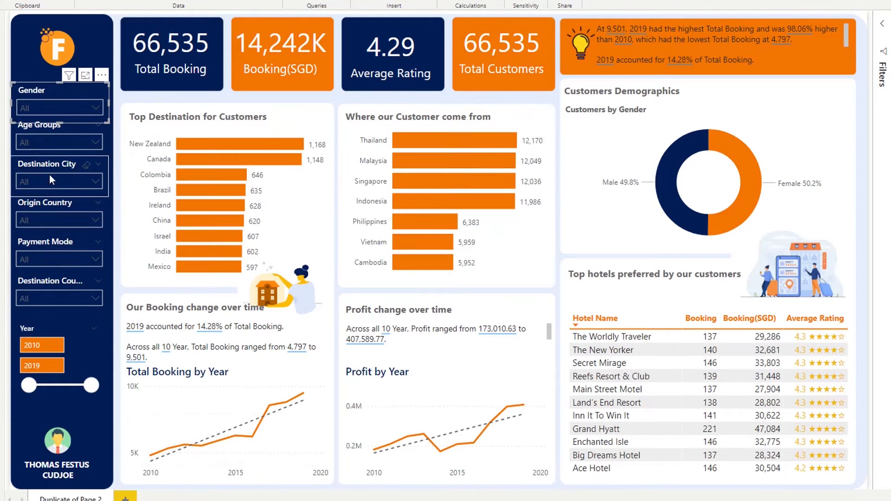
# Look through the display options and the city list of the Destination City slicer, and close them without selecting anything.
pyautogui.click(98, 166)
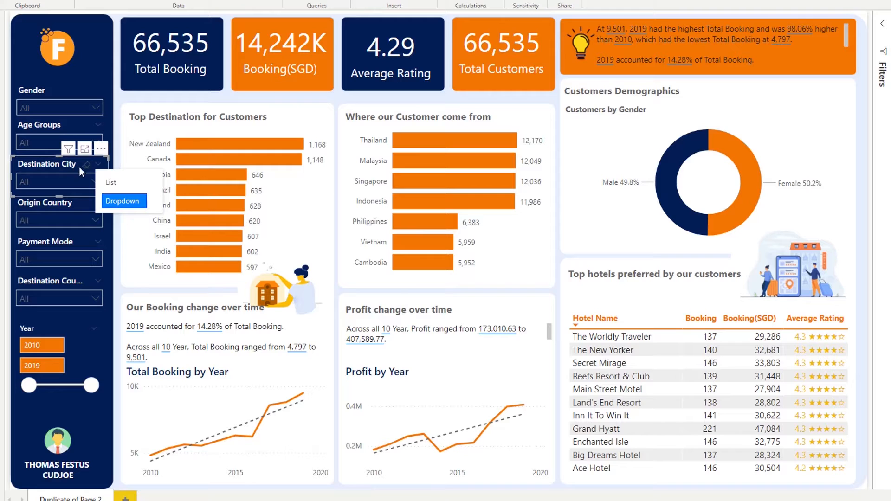
pyautogui.click(65, 172)
pyautogui.click(79, 182)
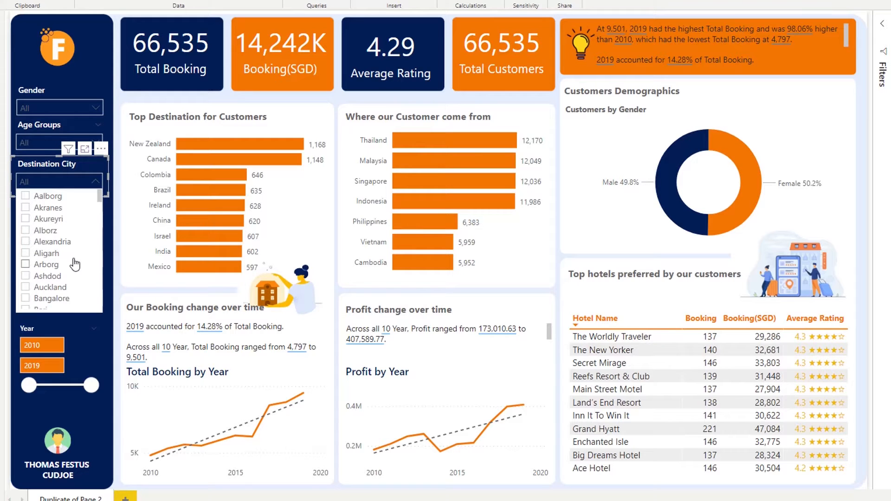
pyautogui.click(104, 230)
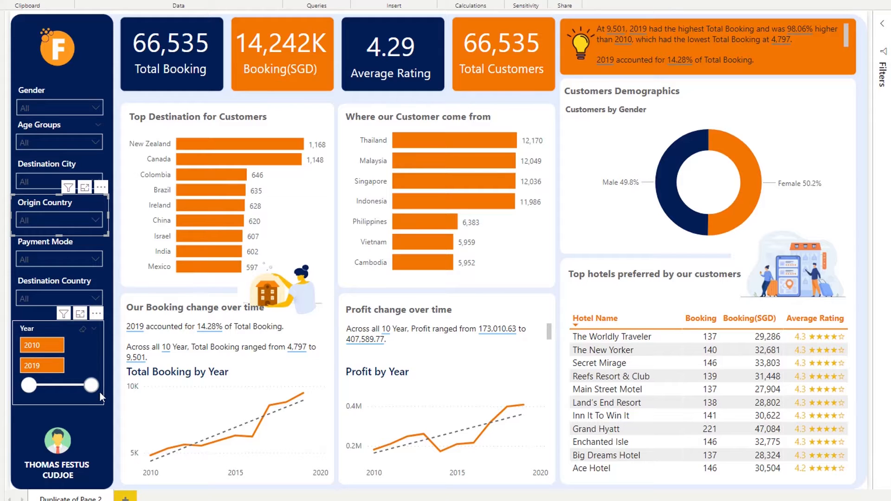
# Narrow the Year slicer to 2014–2017, and move its start year slightly earlier.
pyautogui.moveTo(29, 385); pyautogui.dragTo(56, 385)
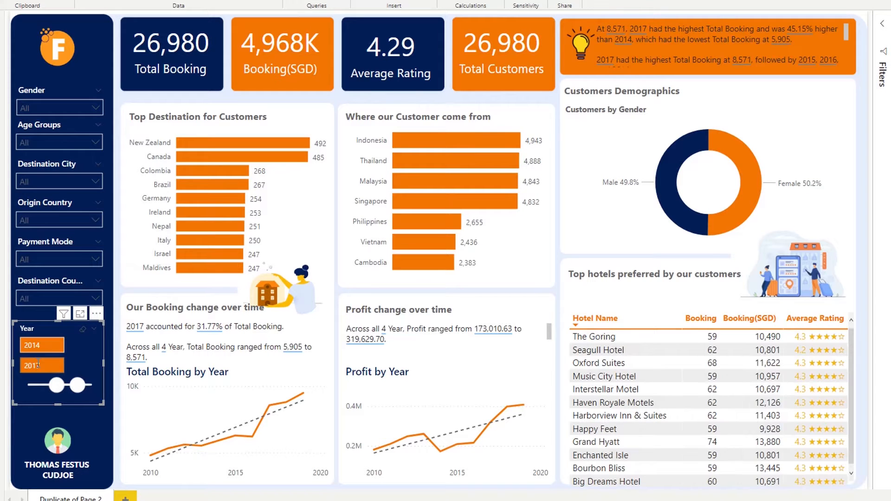
pyautogui.moveTo(52, 387); pyautogui.dragTo(43, 387)
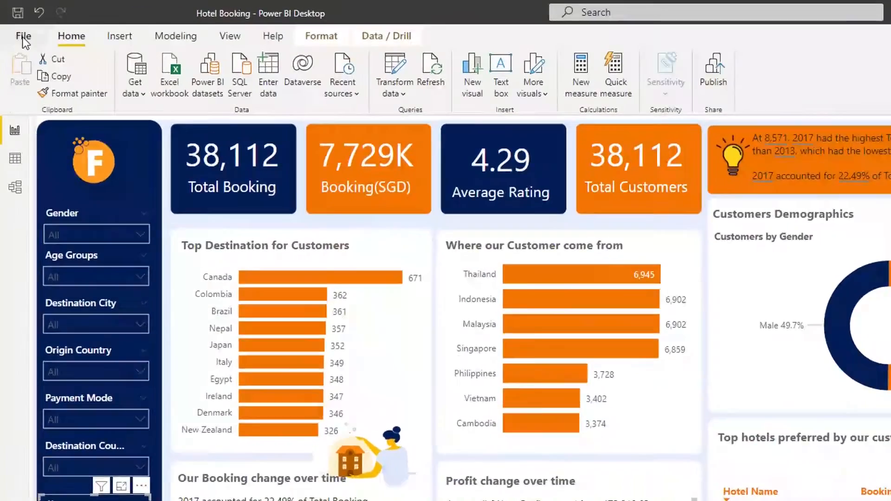
# Create a new blank report separate from the Hotel Booking report.
pyautogui.click(15, 23)
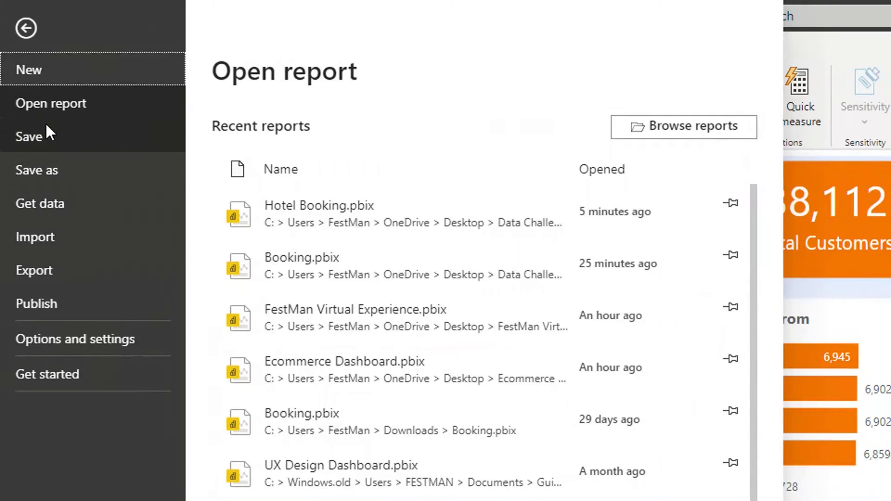
pyautogui.click(34, 75)
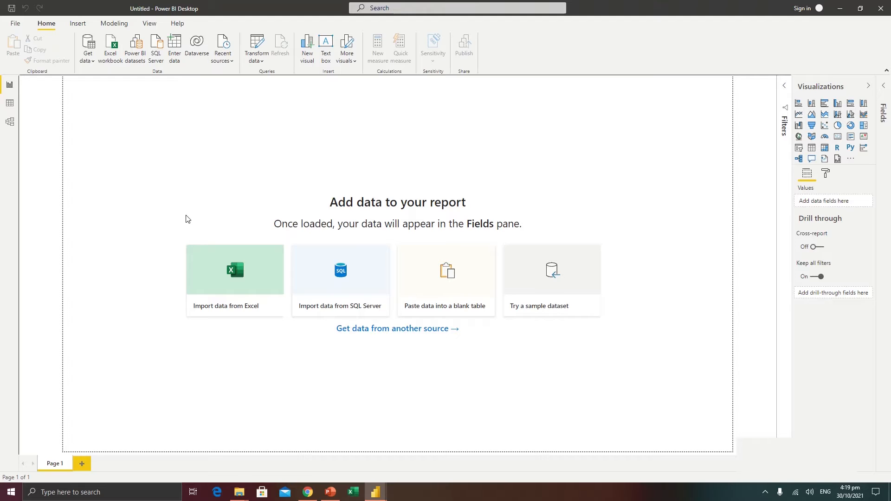
# Switch to the Power BI Demo folder in File Explorer and widen the preview of Hostel Booking .xlsx.
pyautogui.moveTo(239, 493)
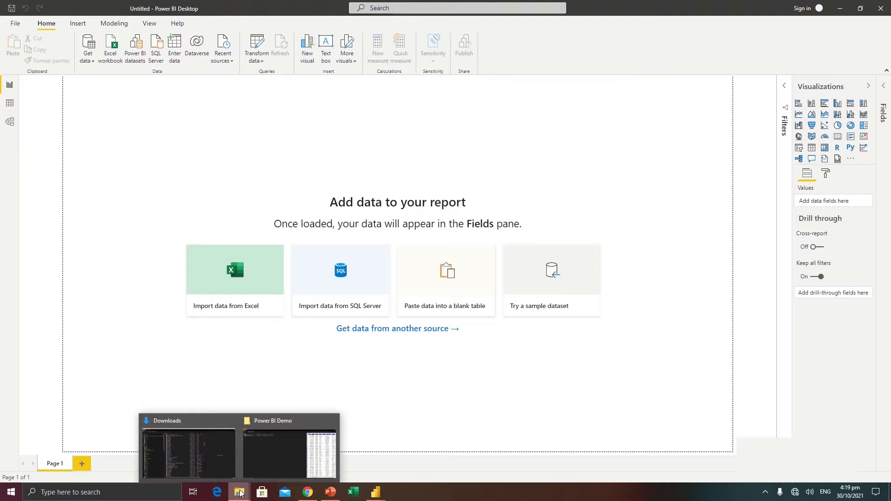
pyautogui.click(255, 465)
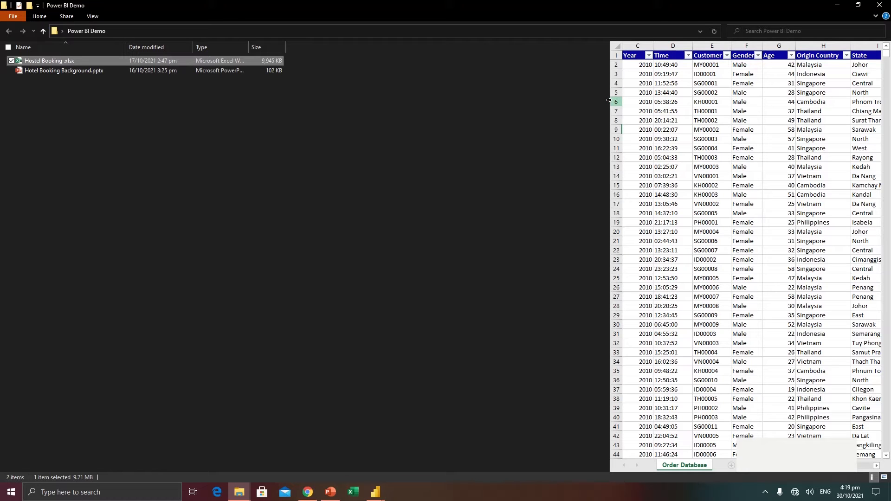
pyautogui.moveTo(609, 105); pyautogui.dragTo(311, 115)
# Examine the Order Database sheet's columns from Booking ID through Profit Margin in the file preview.
pyautogui.click(338, 54)
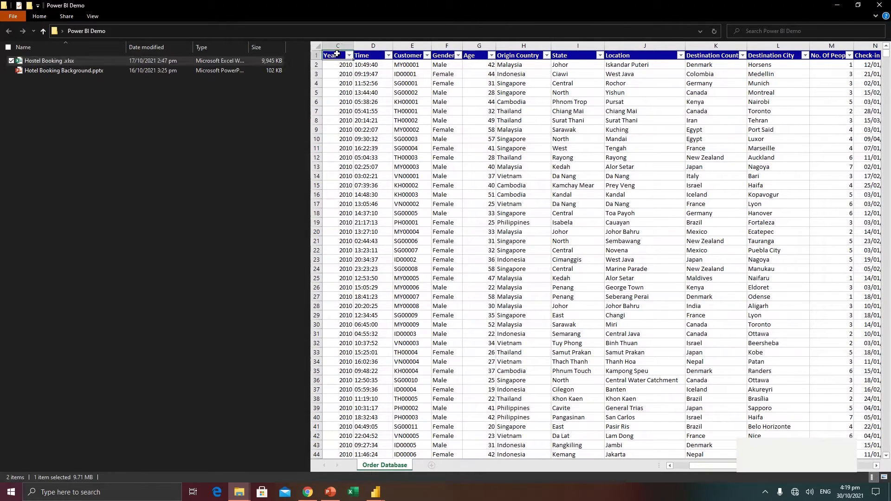
pyautogui.moveTo(714, 469); pyautogui.dragTo(678, 468)
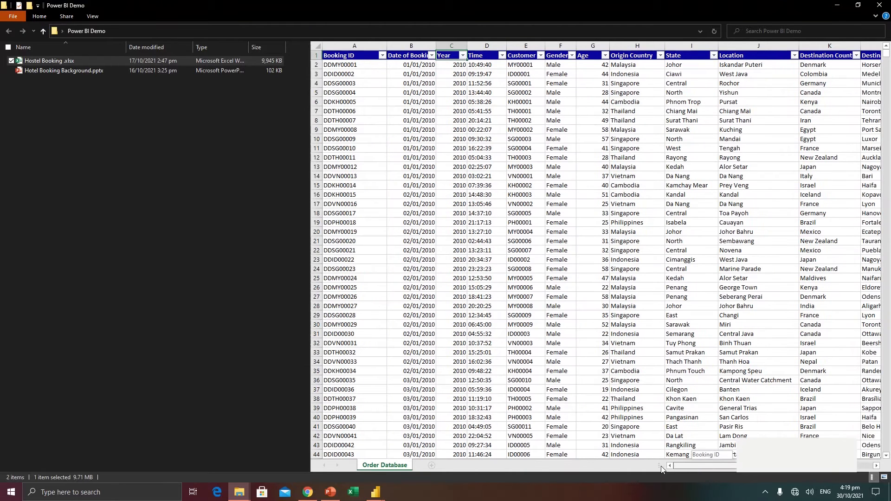
pyautogui.moveTo(349, 56); pyautogui.dragTo(341, 198)
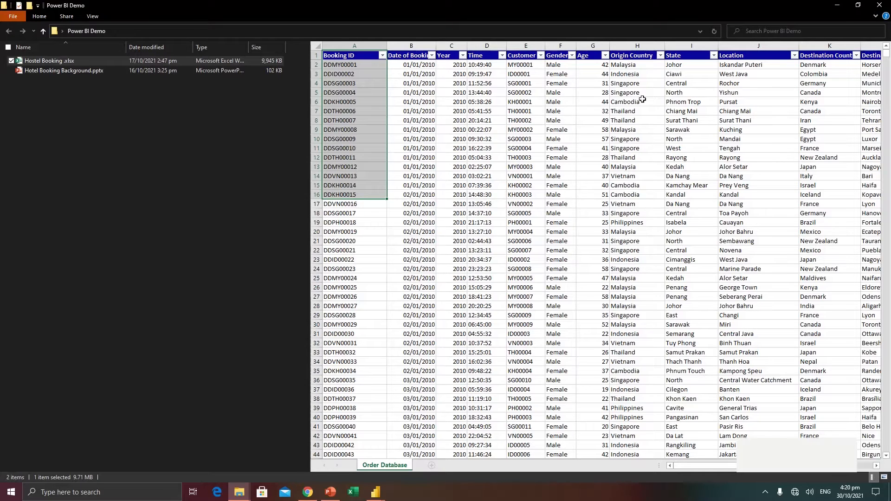
pyautogui.hscroll(4, 572, 175)
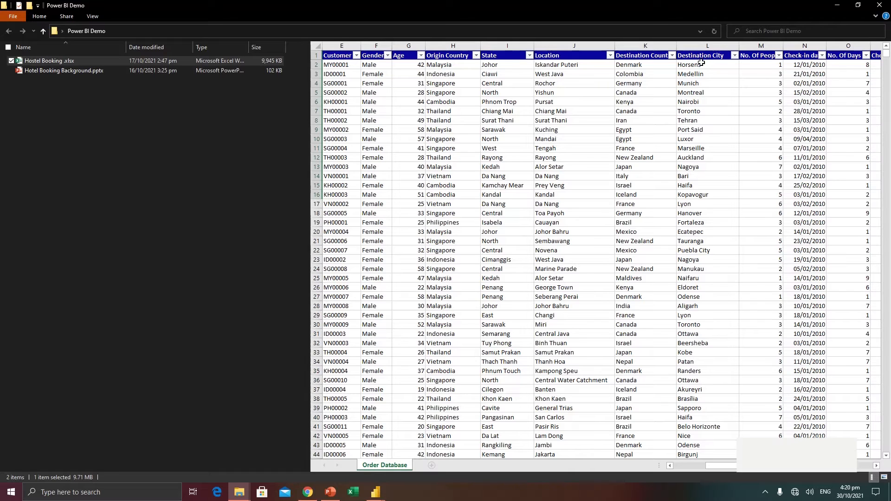
pyautogui.click(701, 66)
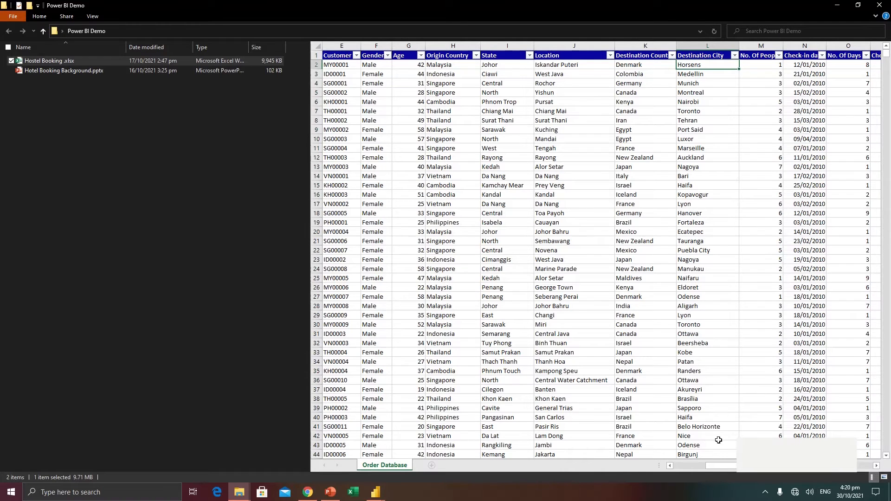
pyautogui.hscroll(5, 632, 105)
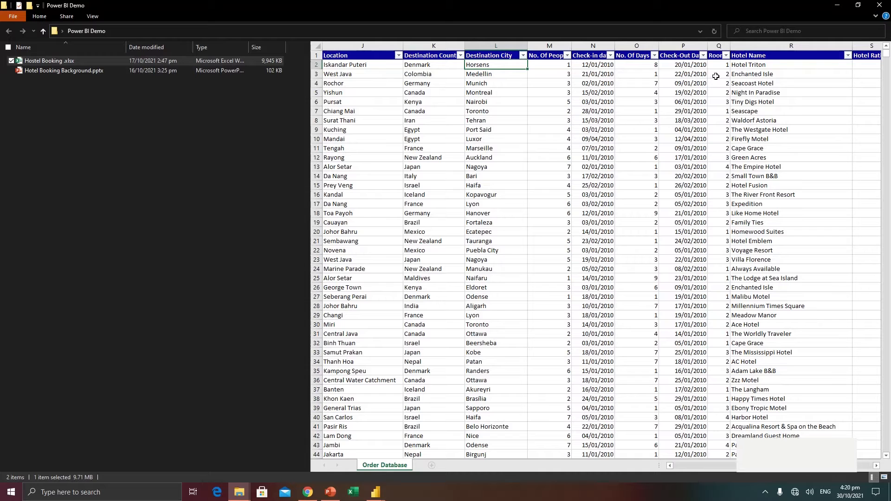
pyautogui.hscroll(3, 580, 84)
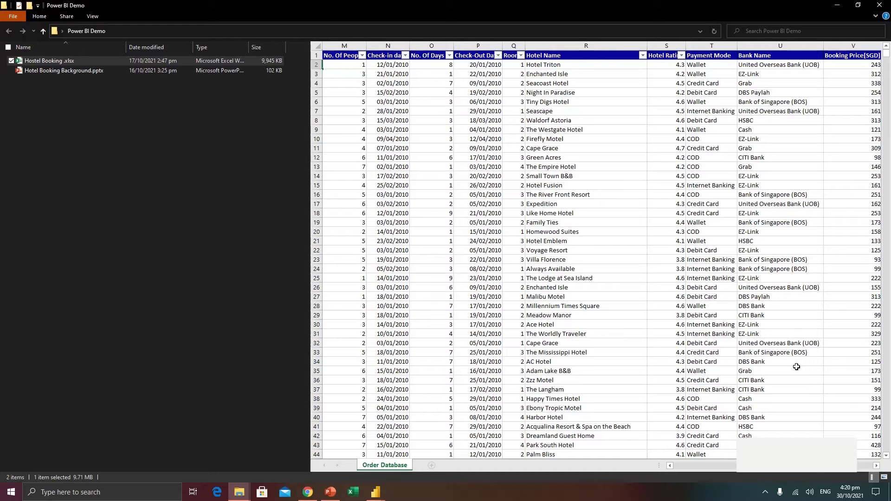
pyautogui.hscroll(3, 790, 382)
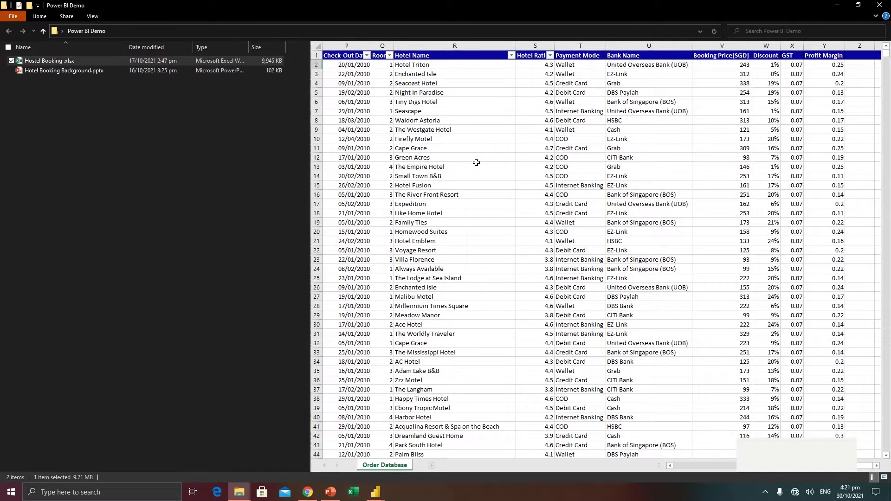
# Switch back to the Untitled report in Power BI Desktop.
pyautogui.click(378, 491)
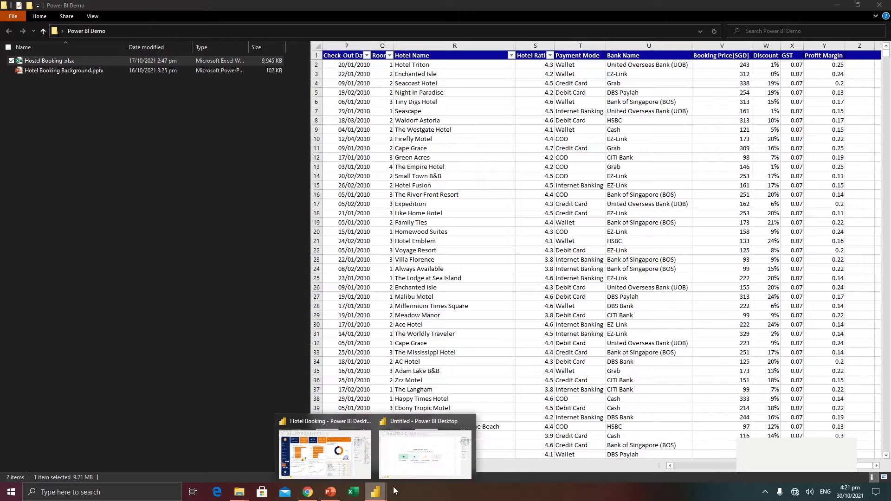
pyautogui.click(406, 467)
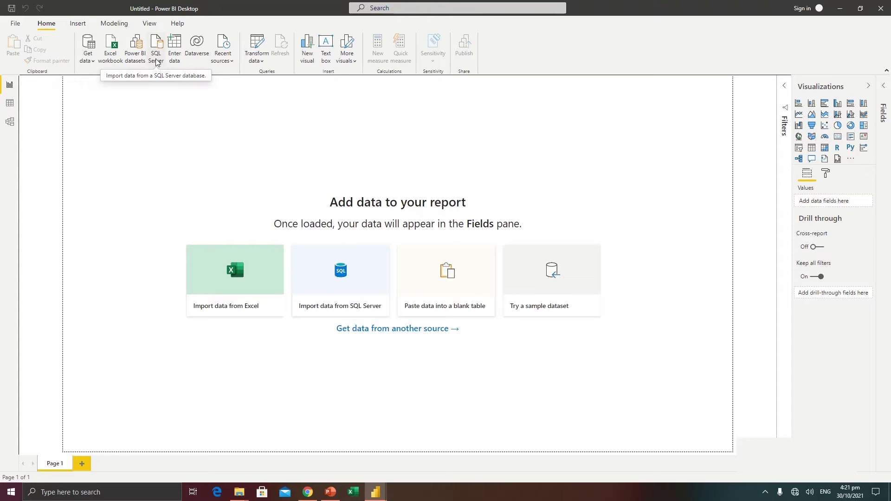
# Connect the report to the Excel workbook Hostel Booking .xlsx in the Power BI Demo folder.
pyautogui.click(88, 58)
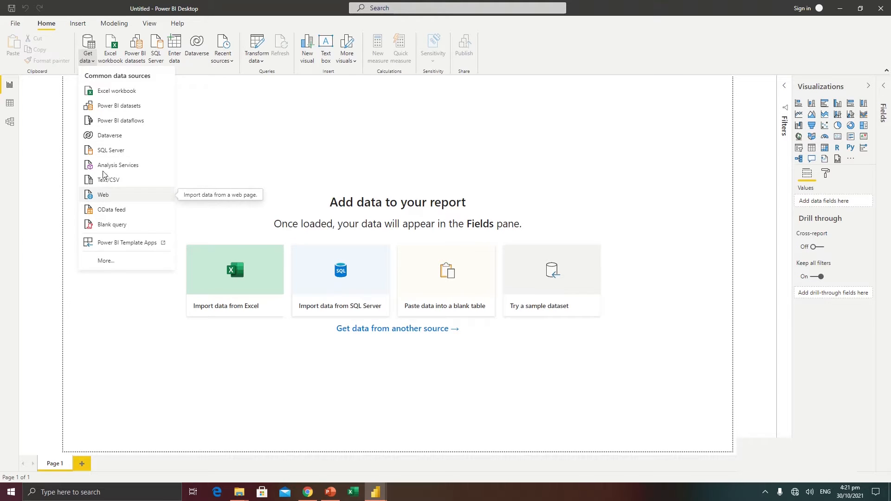
pyautogui.click(112, 92)
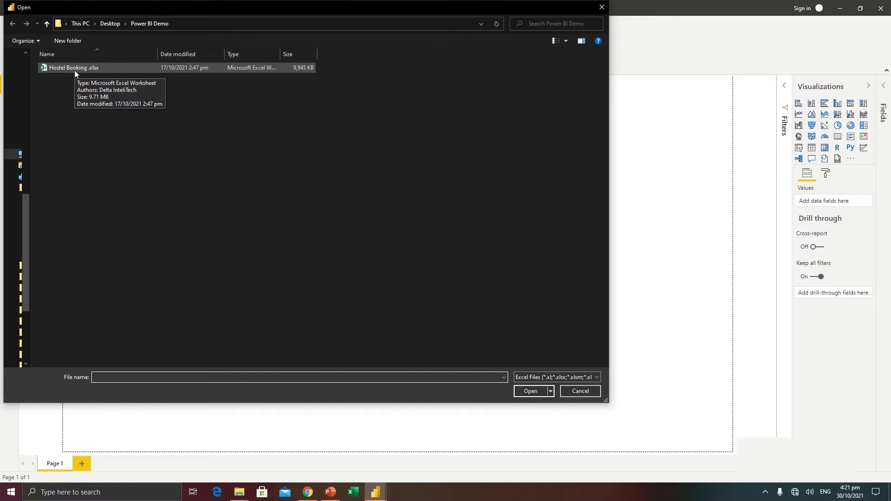
pyautogui.click(71, 69)
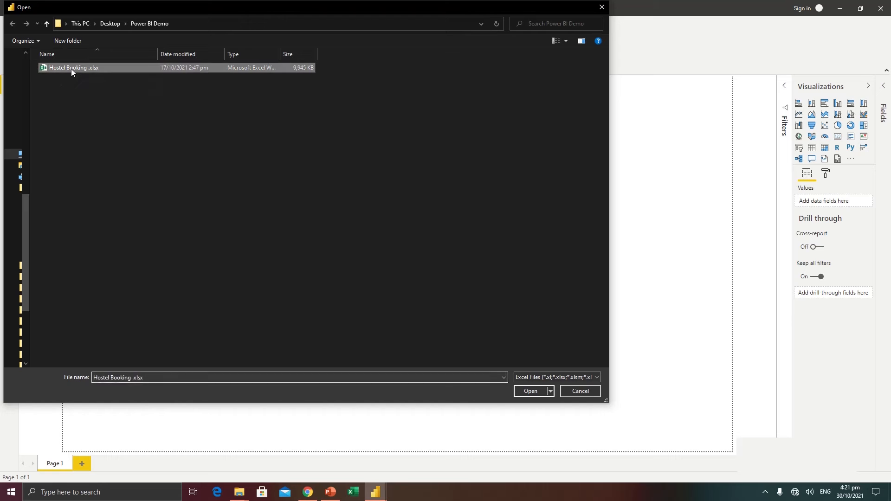
pyautogui.click(542, 393)
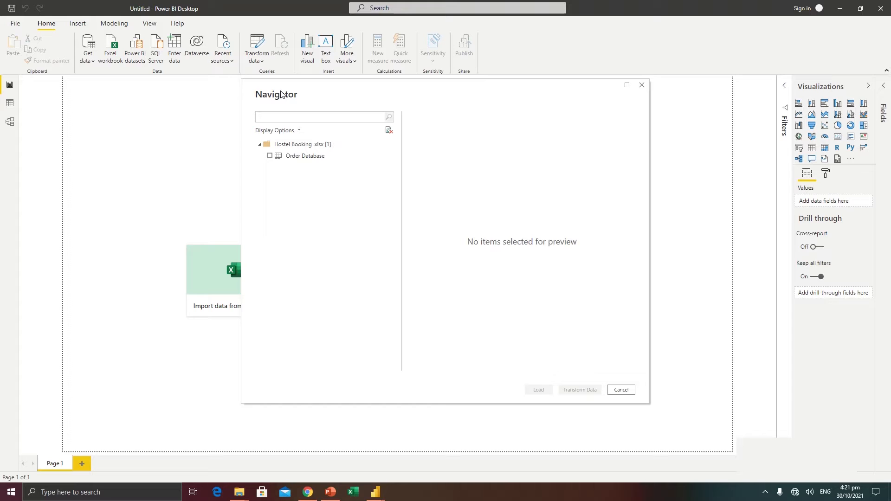
# Preview the Order Database table, select it for import and open it in Power Query Editor for transformation.
pyautogui.click(301, 161)
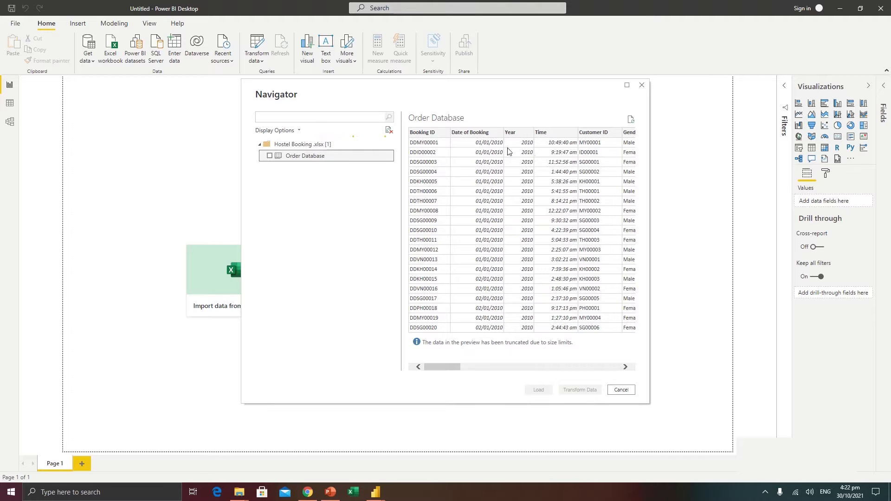
pyautogui.moveTo(457, 367); pyautogui.dragTo(504, 371)
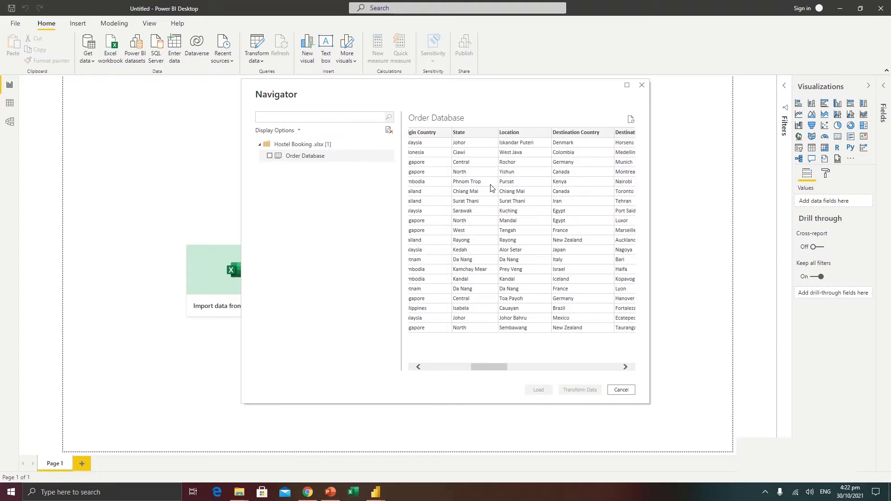
pyautogui.click(269, 156)
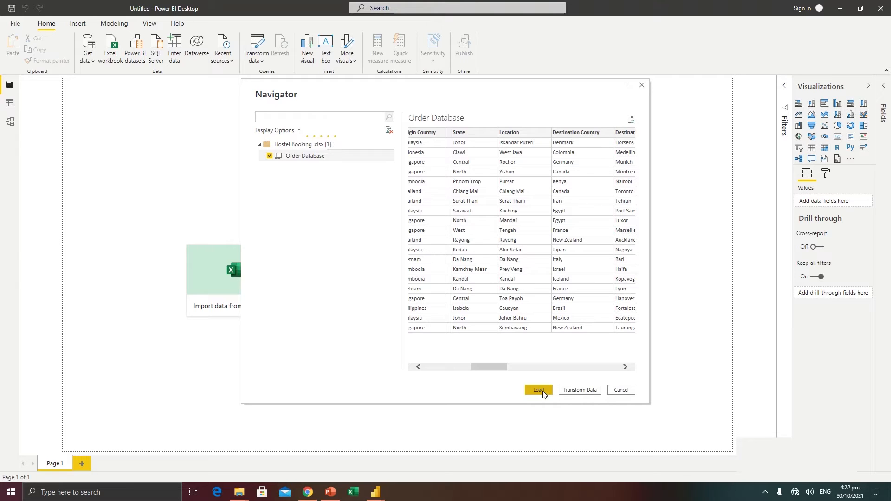
pyautogui.click(579, 393)
pyautogui.click(580, 390)
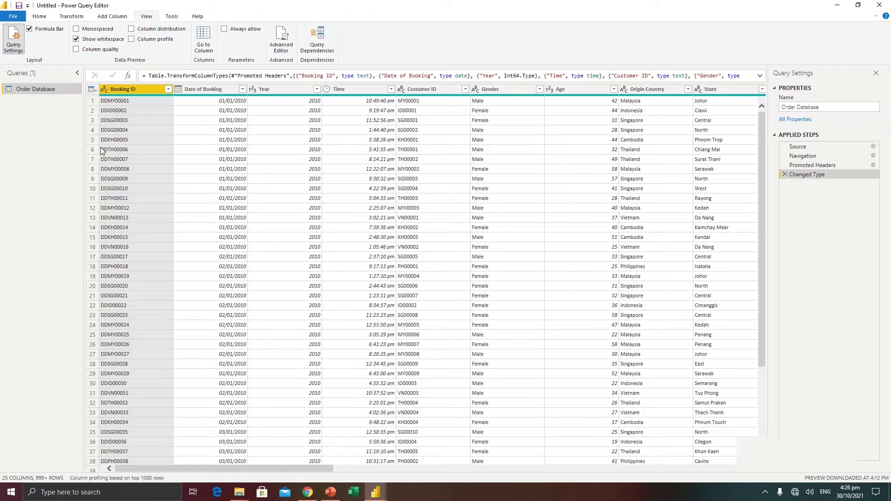
# Try removing the Date of Booking column, and restore it by deleting the Removed Columns applied step.
pyautogui.click(205, 93)
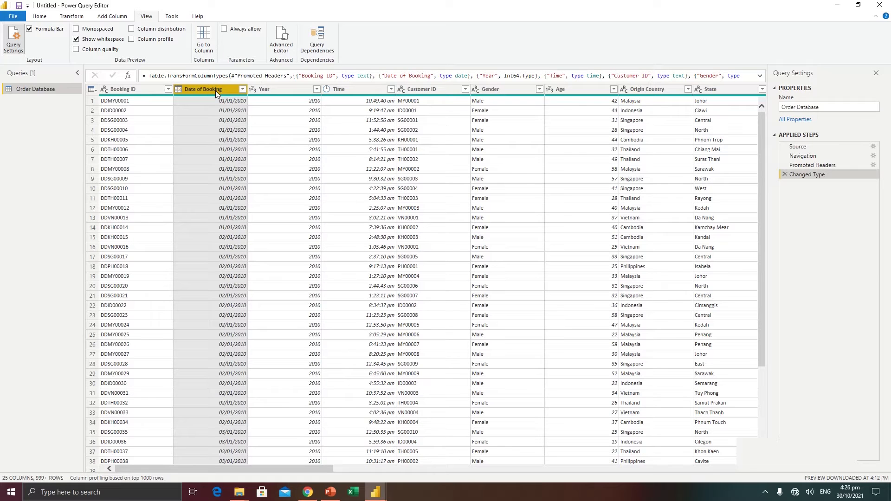
pyautogui.rightClick(217, 88)
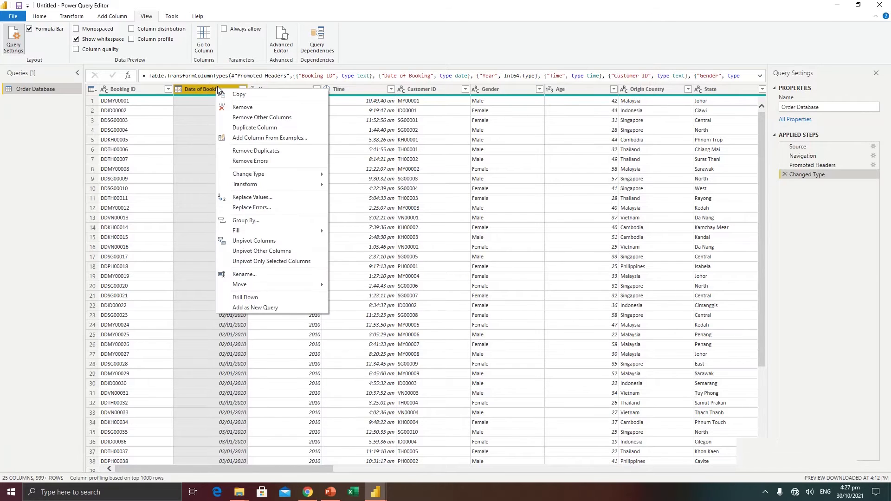
pyautogui.press('Escape')
pyautogui.press('Delete')
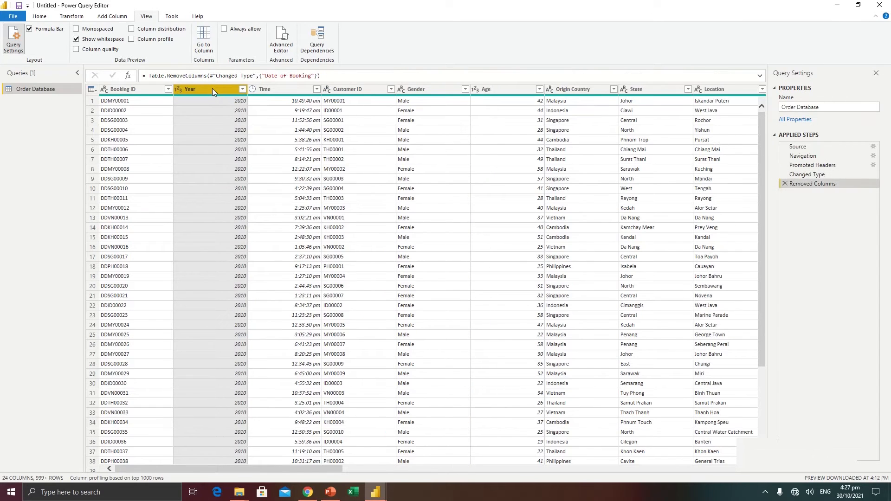
pyautogui.moveTo(213, 96)
pyautogui.click(786, 184)
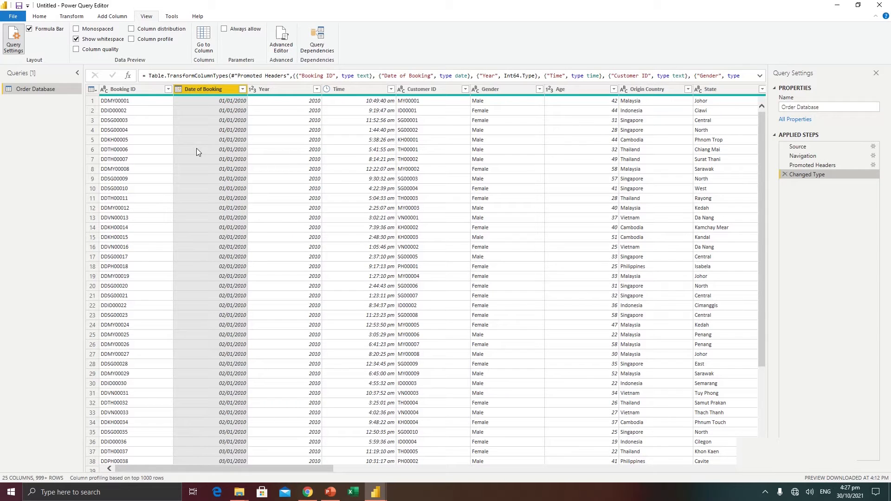
# Examine the data types of the columns from Booking ID through Profit Margin, including the type options for Booking ID and Booking Price(SGD).
pyautogui.click(125, 92)
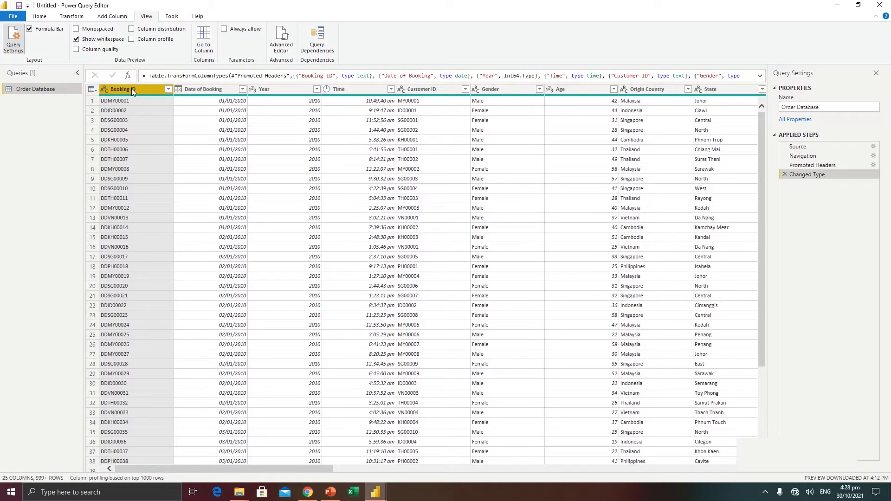
pyautogui.click(106, 92)
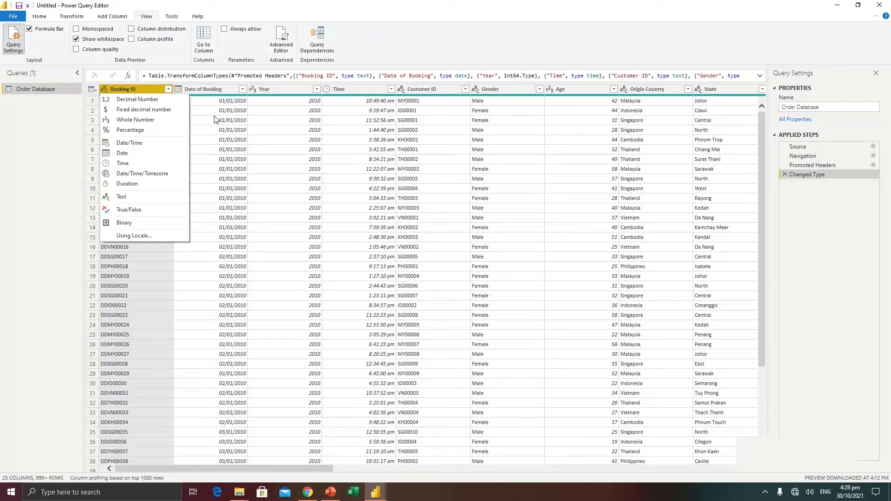
pyautogui.click(301, 112)
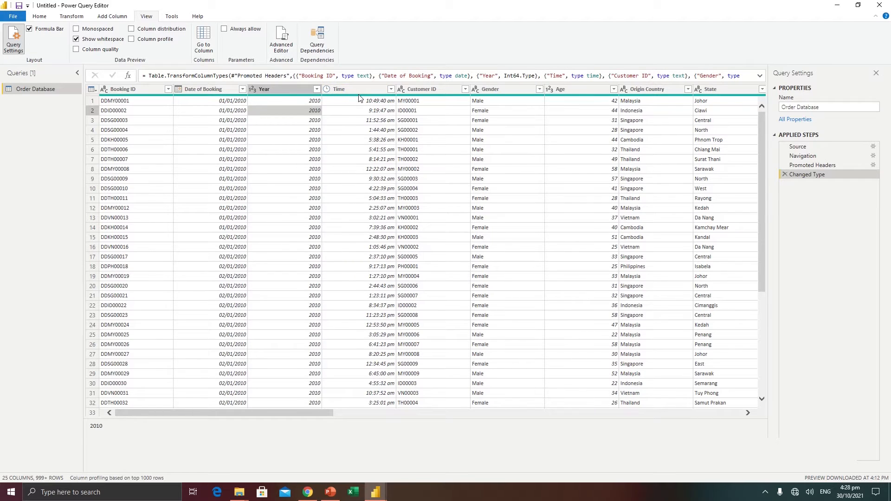
pyautogui.moveTo(359, 97)
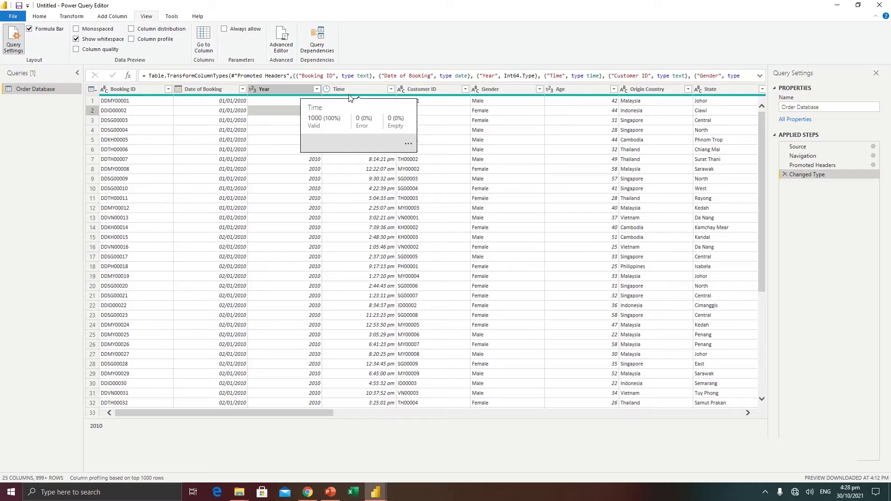
pyautogui.click(433, 92)
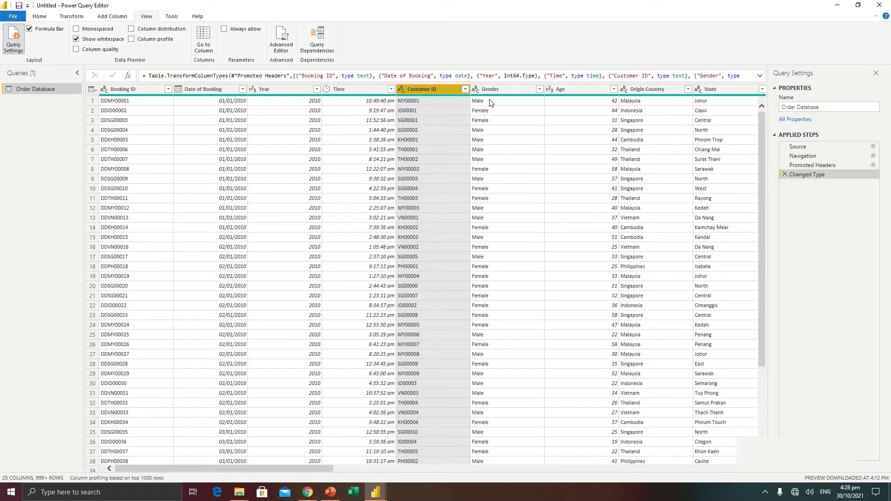
pyautogui.moveTo(324, 468); pyautogui.dragTo(414, 459)
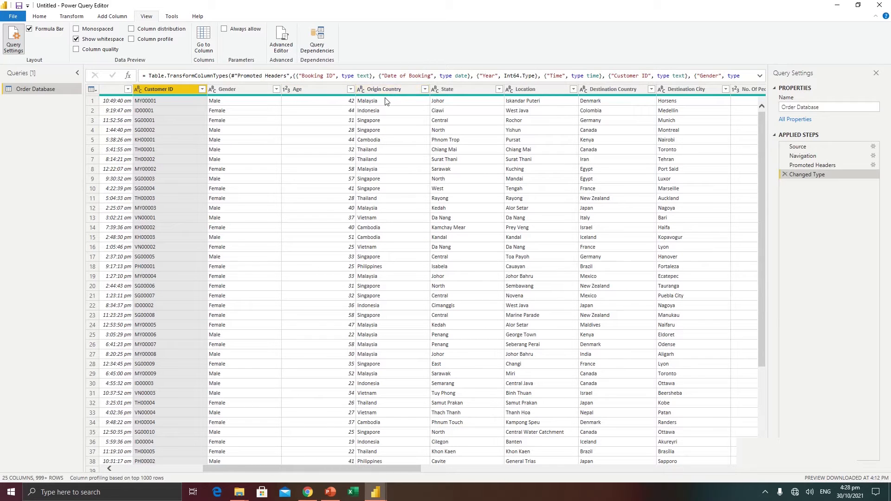
pyautogui.click(384, 131)
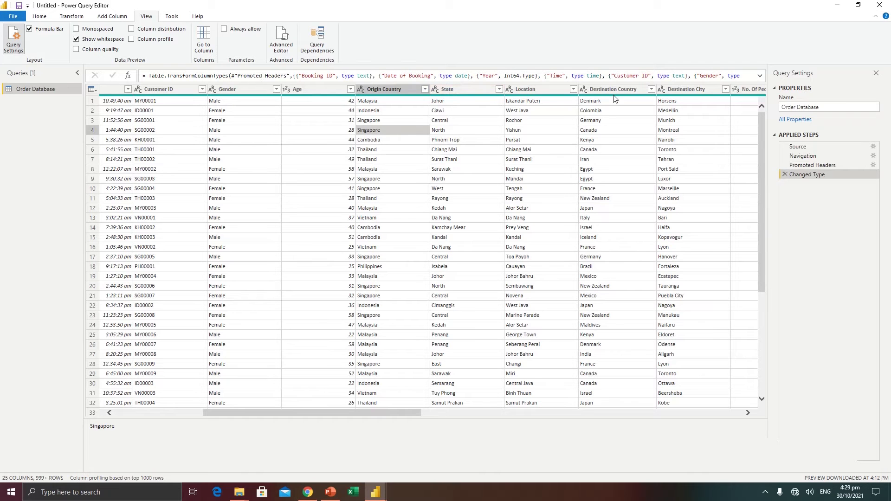
pyautogui.moveTo(410, 413); pyautogui.dragTo(536, 413)
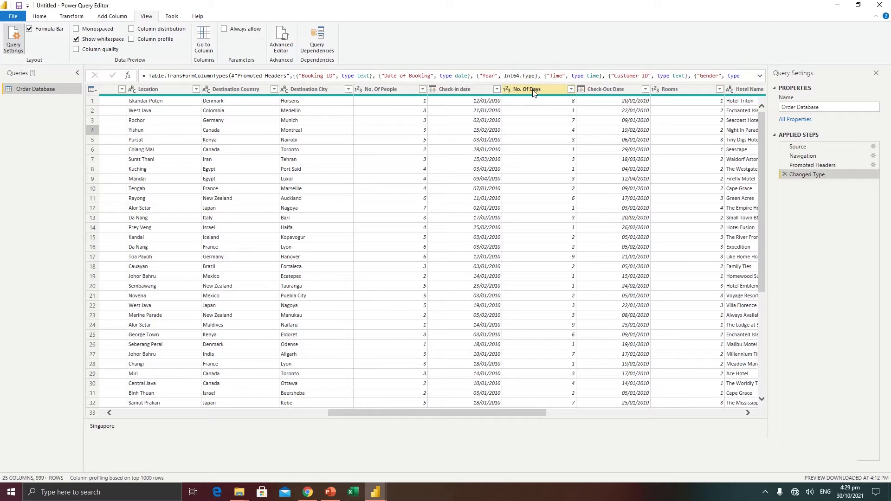
pyautogui.moveTo(525, 413); pyautogui.dragTo(706, 399)
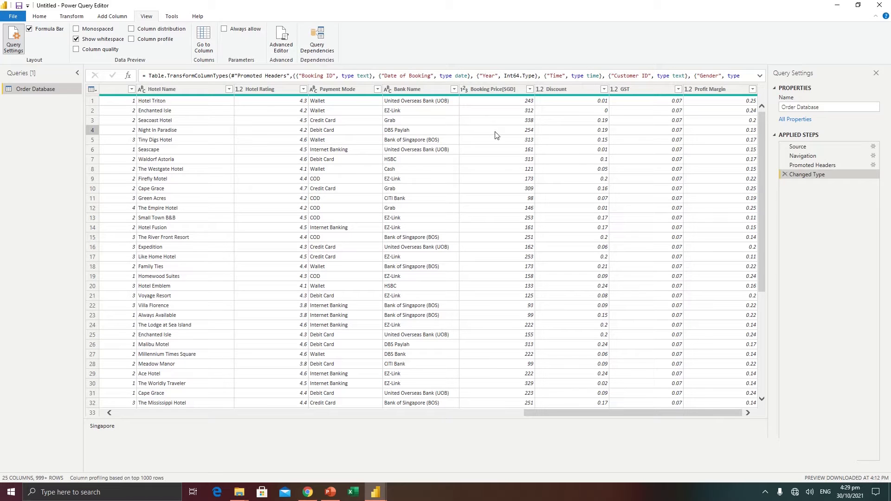
pyautogui.click(465, 90)
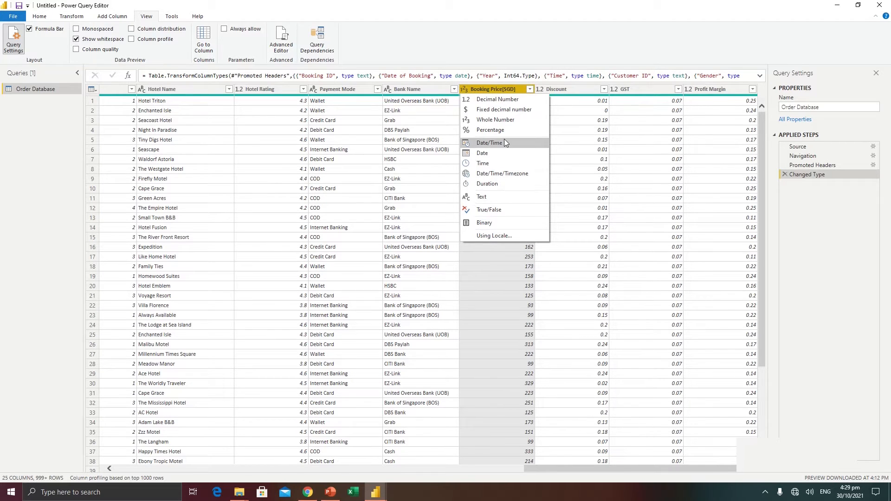
pyautogui.click(399, 150)
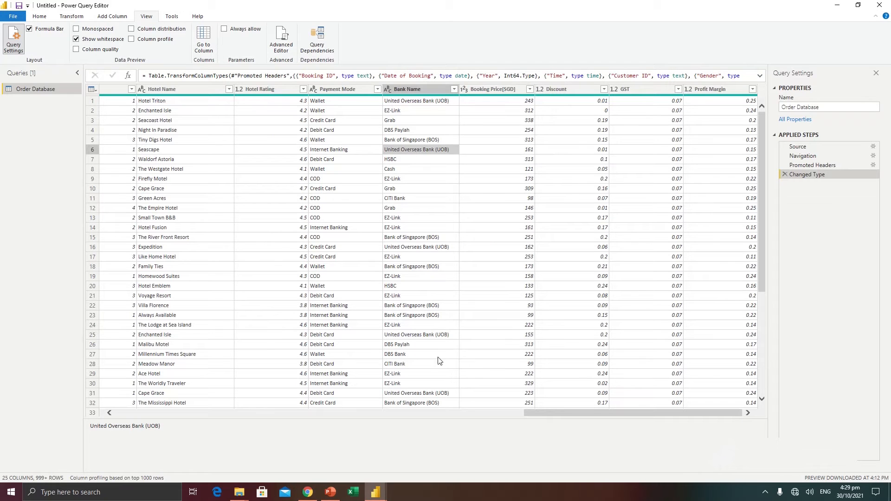
pyautogui.moveTo(539, 416); pyautogui.dragTo(93, 415)
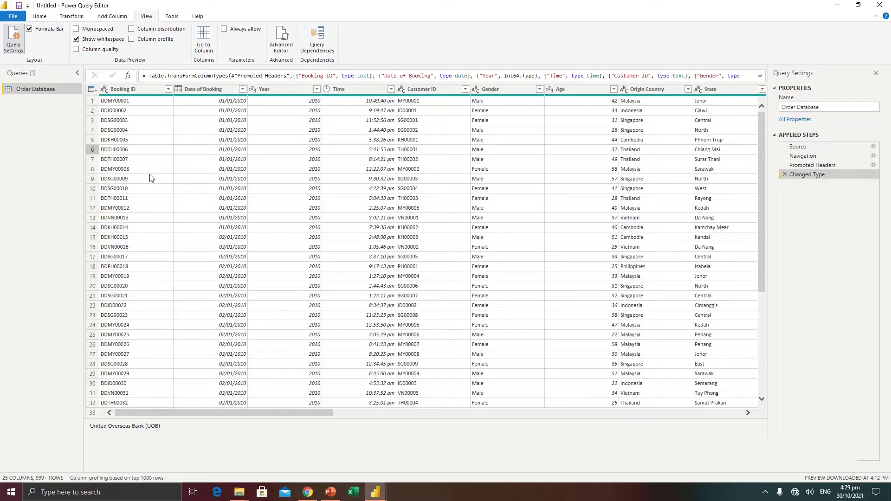
# Close and apply the query to load the data, and expand the Order Database table's fields in the report.
pyautogui.click(42, 19)
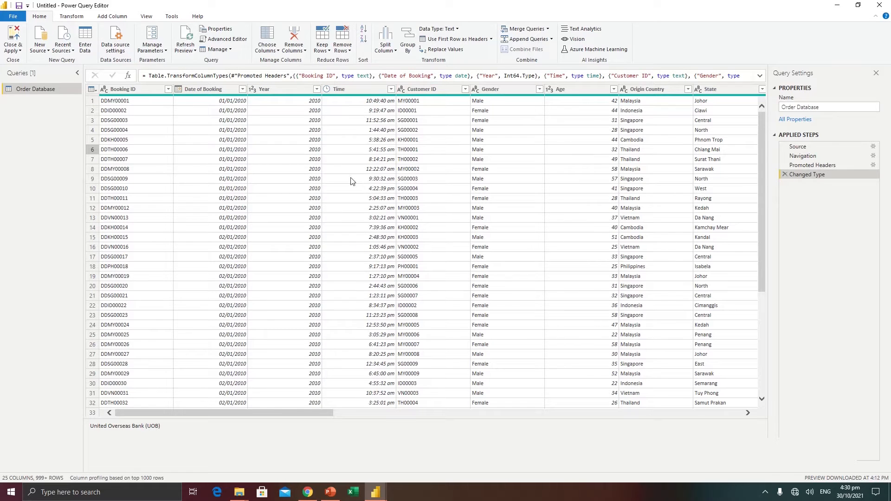
pyautogui.click(10, 39)
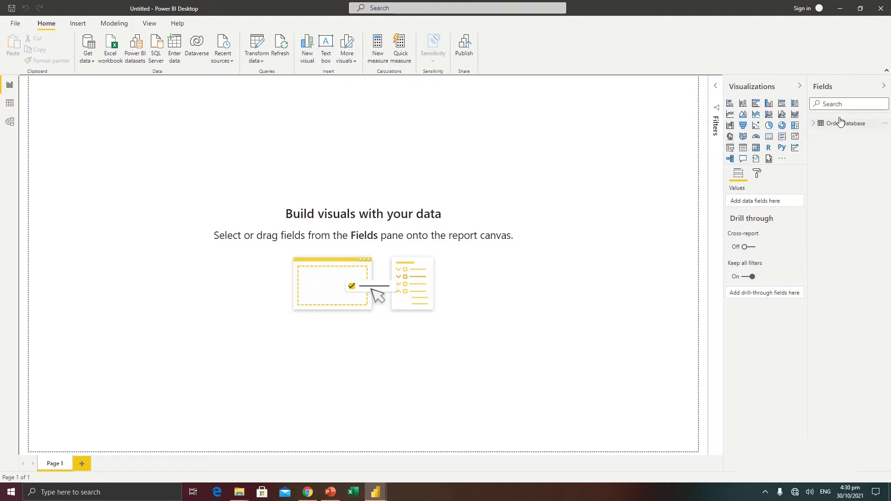
pyautogui.click(815, 124)
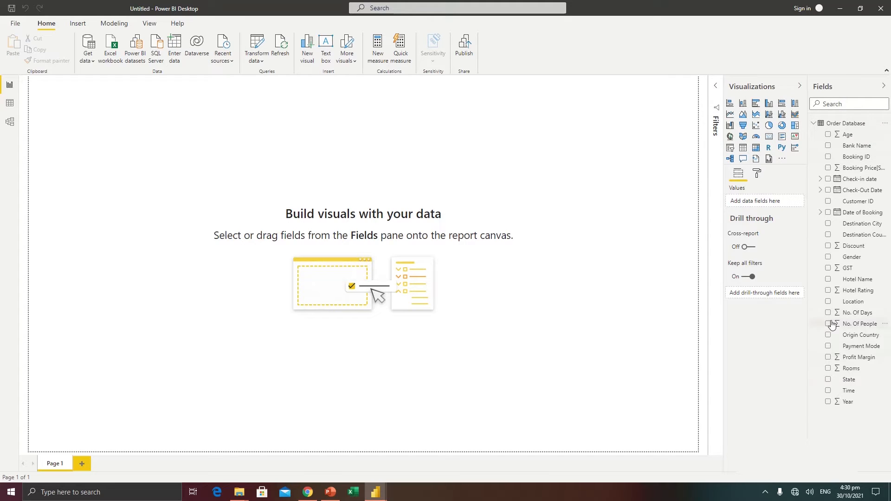
pyautogui.click(834, 124)
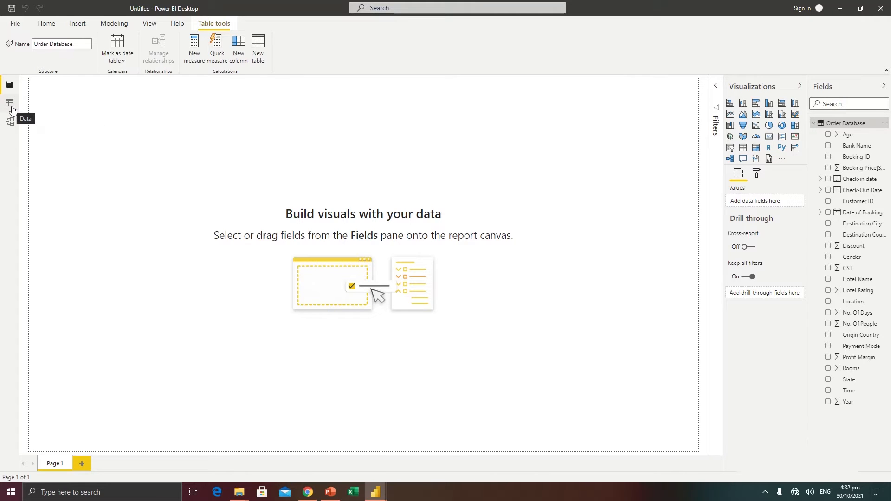
# Open the data view of Order Database and inspect the Booking ID and Date of Booking columns.
pyautogui.click(10, 107)
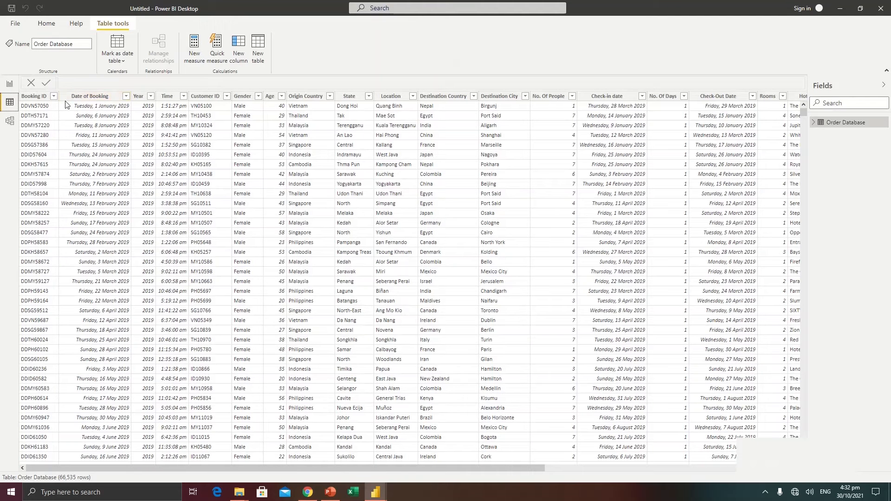
pyautogui.click(42, 97)
pyautogui.click(96, 96)
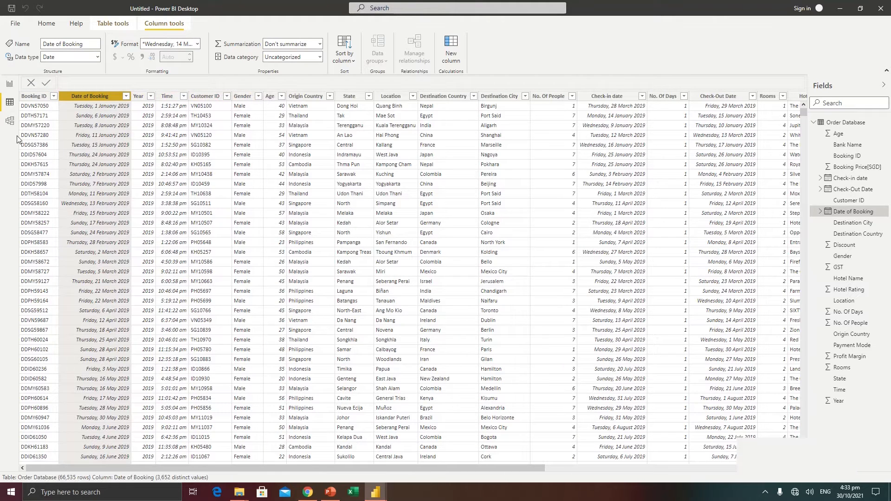
# Open the model view and reposition the Order Database table card on the diagram.
pyautogui.click(11, 122)
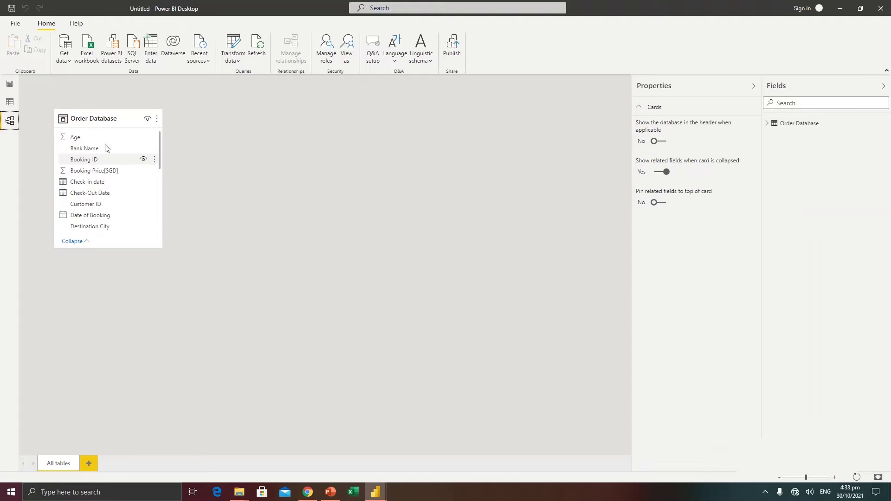
pyautogui.moveTo(94, 117); pyautogui.dragTo(347, 139)
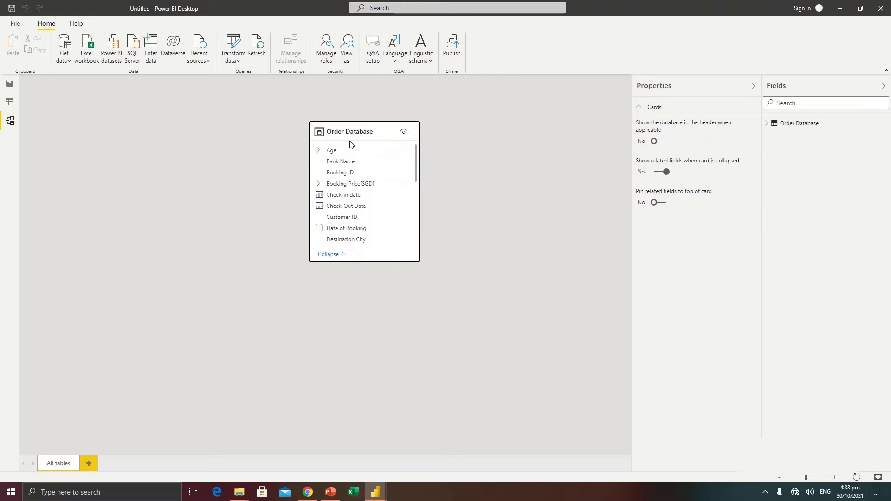
pyautogui.moveTo(350, 132); pyautogui.dragTo(167, 120)
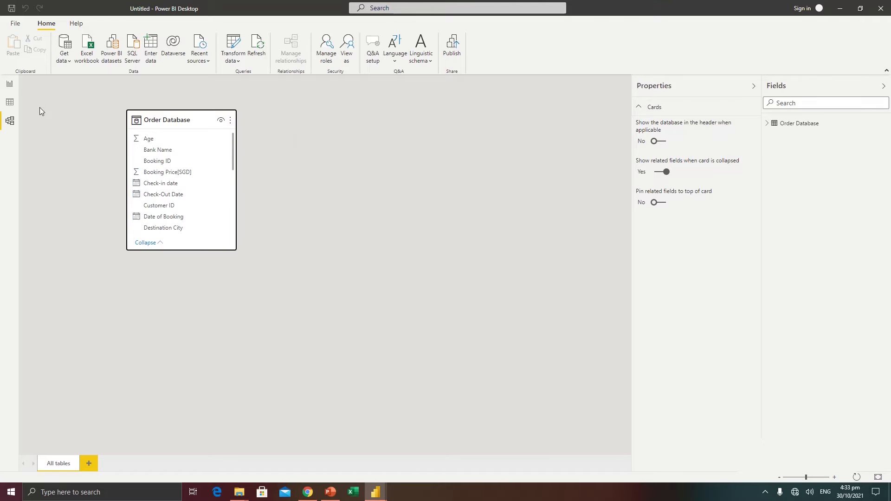
# Return to the report canvas and reopen the data view of the Order Database table.
pyautogui.click(10, 86)
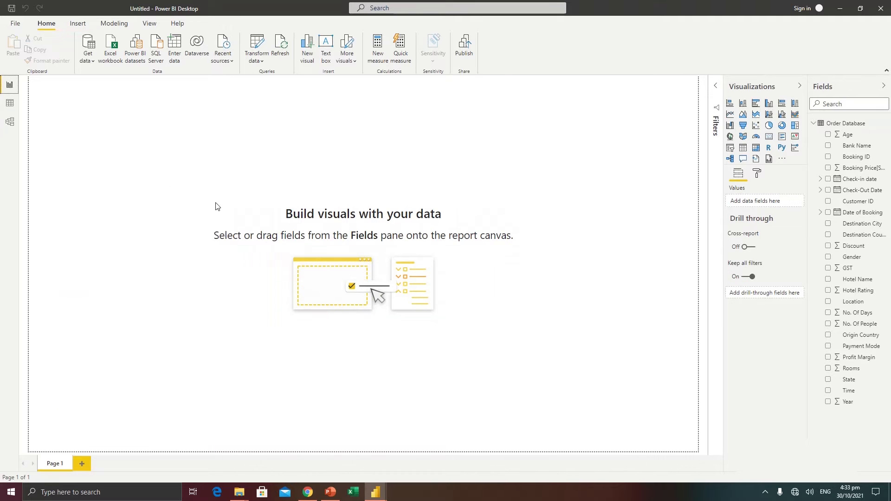
pyautogui.click(10, 103)
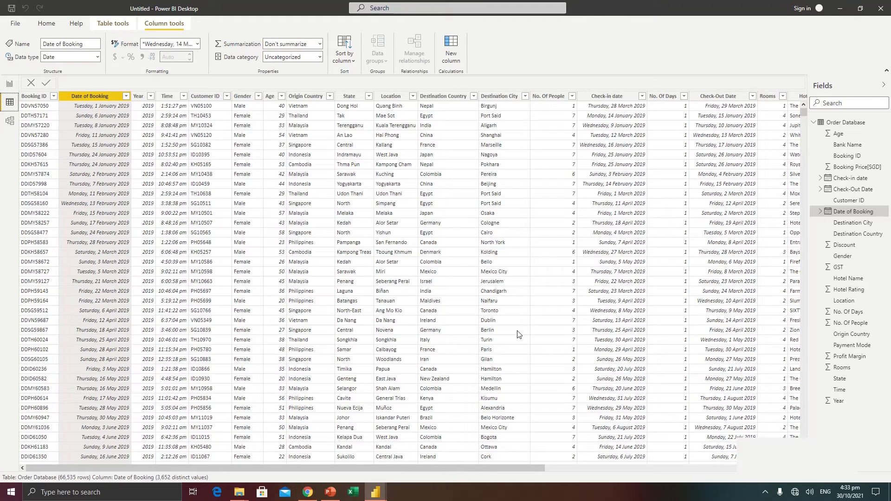
# Examine the Order Database columns through to Booking Price, Discount and Profit Margin, and return to the report canvas.
pyautogui.moveTo(483, 468); pyautogui.dragTo(393, 466)
pyautogui.moveTo(562, 462); pyautogui.dragTo(739, 428)
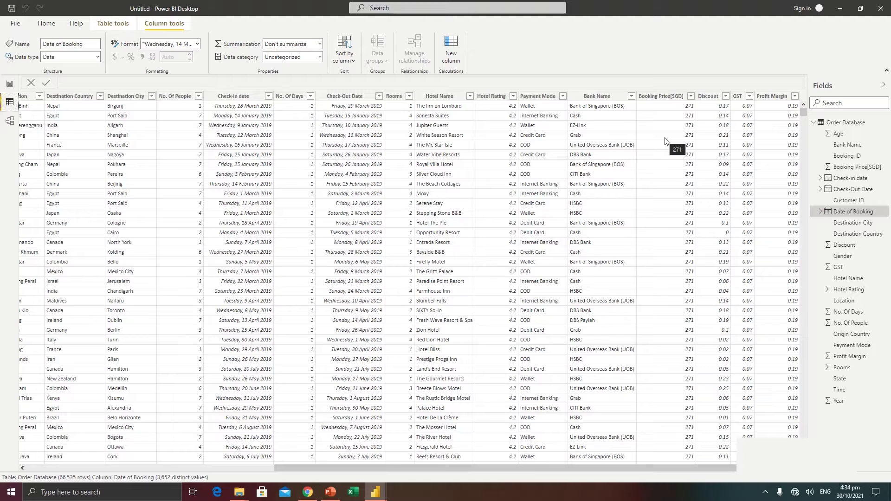
pyautogui.click(10, 85)
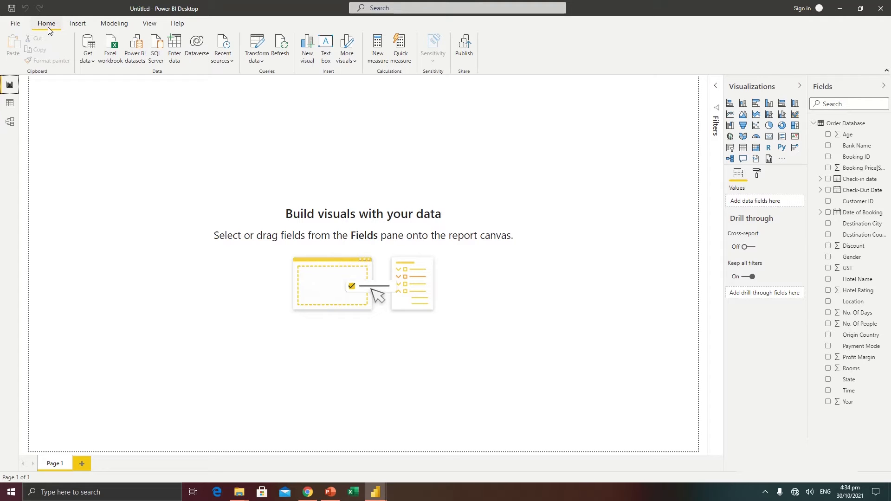
# Create the measure Total Booking = COUNT('Order Database'[Booking ID]) and show it on the report canvas as a card.
pyautogui.click(378, 53)
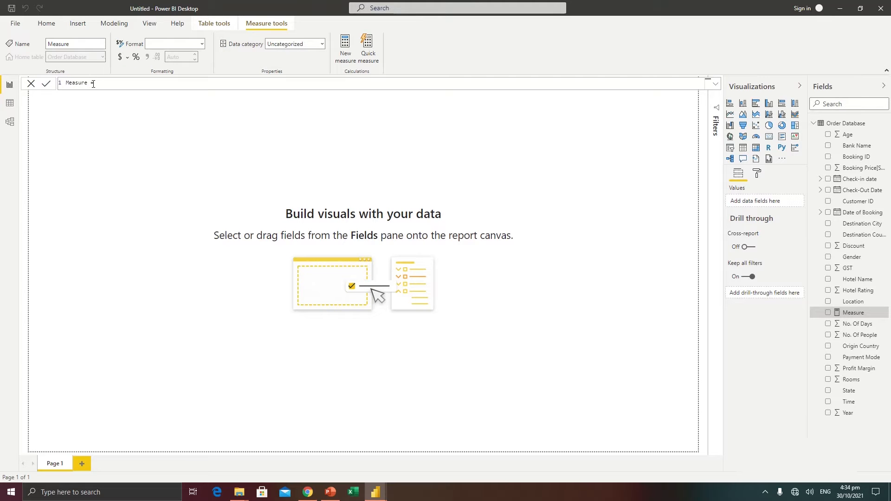
pyautogui.moveTo(90, 82); pyautogui.dragTo(63, 82)
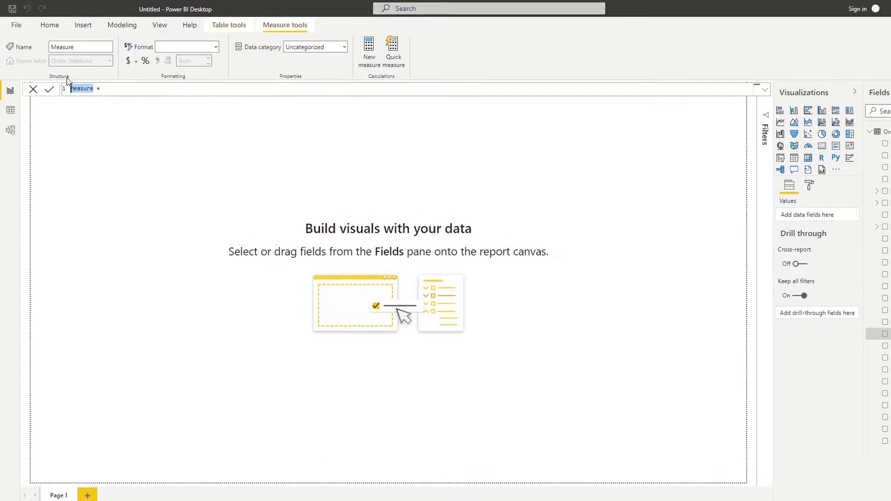
pyautogui.write('Total B')
pyautogui.write('ooking')
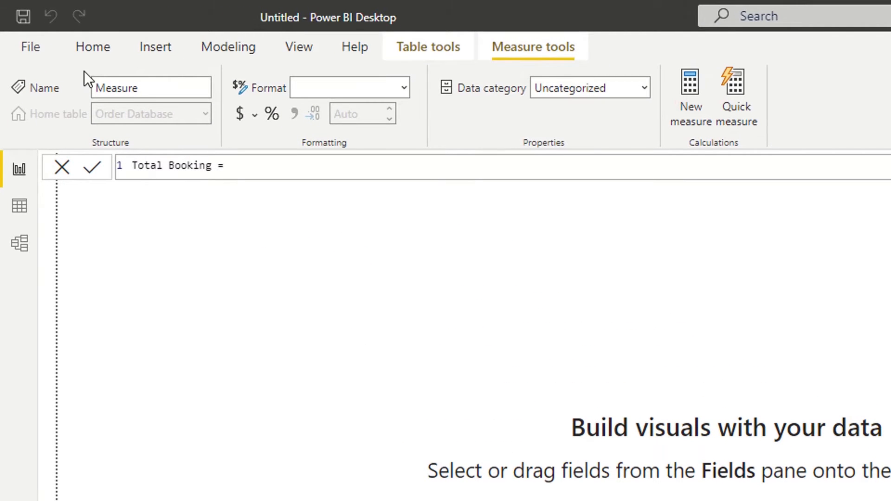
pyautogui.click(247, 165)
pyautogui.write('count')
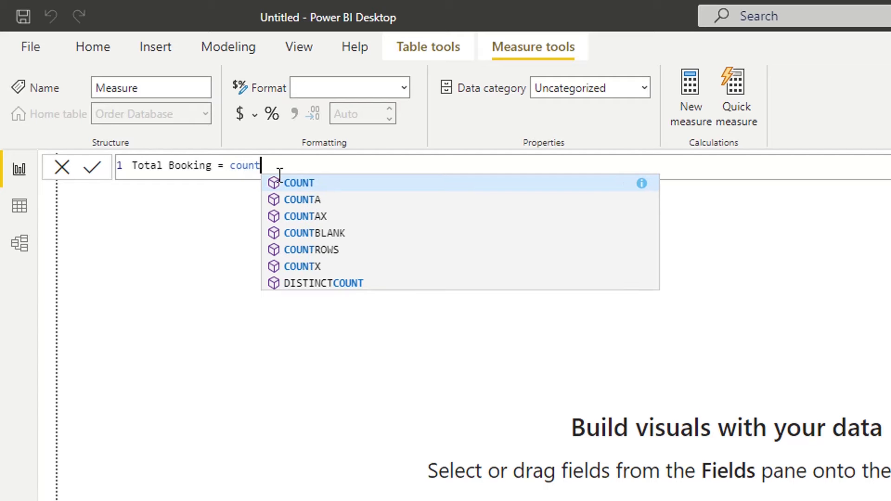
pyautogui.click(296, 185)
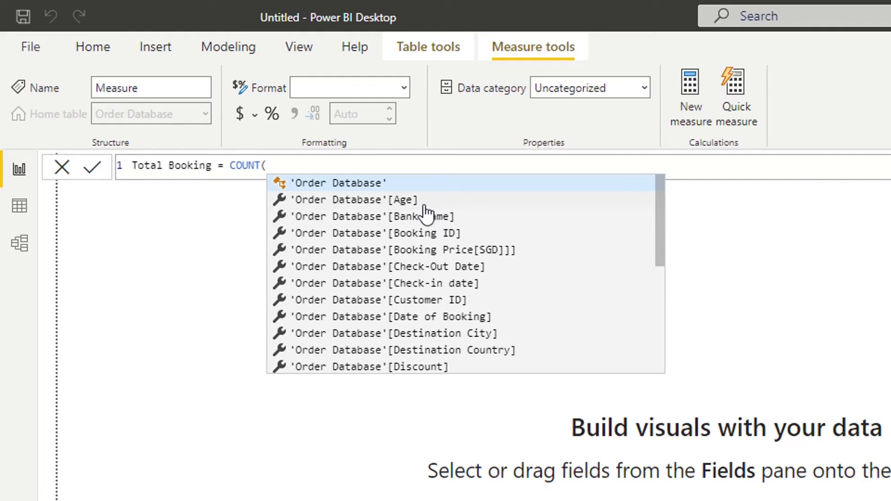
pyautogui.click(441, 235)
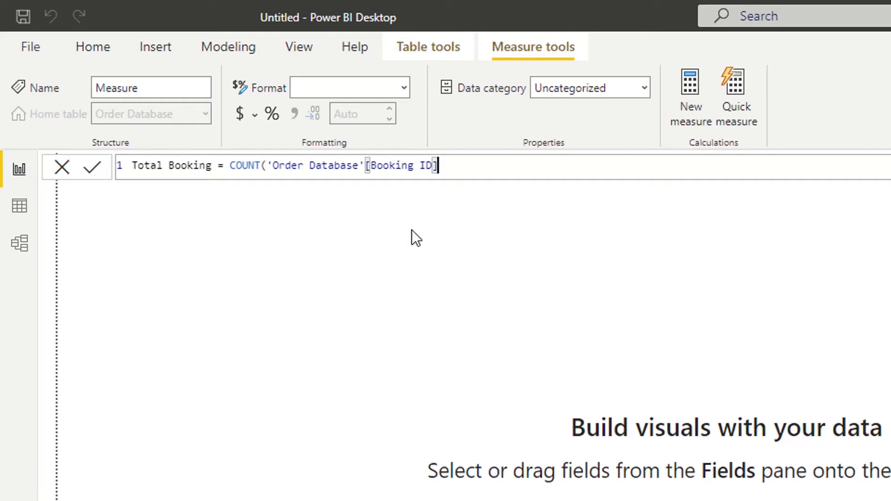
pyautogui.write(')')
pyautogui.press('Return')
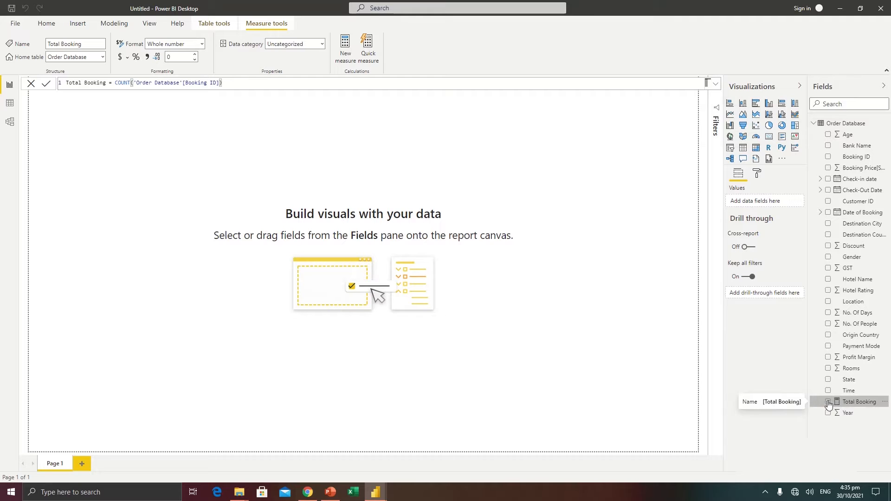
pyautogui.moveTo(846, 405); pyautogui.dragTo(352, 171)
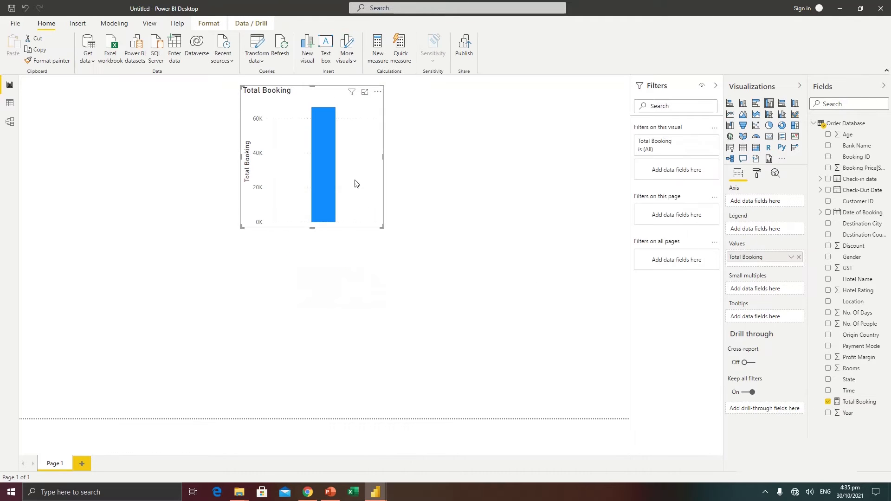
pyautogui.click(769, 138)
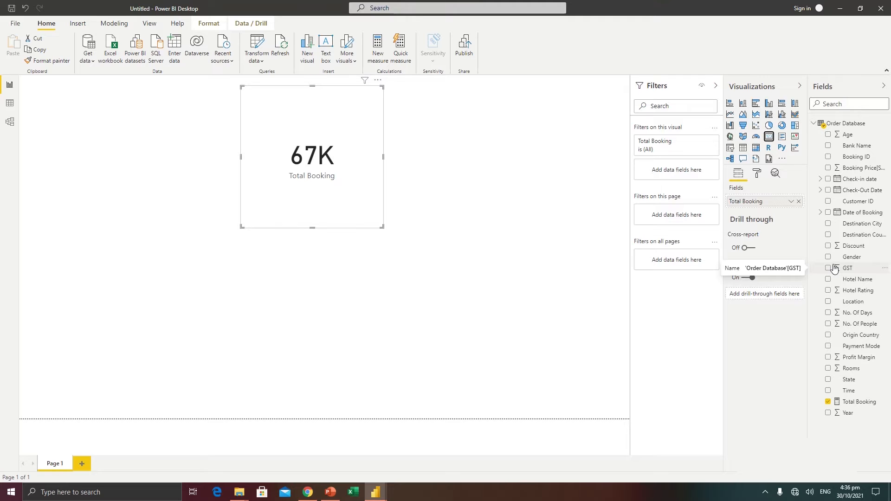
# Create the measure Total customers = DISTINCTCOUNT('Order Database'[Customer ID]).
pyautogui.click(381, 54)
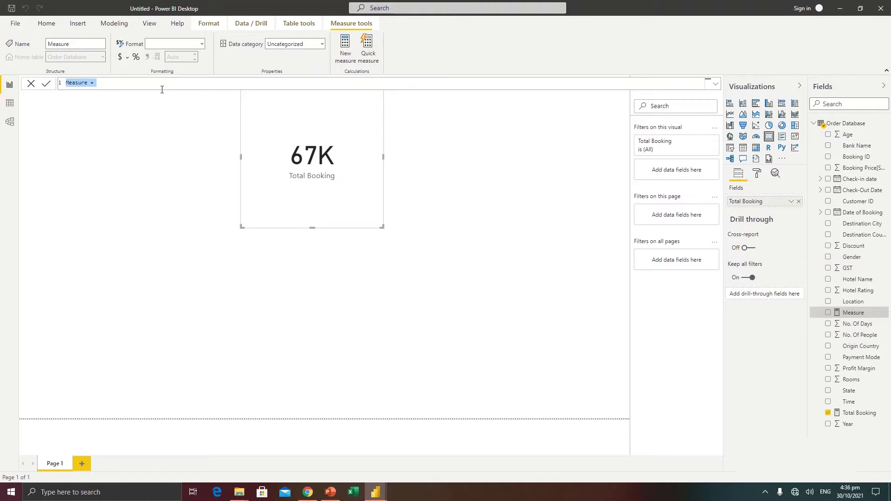
pyautogui.write('Total customer')
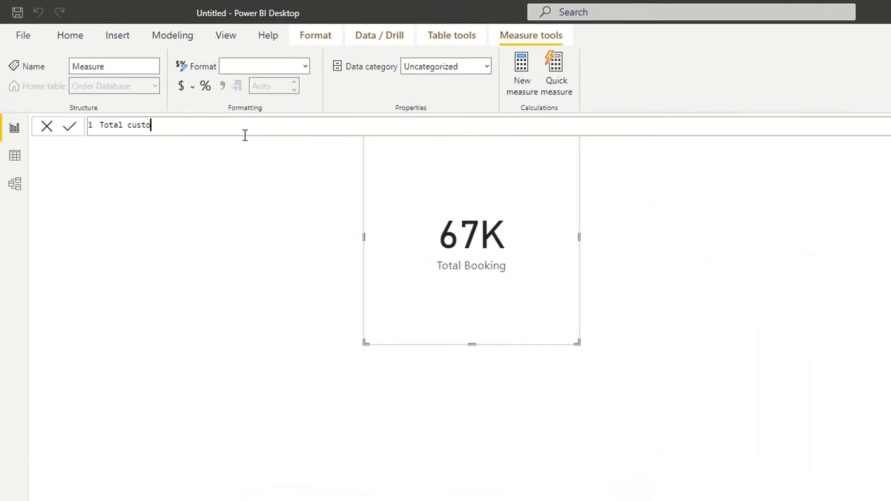
pyautogui.write('s = ')
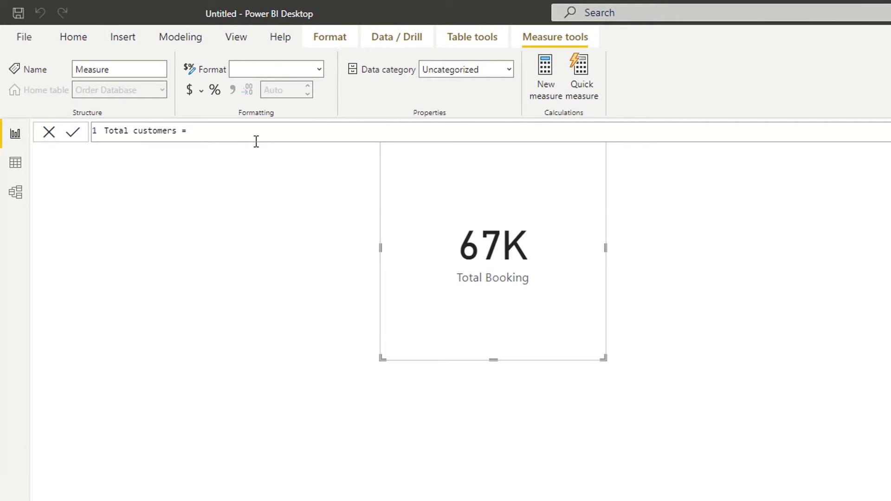
pyautogui.write('dic')
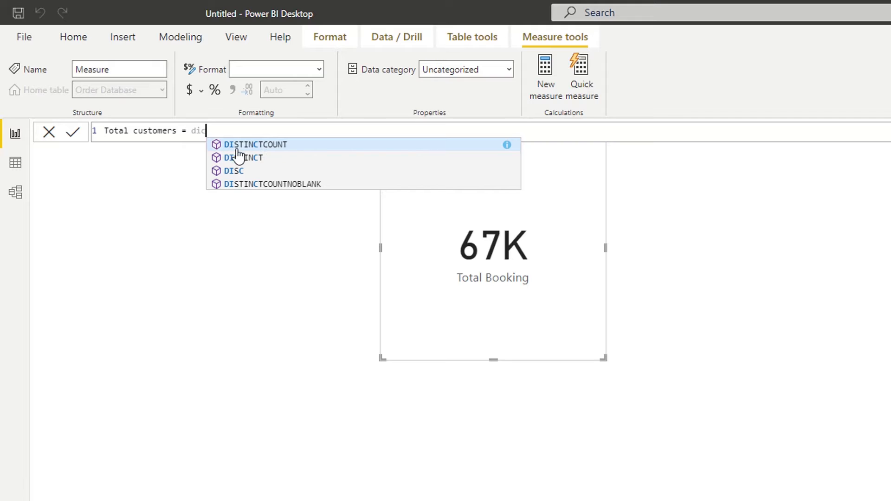
pyautogui.click(269, 145)
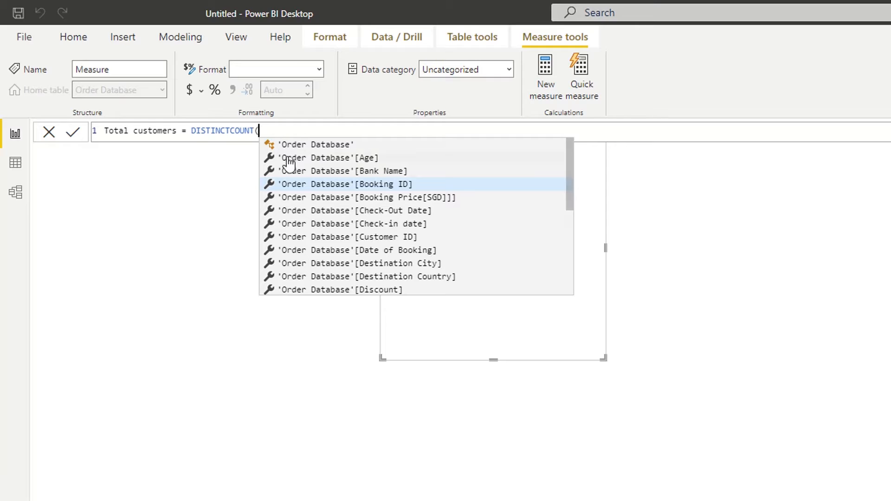
pyautogui.click(375, 240)
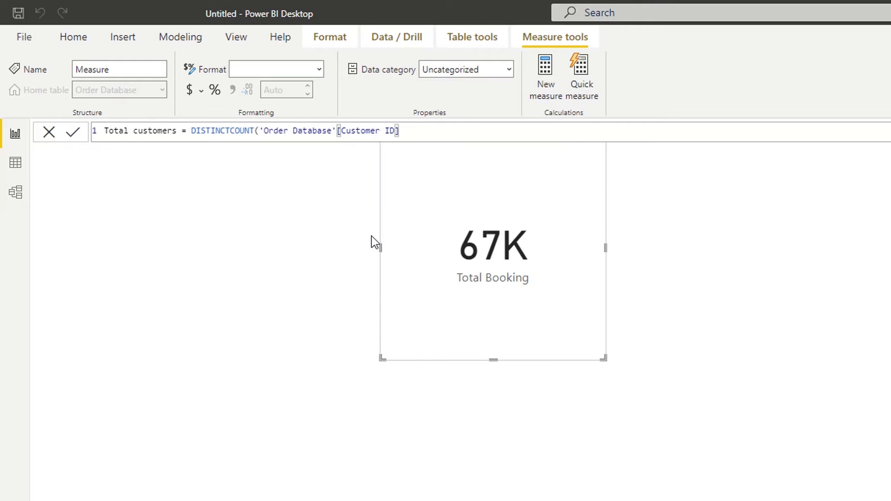
pyautogui.write(')')
pyautogui.press('Return')
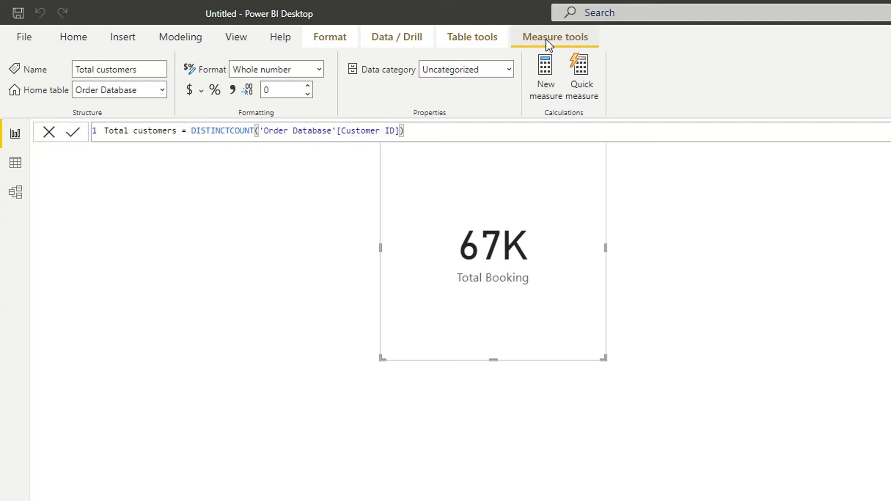
# Apply the thousands separator to the Total customers measure and show it as a card below the Total Booking card.
pyautogui.click(232, 90)
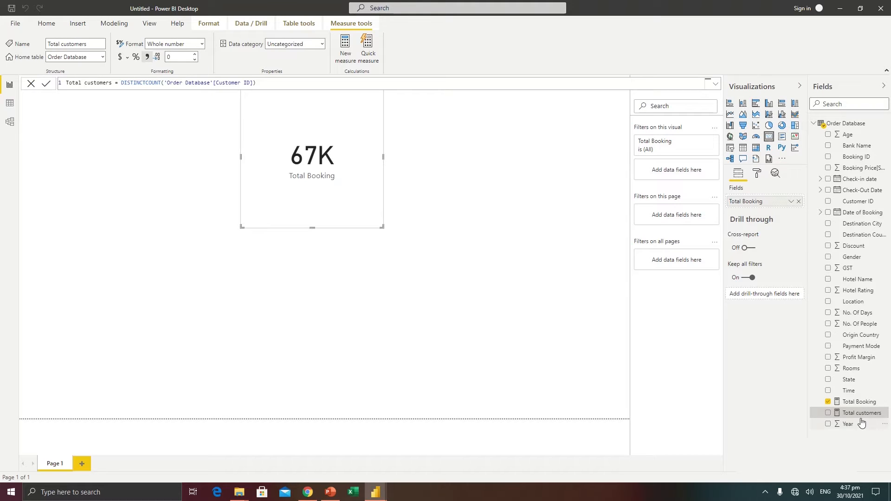
pyautogui.moveTo(855, 417); pyautogui.dragTo(316, 169)
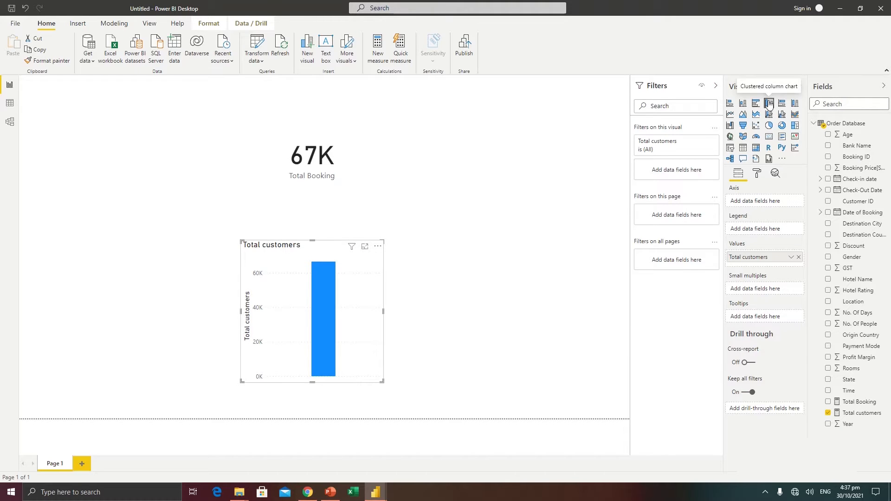
pyautogui.click(770, 137)
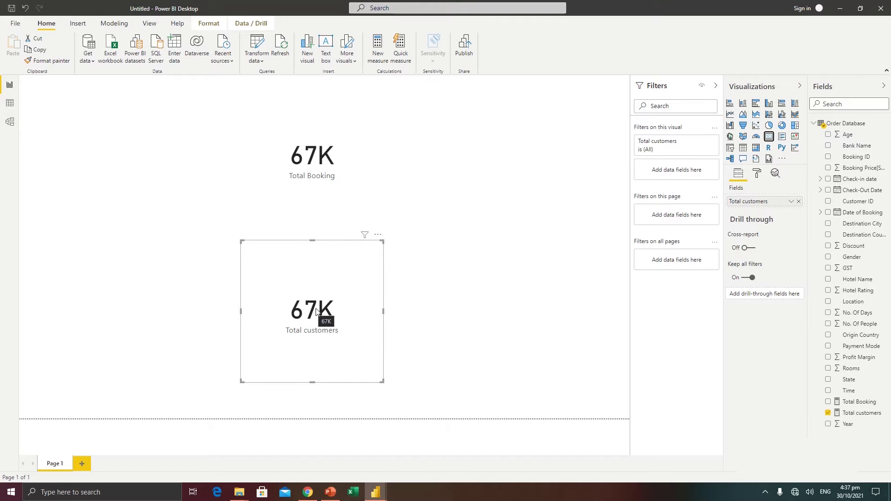
# Inspect the Hotel Rating column in the data view and return to the report canvas.
pyautogui.click(10, 102)
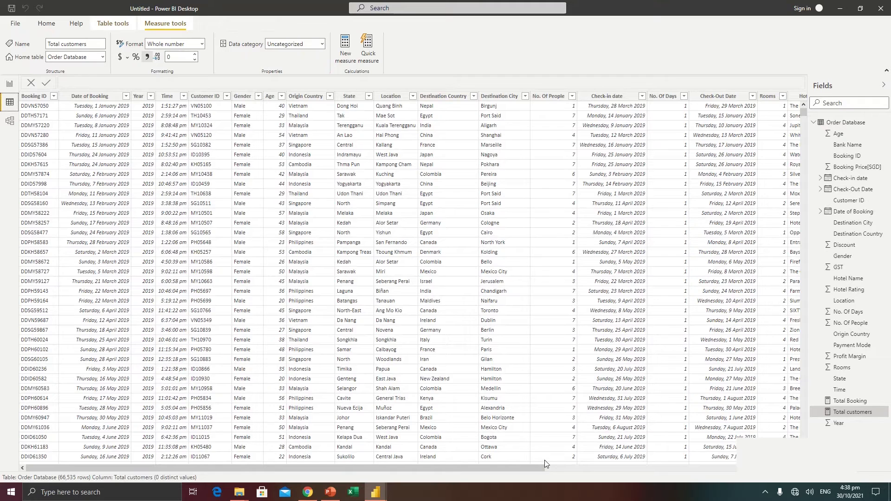
pyautogui.moveTo(536, 466); pyautogui.dragTo(784, 426)
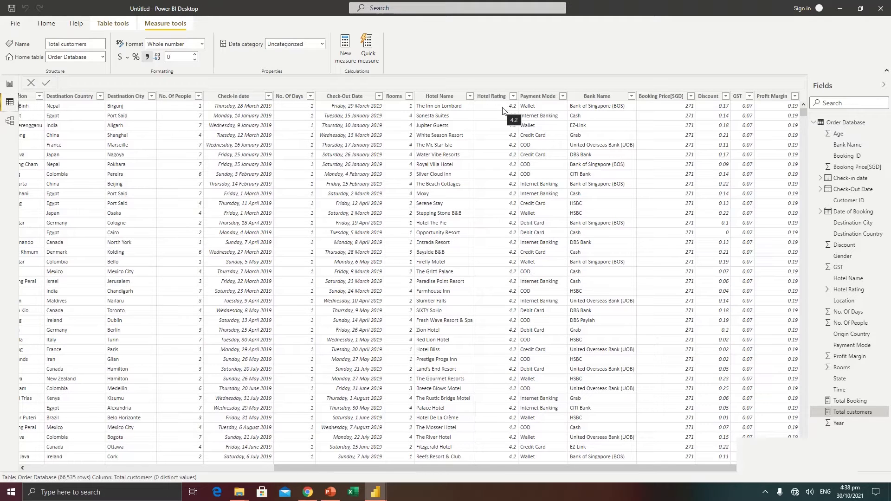
pyautogui.click(10, 84)
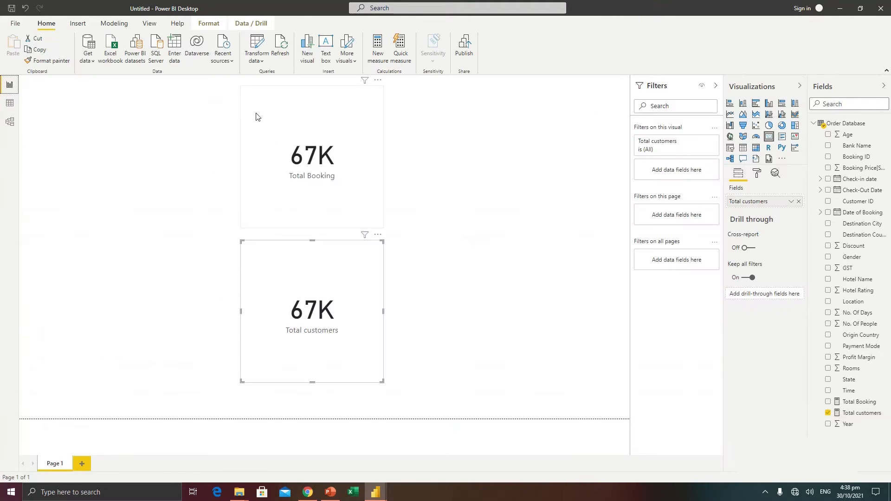
# Create the measure Avg rating = AVERAGE('Order Database'[Hotel Rating]) and show it as a card beside the Total Booking card.
pyautogui.click(375, 57)
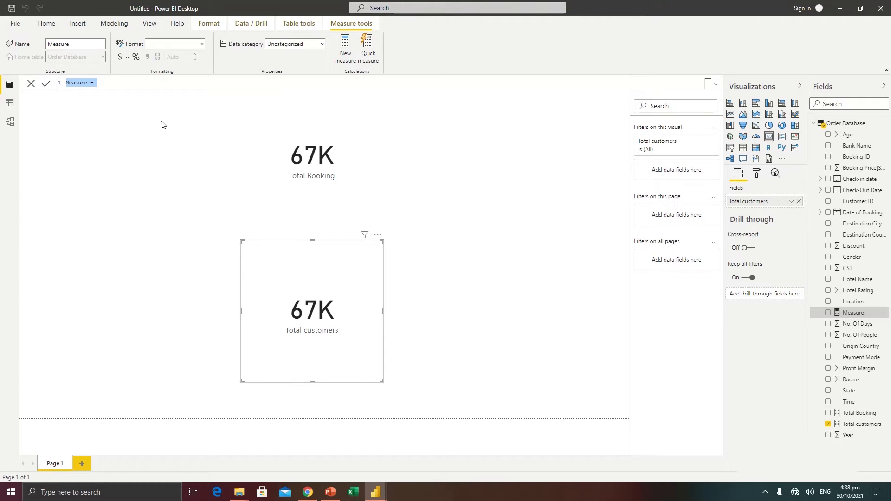
pyautogui.write('Avg rating = ave')
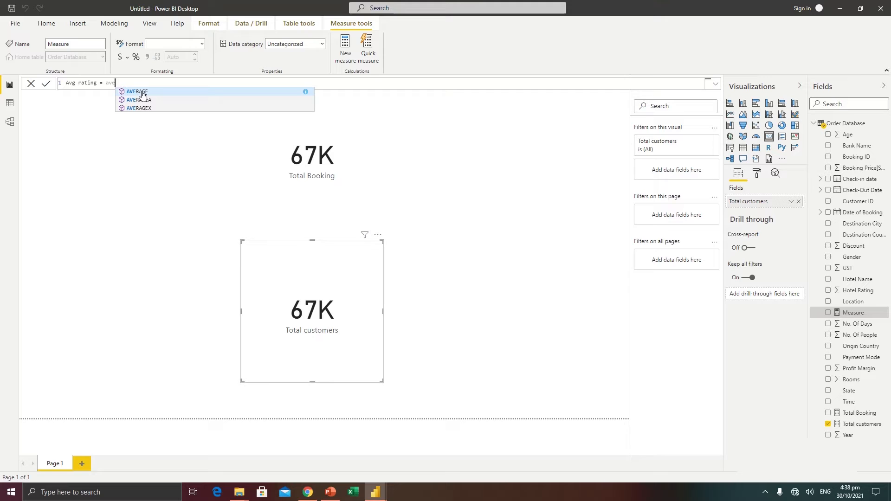
pyautogui.click(142, 92)
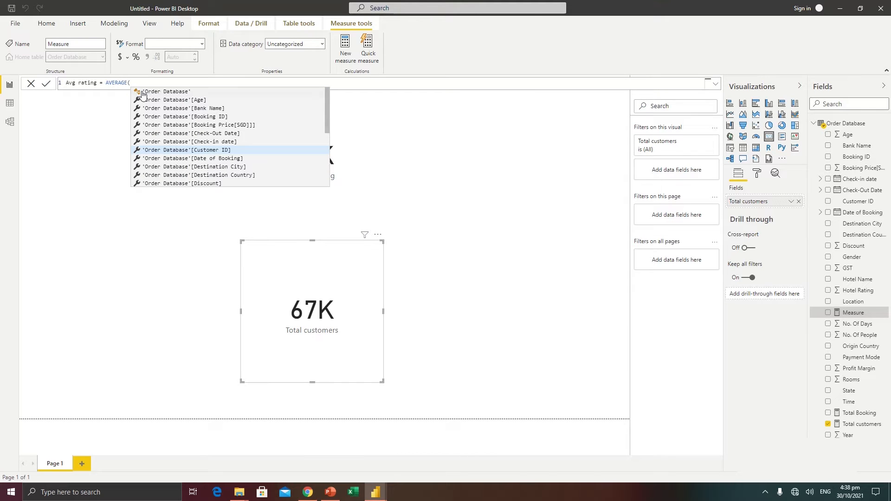
pyautogui.scroll(-4, 204, 156)
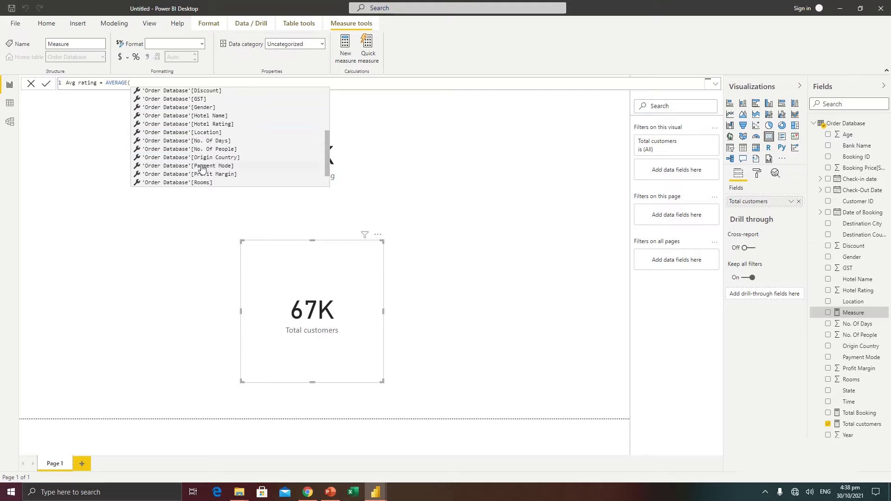
pyautogui.click(190, 124)
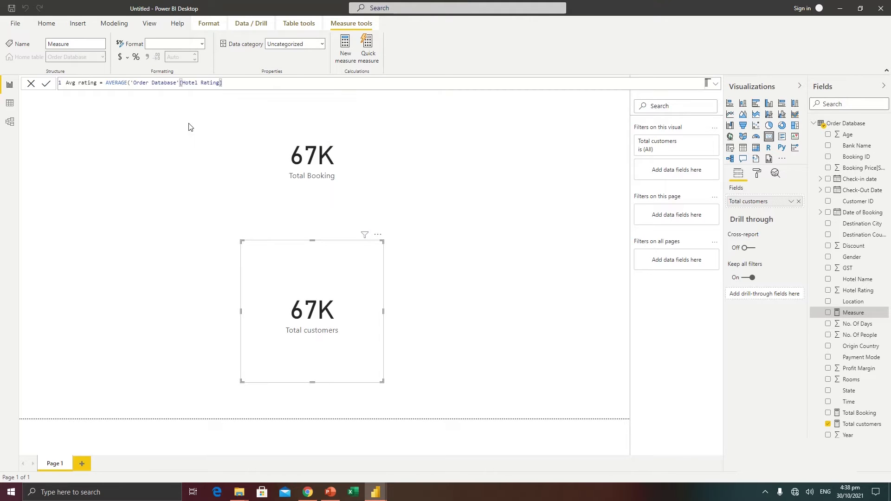
pyautogui.write(')')
pyautogui.press('Return')
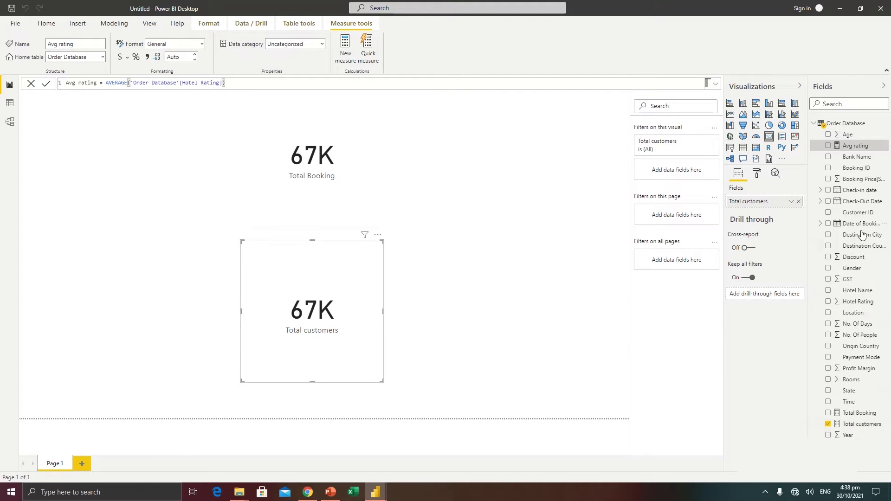
pyautogui.moveTo(854, 147); pyautogui.dragTo(474, 156)
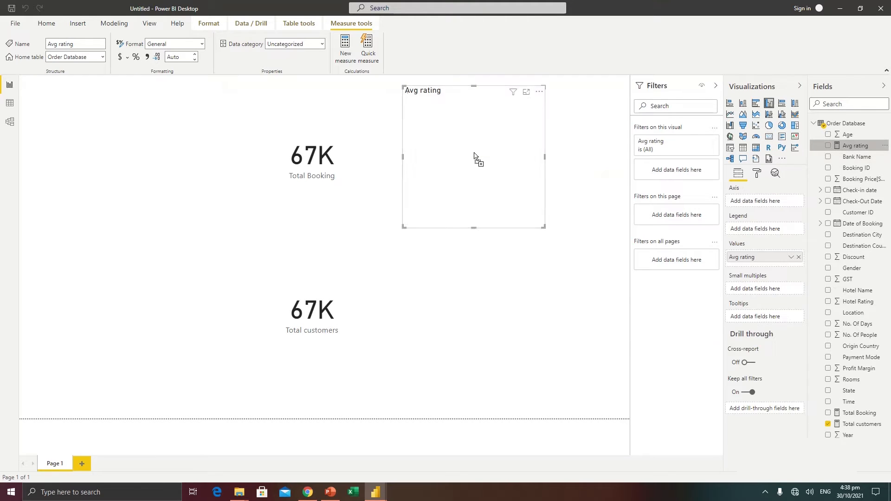
pyautogui.click(769, 136)
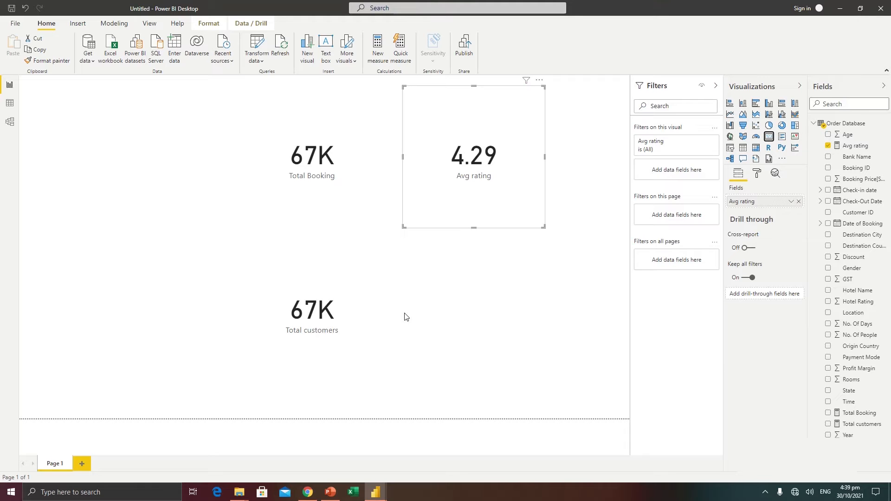
# Check the summary cards in the finished Hotel Booking report and return to the untitled report.
pyautogui.moveTo(376, 492)
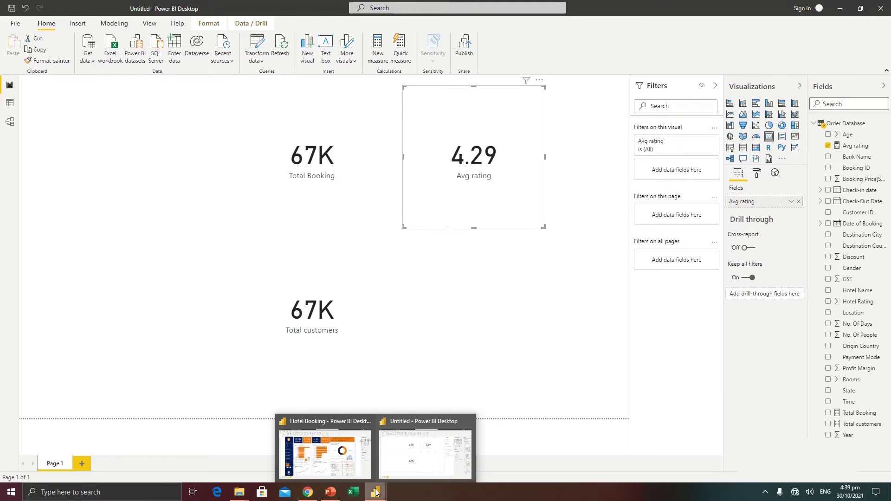
pyautogui.click(354, 458)
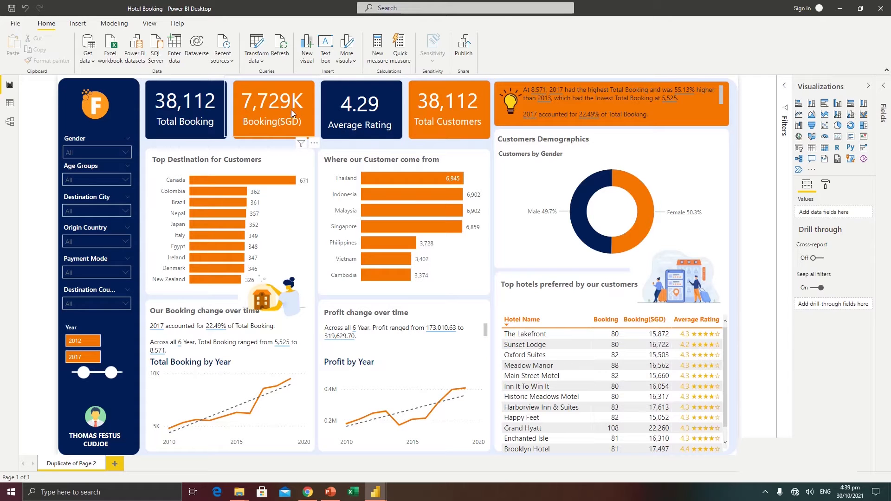
pyautogui.moveTo(372, 495)
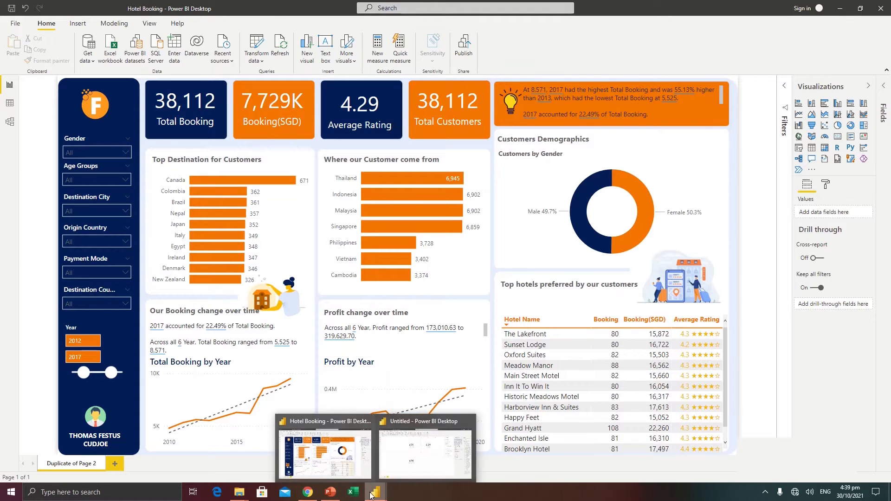
pyautogui.click(411, 459)
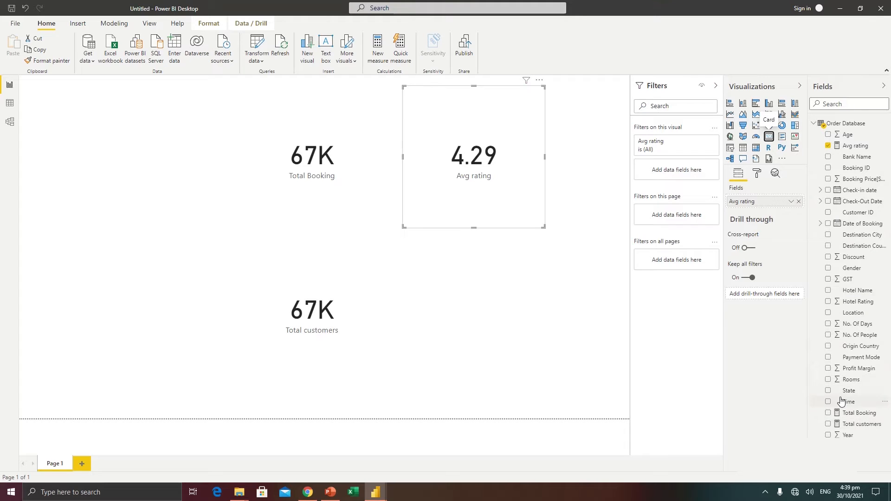
# Create the measure Total Booking Amount = SUM('Order Database'[Booking Price[SGD]]]).
pyautogui.click(379, 48)
pyautogui.write('Total Booking ')
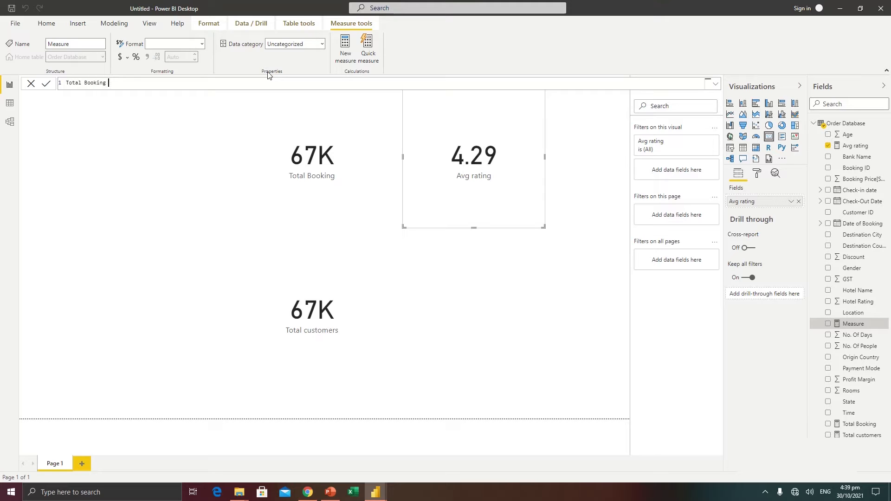
pyautogui.write('Amount = sum')
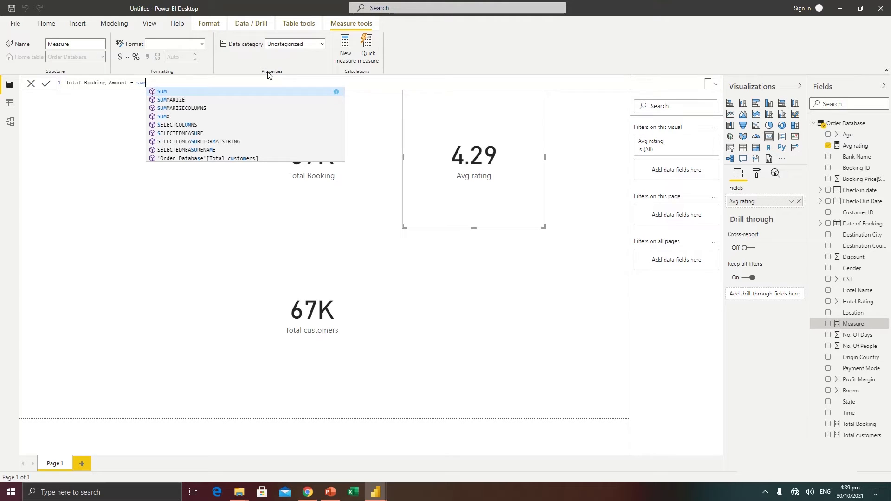
pyautogui.click(174, 91)
pyautogui.moveTo(347, 122)
pyautogui.mouseDown()
pyautogui.moveTo(346, 184)
pyautogui.moveTo(355, 120)
pyautogui.mouseUp()
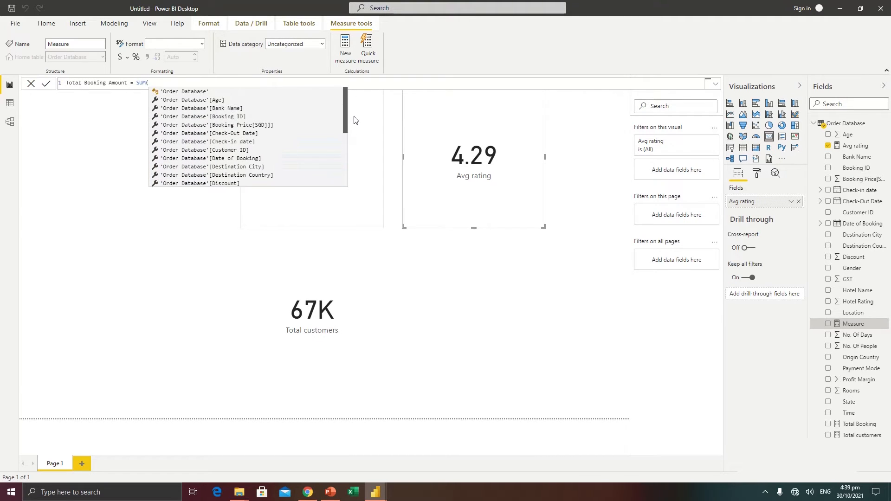
pyautogui.click(250, 125)
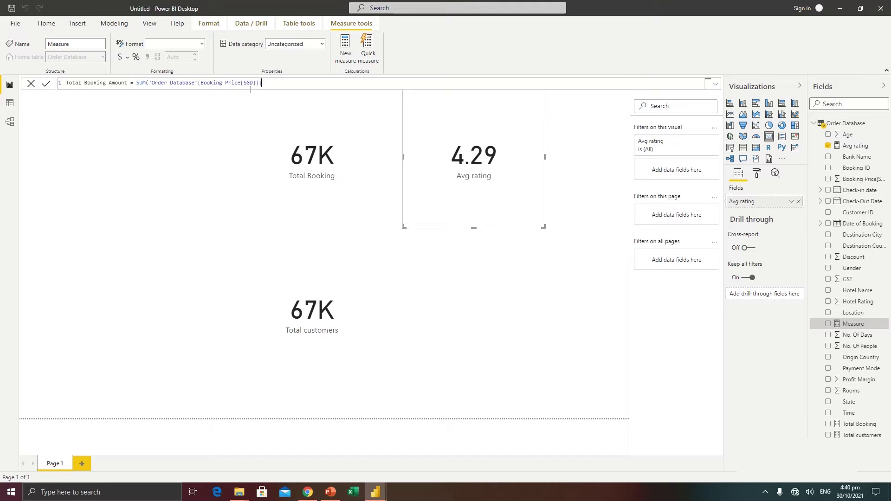
pyautogui.write(')')
pyautogui.press('Return')
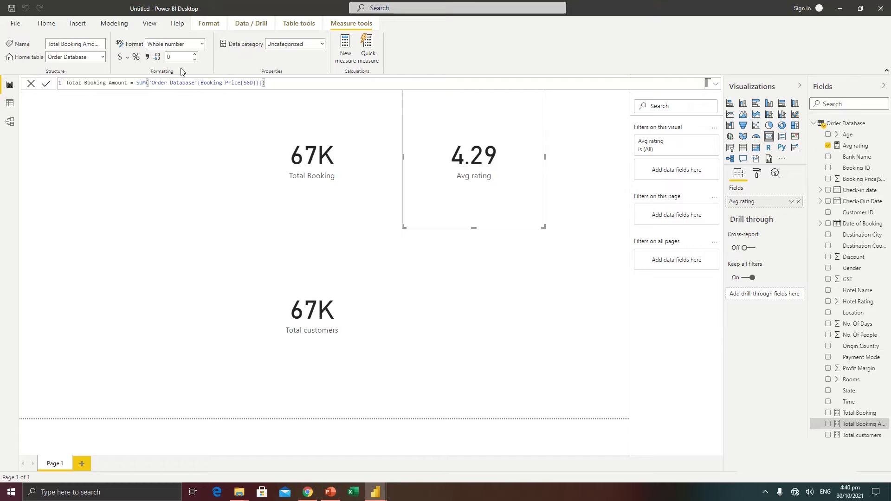
# Apply the thousands separator to the Total Booking Amount measure and show it as a card below the Avg rating card.
pyautogui.click(147, 57)
pyautogui.click(147, 57)
pyautogui.moveTo(851, 427); pyautogui.dragTo(485, 312)
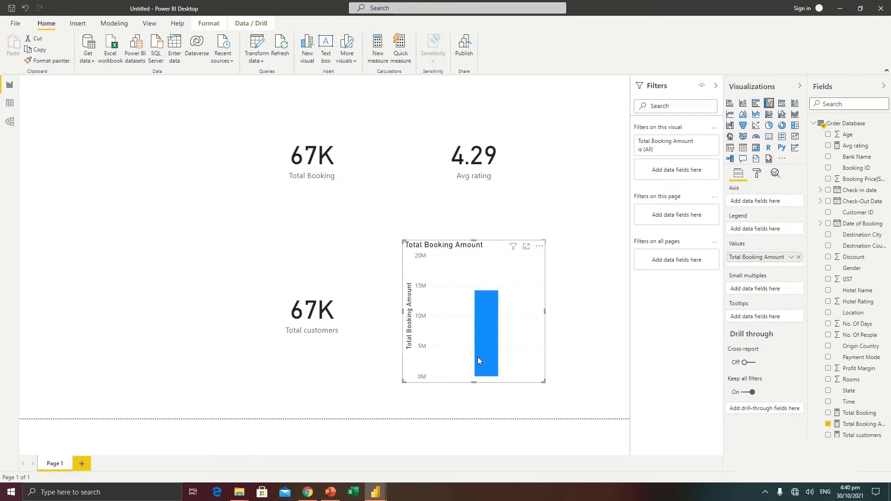
pyautogui.moveTo(479, 360)
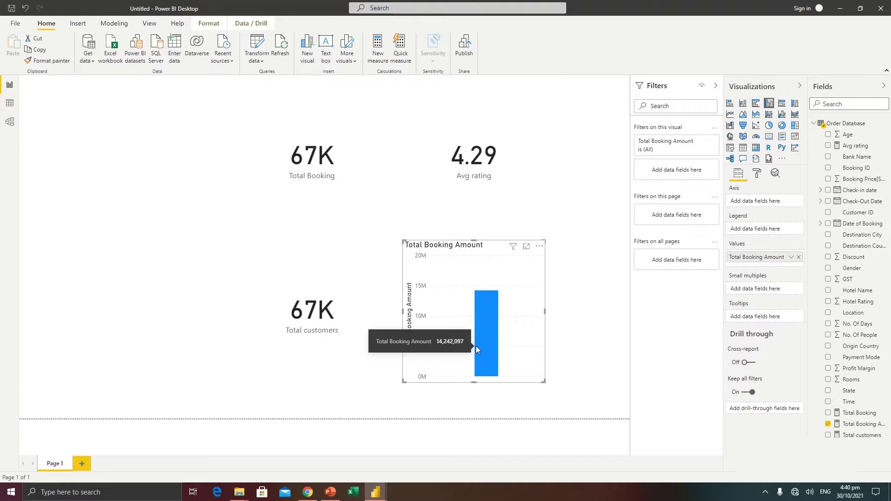
pyautogui.click(769, 140)
pyautogui.moveTo(490, 326); pyautogui.dragTo(486, 270)
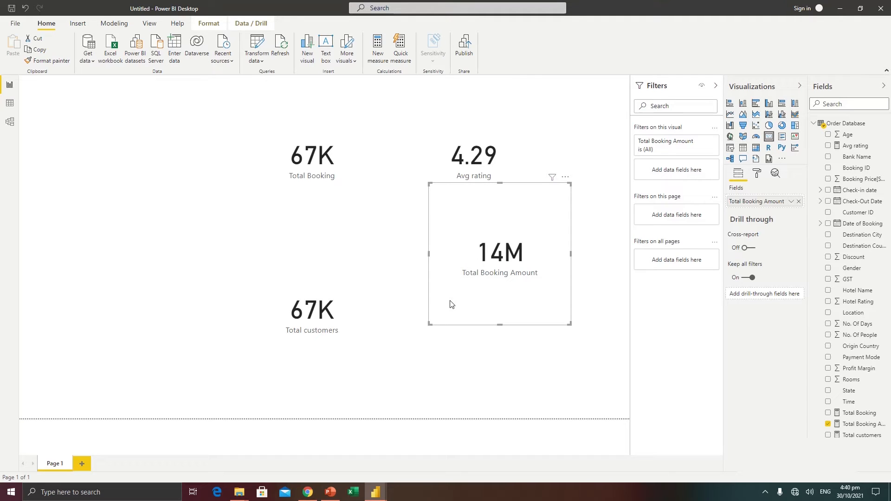
# Examine the layout of the finished Hotel Booking dashboard and return to the untitled report.
pyautogui.moveTo(380, 496)
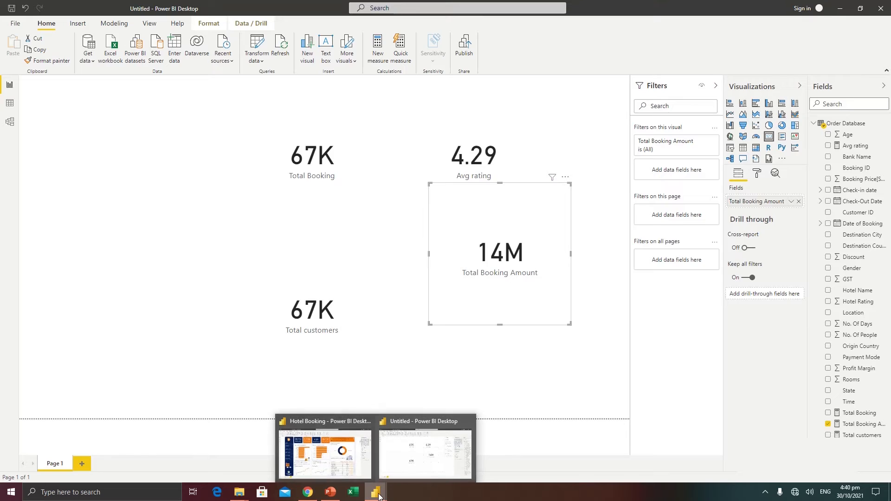
pyautogui.click(325, 453)
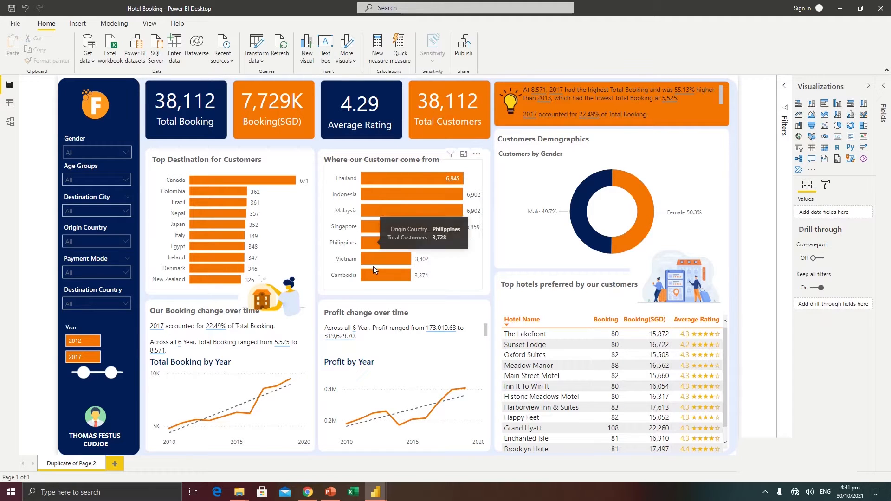
pyautogui.click(354, 493)
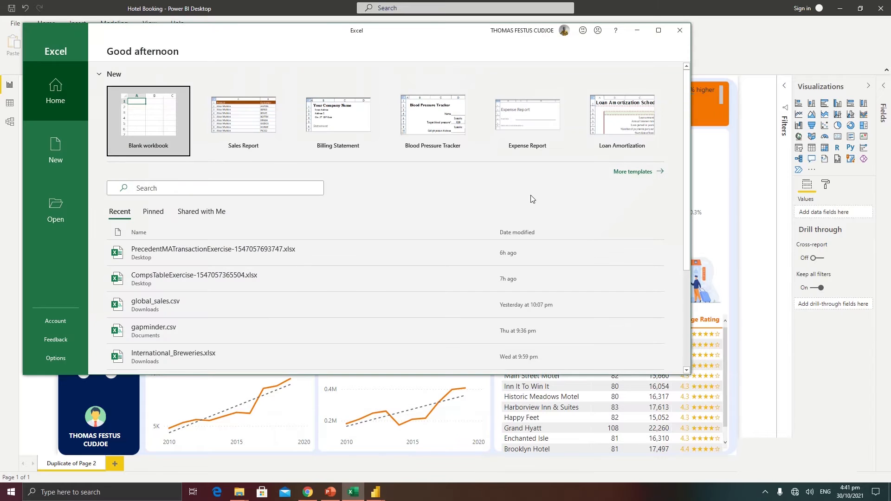
pyautogui.click(680, 30)
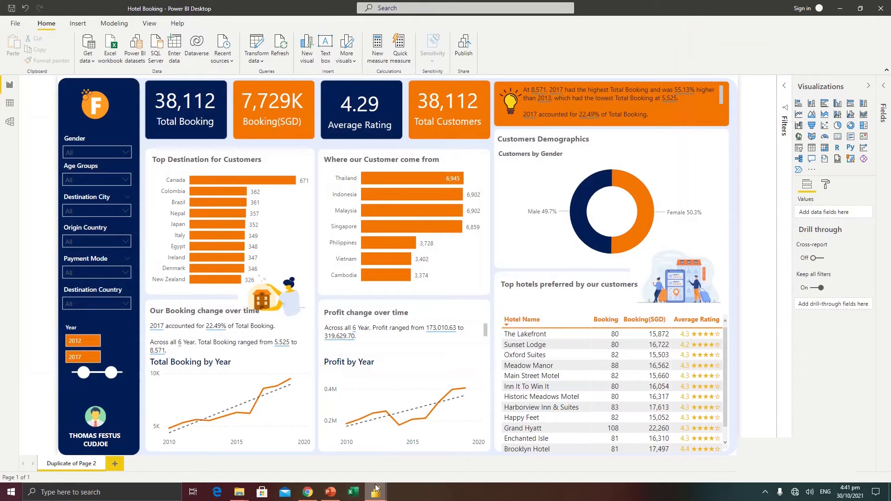
pyautogui.moveTo(375, 493)
pyautogui.click(423, 446)
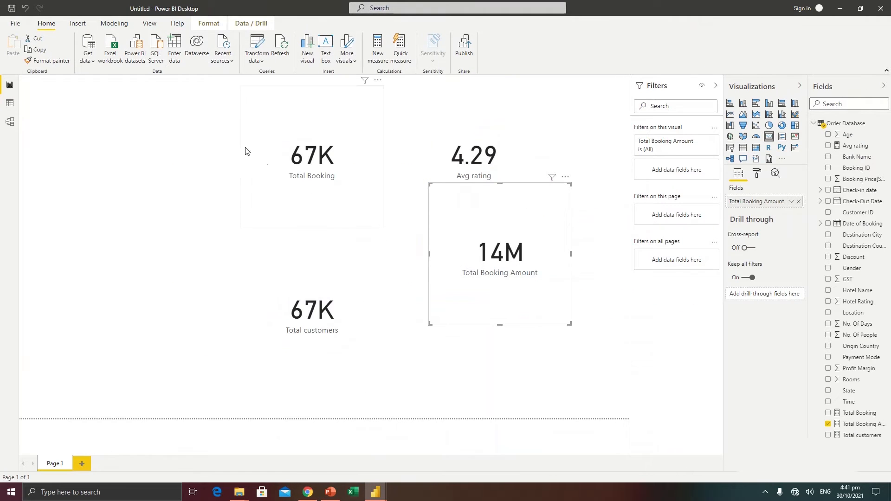
# Delete the Total customers, Total Booking Amount, Total Booking and Avg rating cards from the report page.
pyautogui.moveTo(193, 102); pyautogui.dragTo(607, 391)
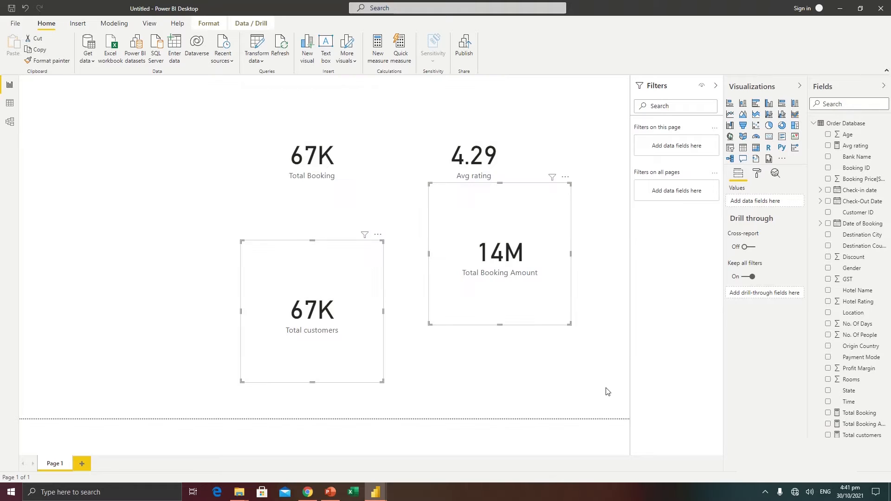
pyautogui.press('Delete')
pyautogui.click(336, 185)
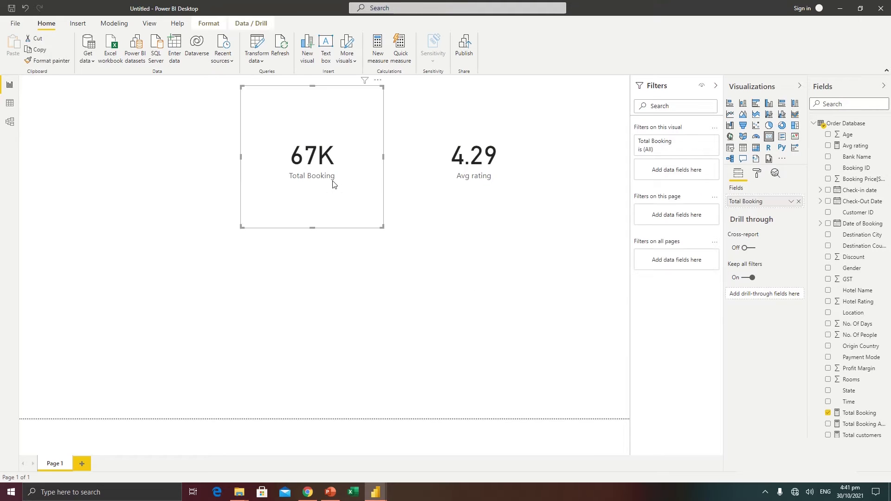
pyautogui.press('Delete')
pyautogui.click(482, 184)
pyautogui.press('Delete')
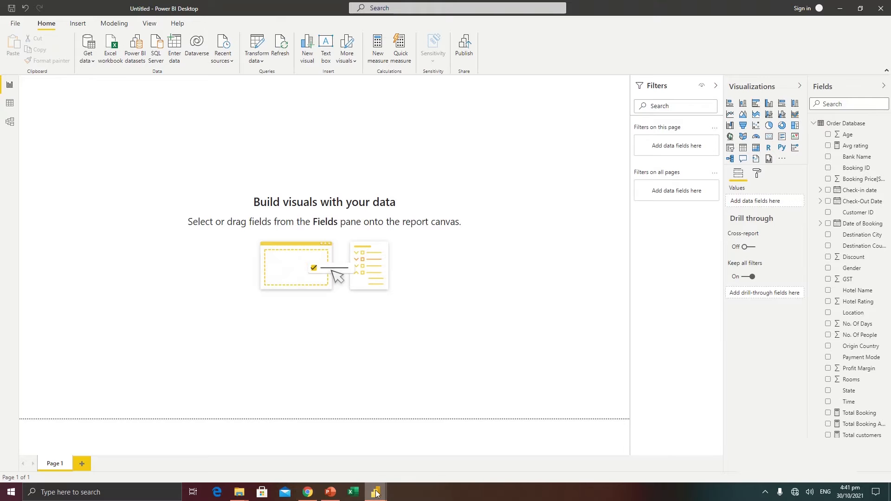
# Review the finished Hotel Booking dashboard's background and open Hotel Booking Background.pptx from the Power BI Demo folder in PowerPoint.
pyautogui.moveTo(376, 495)
pyautogui.click(342, 464)
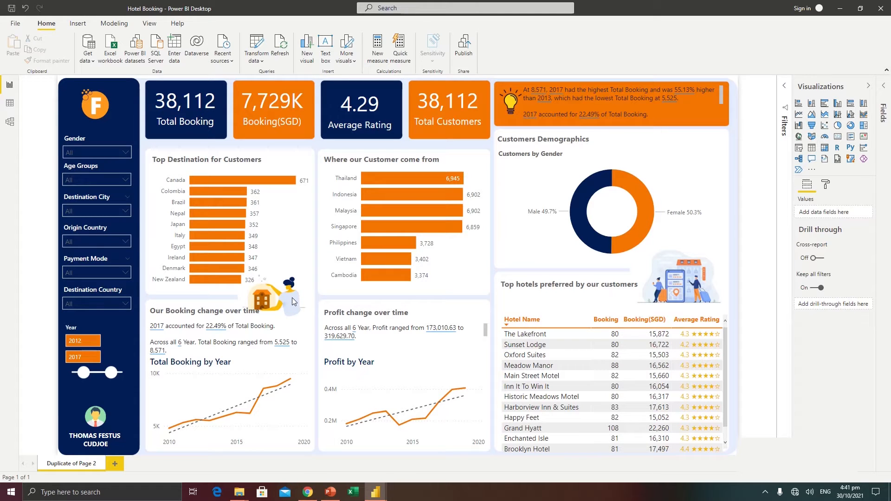
pyautogui.moveTo(248, 207)
pyautogui.moveTo(239, 493)
pyautogui.click(272, 469)
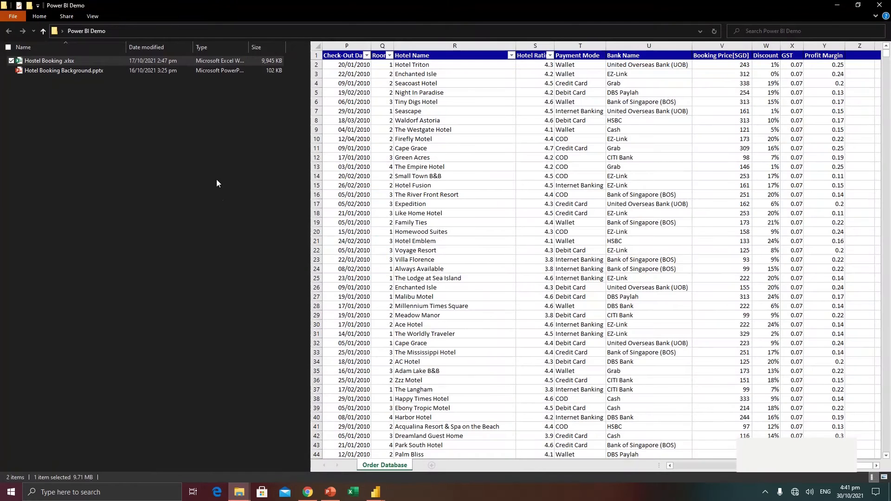
pyautogui.click(77, 71)
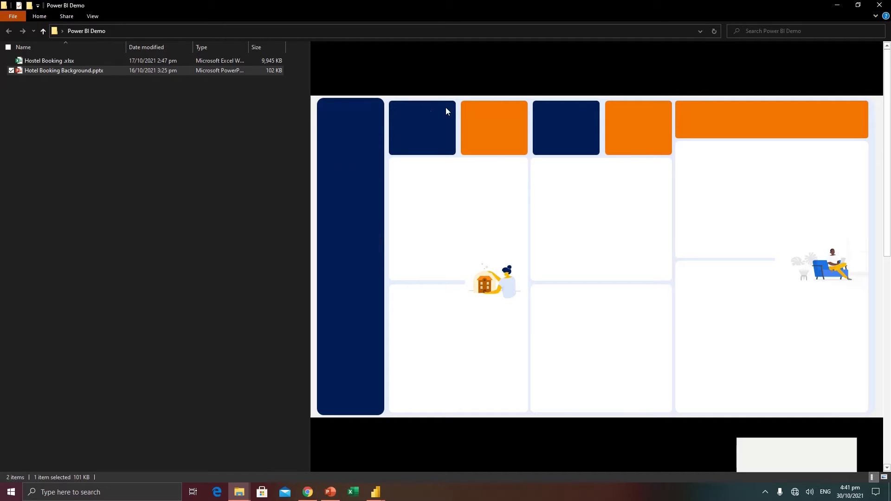
pyautogui.doubleClick(102, 71)
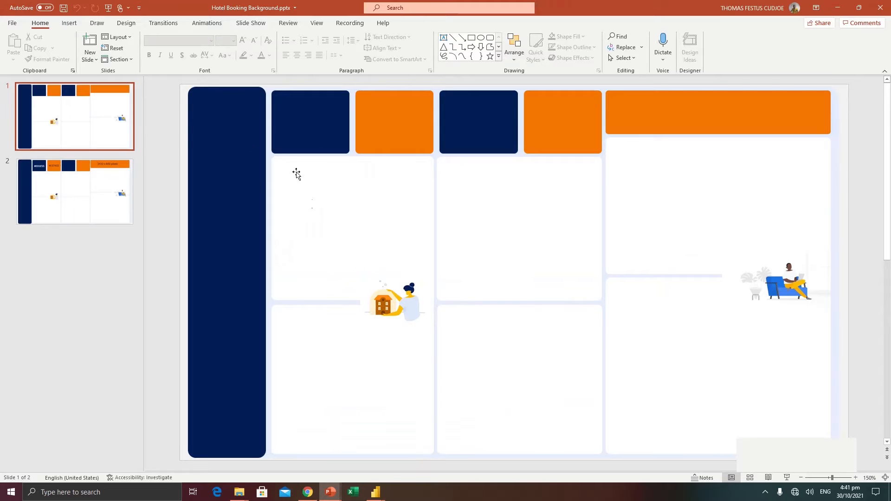
# Shift the dark blue sidebar shape slightly down and inward on slide 1 and open the gallery of insertable shapes.
pyautogui.click(325, 196)
pyautogui.click(522, 225)
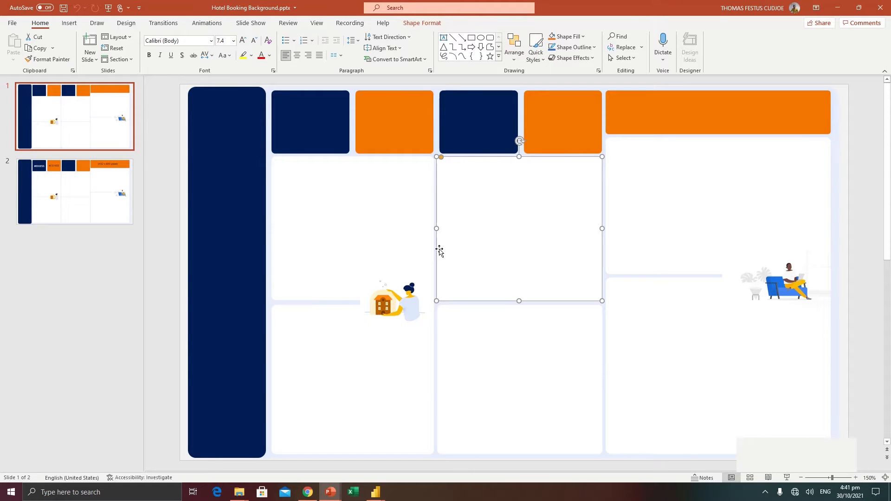
pyautogui.moveTo(234, 218)
pyautogui.mouseDown()
pyautogui.moveTo(263, 213)
pyautogui.moveTo(225, 225)
pyautogui.moveTo(246, 221)
pyautogui.moveTo(237, 227)
pyautogui.mouseUp()
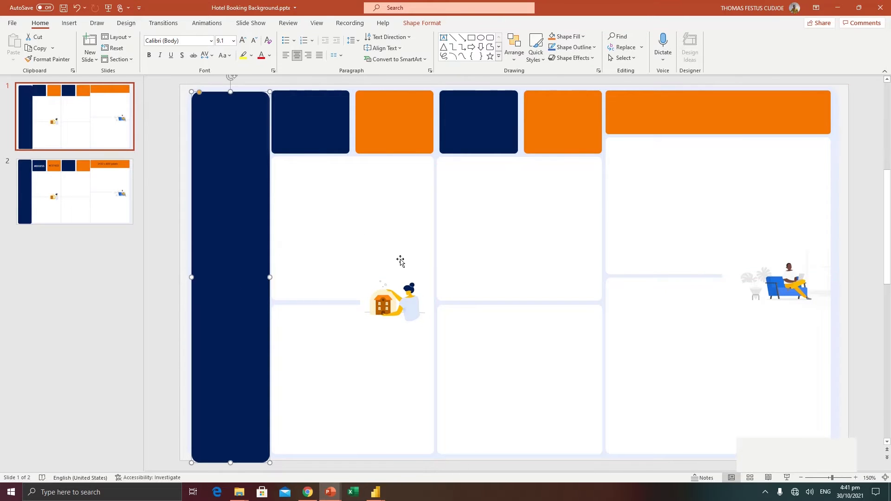
pyautogui.click(70, 23)
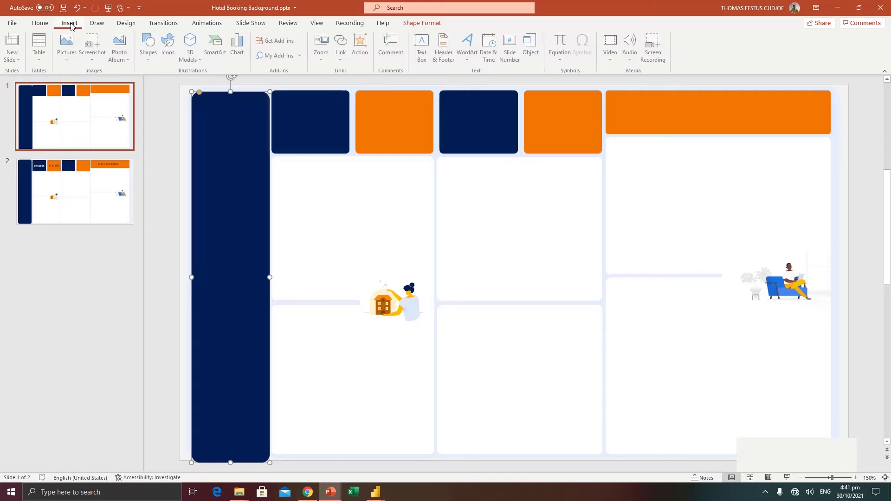
pyautogui.click(151, 63)
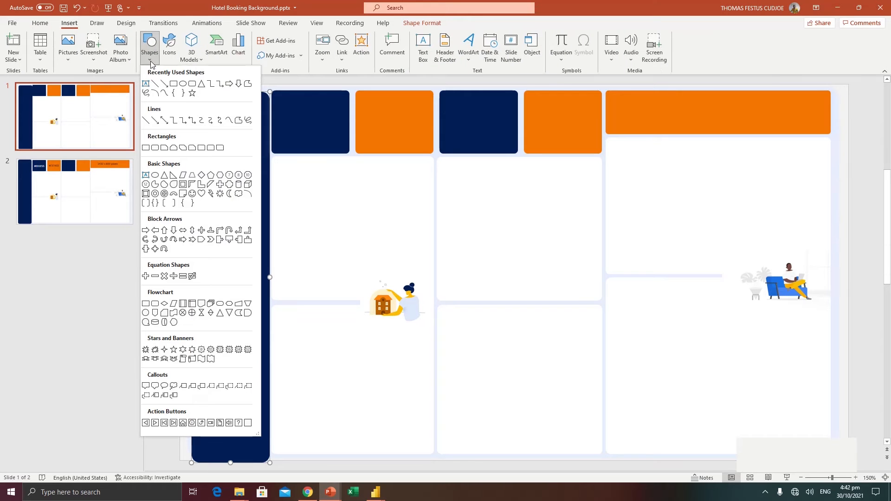
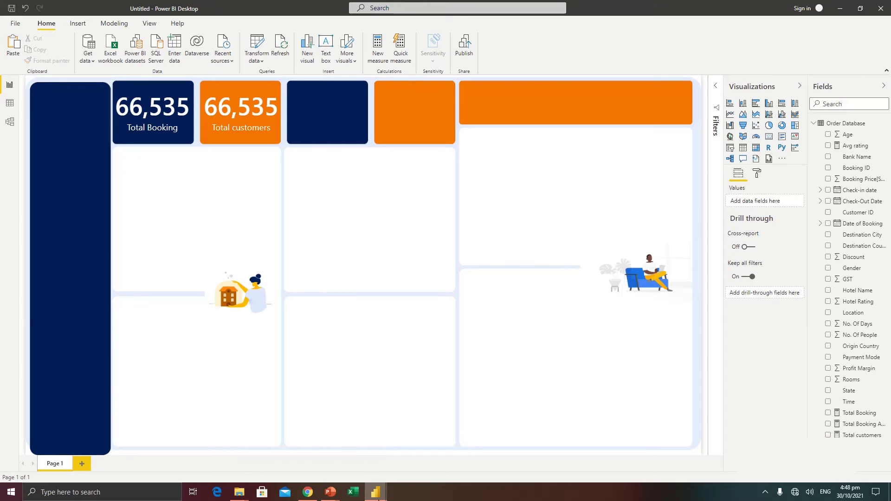
# Check which measure the second card shows in the finished Hotel Booking report and return to the untitled Power BI report.
pyautogui.click(325, 448)
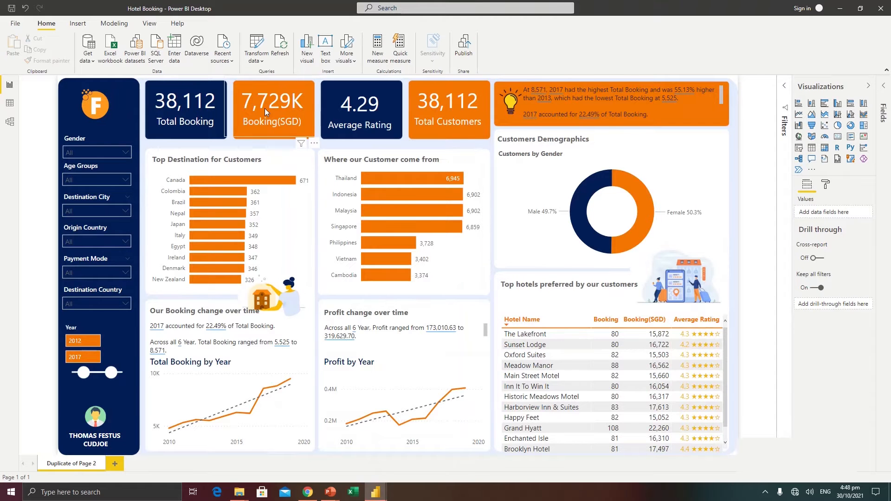
pyautogui.moveTo(380, 496)
pyautogui.click(418, 457)
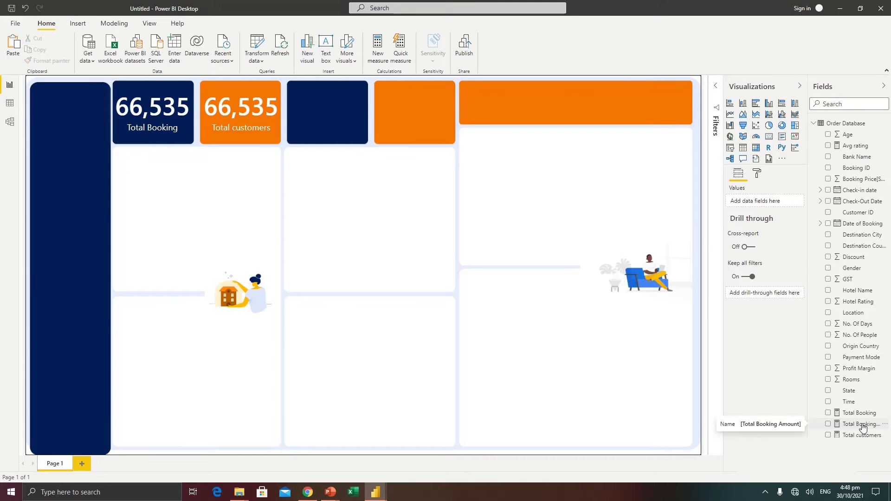
# Duplicate the Total customers card onto the second dark blue tile and replace its field with Total Booking Amount.
pyautogui.click(262, 108)
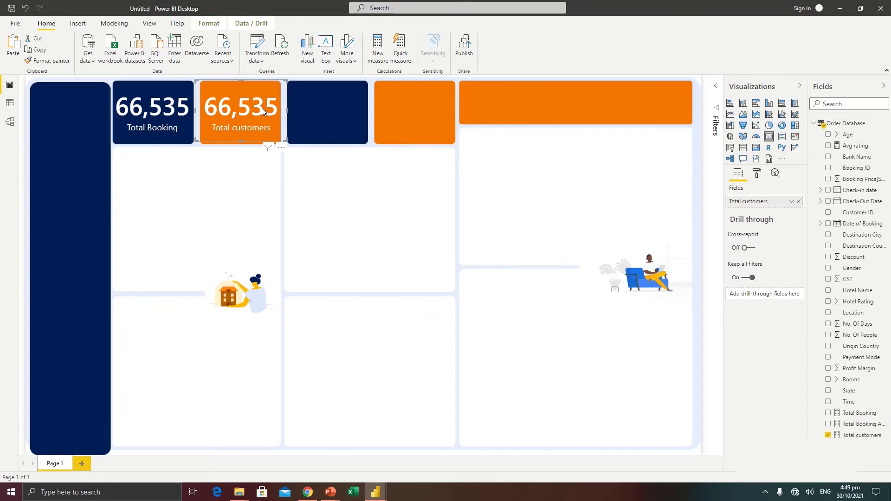
pyautogui.moveTo(262, 108); pyautogui.dragTo(338, 117)
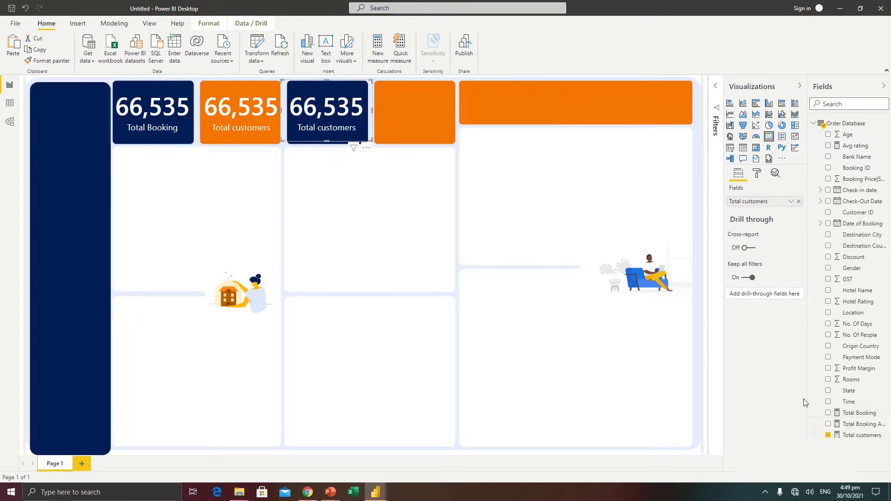
pyautogui.moveTo(808, 397); pyautogui.dragTo(773, 398)
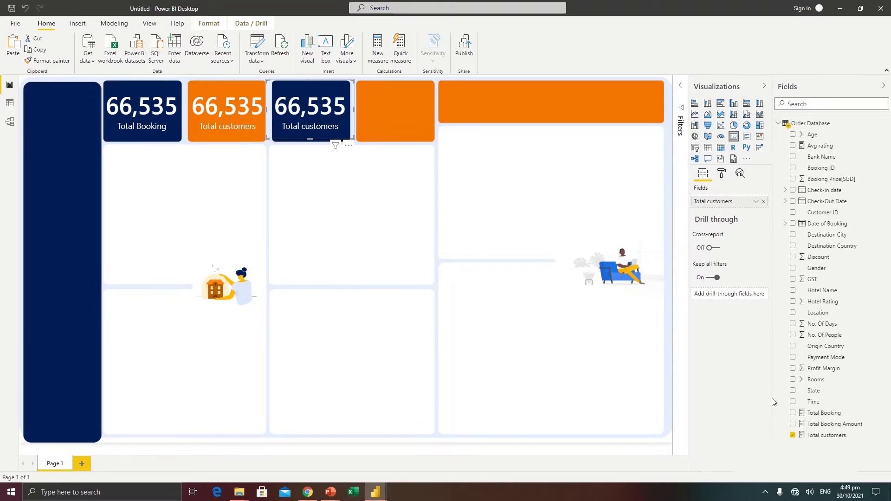
pyautogui.moveTo(836, 425); pyautogui.dragTo(735, 205)
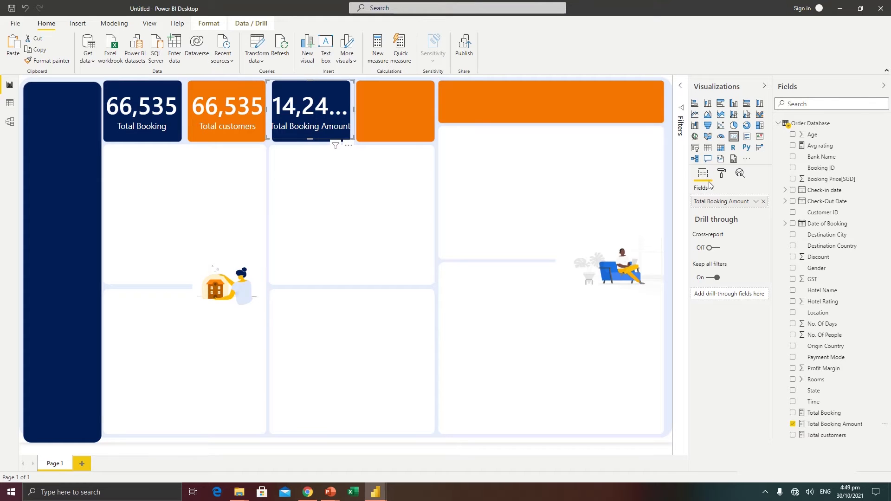
# Set the Total Booking Amount card's data label display units to Millions and adjust the card's width and position over its dark blue tile.
pyautogui.click(722, 174)
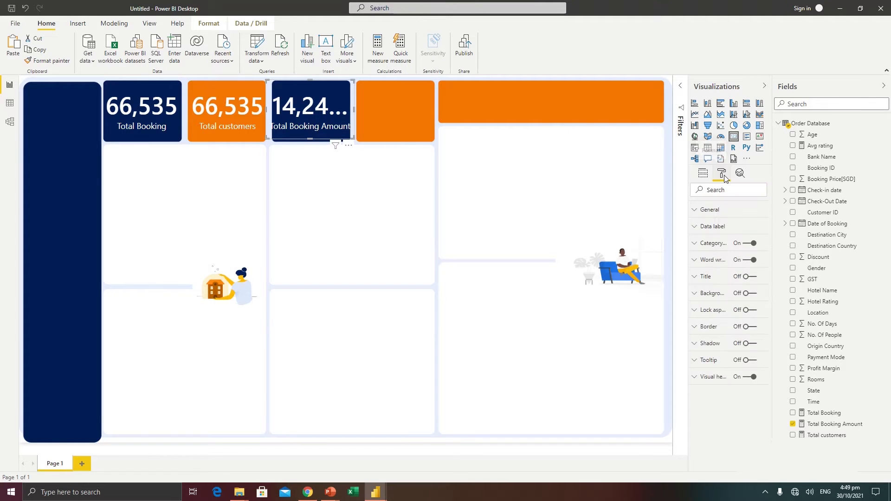
pyautogui.click(725, 228)
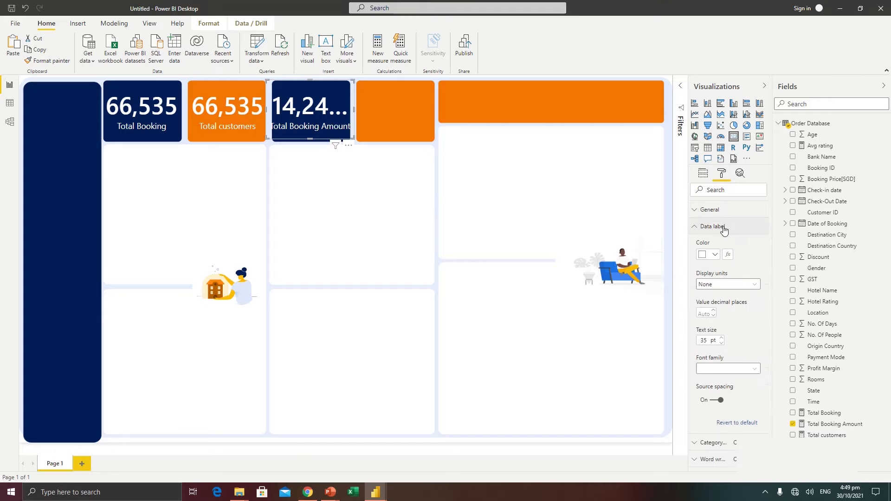
pyautogui.click(735, 284)
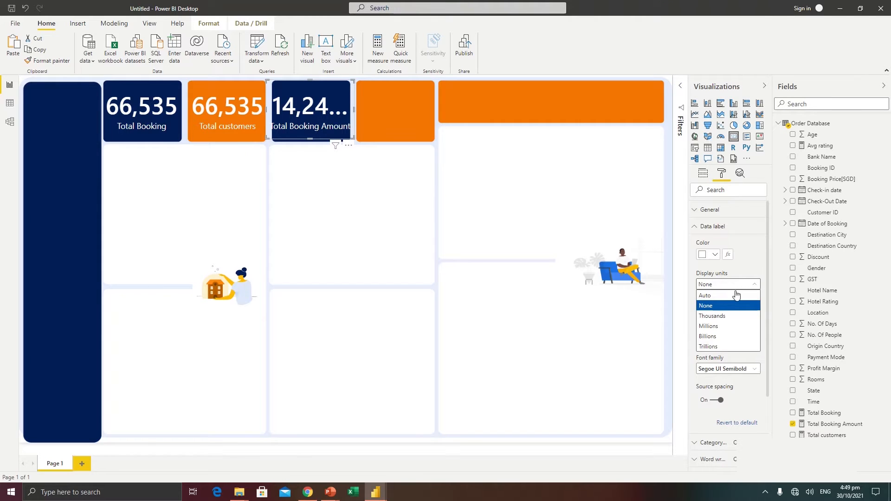
pyautogui.click(726, 317)
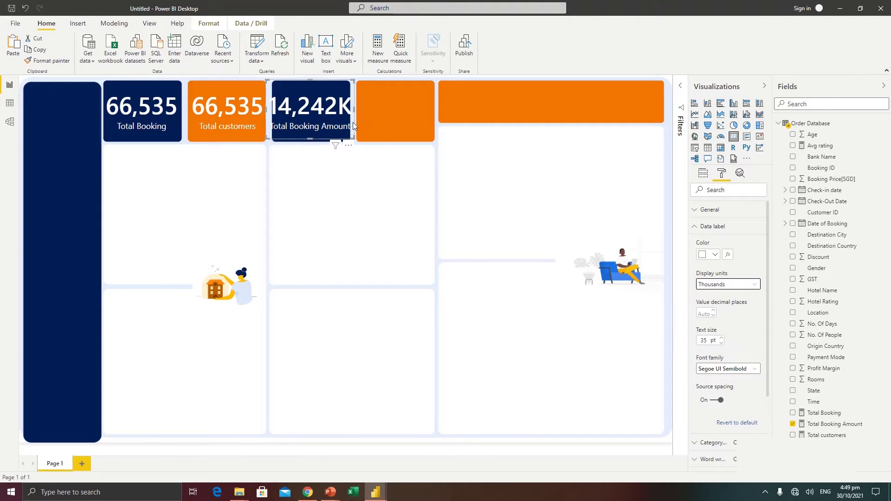
pyautogui.moveTo(355, 139); pyautogui.dragTo(352, 140)
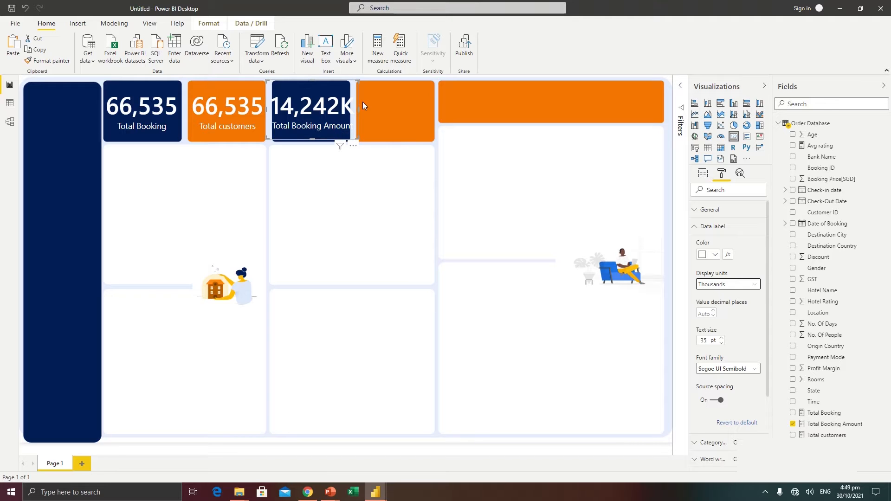
pyautogui.click(719, 284)
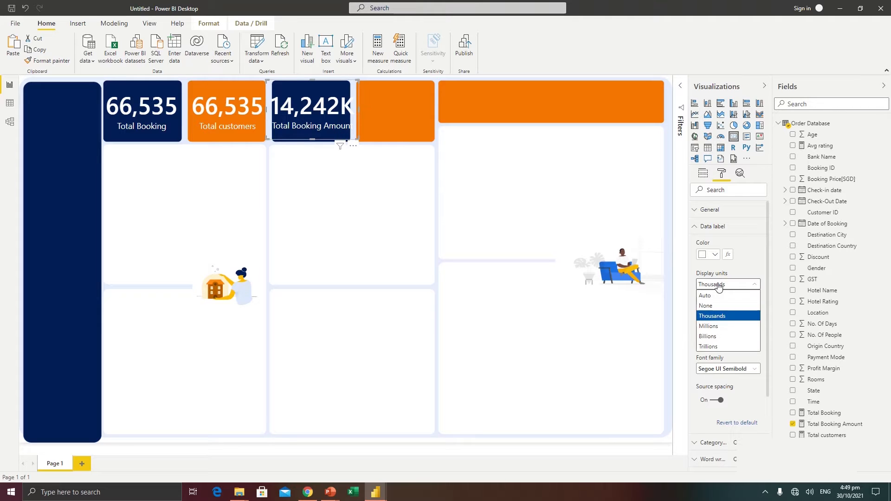
pyautogui.click(722, 326)
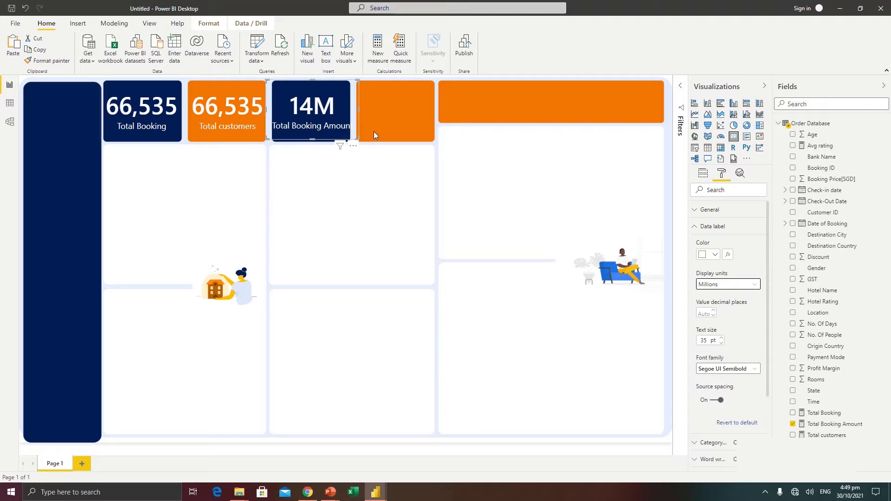
pyautogui.moveTo(354, 139); pyautogui.dragTo(349, 139)
pyautogui.moveTo(298, 128); pyautogui.dragTo(300, 127)
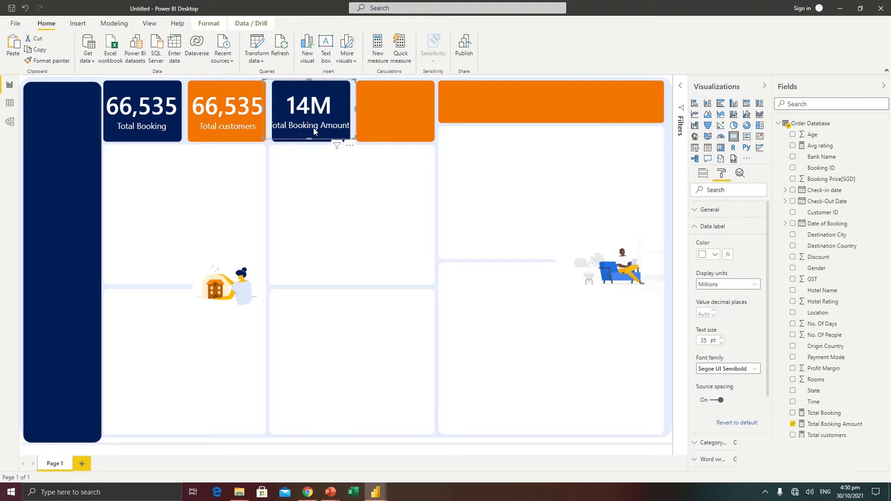
# Rename the Total Booking Amount field to Booking Amount for this card only.
pyautogui.click(702, 175)
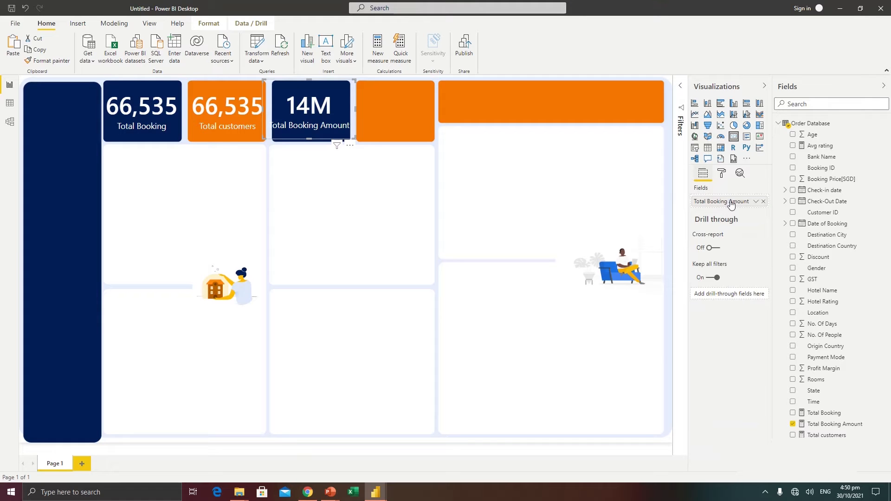
pyautogui.doubleClick(714, 204)
pyautogui.click(708, 200)
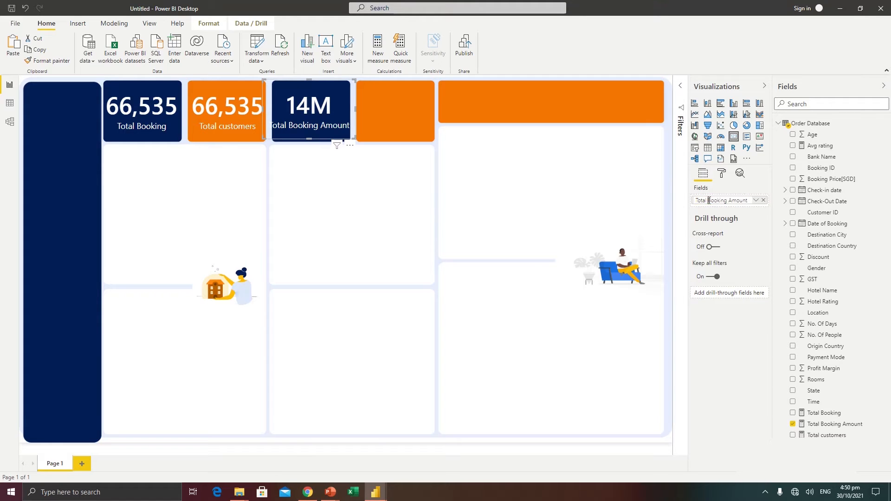
pyautogui.press('BackSpace')
pyautogui.press('BackSpace')
pyautogui.press('BackSpace')
pyautogui.press('BackSpace')
pyautogui.press('BackSpace')
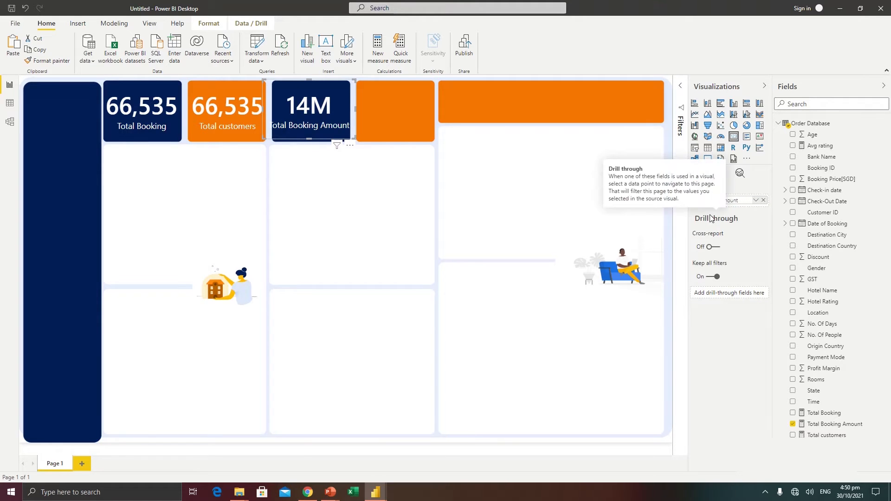
pyautogui.doubleClick(702, 204)
pyautogui.click(699, 201)
pyautogui.press('BackSpace')
pyautogui.press('Return')
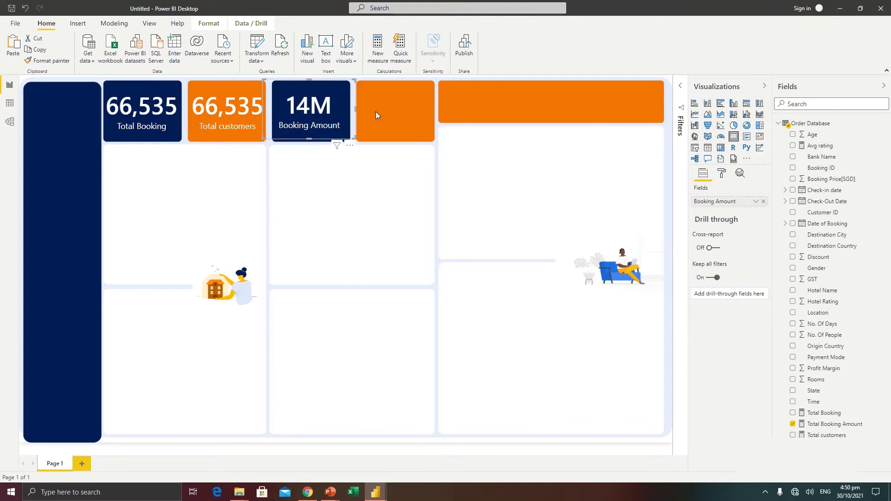
# Duplicate the Booking Amount card onto the second orange tile and replace its field with Avg rating.
pyautogui.click(353, 190)
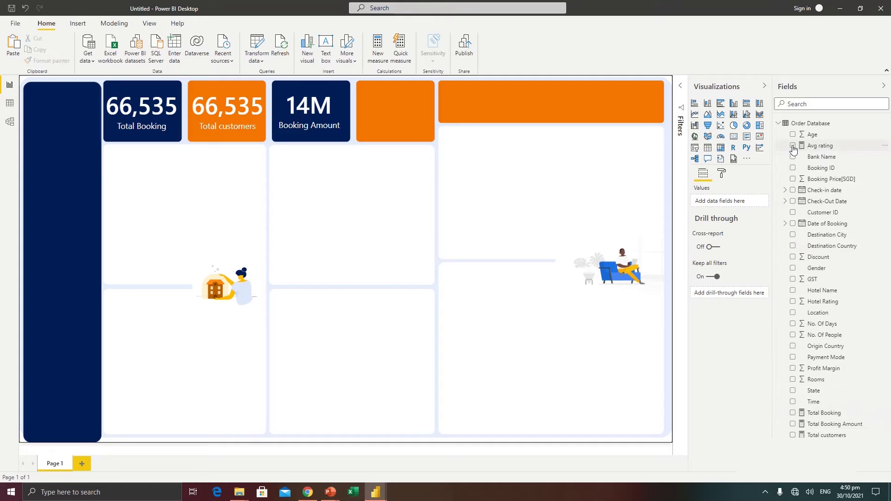
pyautogui.click(318, 123)
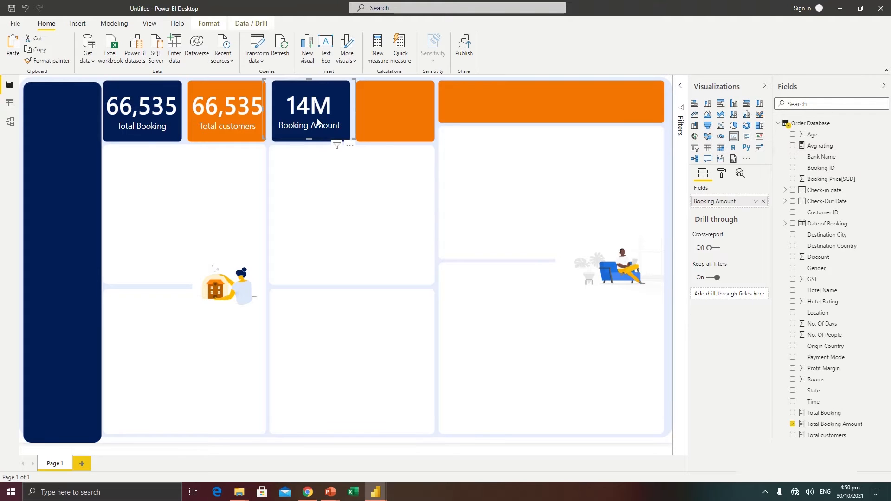
pyautogui.hotkey('ctrl', 'c')
pyautogui.hotkey('ctrl', 'v')
pyautogui.moveTo(319, 122); pyautogui.dragTo(396, 120)
pyautogui.moveTo(815, 145); pyautogui.dragTo(729, 202)
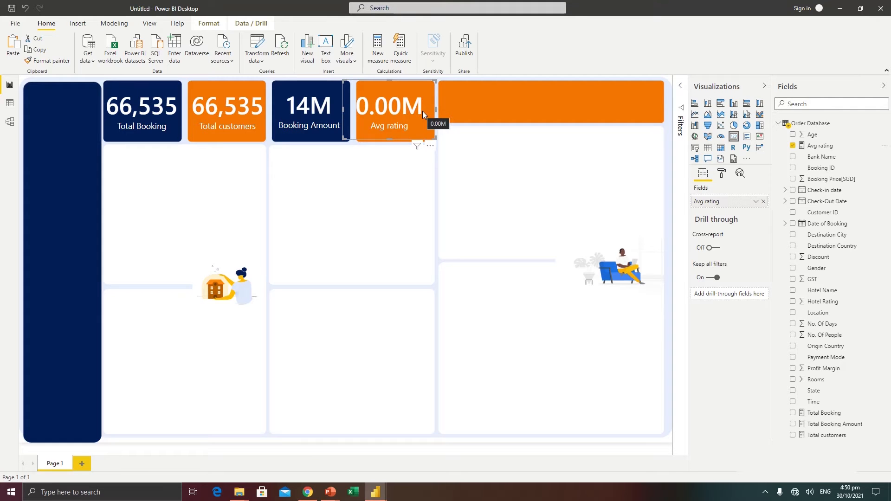
# Set the Avg rating card's data label display units to None and deselect the card.
pyautogui.click(722, 175)
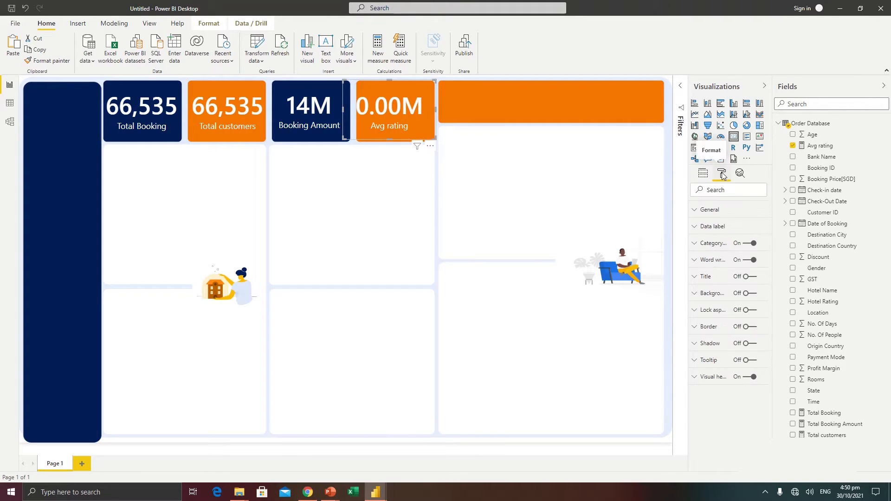
pyautogui.click(722, 229)
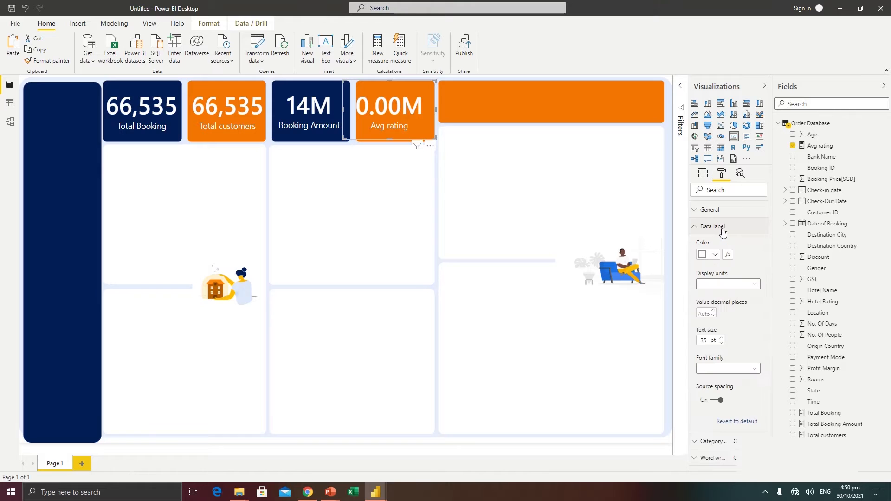
pyautogui.click(722, 284)
pyautogui.click(706, 306)
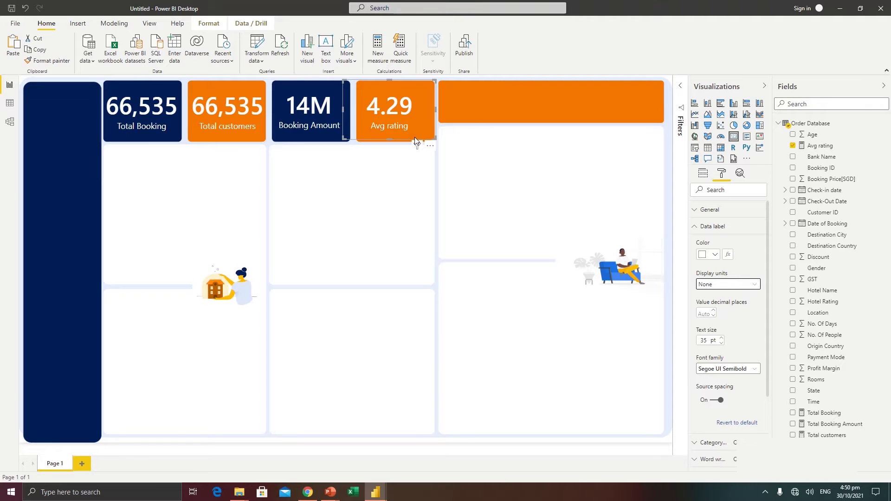
pyautogui.click(399, 227)
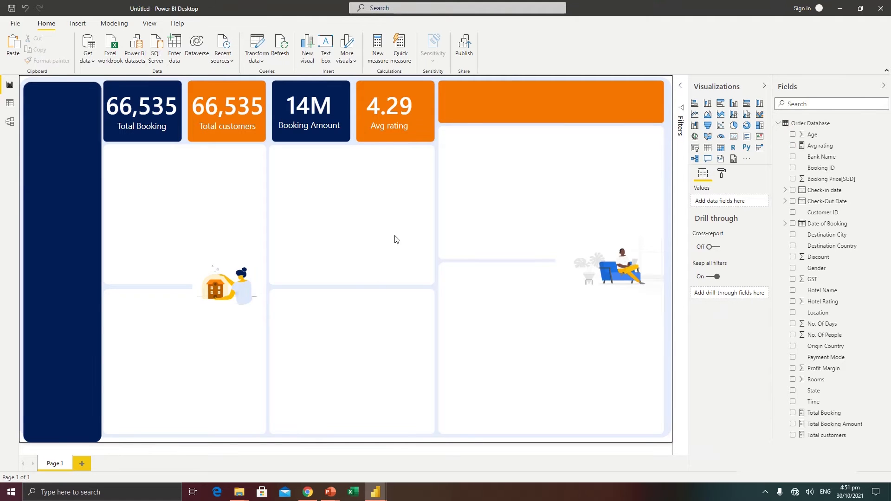
# Check the charts below the cards in the finished Hotel Booking report and return to the untitled report.
pyautogui.moveTo(376, 491)
pyautogui.click(353, 473)
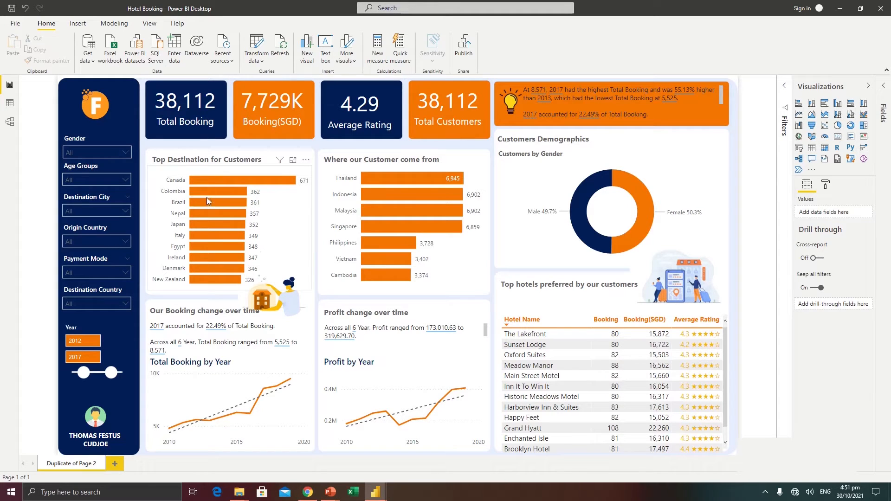
pyautogui.moveTo(386, 488)
pyautogui.click(414, 447)
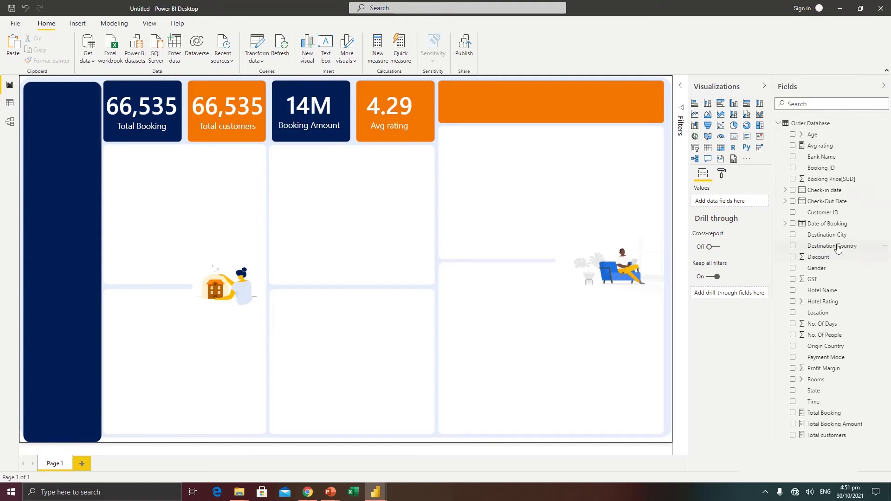
# Try an enlarged clustered column chart of Total customers by Destination Country, then delete it from the page.
pyautogui.click(793, 246)
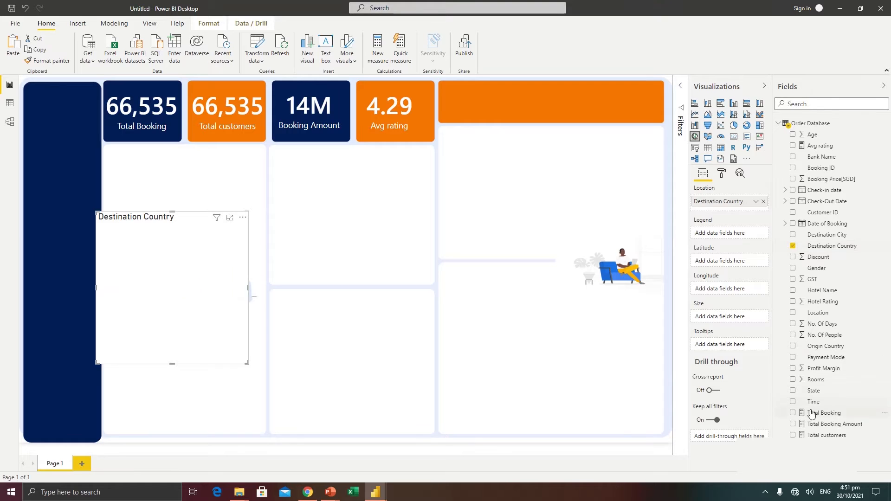
pyautogui.click(794, 435)
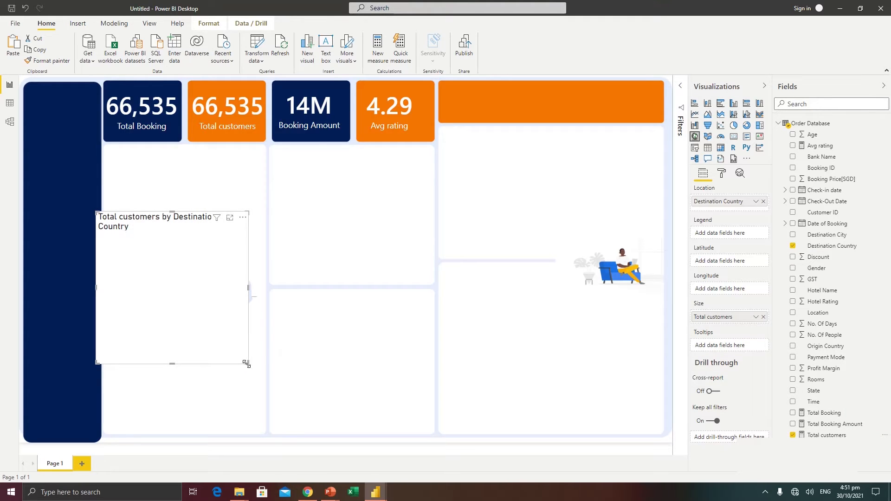
pyautogui.moveTo(246, 364); pyautogui.dragTo(298, 331)
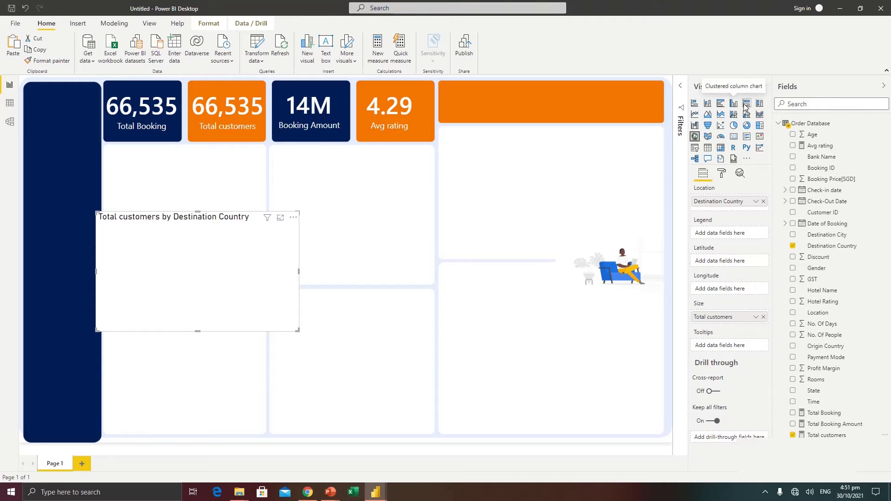
pyautogui.click(734, 103)
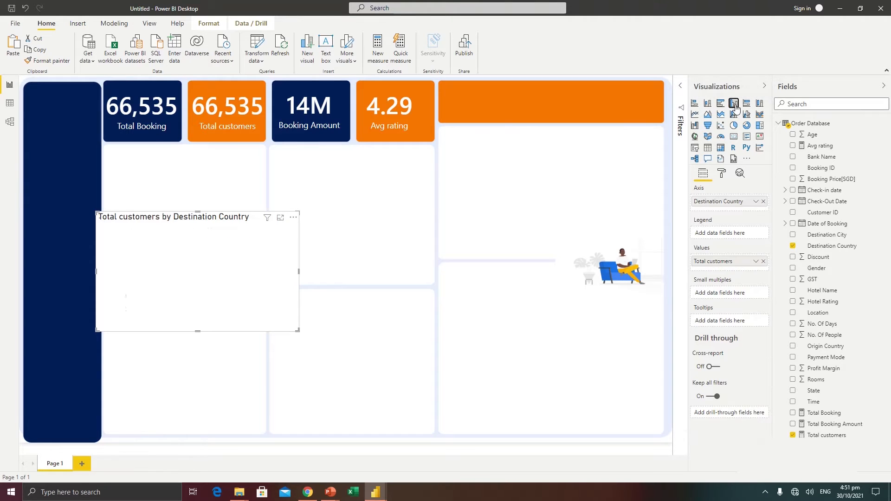
pyautogui.moveTo(298, 331); pyautogui.dragTo(657, 406)
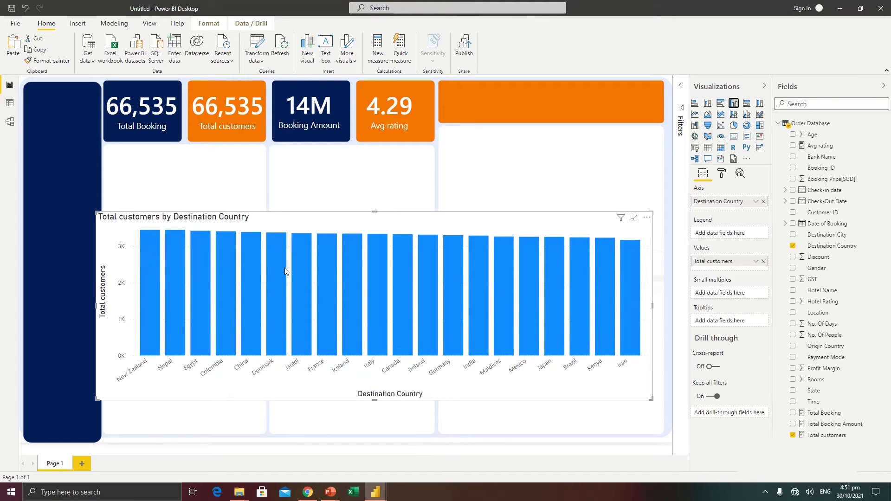
pyautogui.moveTo(371, 247)
pyautogui.press('Delete')
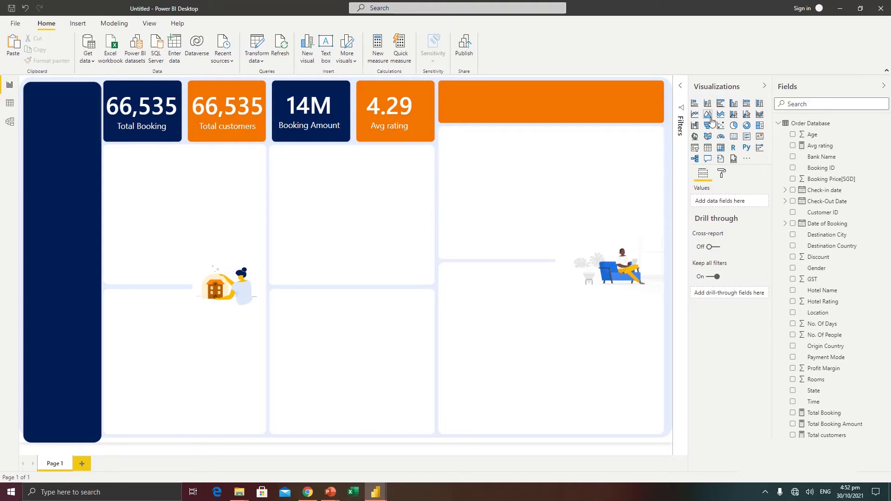
# Add a Q&A visual, enlarge it across the middle of the page, and ask it "show total customers".
pyautogui.click(708, 161)
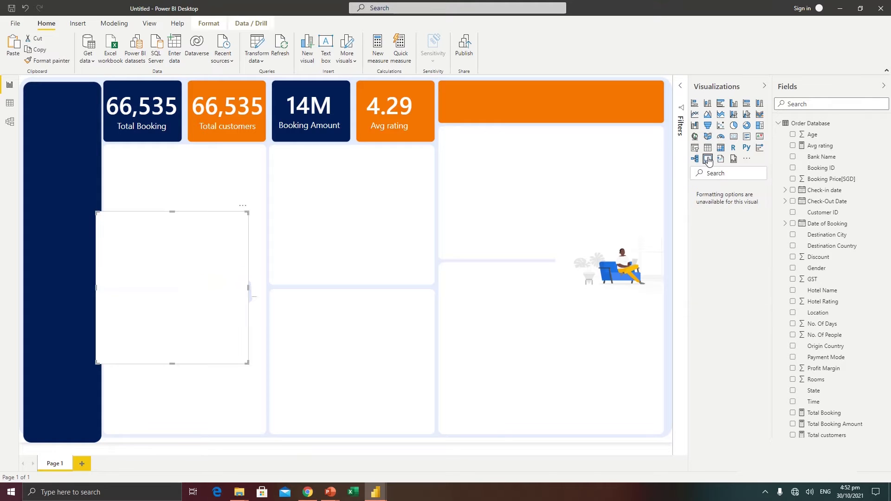
pyautogui.moveTo(247, 363); pyautogui.dragTo(458, 414)
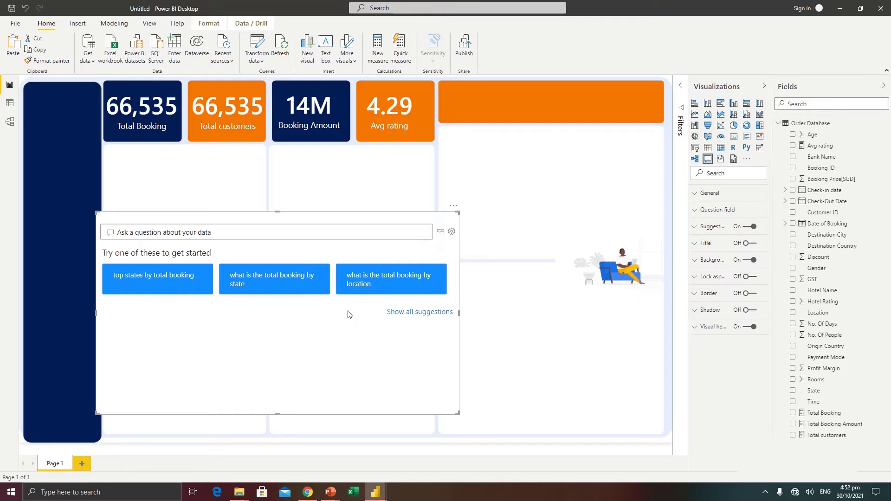
pyautogui.click(255, 232)
pyautogui.write('show total cus')
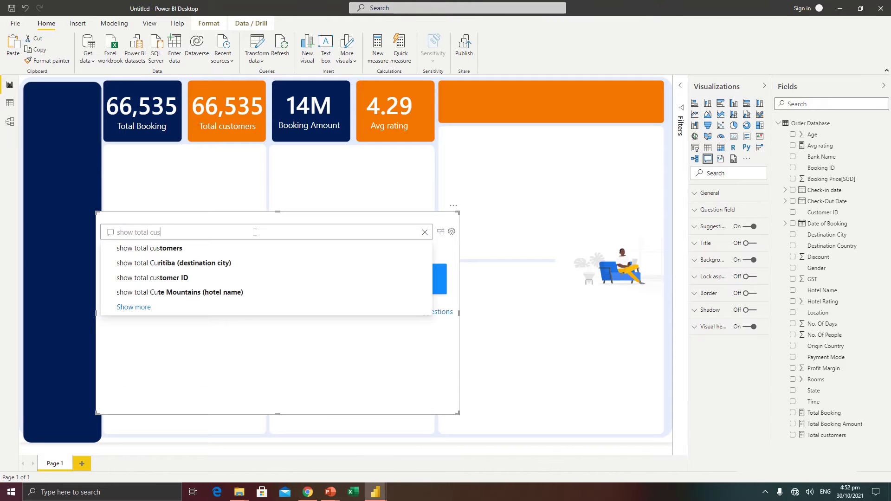
pyautogui.write('to')
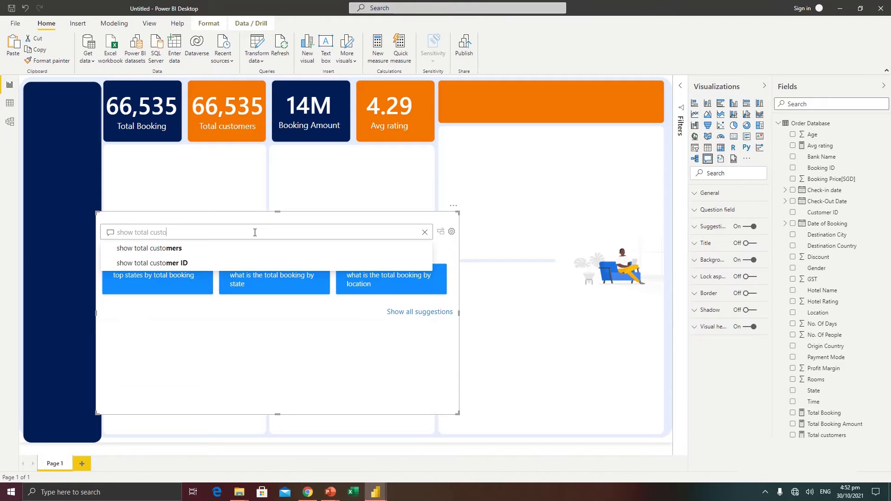
pyautogui.click(165, 252)
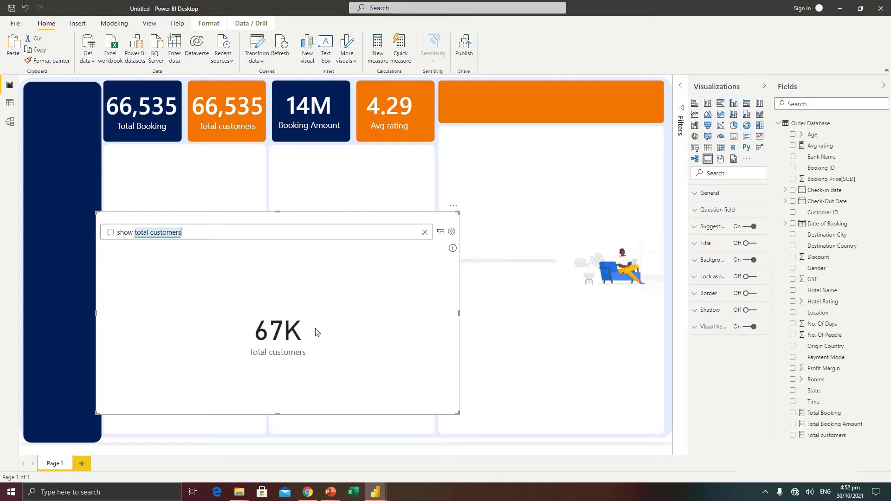
# Change the Q&A visual's question to "show total booking".
pyautogui.moveTo(191, 232); pyautogui.dragTo(135, 233)
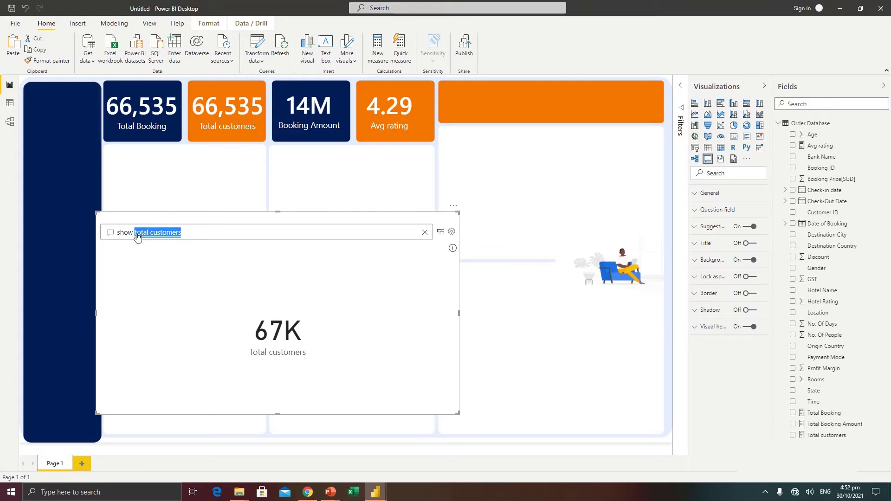
pyautogui.write('rr')
pyautogui.press('BackSpace')
pyautogui.press('BackSpace')
pyautogui.write('toral')
pyautogui.press('BackSpace')
pyautogui.press('BackSpace')
pyautogui.press('BackSpace')
pyautogui.press('BackSpace')
pyautogui.press('BackSpace')
pyautogui.press('BackSpace')
pyautogui.write('booki')
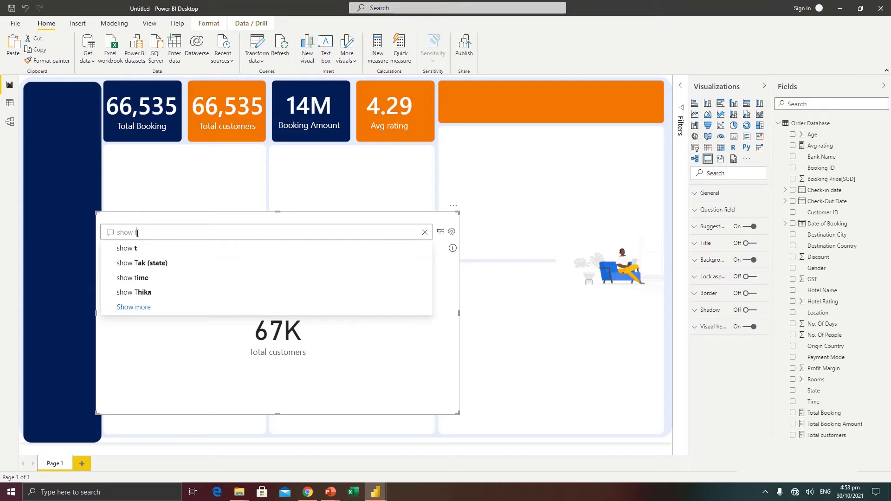
pyautogui.write('ng')
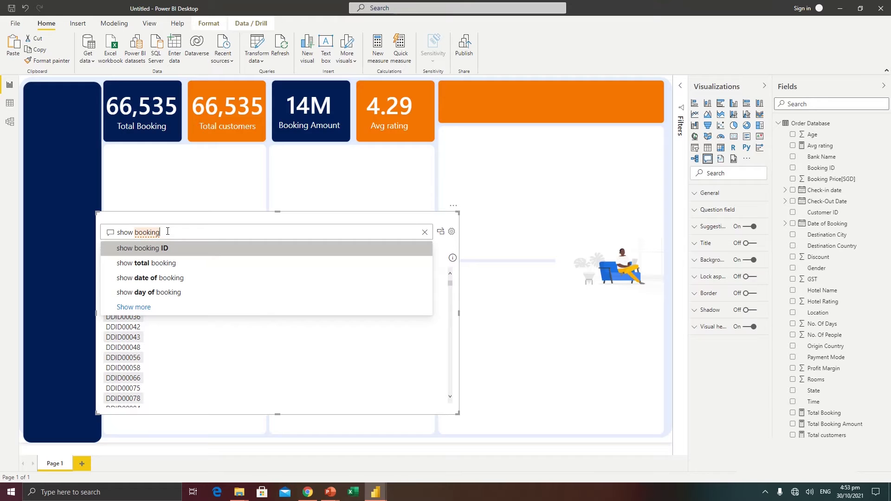
pyautogui.write('total')
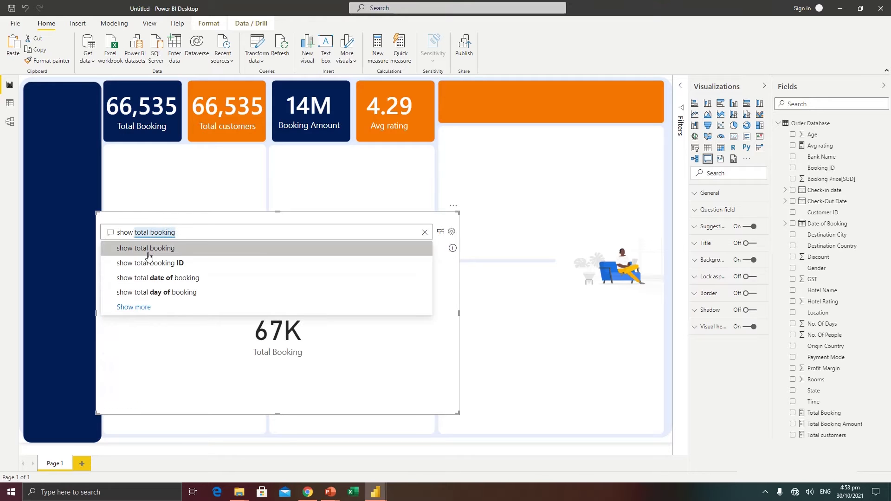
pyautogui.click(149, 256)
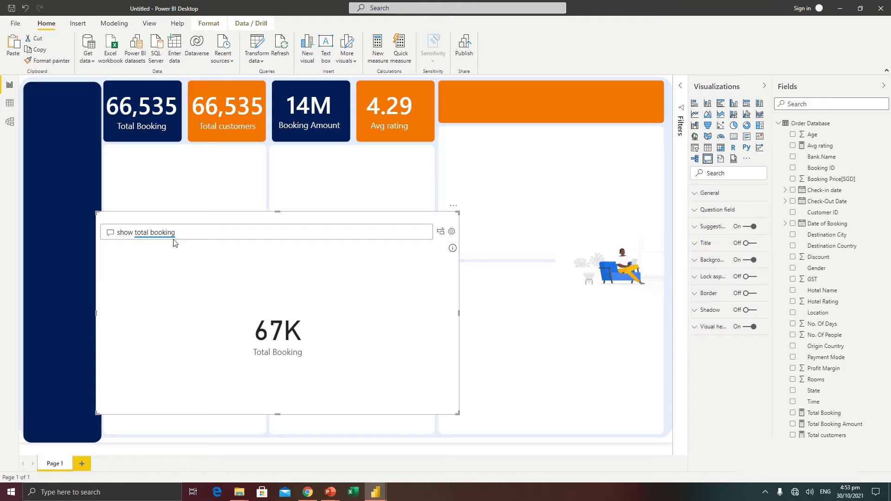
# Change the Q&A visual's question to "show avg rating".
pyautogui.moveTo(183, 232); pyautogui.dragTo(134, 232)
pyautogui.write('avbg')
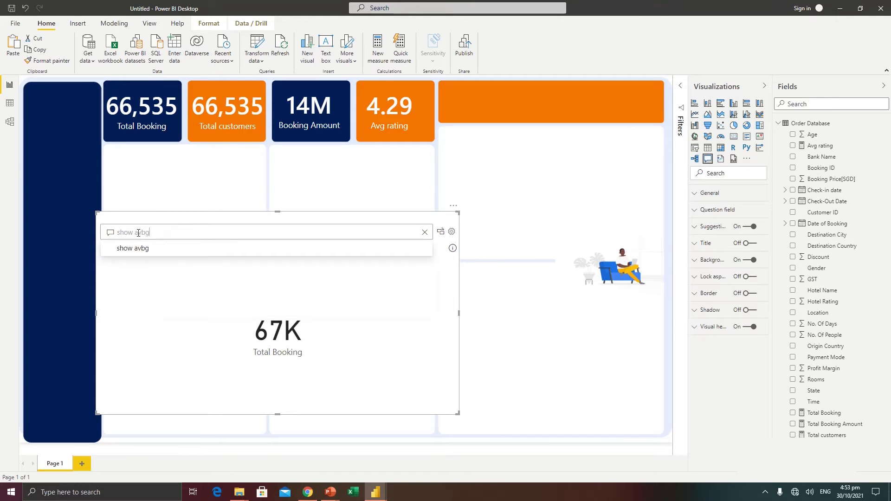
pyautogui.press('BackSpace')
pyautogui.press('BackSpace')
pyautogui.write('g ra')
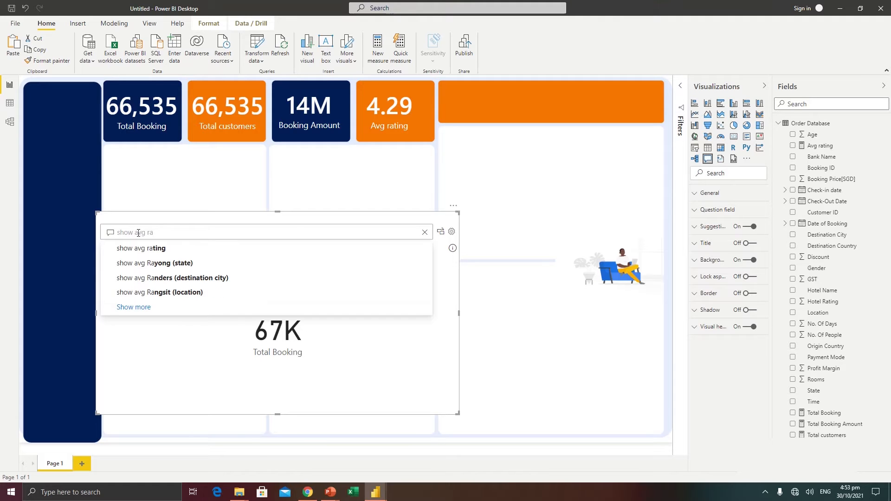
pyautogui.write('ting')
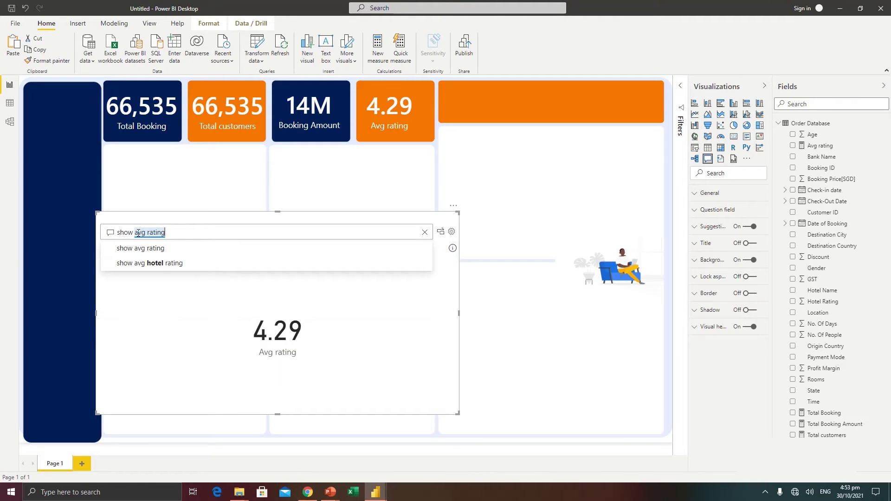
pyautogui.click(144, 251)
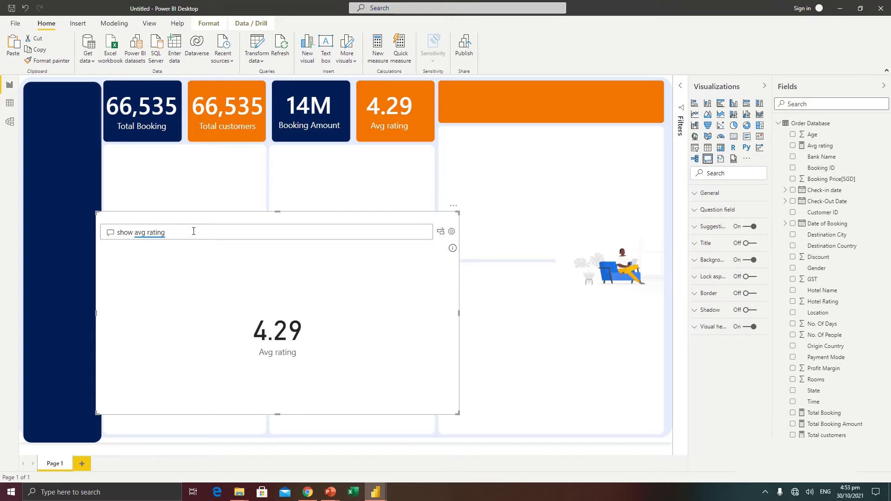
# Ask the Q&A visual to show the top 10 destination countries by total customers.
pyautogui.press('BackSpace')
pyautogui.press('BackSpace')
pyautogui.press('BackSpace')
pyautogui.press('BackSpace')
pyautogui.press('BackSpace')
pyautogui.press('BackSpace')
pyautogui.press('BackSpace')
pyautogui.press('BackSpace')
pyautogui.press('BackSpace')
pyautogui.press('BackSpace')
pyautogui.write('t')
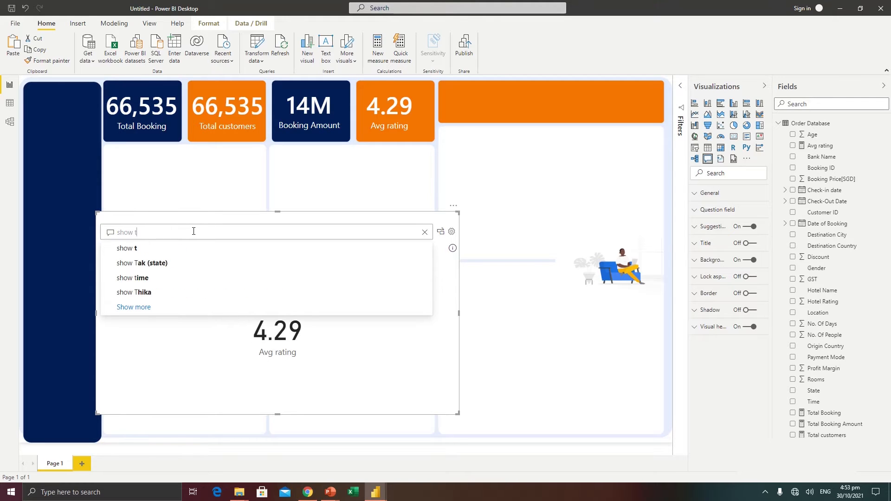
pyautogui.write('op 10')
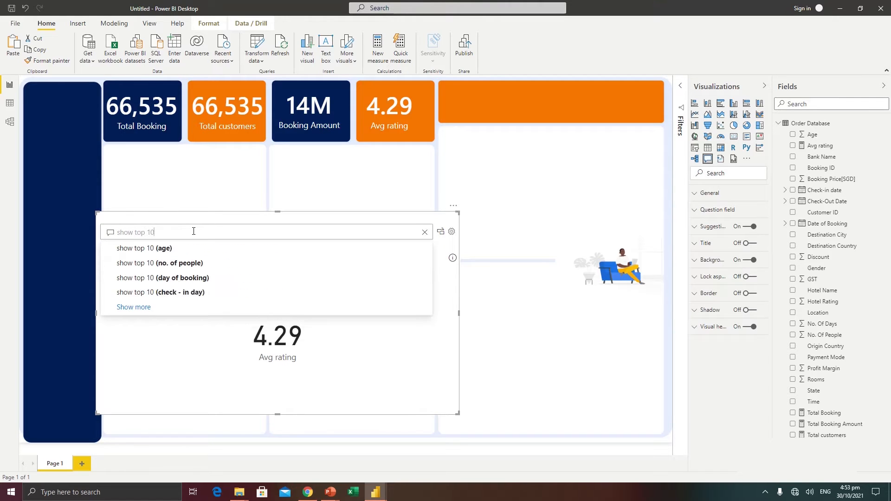
pyautogui.write(' des')
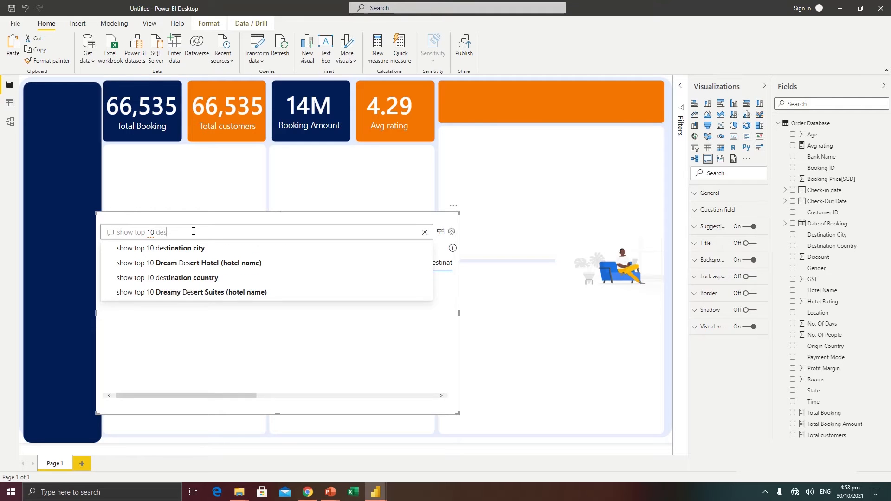
pyautogui.write('tination c')
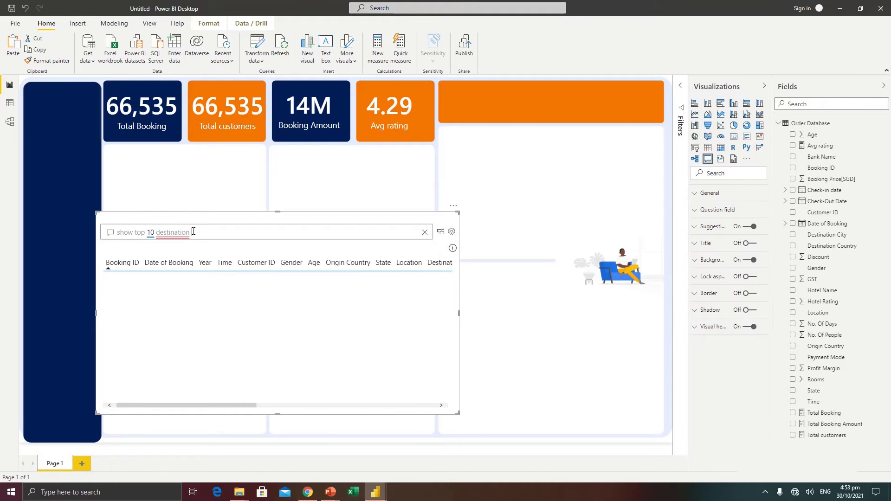
pyautogui.write('outry')
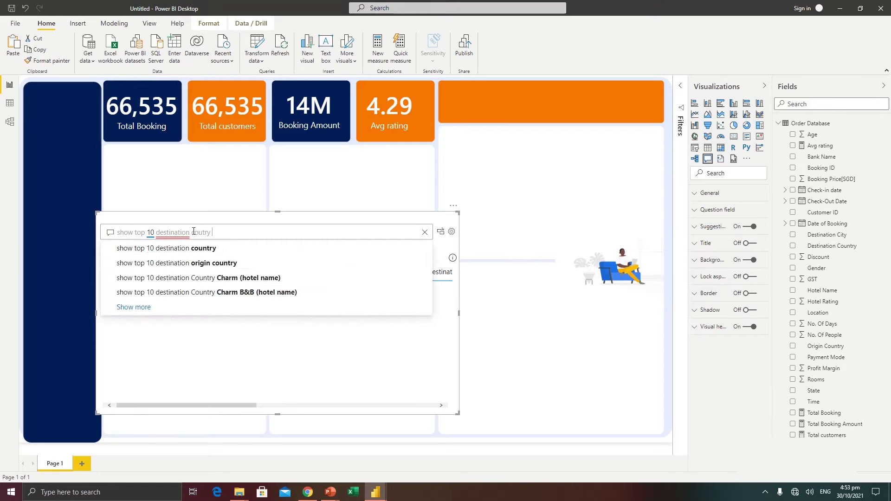
pyautogui.write(' by tota')
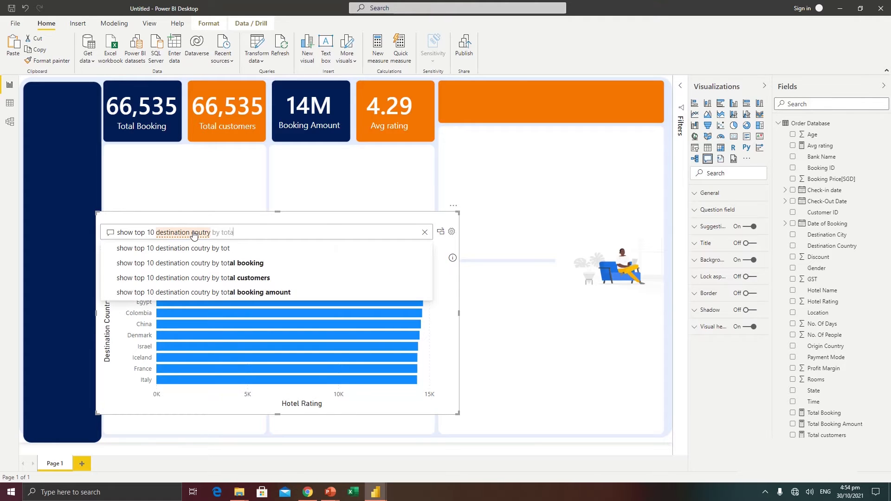
pyautogui.write('l custor')
pyautogui.press('BackSpace')
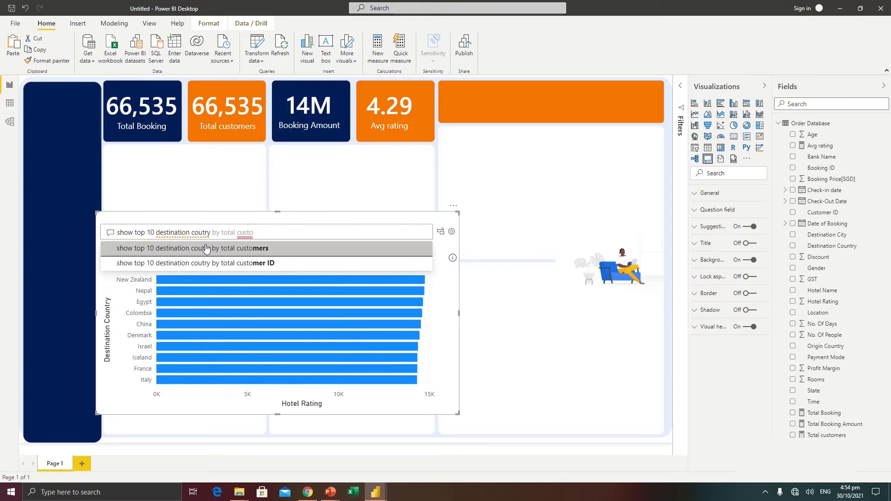
pyautogui.click(206, 249)
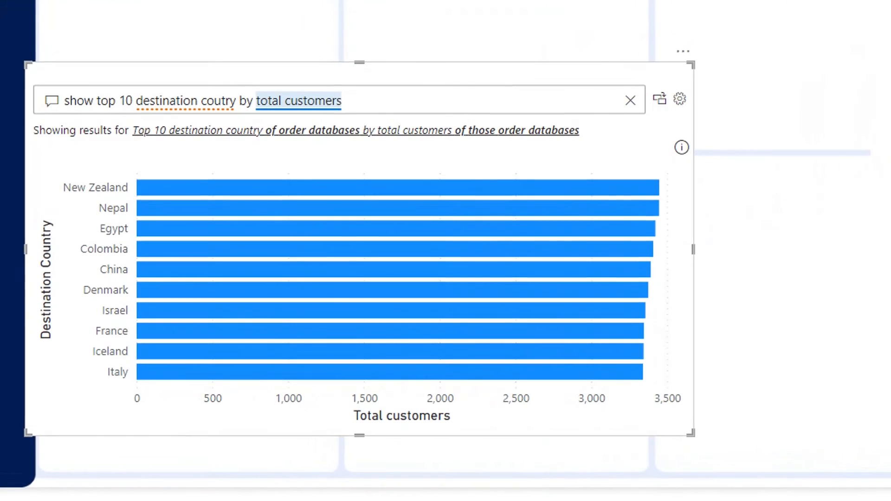
# Convert the Q&A result into a standard bar chart and fit it into the first white panel below the Total Booking and Total customers cards.
pyautogui.click(663, 99)
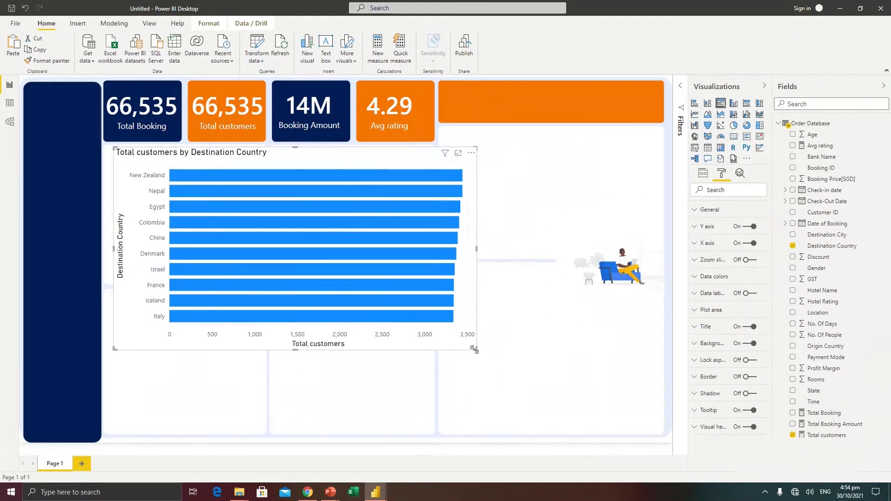
pyautogui.moveTo(507, 345); pyautogui.dragTo(261, 279)
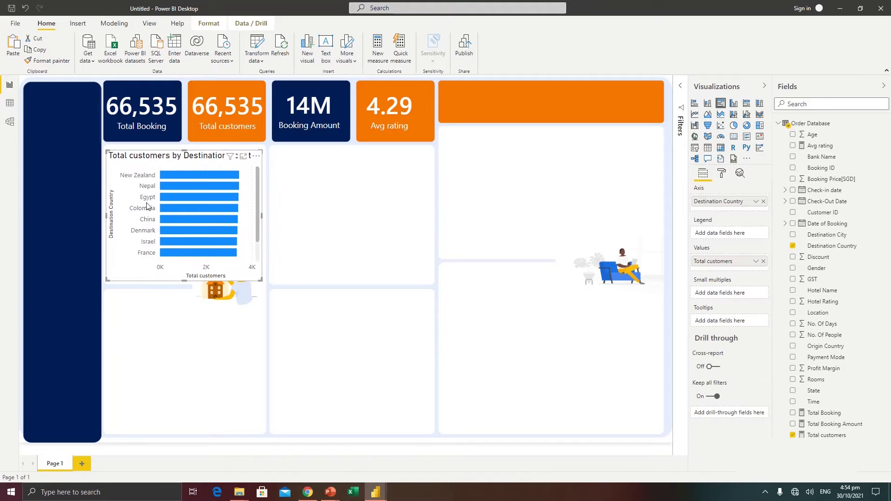
# Turn off the X axis title of the Total customers by Destination Country bar chart.
pyautogui.click(722, 174)
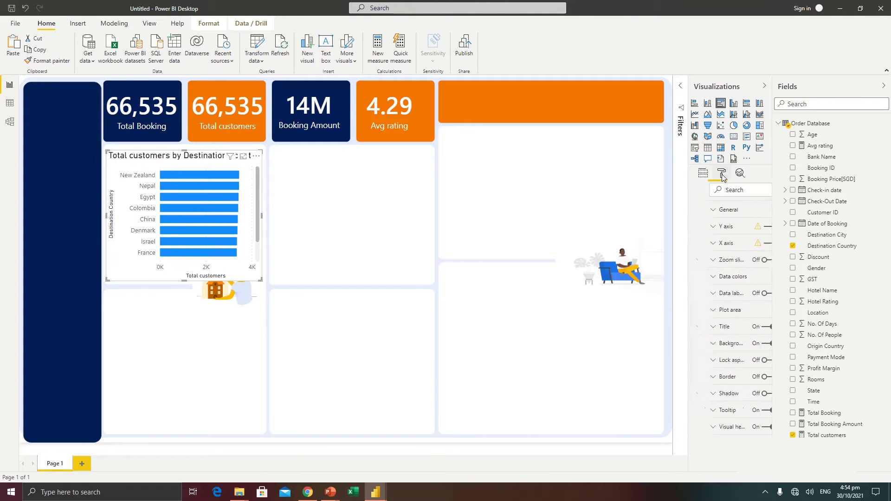
pyautogui.click(706, 245)
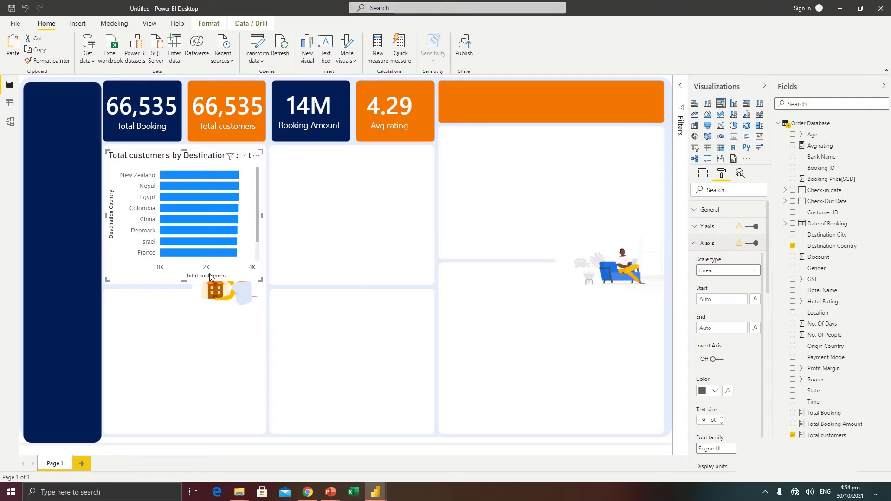
pyautogui.scroll(-5, 729, 344)
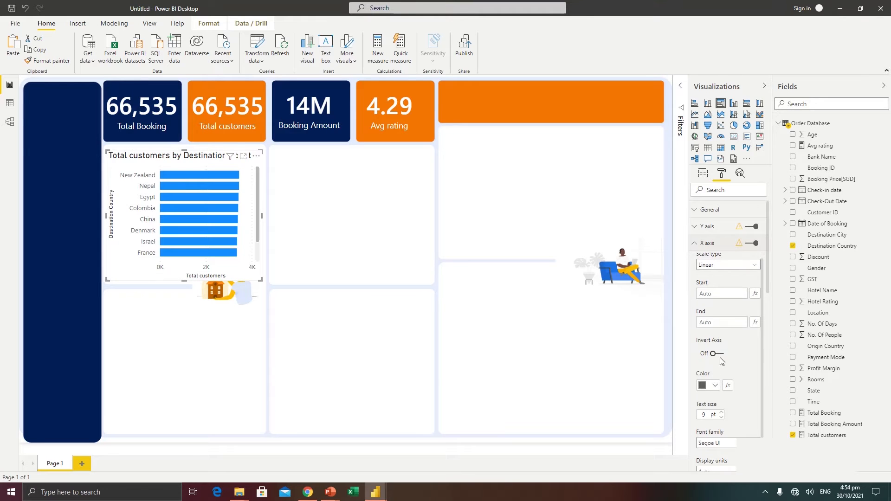
pyautogui.click(717, 347)
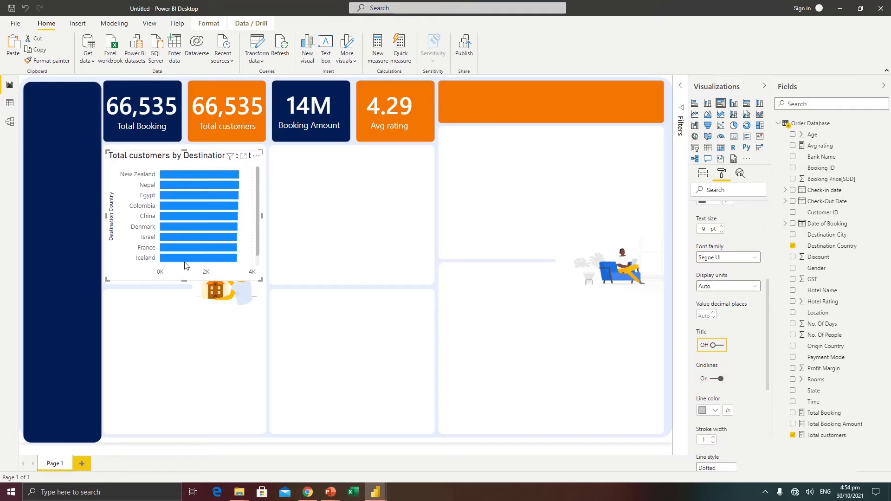
pyautogui.moveTo(187, 263)
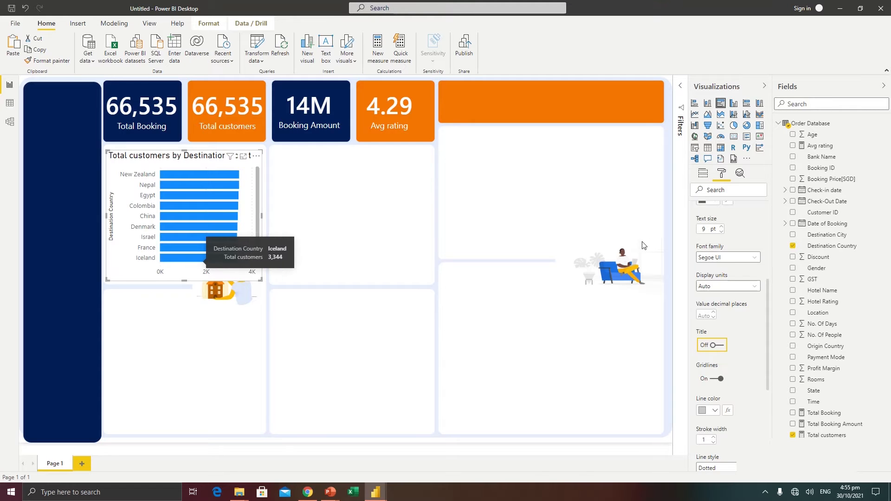
# Turn off the bar chart's Y axis title and collapse both axis settings groups.
pyautogui.scroll(3, 707, 243)
pyautogui.scroll(3, 706, 243)
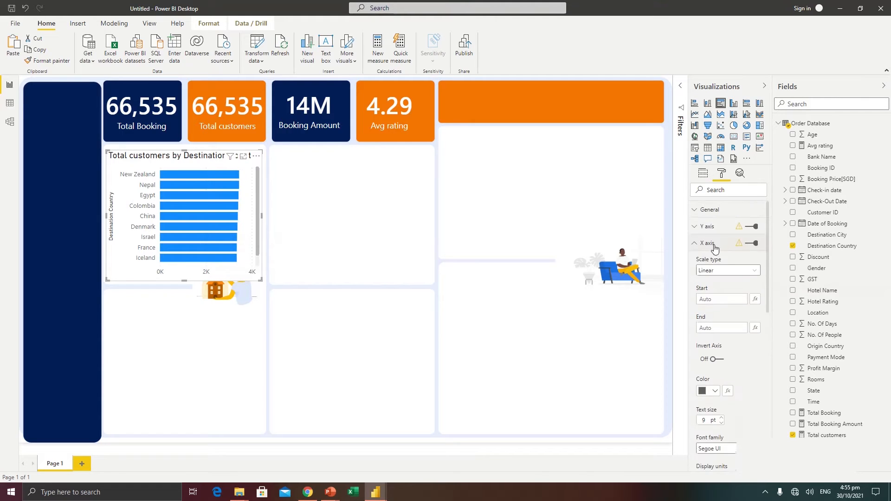
pyautogui.scroll(3, 703, 234)
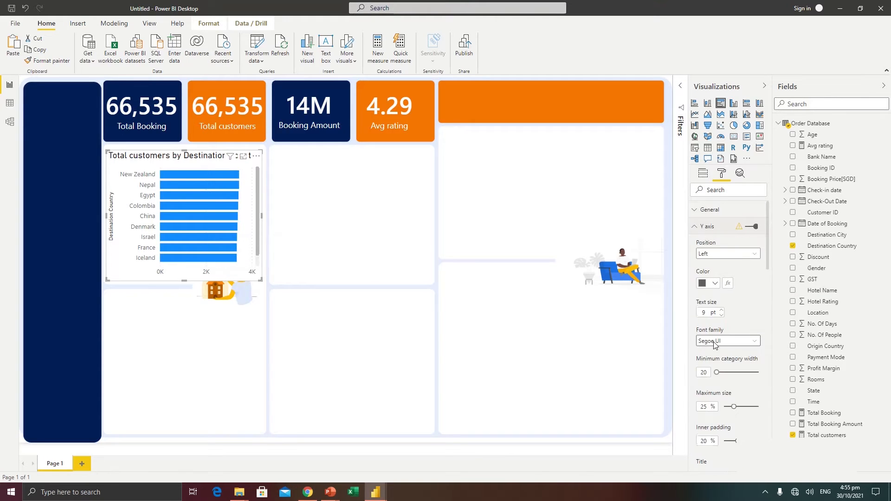
pyautogui.scroll(-4, 703, 235)
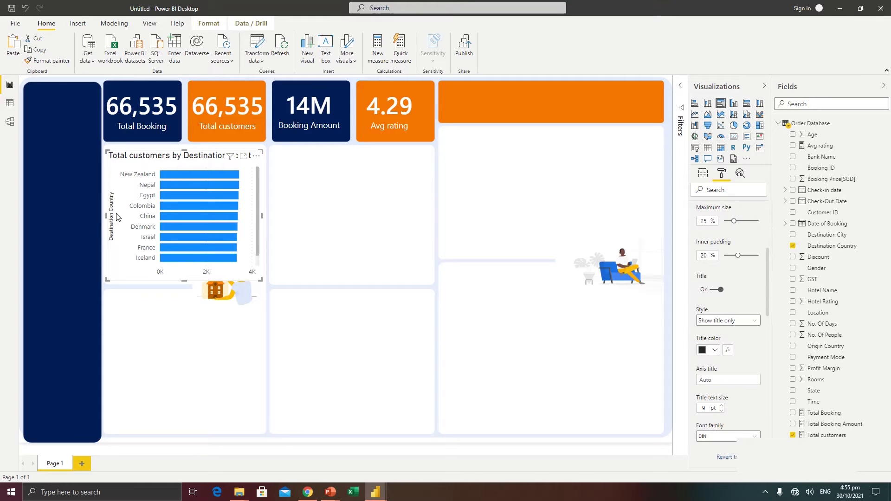
pyautogui.scroll(-2, 726, 388)
pyautogui.scroll(2, 726, 385)
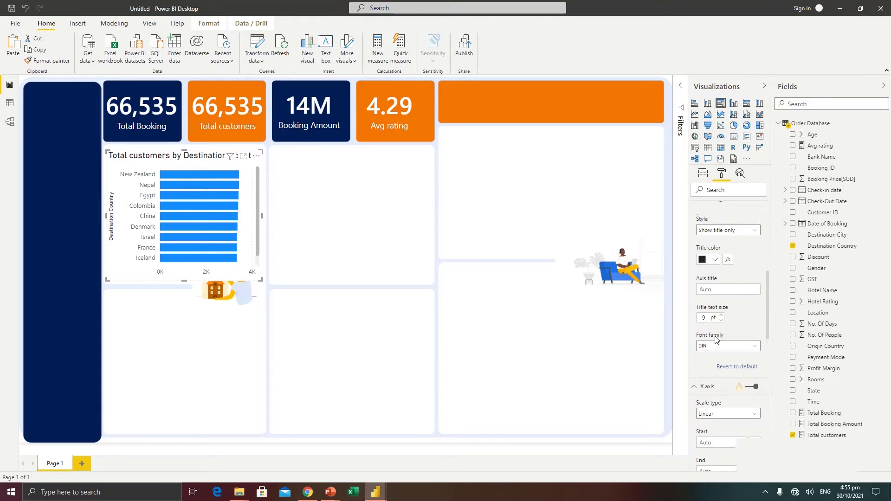
pyautogui.click(715, 291)
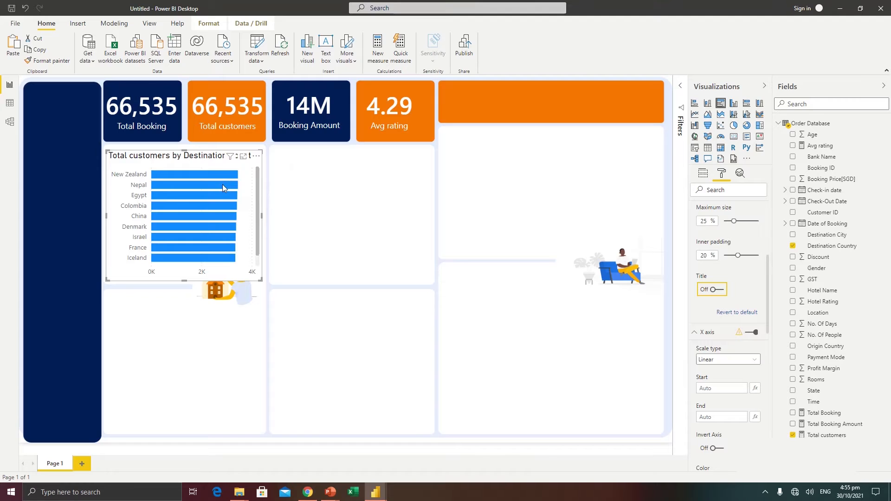
pyautogui.scroll(5, 724, 230)
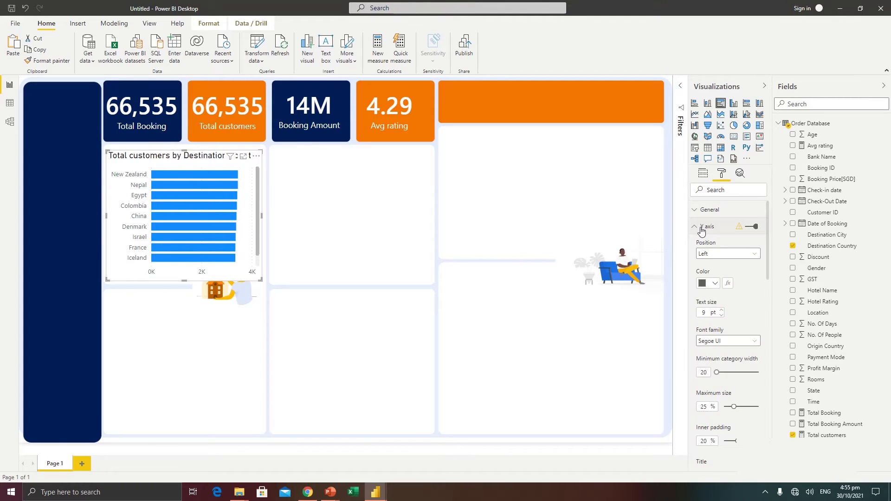
pyautogui.click(702, 230)
pyautogui.click(707, 244)
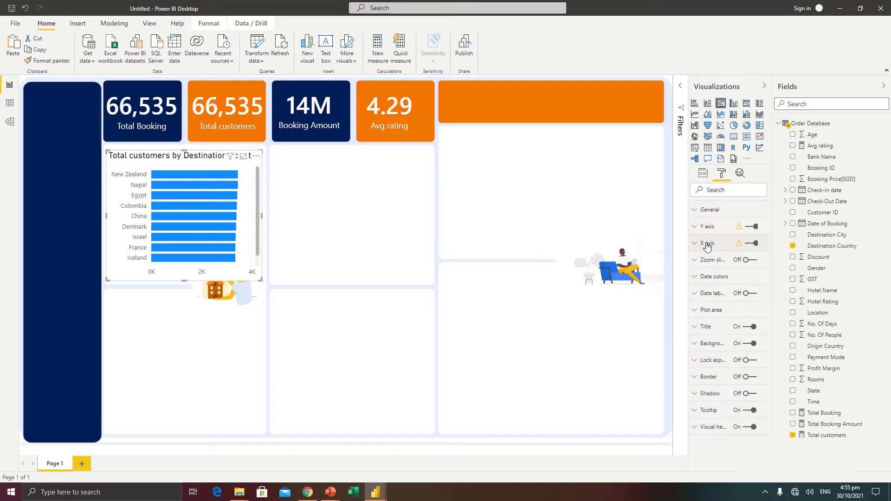
# Turn on the bar chart's data labels and set their display units to None.
pyautogui.click(747, 296)
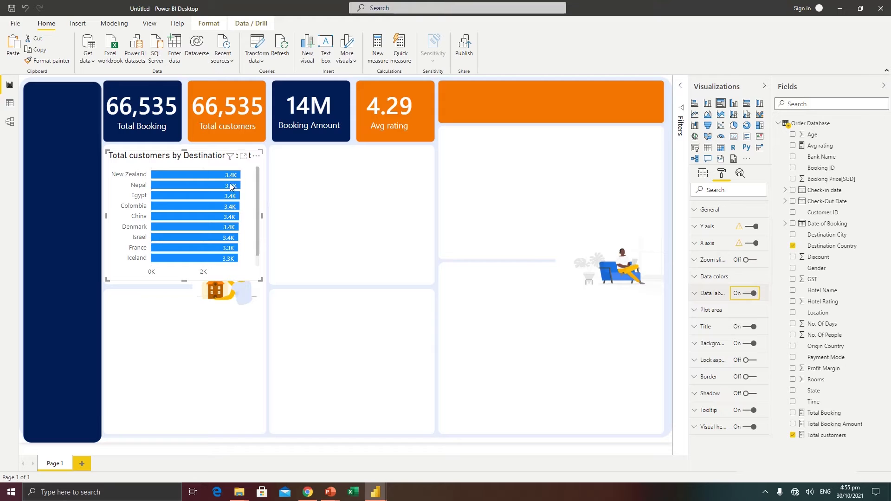
pyautogui.click(704, 301)
pyautogui.click(717, 352)
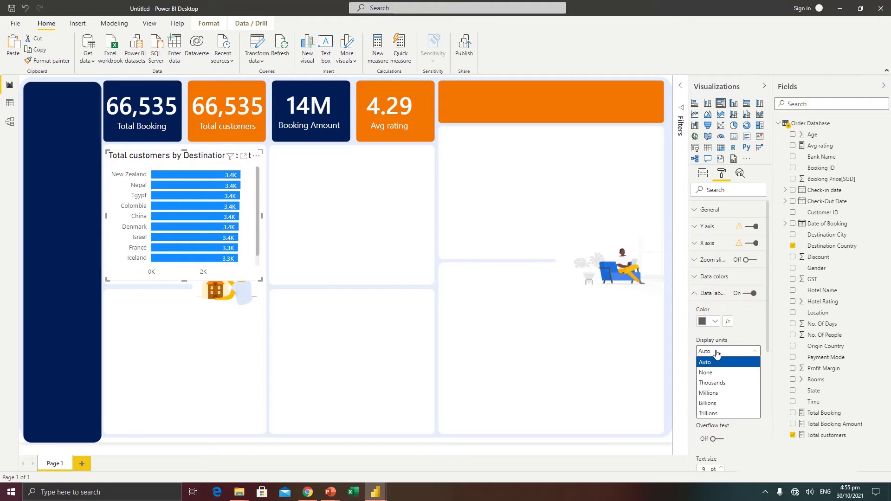
pyautogui.click(713, 372)
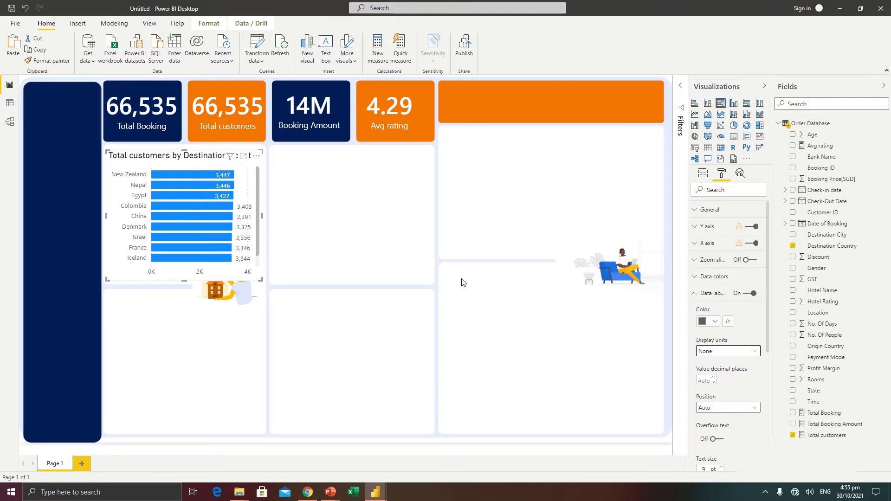
pyautogui.click(704, 294)
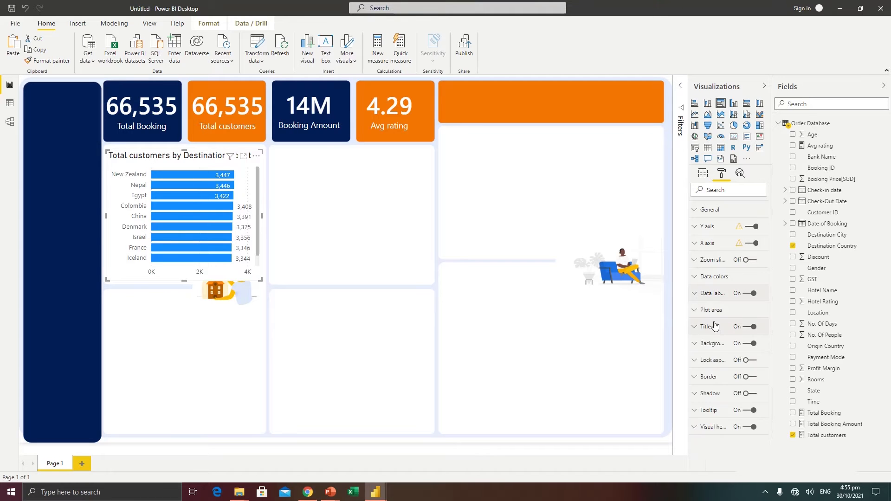
# Turn off the bar chart's background and change its title text to "Top 10 Destination Countries by Customers".
pyautogui.click(344, 229)
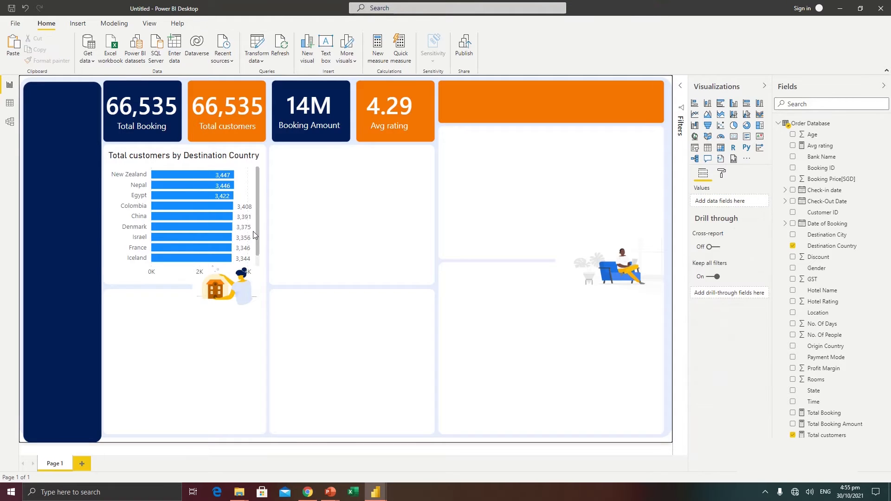
pyautogui.click(142, 165)
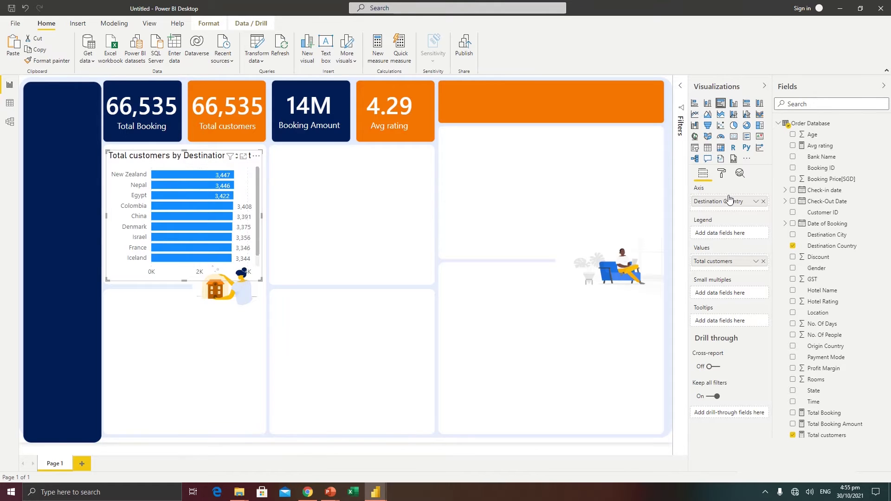
pyautogui.click(723, 174)
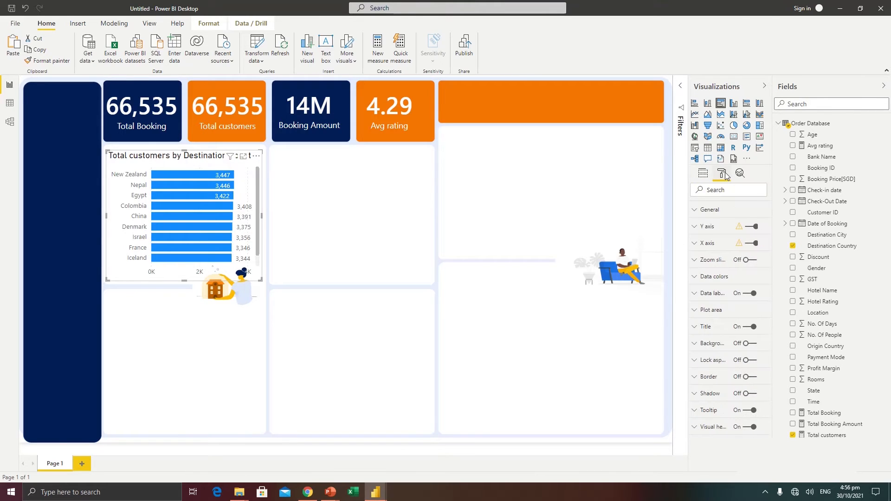
pyautogui.click(719, 334)
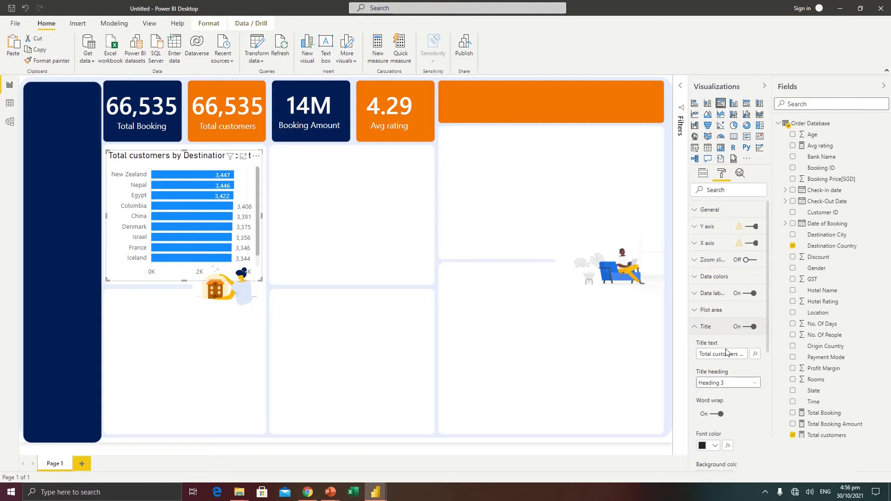
pyautogui.moveTo(703, 352); pyautogui.dragTo(770, 356)
pyautogui.click(706, 354)
pyautogui.moveTo(708, 355); pyautogui.dragTo(699, 355)
pyautogui.press('BackSpace')
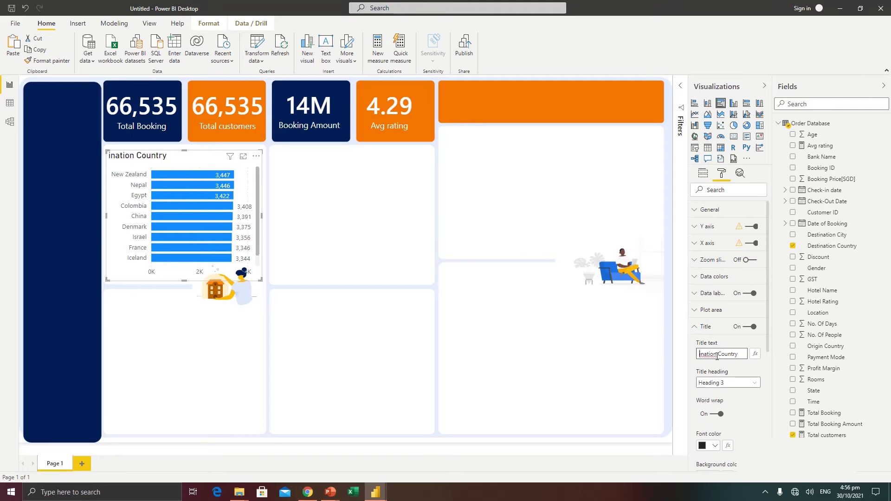
pyautogui.write('Top 10 DESTINA')
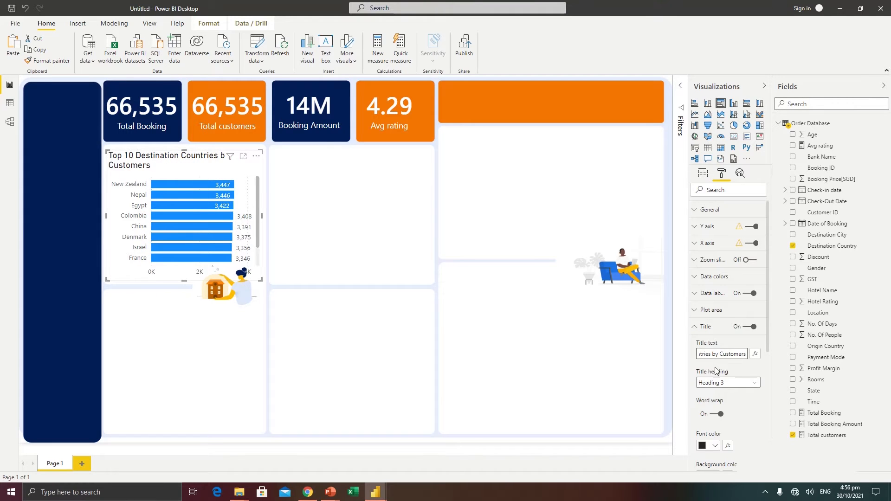
# Set the bar chart title's text size to 12 pt and its font family to Segoe UI.
pyautogui.scroll(-5, 720, 377)
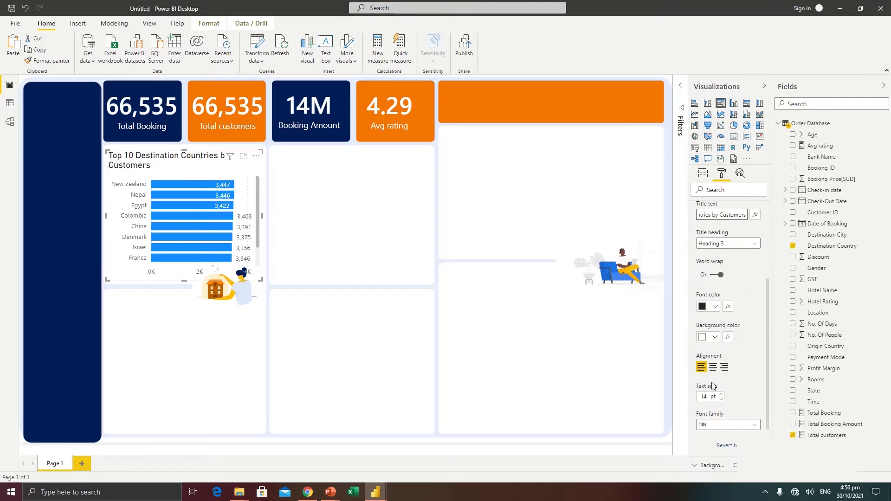
pyautogui.doubleClick(704, 397)
pyautogui.write('12')
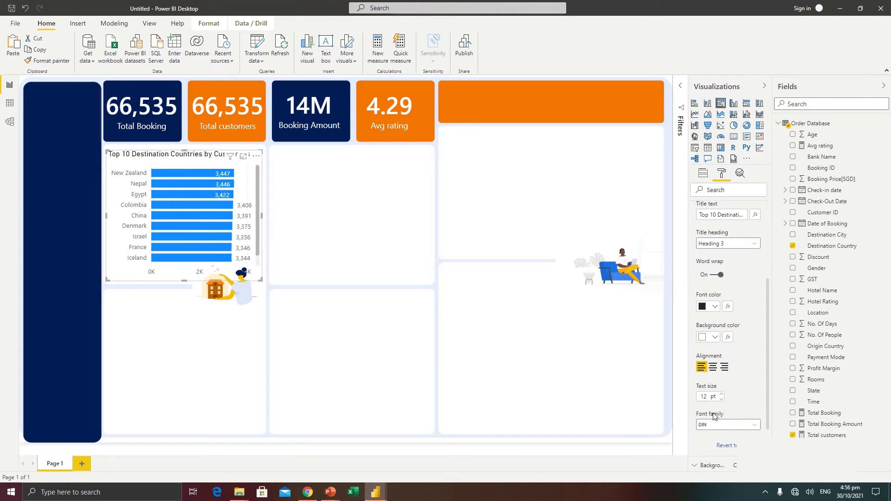
pyautogui.click(719, 424)
pyautogui.scroll(-5, 727, 405)
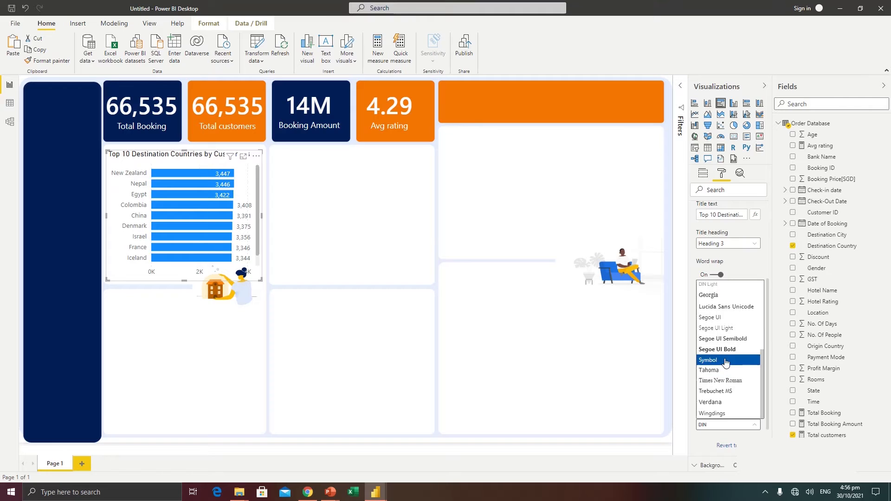
pyautogui.click(712, 318)
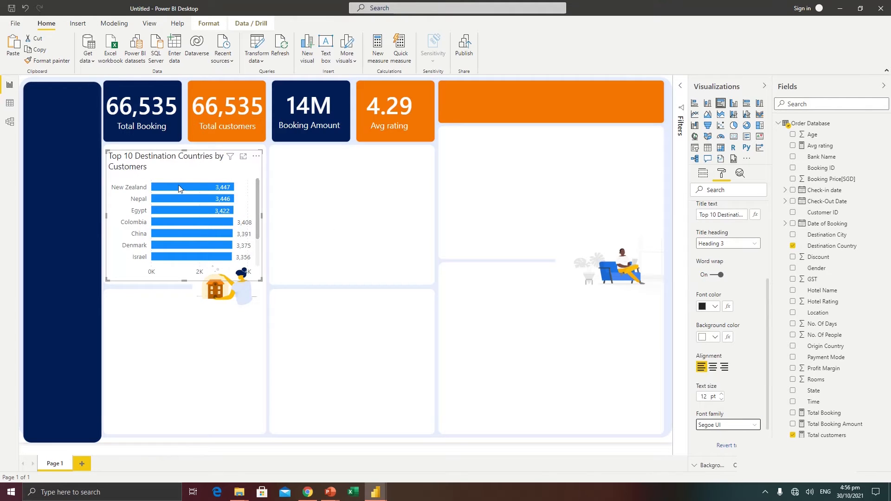
# Change the bar chart title's font family to Segoe UI Bold and its text size to 10 pt.
pyautogui.click(727, 426)
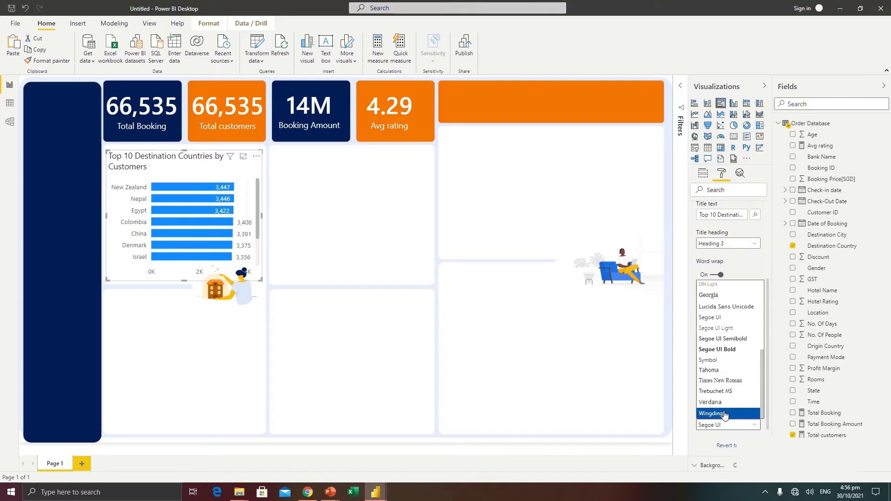
pyautogui.click(717, 349)
pyautogui.scroll(3, 731, 378)
pyautogui.scroll(-2, 735, 378)
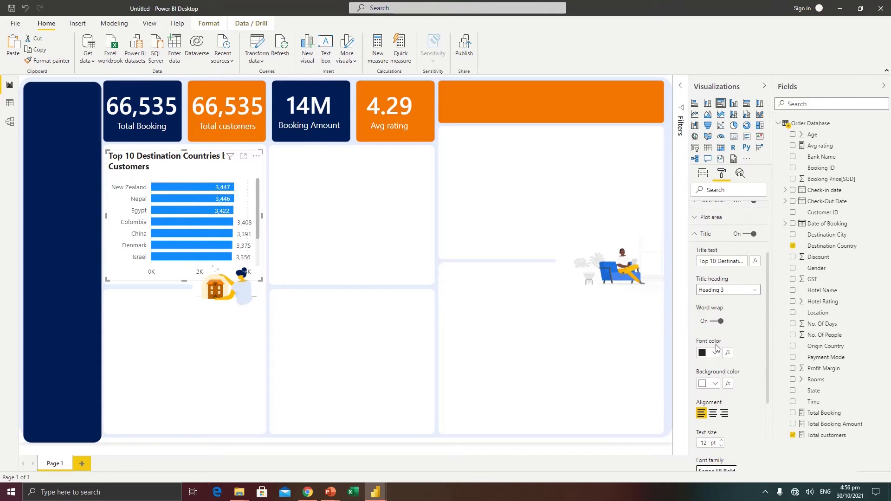
pyautogui.scroll(-2, 715, 367)
pyautogui.click(709, 397)
pyautogui.write('10')
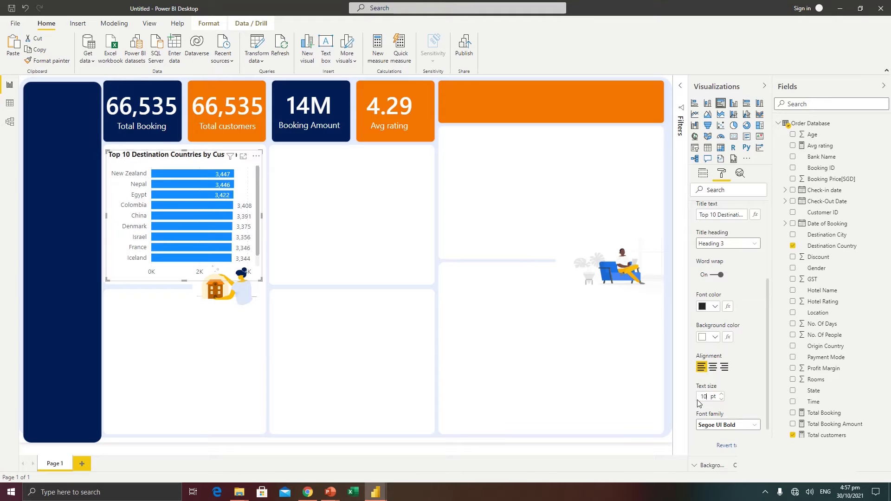
# Set the bar chart title's font color to the medium gray theme shade and deselect the chart.
pyautogui.click(709, 307)
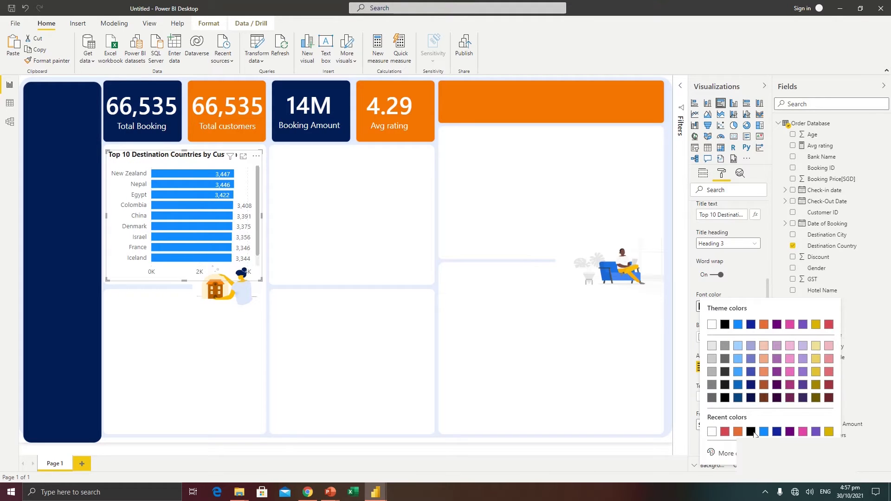
pyautogui.click(713, 386)
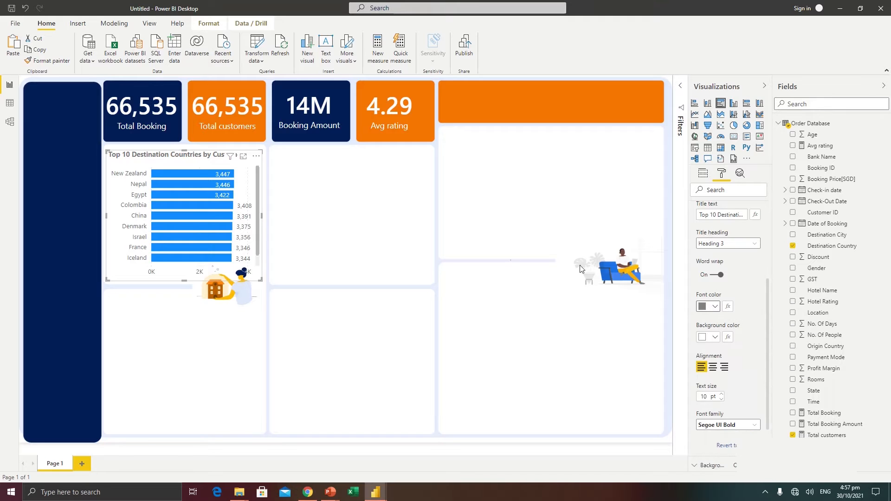
pyautogui.click(335, 214)
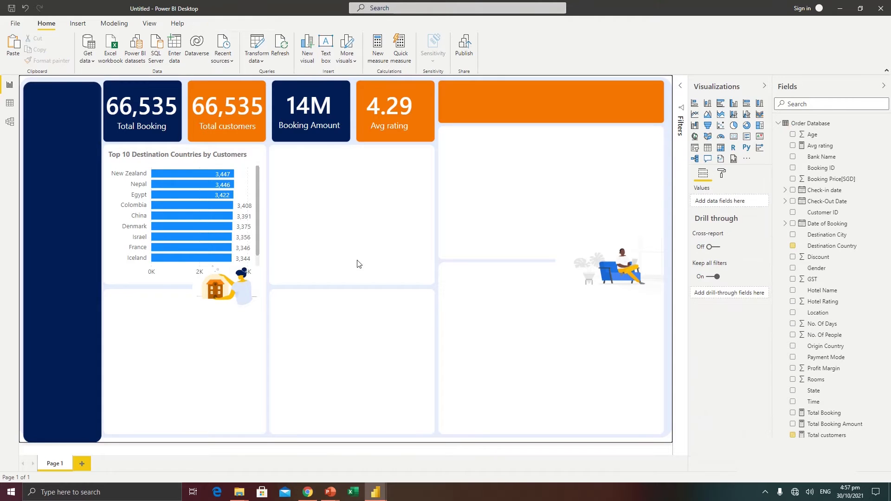
# Nudge the bar chart toward its panel's upper-left corner and enlarge it until all ten countries fit without scrolling.
pyautogui.click(165, 188)
pyautogui.moveTo(109, 153); pyautogui.dragTo(107, 153)
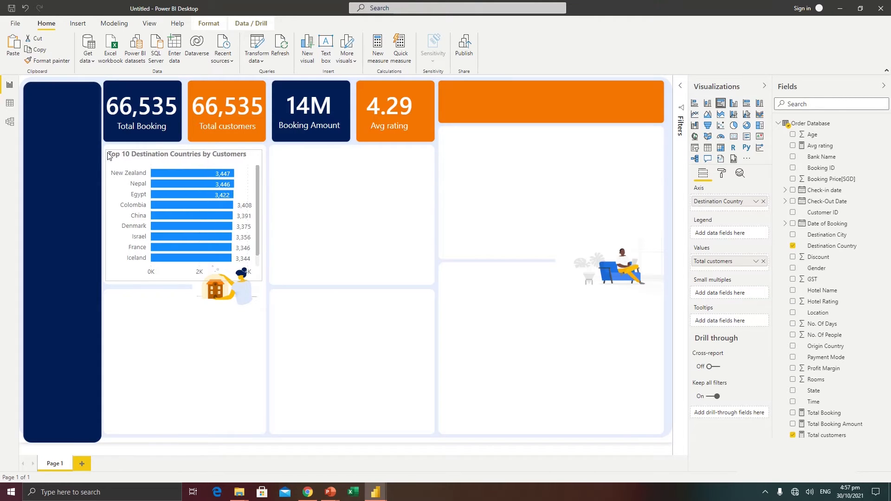
pyautogui.moveTo(258, 283); pyautogui.dragTo(261, 290)
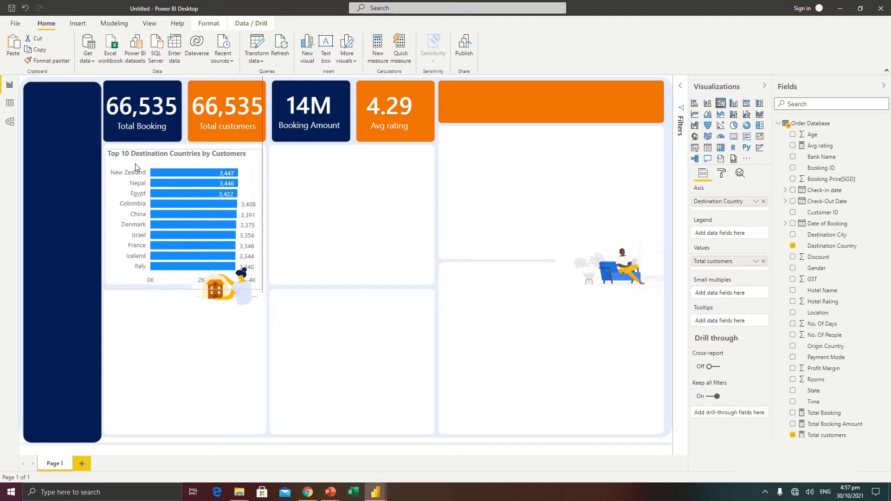
pyautogui.click(384, 217)
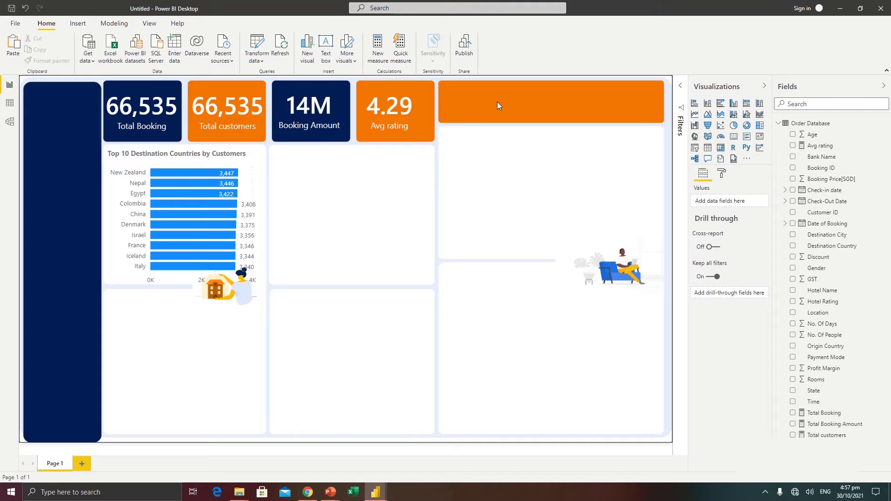
# Copy the orange color code #F37402 from slide 2 of the Hotel Booking Background presentation in PowerPoint, then return to Power BI.
pyautogui.moveTo(333, 496)
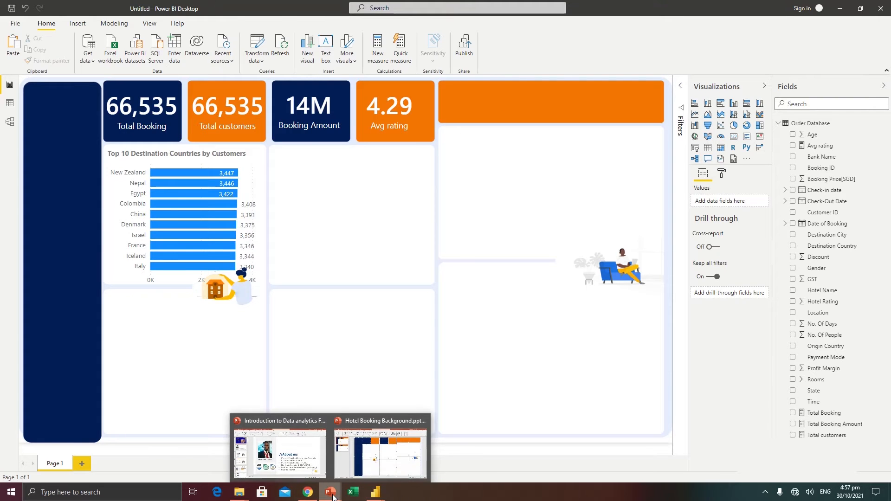
pyautogui.click(371, 439)
pyautogui.click(65, 194)
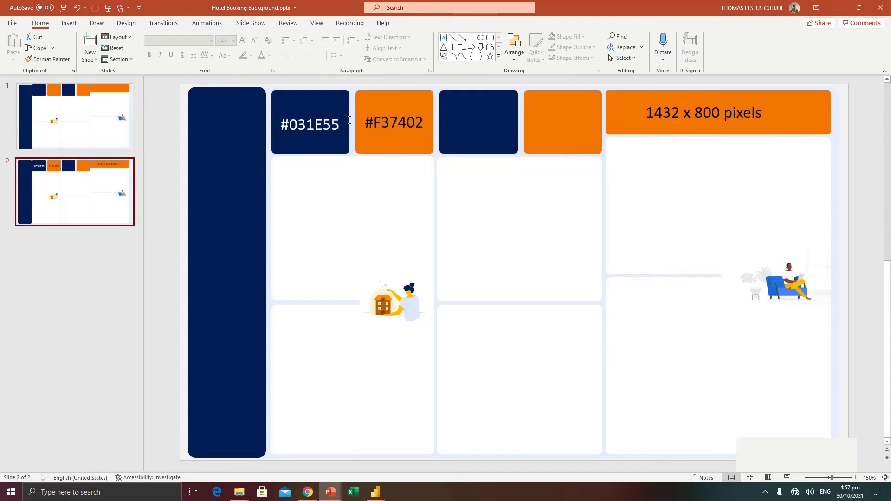
pyautogui.click(388, 130)
pyautogui.click(389, 146)
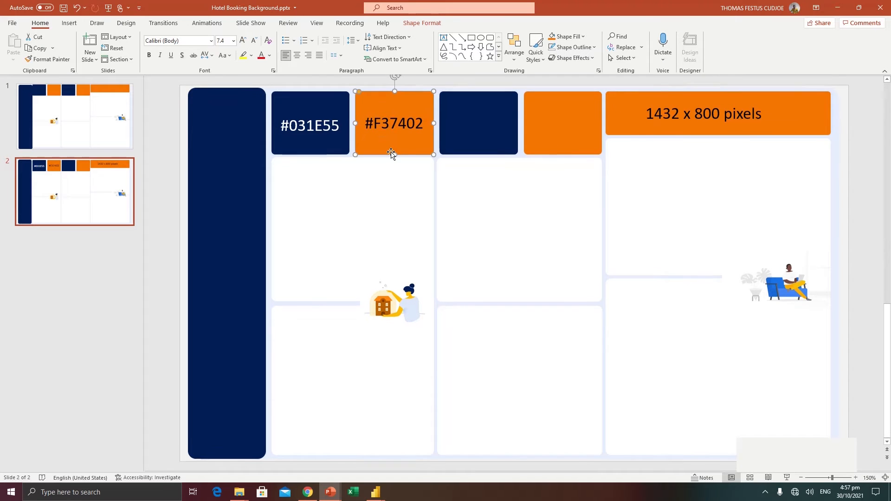
pyautogui.click(385, 128)
pyautogui.moveTo(365, 125); pyautogui.dragTo(421, 125)
pyautogui.hotkey('ctrl', 'c')
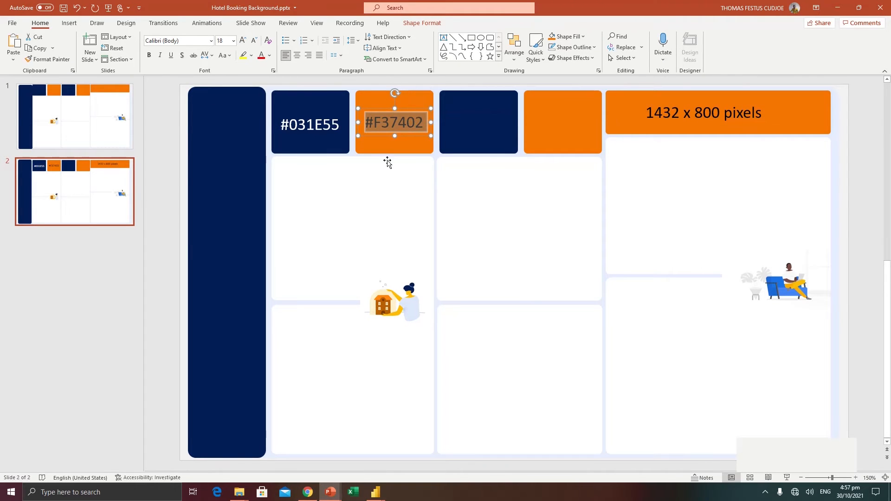
pyautogui.hotkey('alt', 'Tab')
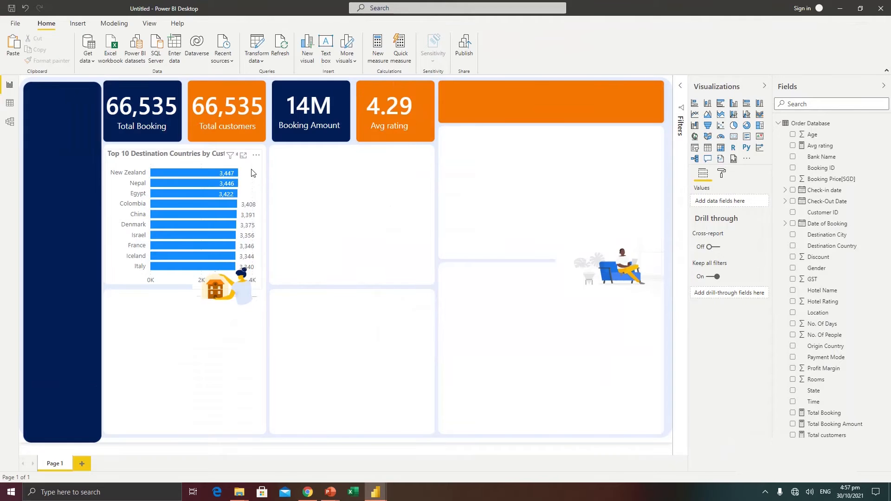
pyautogui.click(247, 177)
pyautogui.click(720, 176)
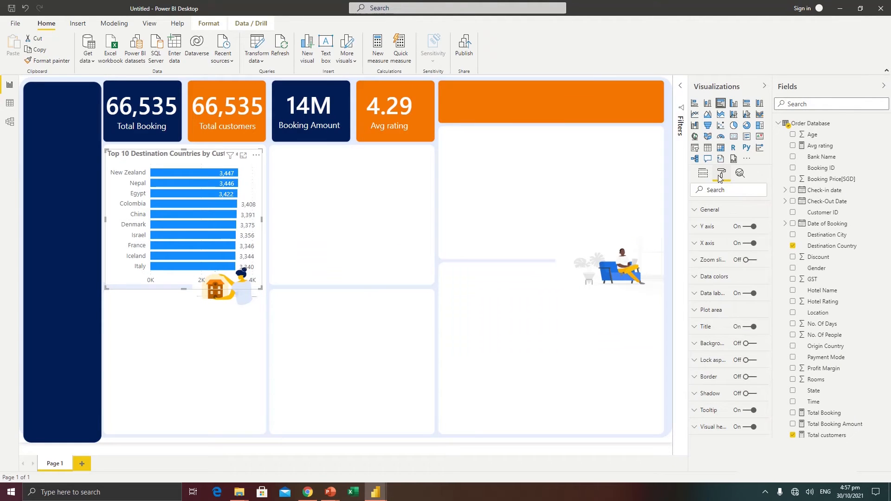
pyautogui.click(715, 278)
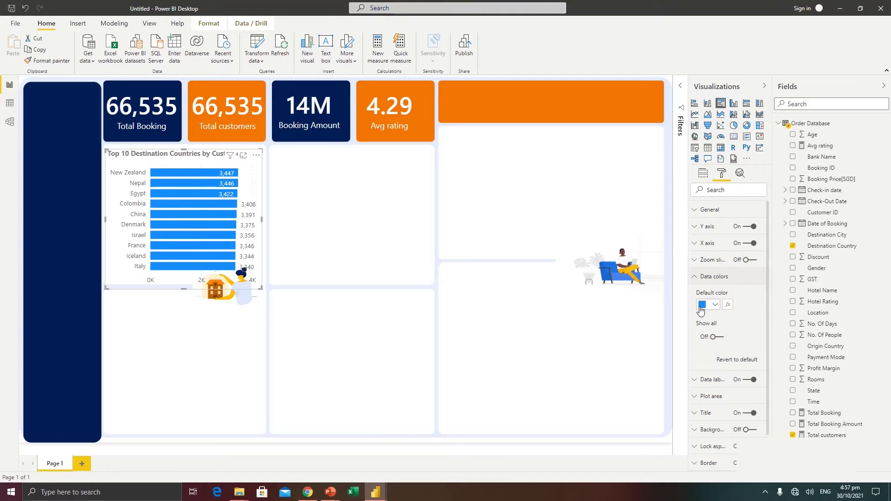
pyautogui.click(715, 314)
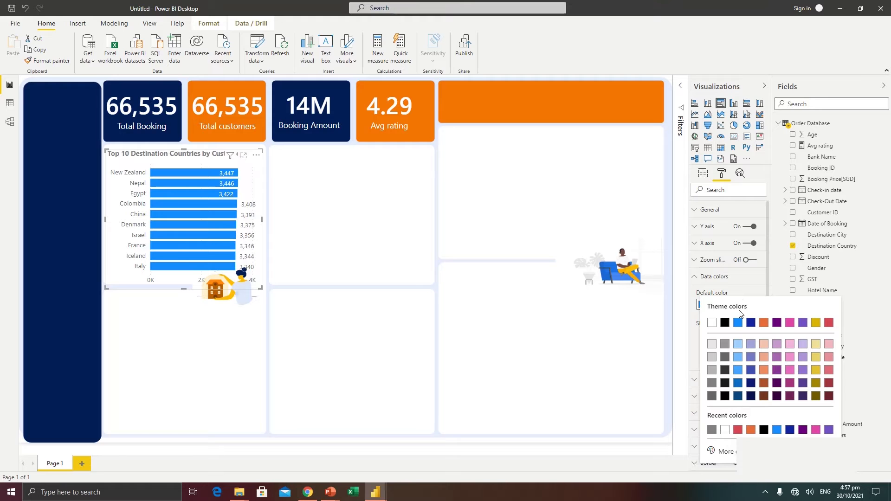
pyautogui.click(748, 291)
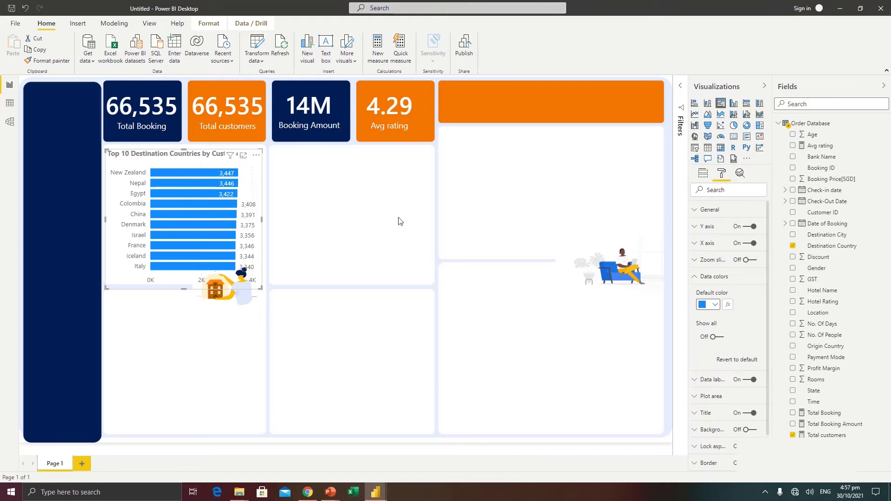
# Customize the current report theme by setting Color 1 to the copied code #F37402, and apply it.
pyautogui.click(149, 24)
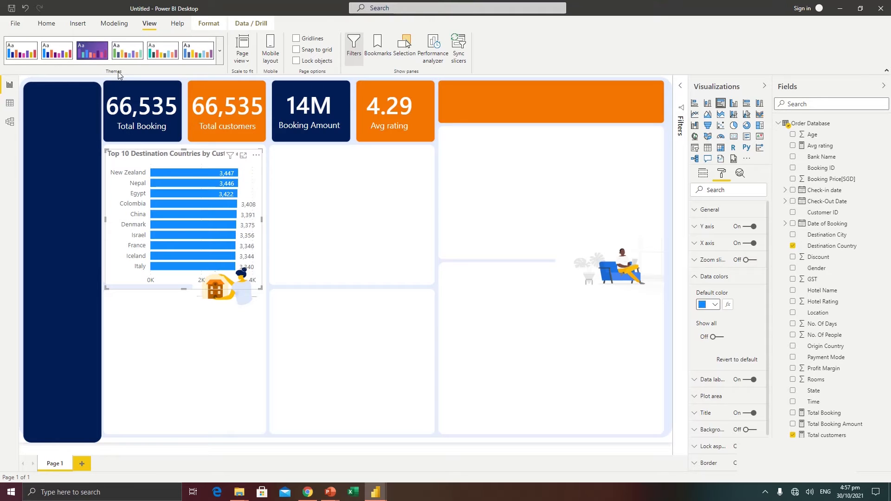
pyautogui.click(219, 58)
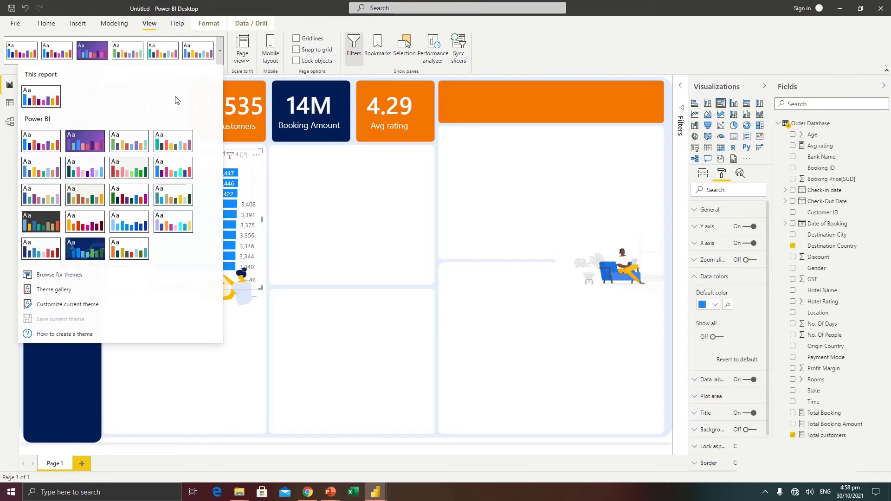
pyautogui.click(82, 307)
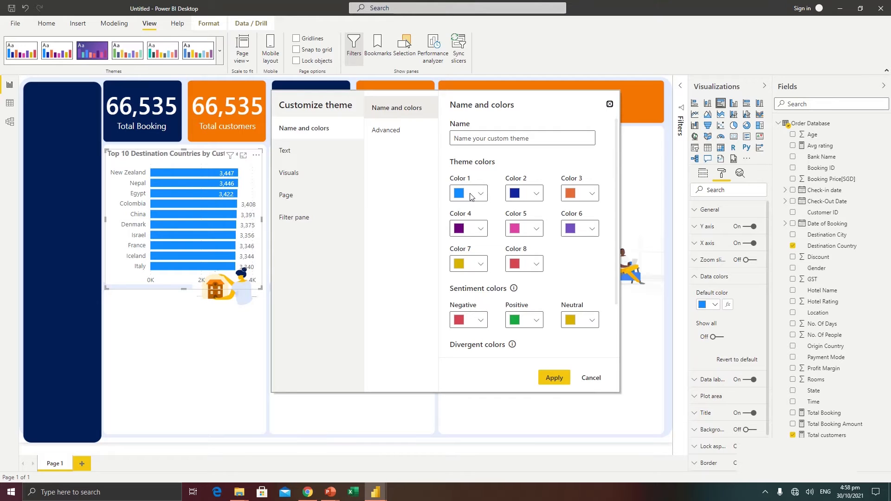
pyautogui.click(485, 195)
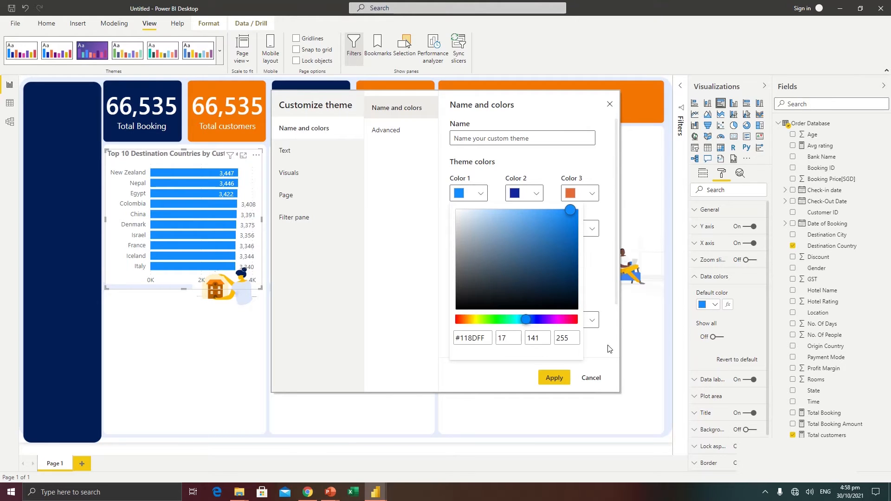
pyautogui.click(489, 338)
pyautogui.moveTo(489, 338); pyautogui.dragTo(455, 338)
pyautogui.hotkey('ctrl', 'v')
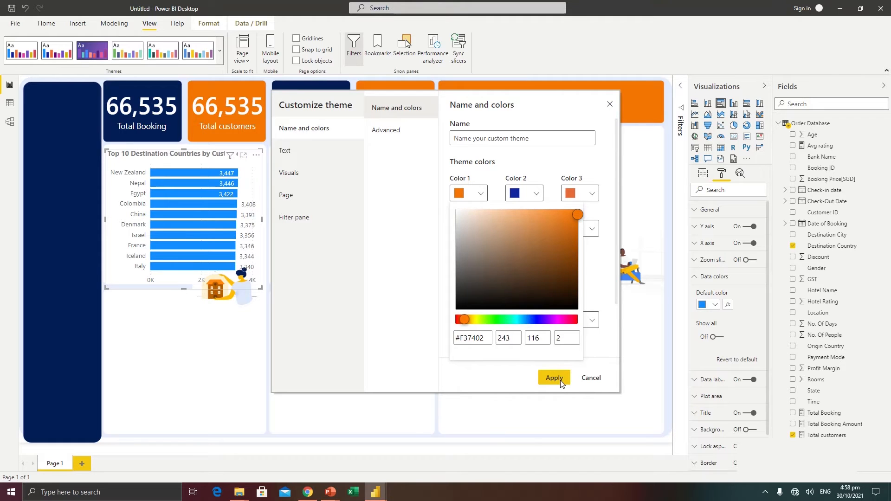
pyautogui.click(561, 380)
pyautogui.click(561, 379)
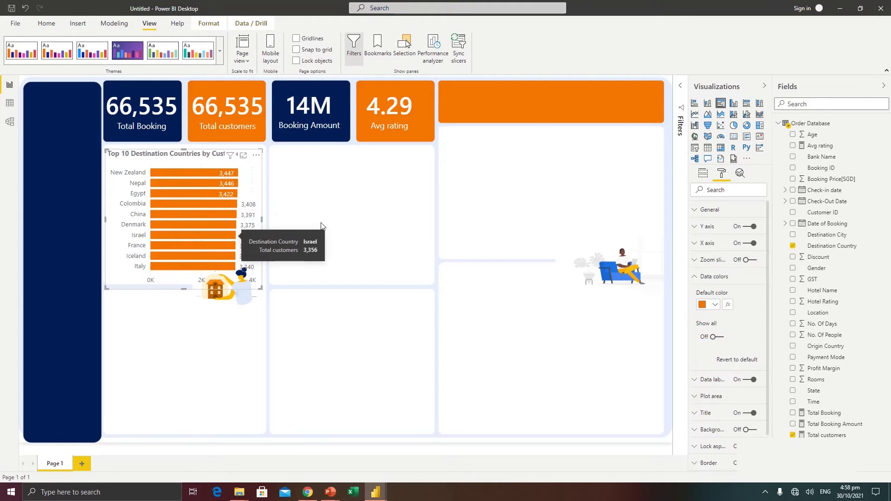
# Shorten the Top 10 Destination Countries chart slightly so its lower edge stays inside the white panel.
pyautogui.moveTo(263, 289); pyautogui.dragTo(262, 284)
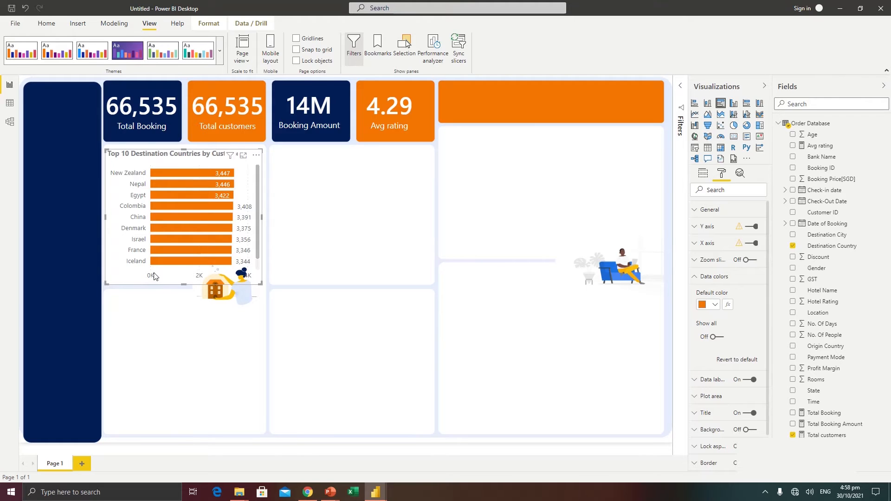
# Turn off the X axis of the Top 10 Destination Countries chart and shorten the chart slightly so it stays inside its panel.
pyautogui.click(703, 246)
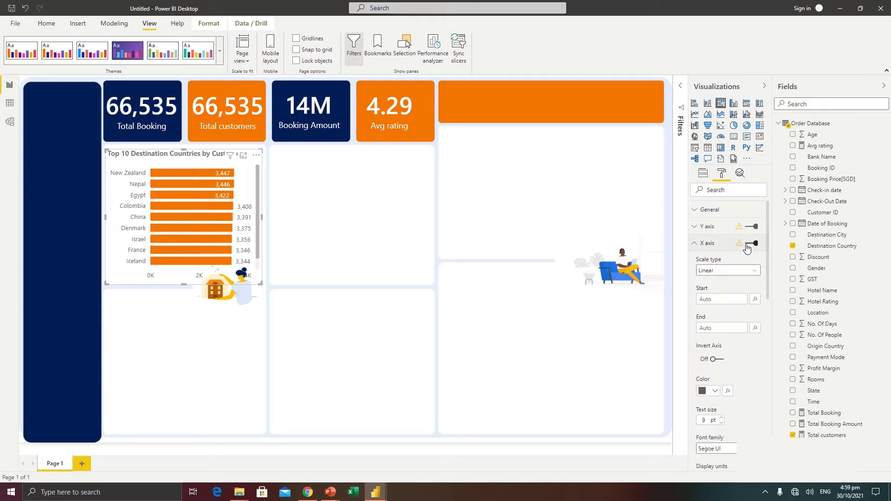
pyautogui.click(747, 243)
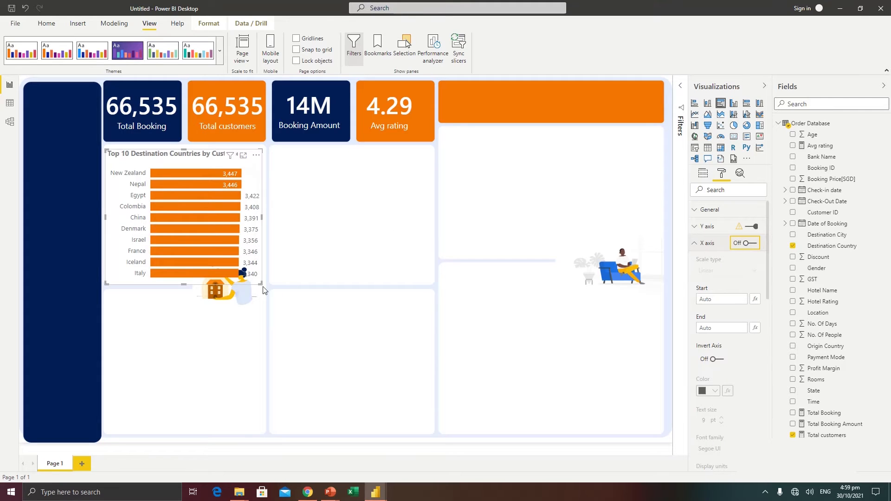
pyautogui.moveTo(258, 284); pyautogui.dragTo(259, 278)
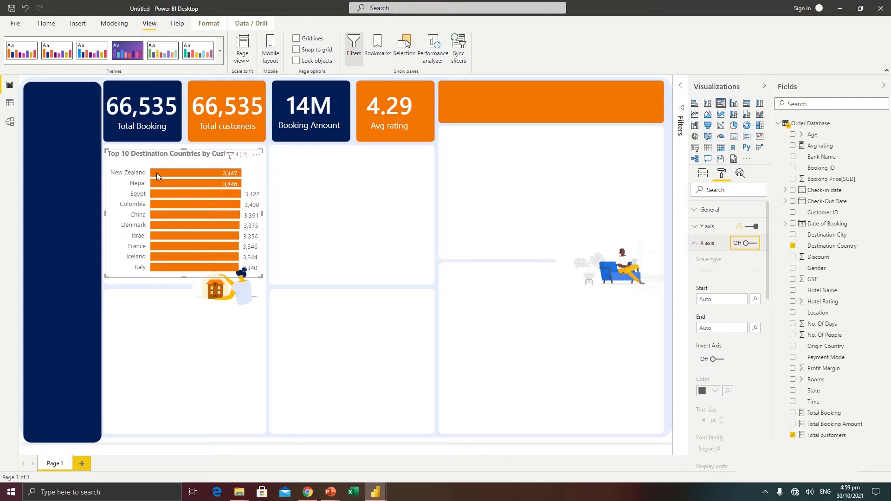
pyautogui.moveTo(232, 177)
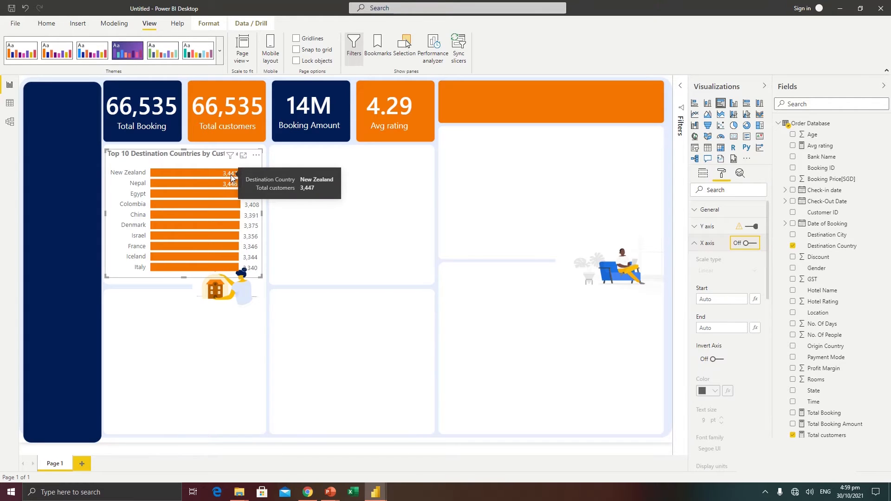
pyautogui.click(350, 227)
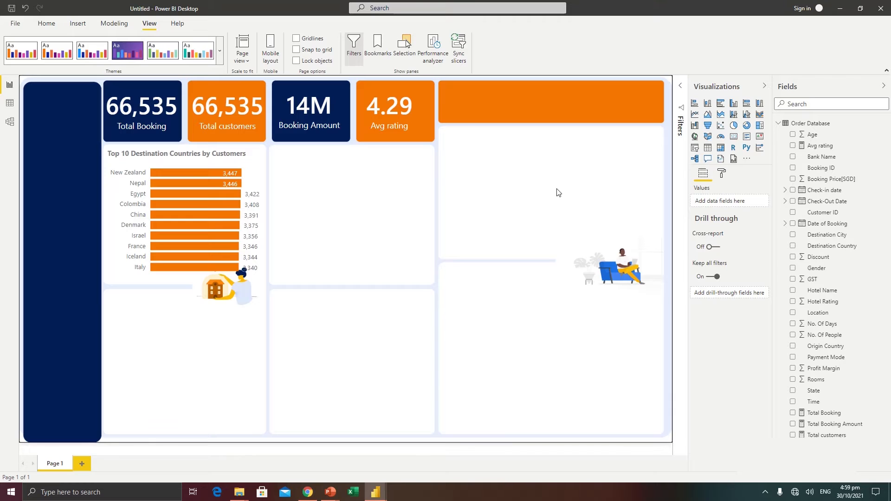
# Add a Q&A visual to the empty canvas and ask it for "top 10 origin country by total customers".
pyautogui.click(708, 159)
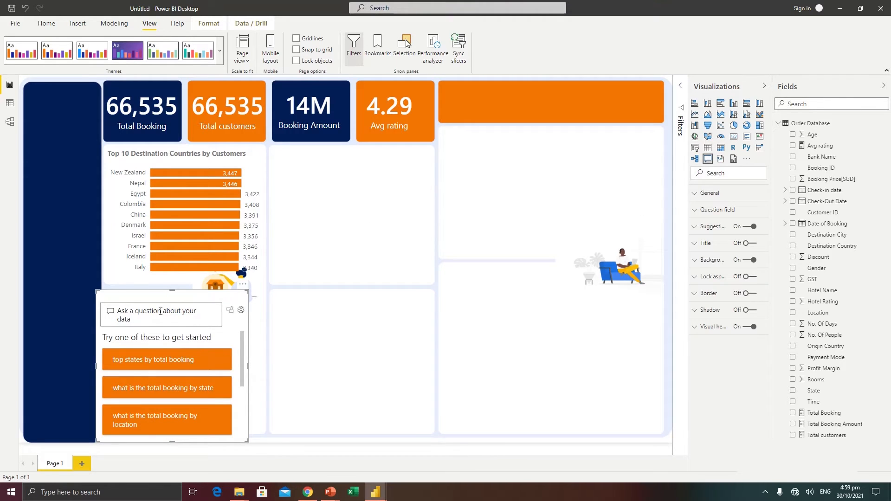
pyautogui.write('top qq')
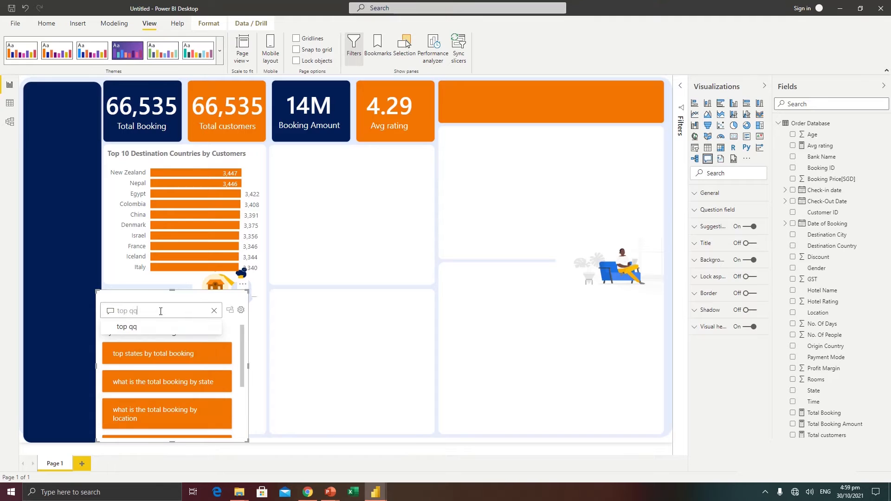
pyautogui.press('BackSpace')
pyautogui.press('BackSpace')
pyautogui.write('10')
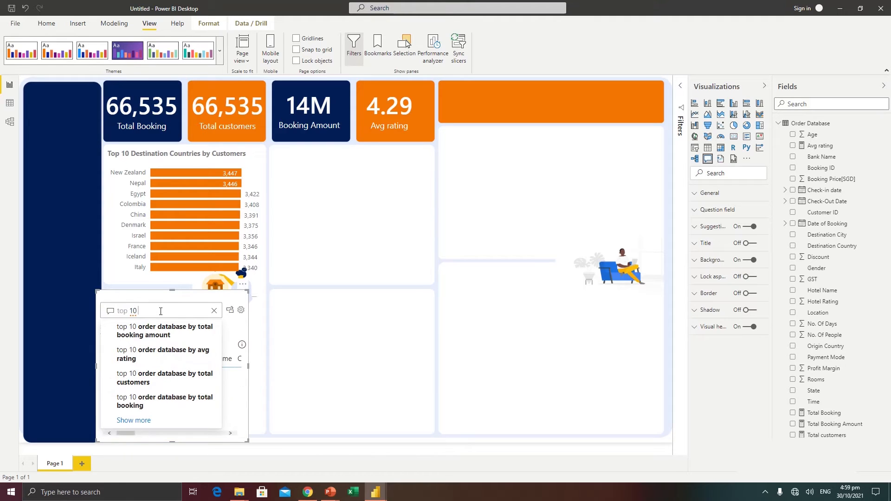
pyautogui.write(' origi')
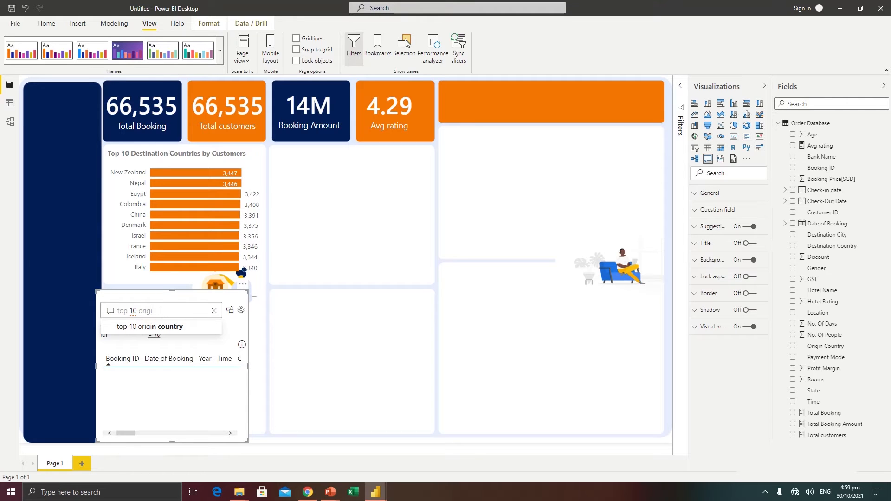
pyautogui.write('n country ')
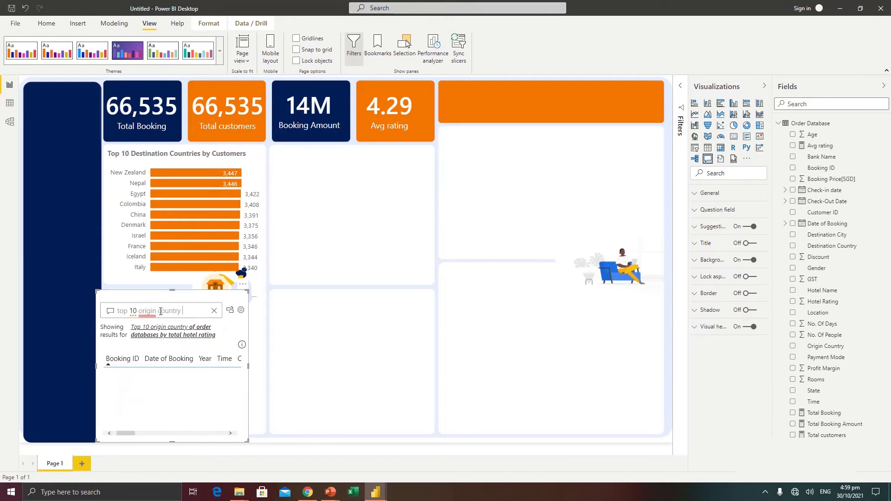
pyautogui.write('bytot')
pyautogui.press('BackSpace')
pyautogui.press('BackSpace')
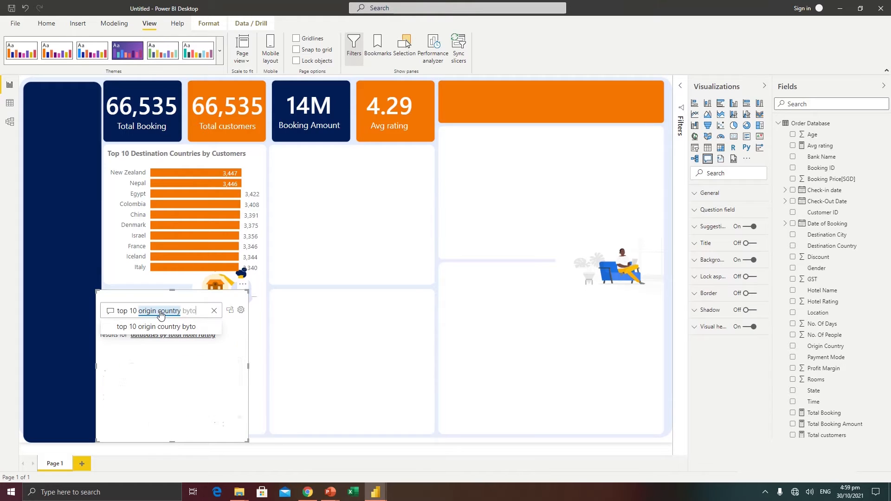
pyautogui.write('total')
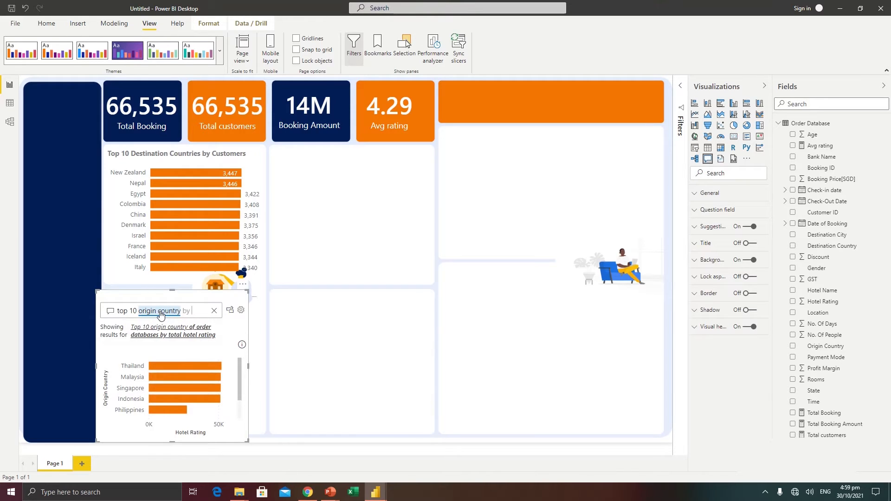
pyautogui.write(' custome')
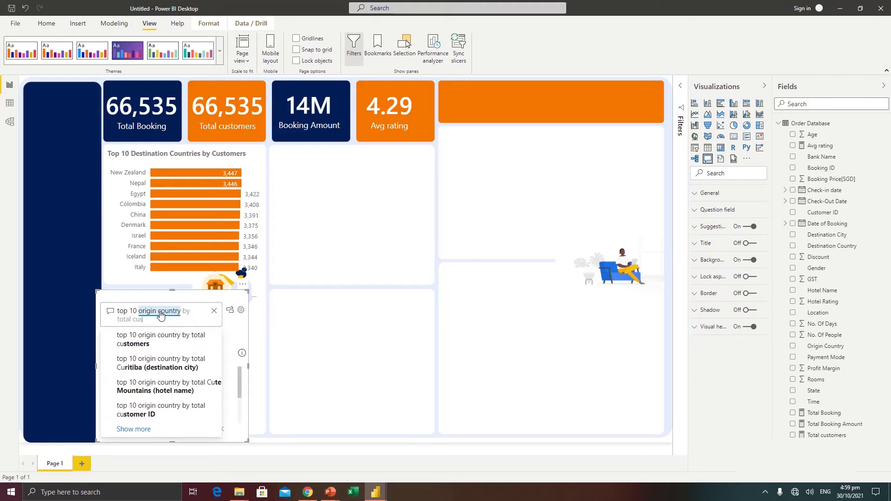
pyautogui.click(144, 340)
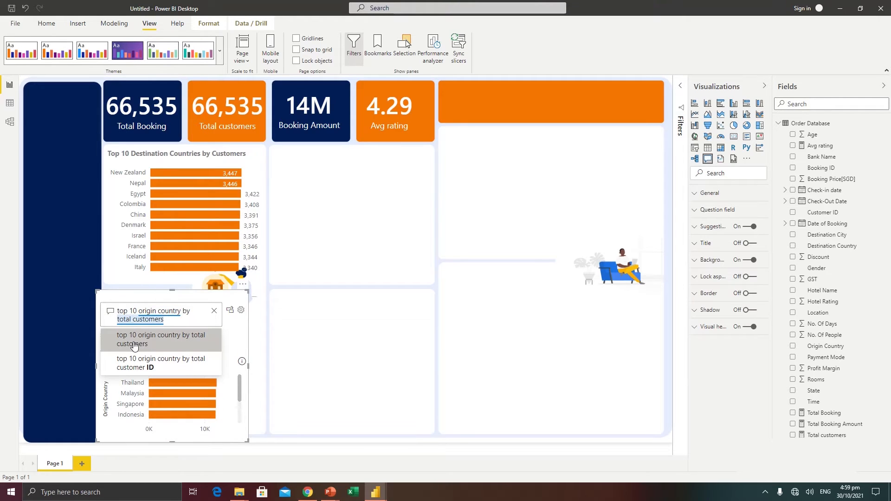
pyautogui.click(135, 346)
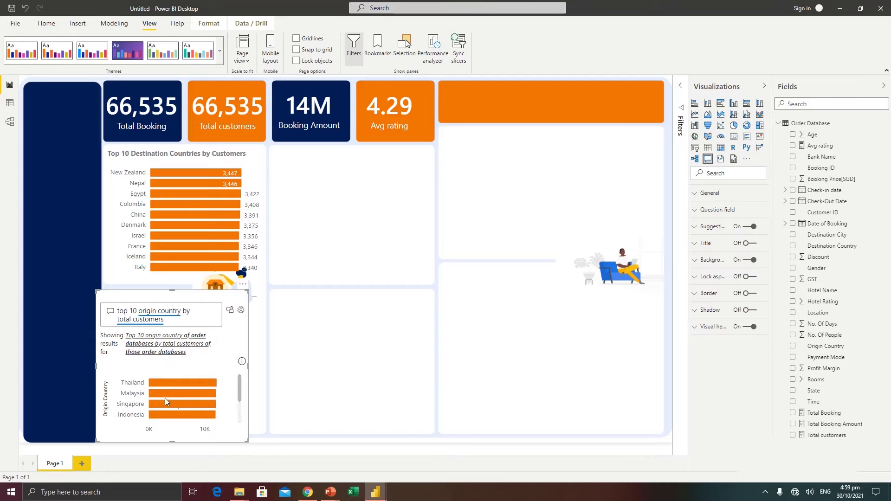
# Convert the Q&A result into a standard visual, then move and resize it to fit the white panel beside the destination countries chart.
pyautogui.click(231, 312)
pyautogui.moveTo(153, 300); pyautogui.dragTo(338, 168)
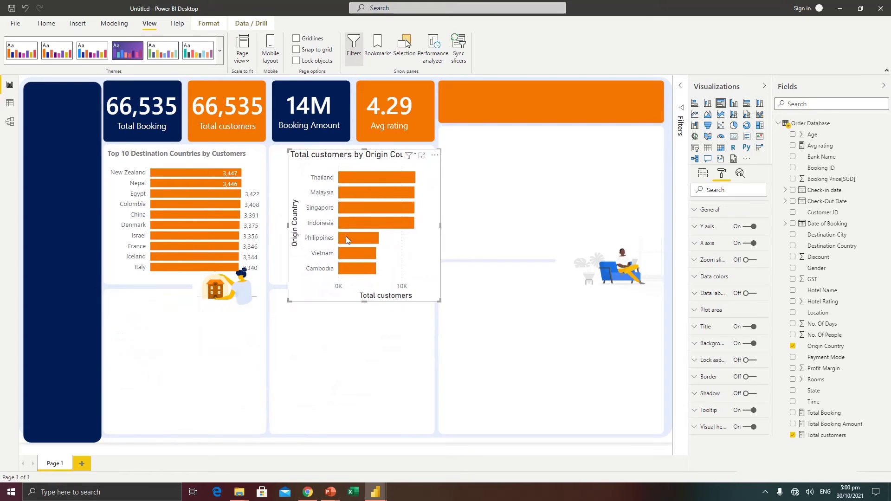
pyautogui.moveTo(347, 237)
pyautogui.moveTo(290, 300); pyautogui.dragTo(275, 279)
pyautogui.moveTo(442, 278); pyautogui.dragTo(424, 278)
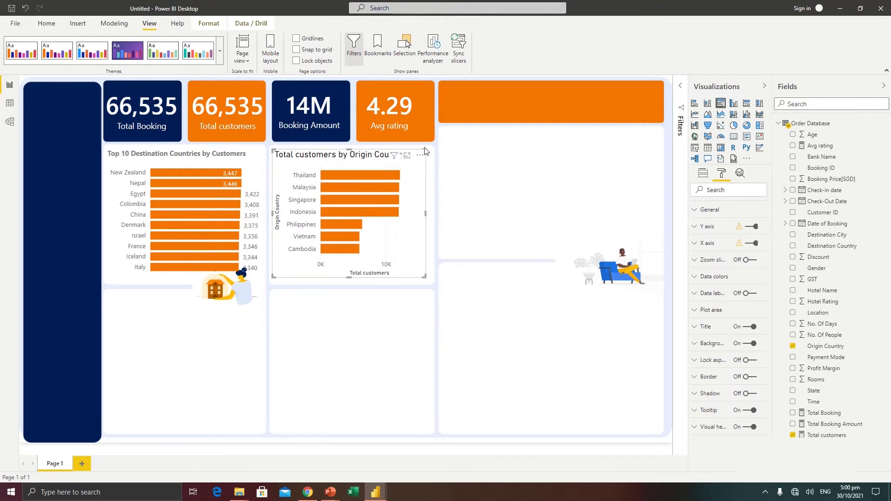
pyautogui.moveTo(424, 149); pyautogui.dragTo(428, 149)
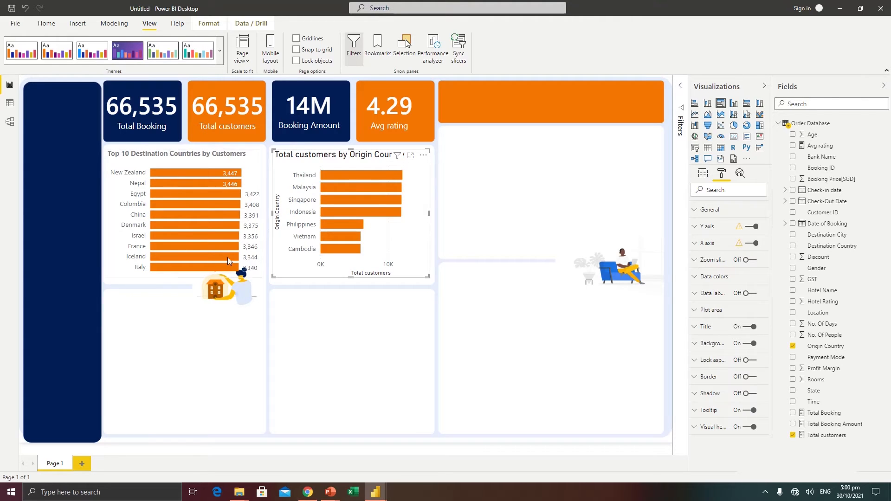
# Copy the formatting of the Top 10 Destination Countries chart onto the Total customers by Origin Country chart with Format painter.
pyautogui.click(164, 160)
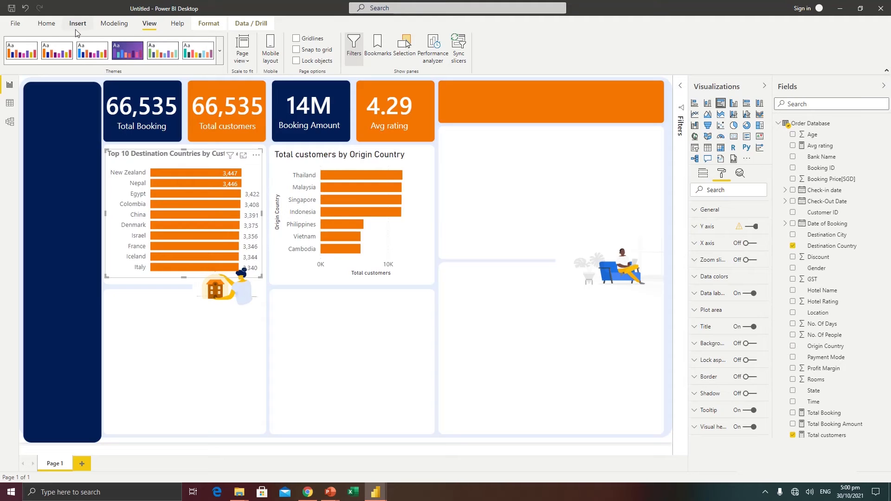
pyautogui.click(46, 23)
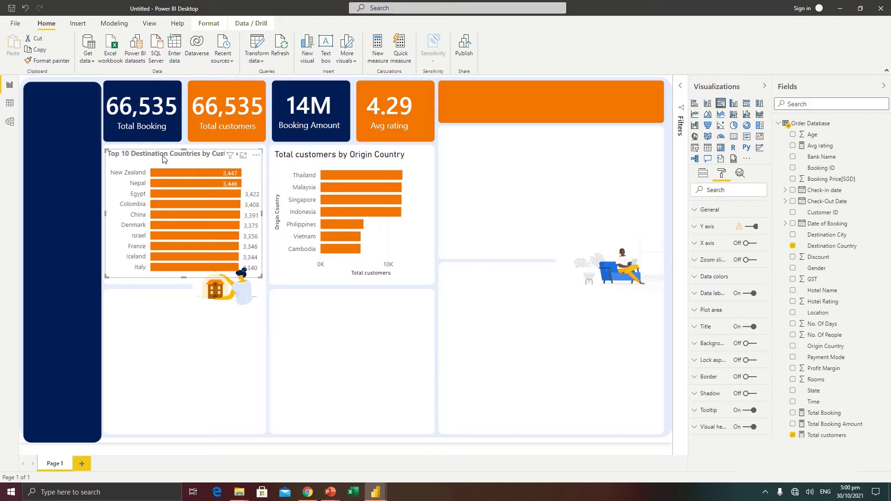
pyautogui.click(66, 65)
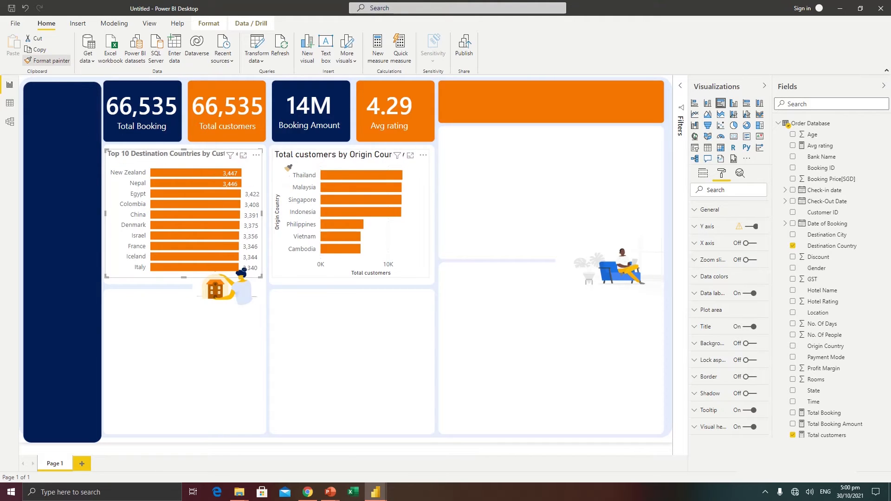
pyautogui.click(298, 159)
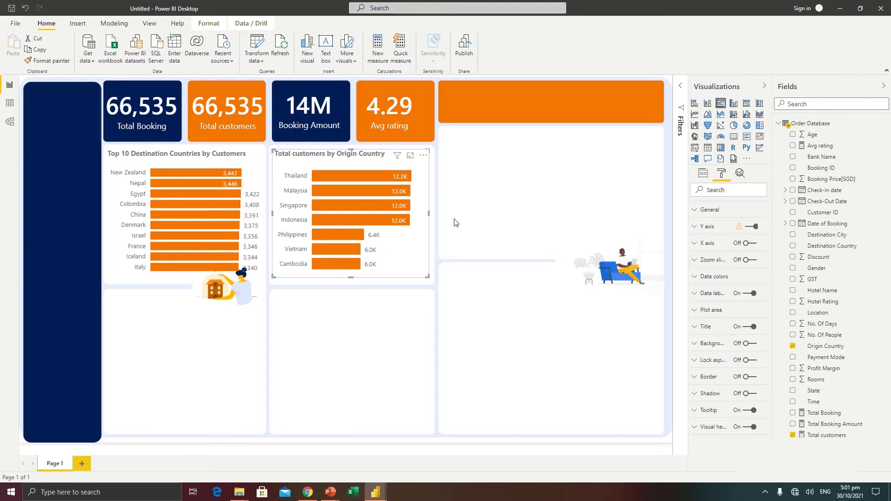
pyautogui.click(465, 222)
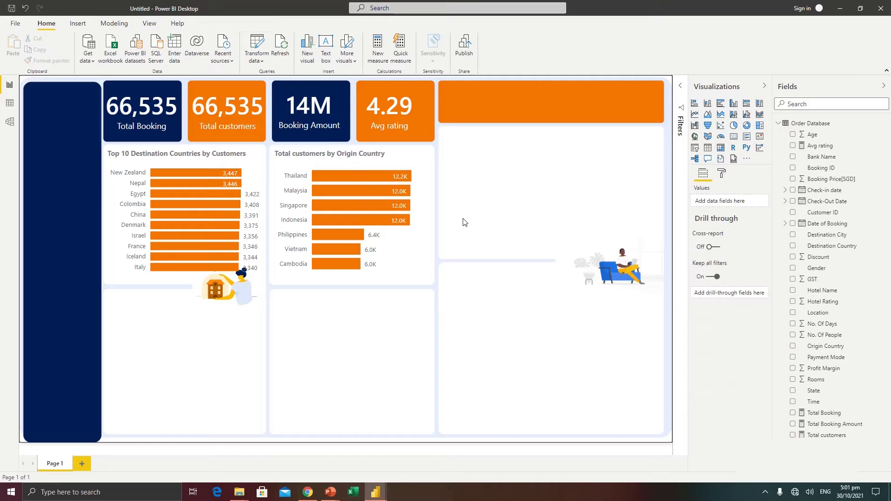
# Look at the booking trend chart in the finished Hotel Booking report, and return to the untitled report.
pyautogui.moveTo(375, 485)
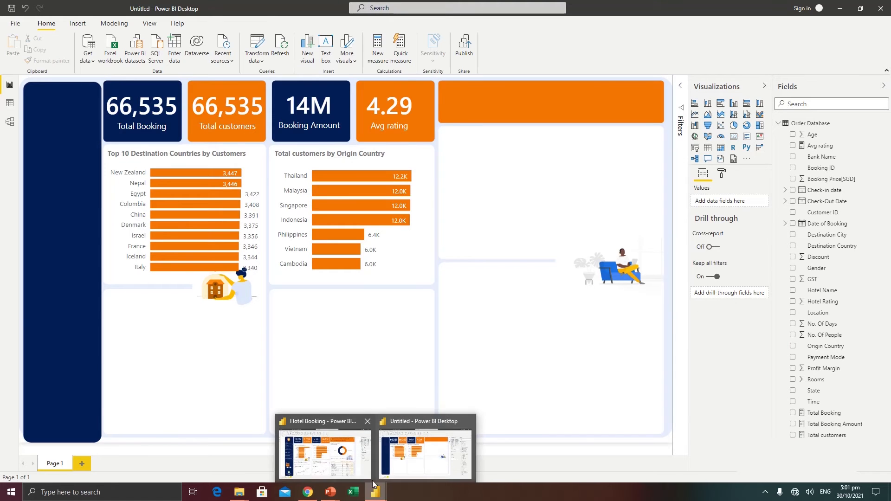
pyautogui.click(325, 453)
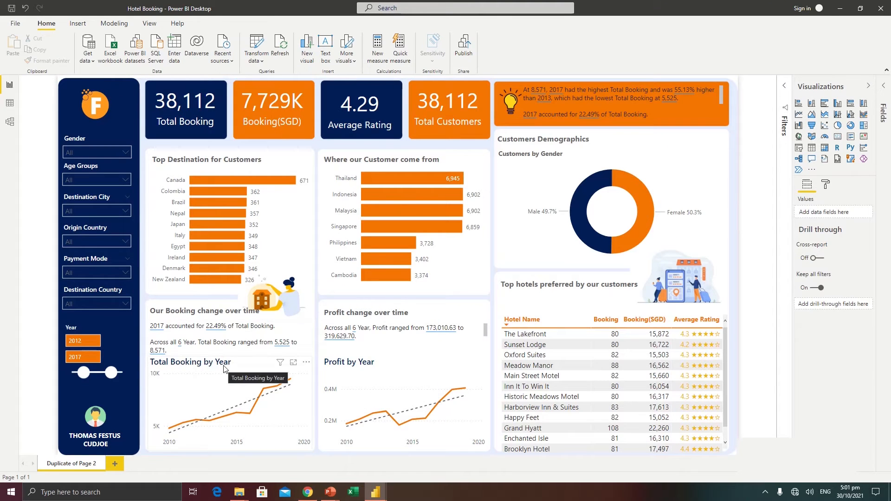
pyautogui.moveTo(377, 494)
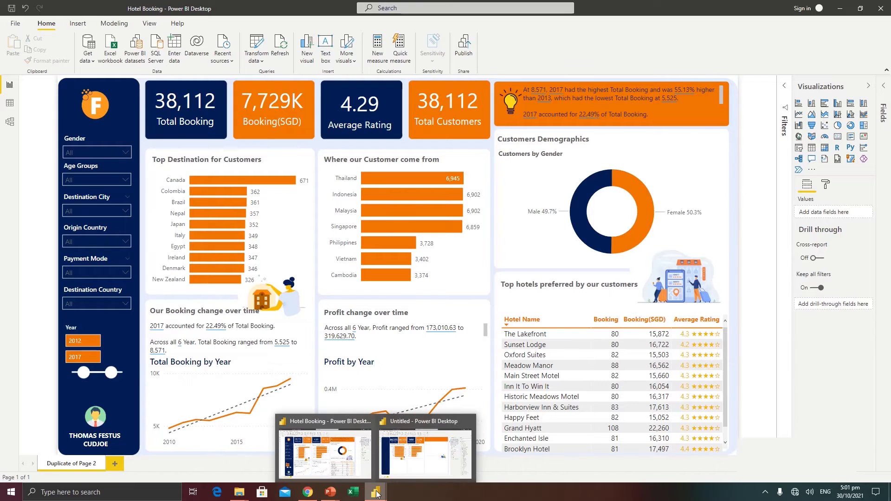
pyautogui.click(424, 460)
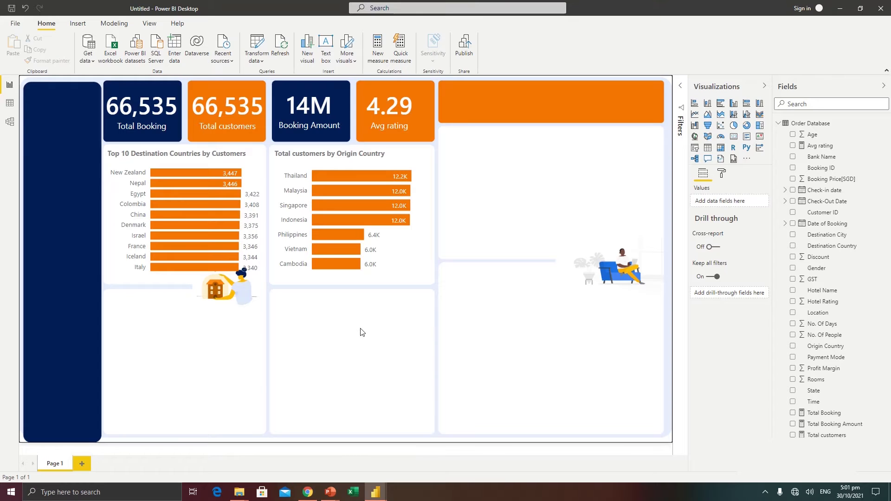
# Add a Q&A visual, ask for "total booking by year", and convert the answer into a standard line chart.
pyautogui.click(708, 159)
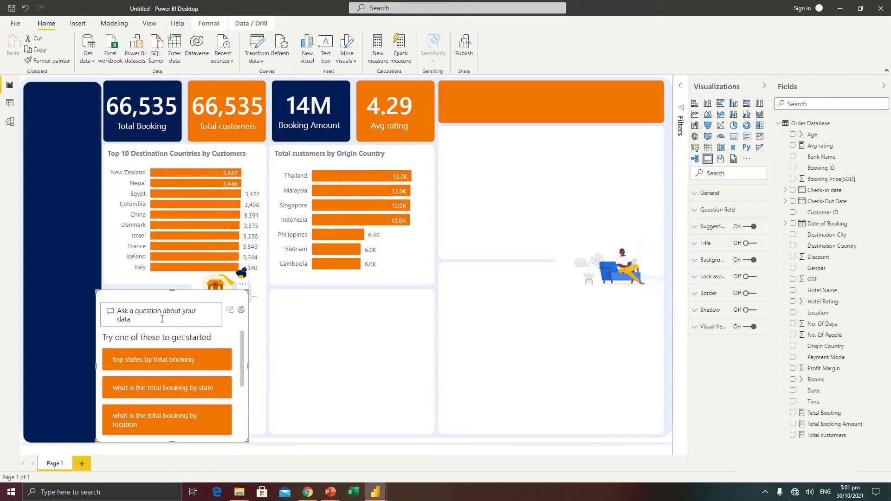
pyautogui.click(160, 320)
pyautogui.write('totsl')
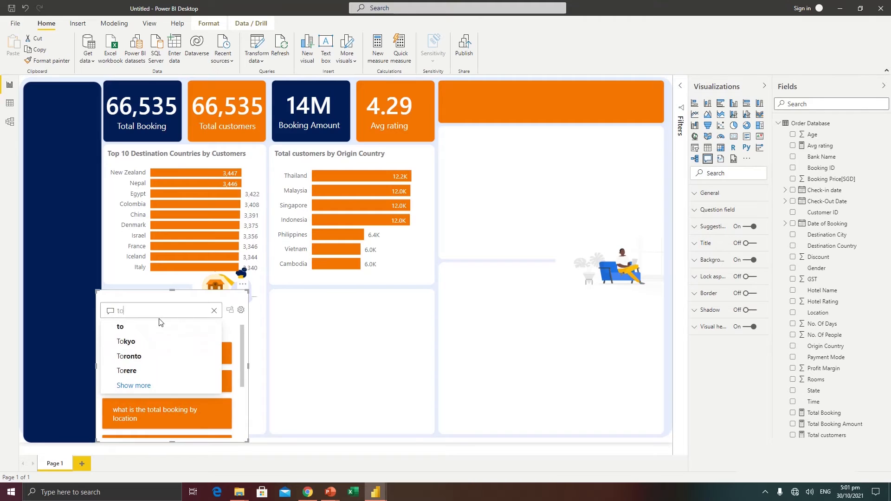
pyautogui.press('BackSpace')
pyautogui.press('BackSpace')
pyautogui.write('a;')
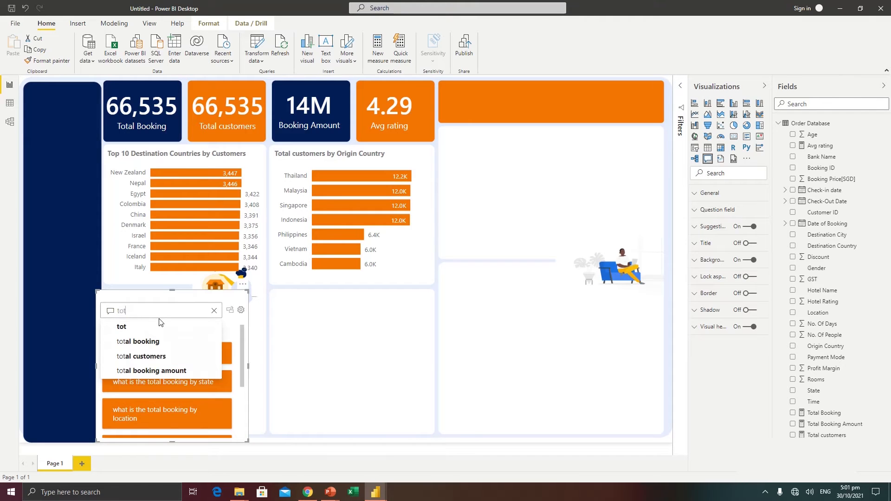
pyautogui.press('BackSpace')
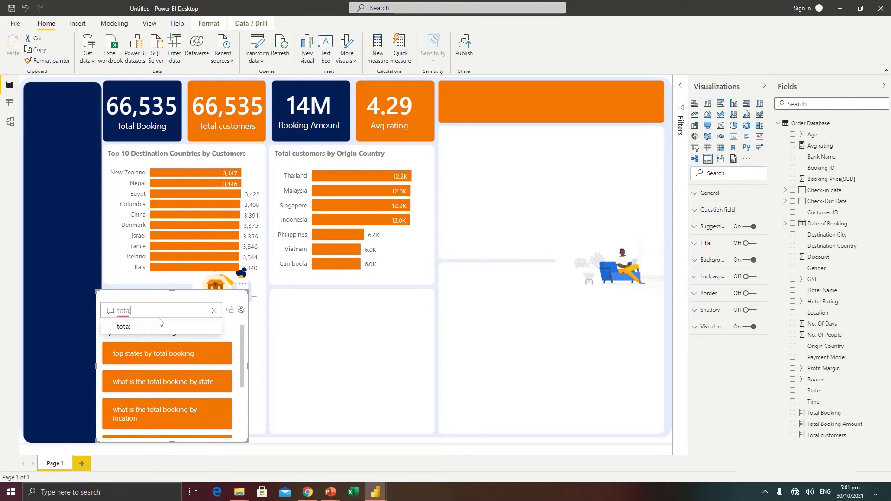
pyautogui.write('l book')
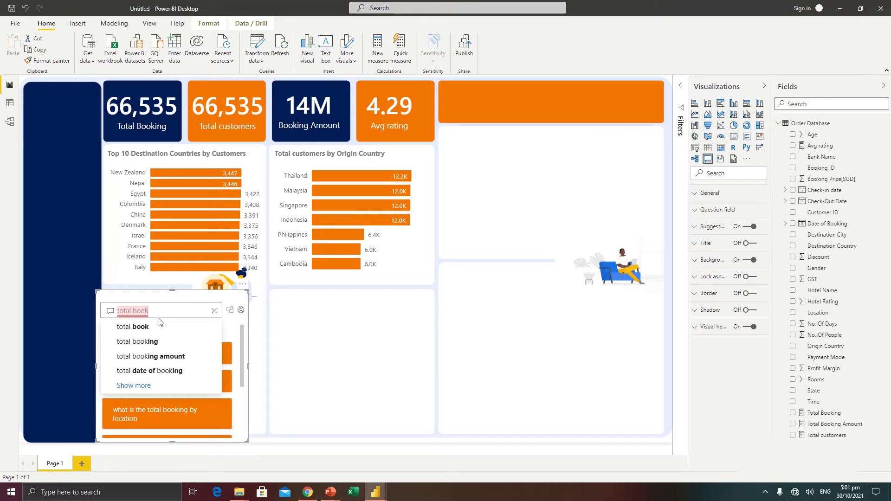
pyautogui.write('ing by year')
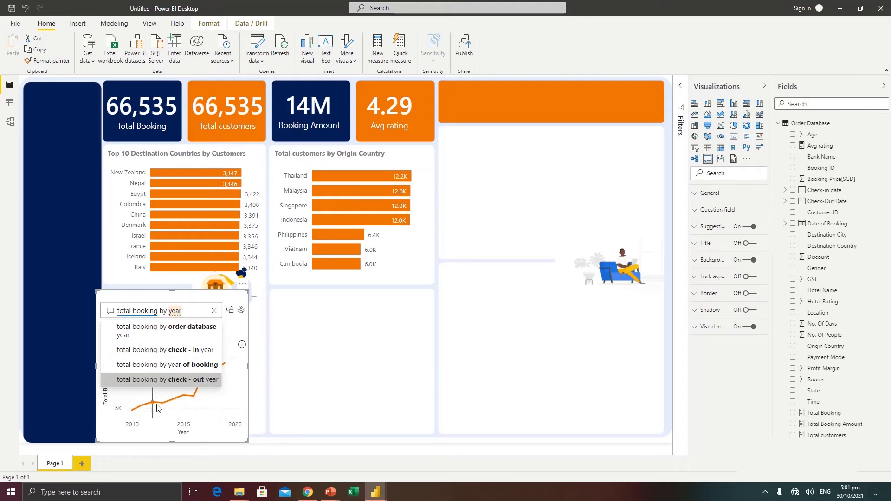
pyautogui.click(231, 311)
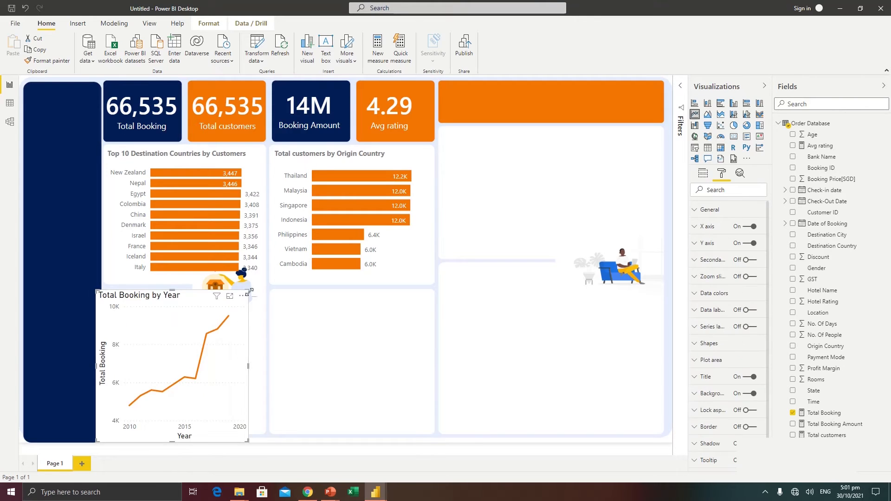
# Resize and position the Total Booking by Year chart to fit the white card below the Top 10 Destination Countries chart.
pyautogui.click(242, 296)
pyautogui.click(243, 295)
pyautogui.moveTo(248, 291); pyautogui.dragTo(265, 331)
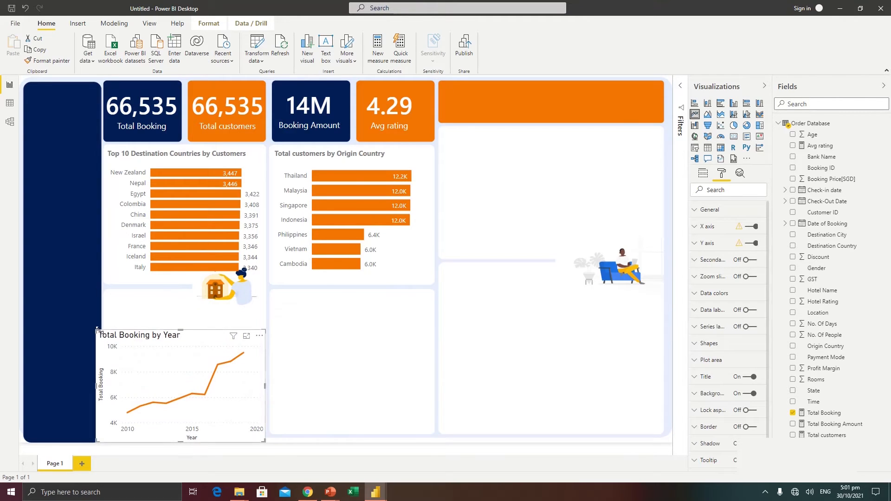
pyautogui.moveTo(101, 335); pyautogui.dragTo(114, 328)
pyautogui.moveTo(111, 442); pyautogui.dragTo(110, 428)
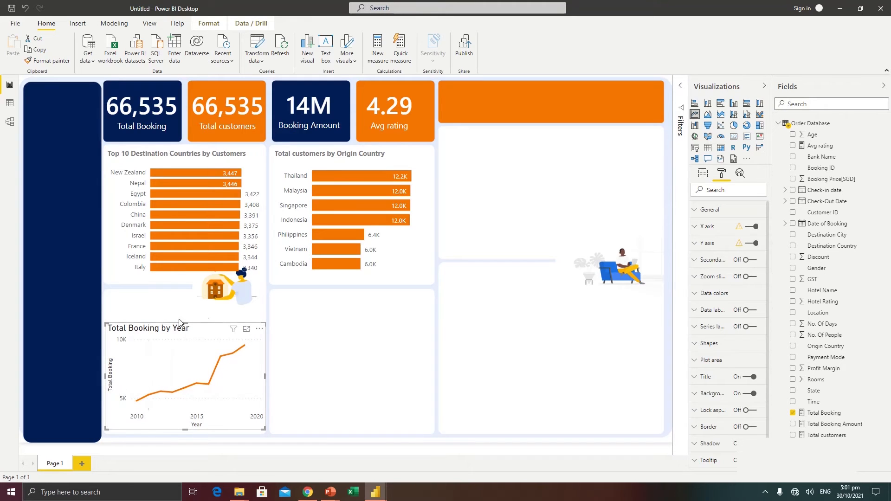
pyautogui.click(349, 357)
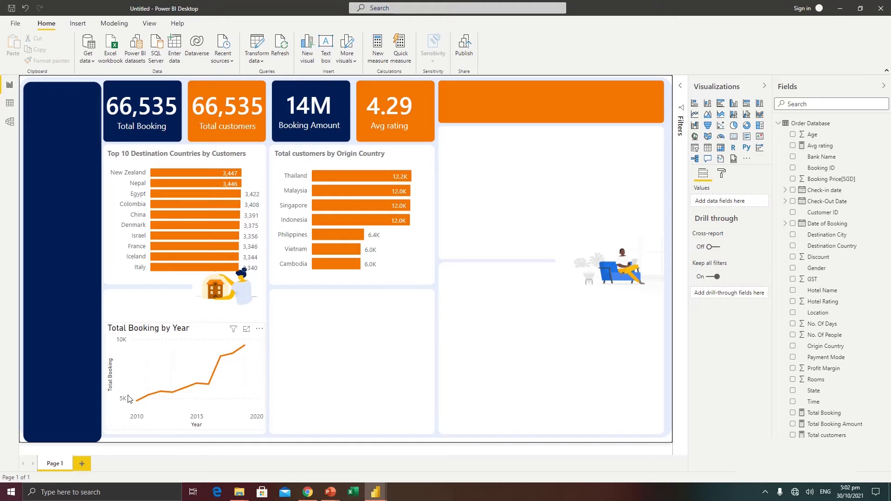
# Set the Total Booking by Year chart's title to 10 pt in Segoe UI Bold.
pyautogui.click(195, 333)
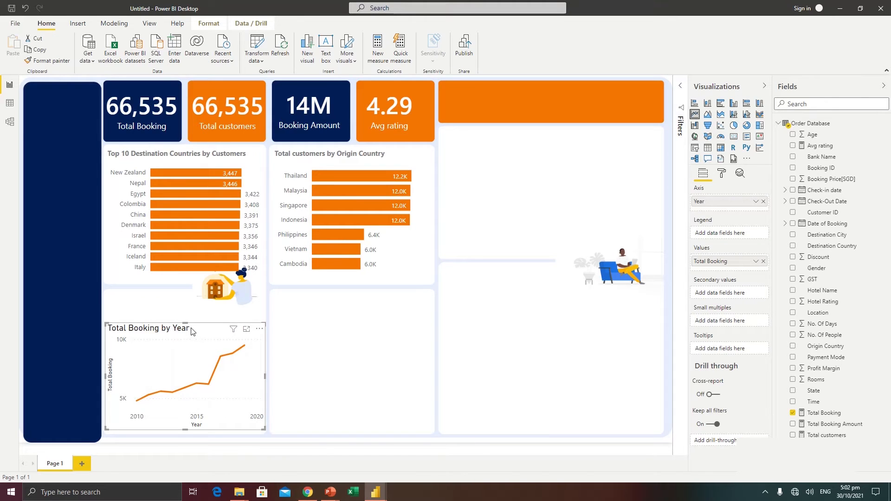
pyautogui.click(723, 174)
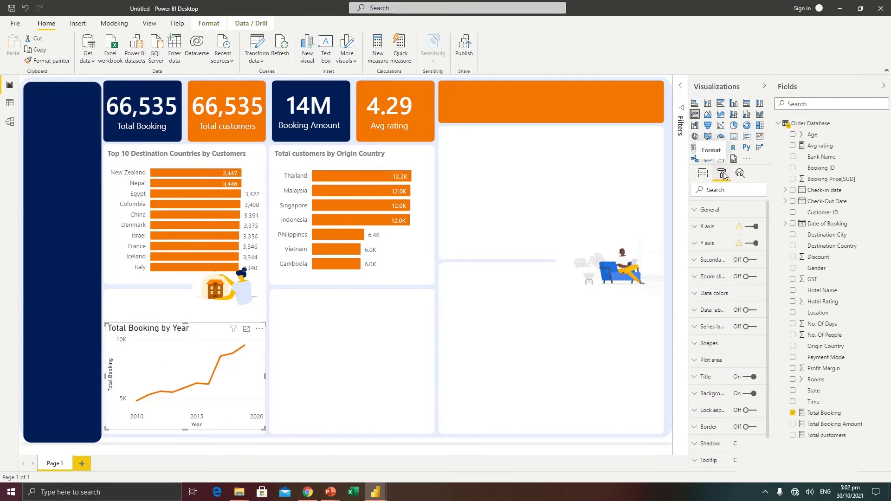
pyautogui.click(708, 376)
pyautogui.scroll(-3, 712, 382)
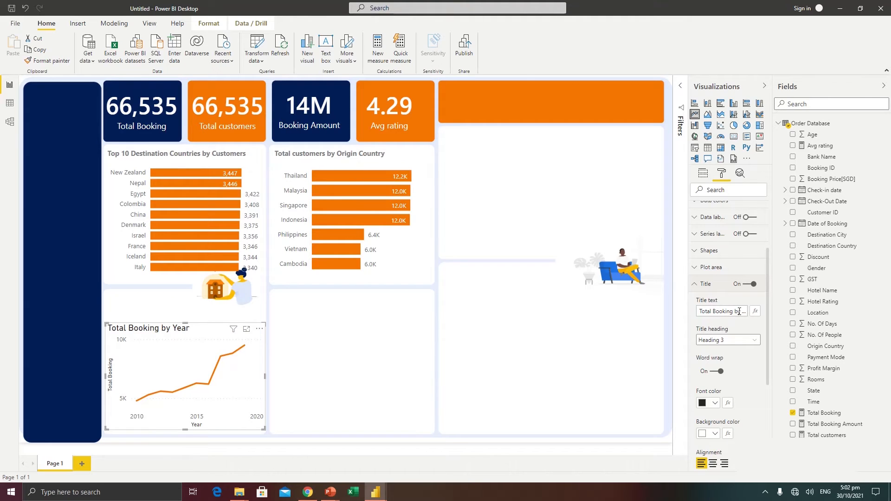
pyautogui.scroll(-3, 734, 372)
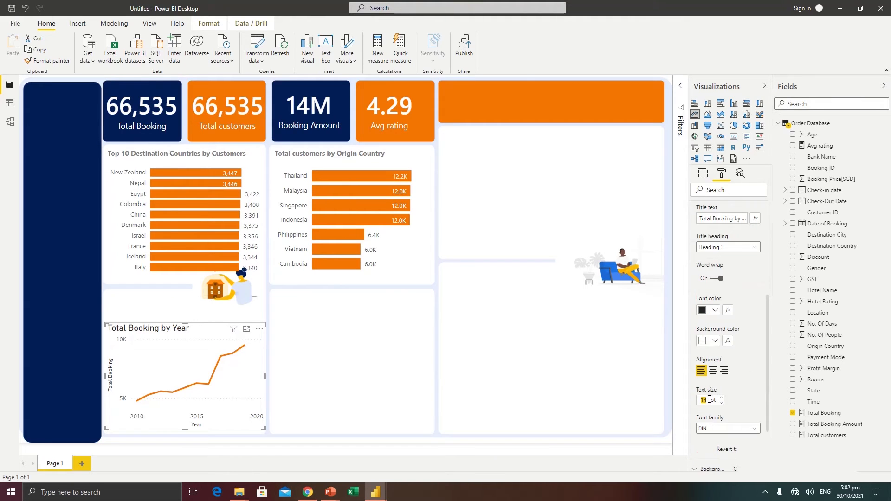
pyautogui.write('10')
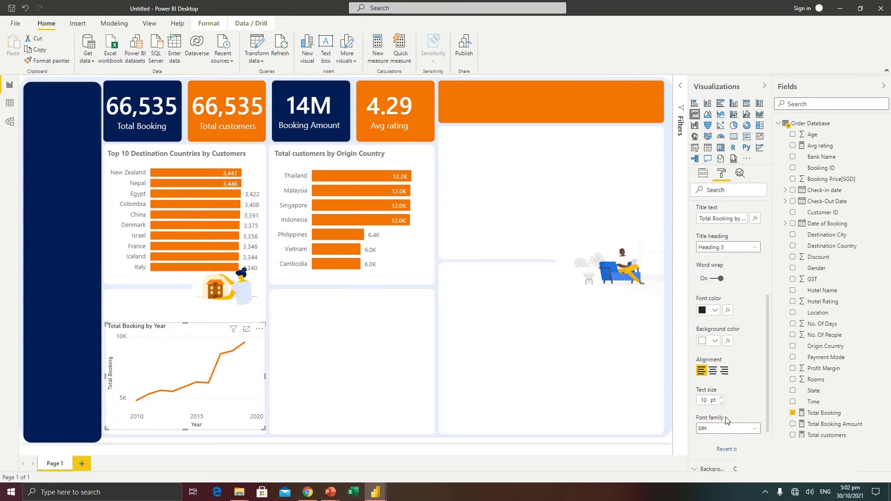
pyautogui.click(739, 430)
pyautogui.scroll(-4, 733, 415)
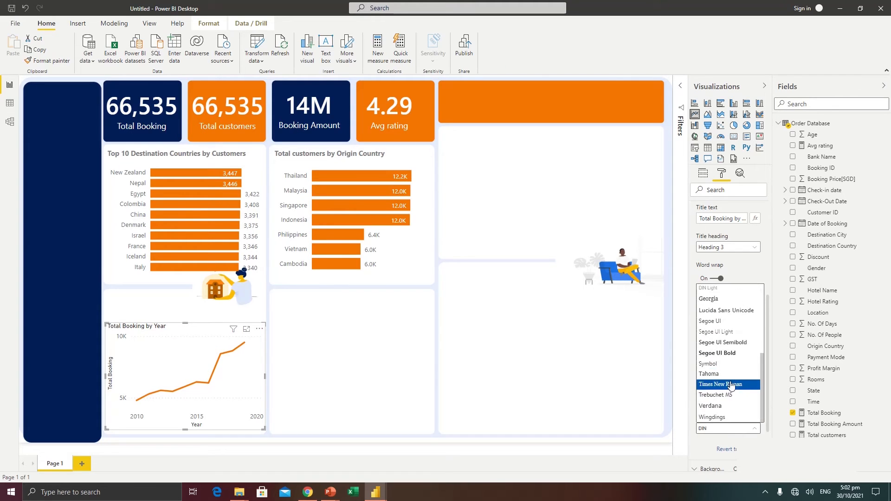
pyautogui.click(727, 355)
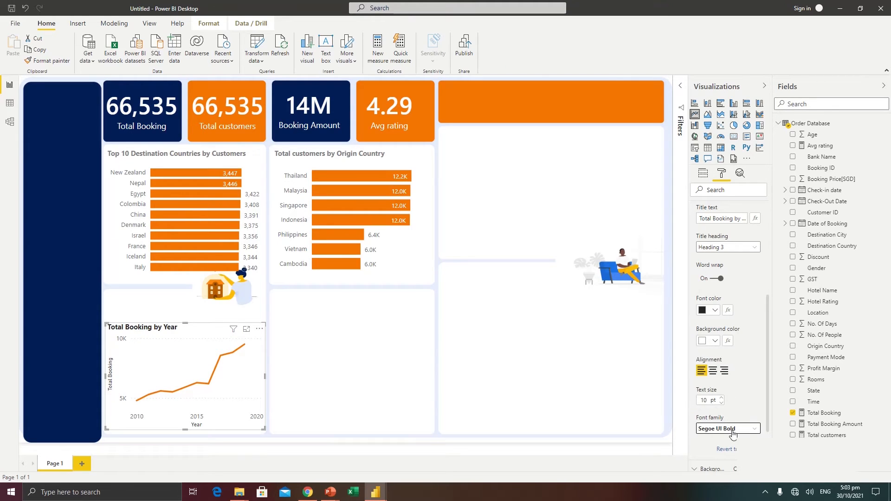
# Change the font color of the Total Booking by Year chart's title to medium grey.
pyautogui.click(715, 341)
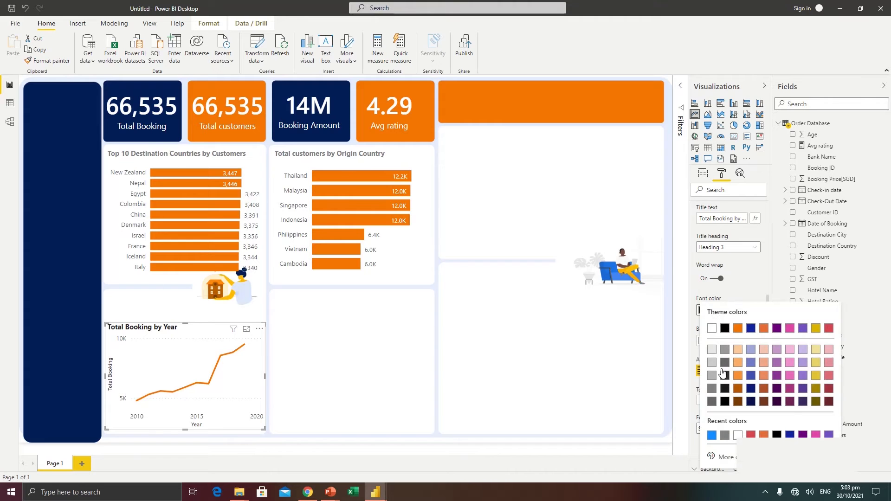
pyautogui.click(712, 389)
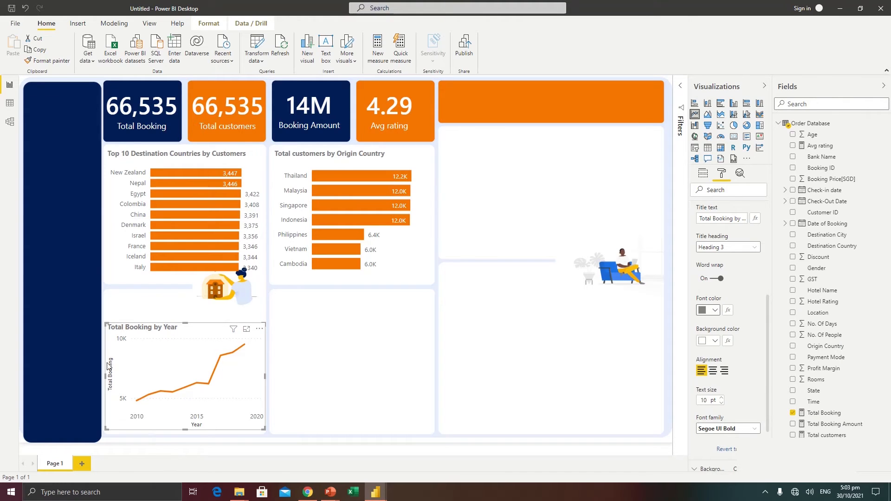
pyautogui.click(357, 356)
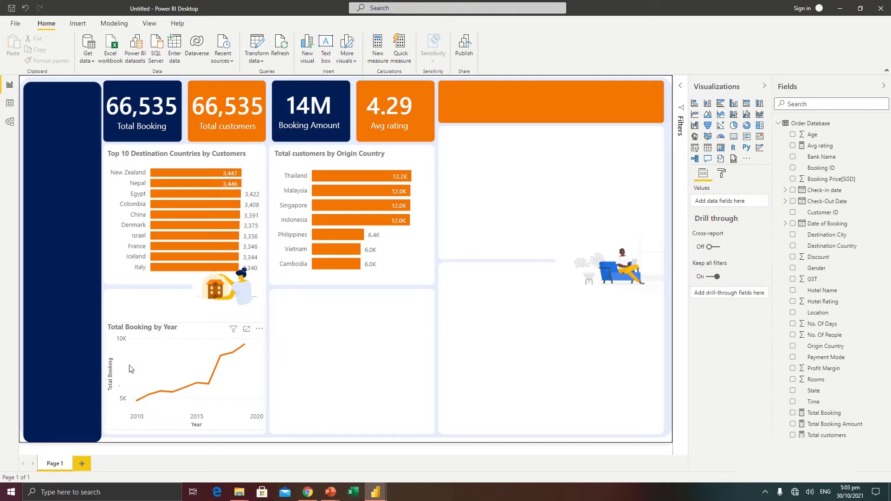
# Turn off the Y axis title of the Total Booking by Year chart.
pyautogui.click(184, 330)
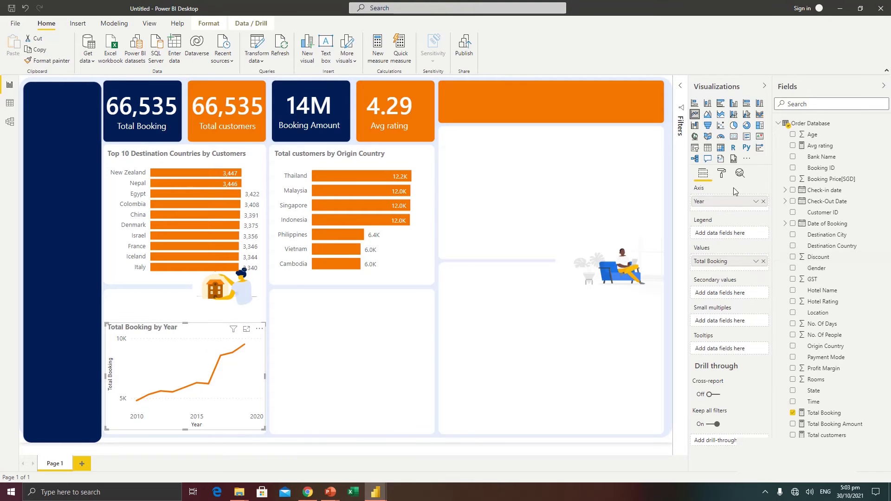
pyautogui.click(722, 173)
pyautogui.click(708, 246)
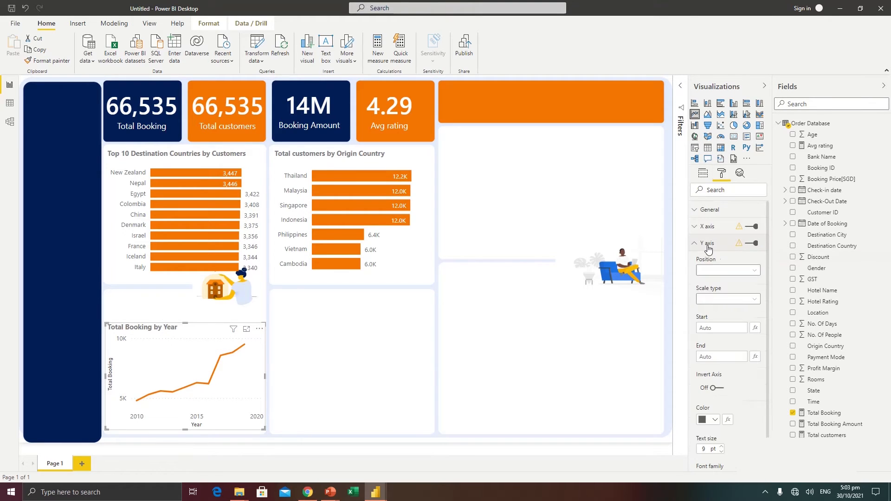
pyautogui.click(714, 441)
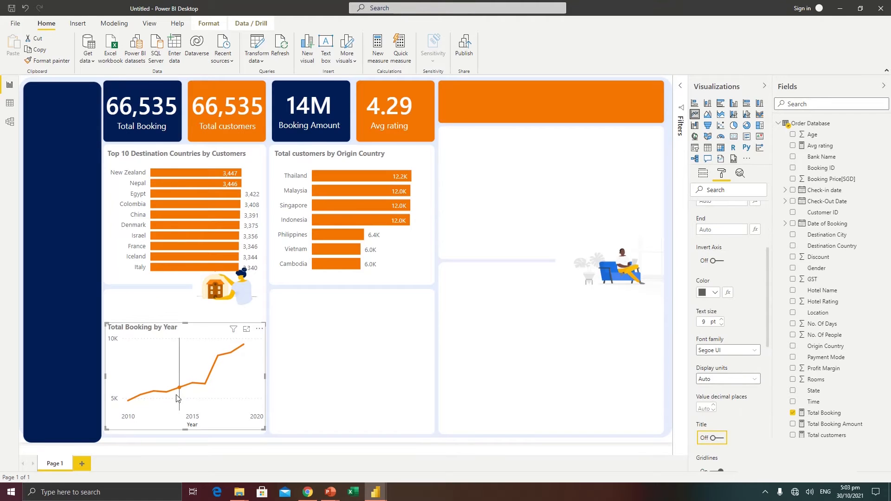
pyautogui.click(377, 344)
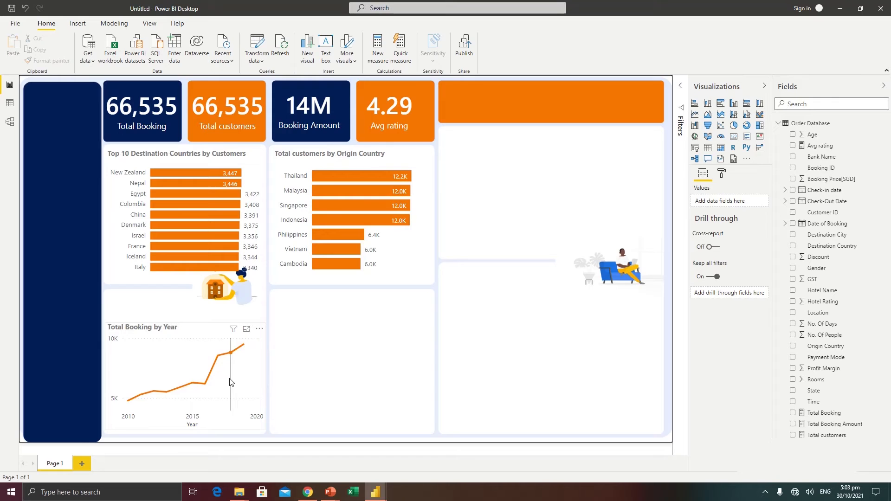
# Add a trend line to the Total Booking by Year line chart.
pyautogui.moveTo(231, 382)
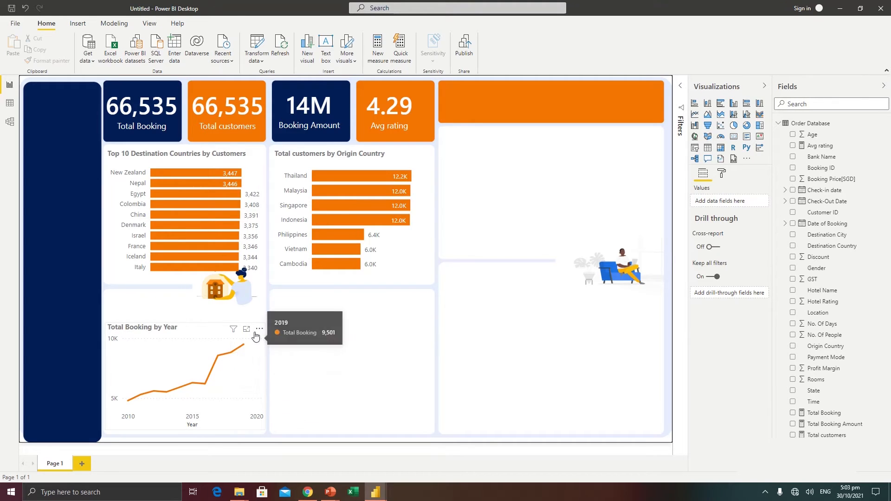
pyautogui.click(211, 337)
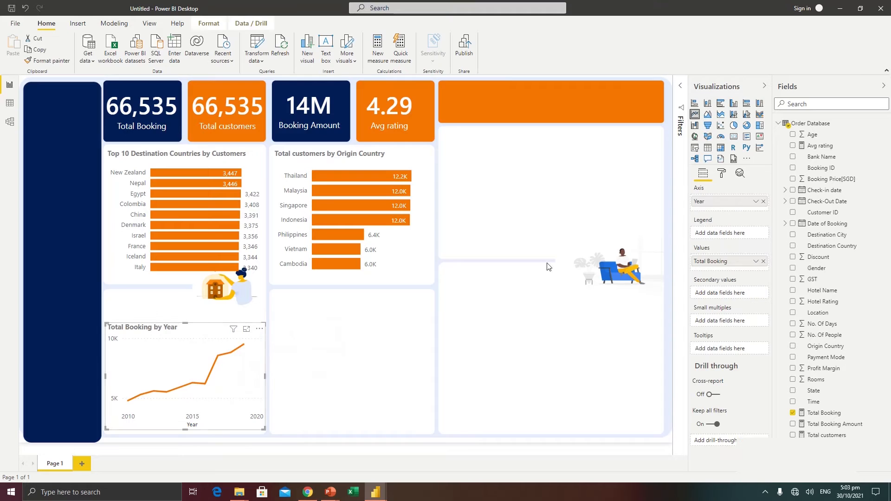
pyautogui.click(421, 264)
pyautogui.click(739, 174)
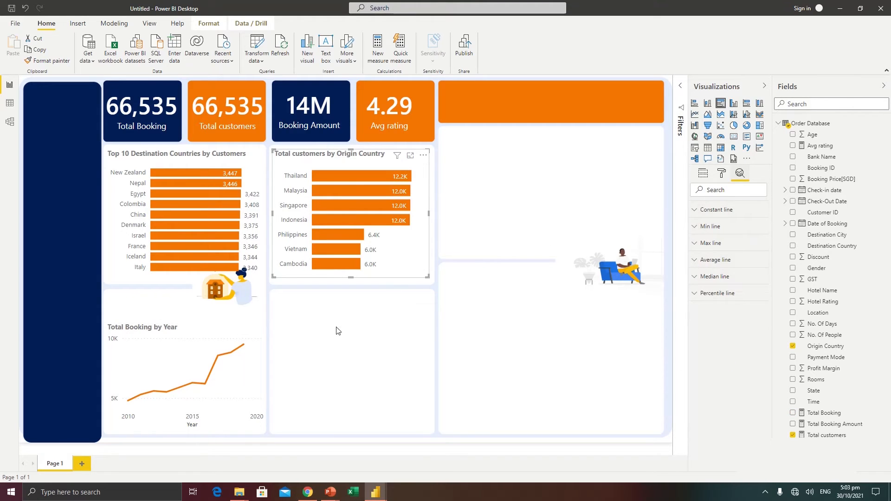
pyautogui.click(246, 353)
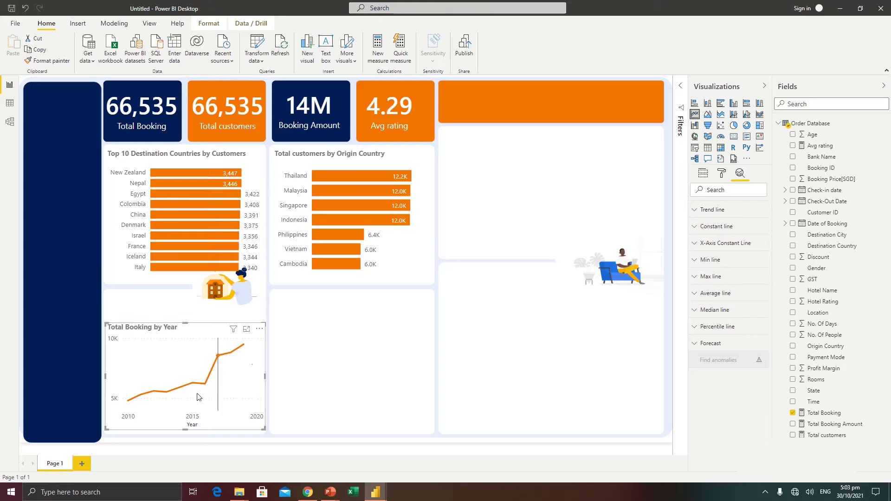
pyautogui.click(715, 214)
pyautogui.click(712, 233)
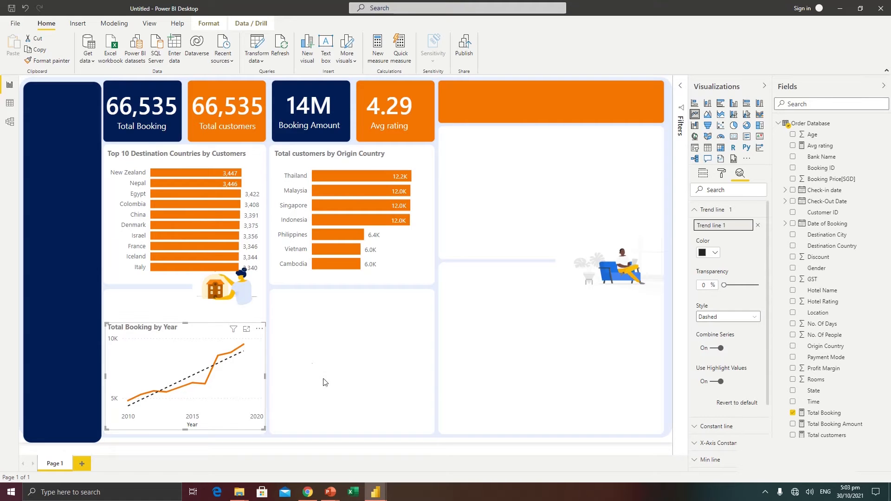
pyautogui.click(491, 343)
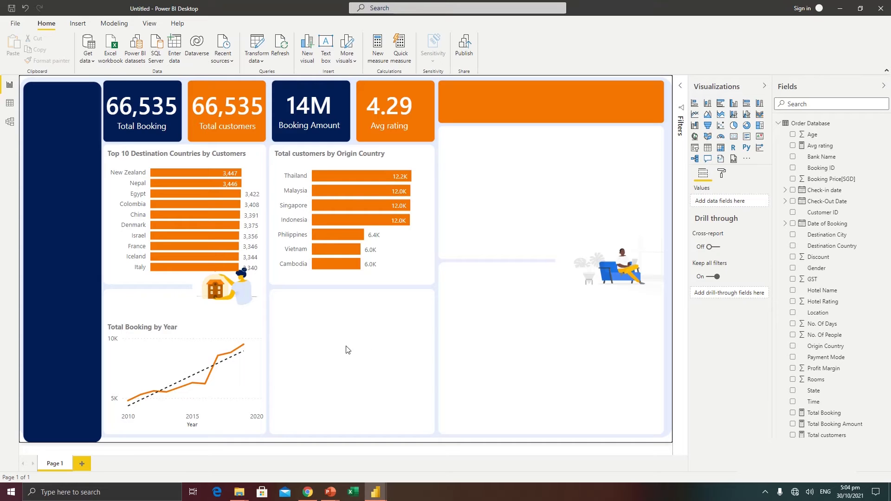
# Add a Q&A visual to the page and ask it for total customers by year.
pyautogui.click(708, 159)
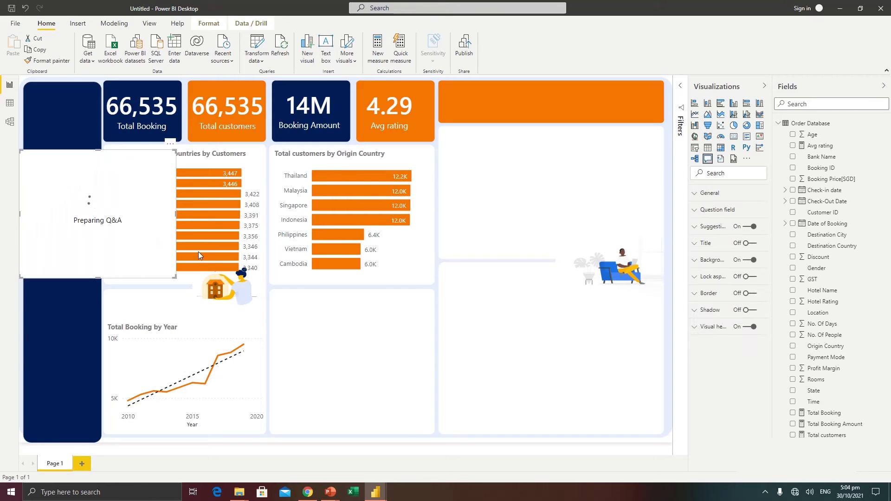
pyautogui.click(89, 174)
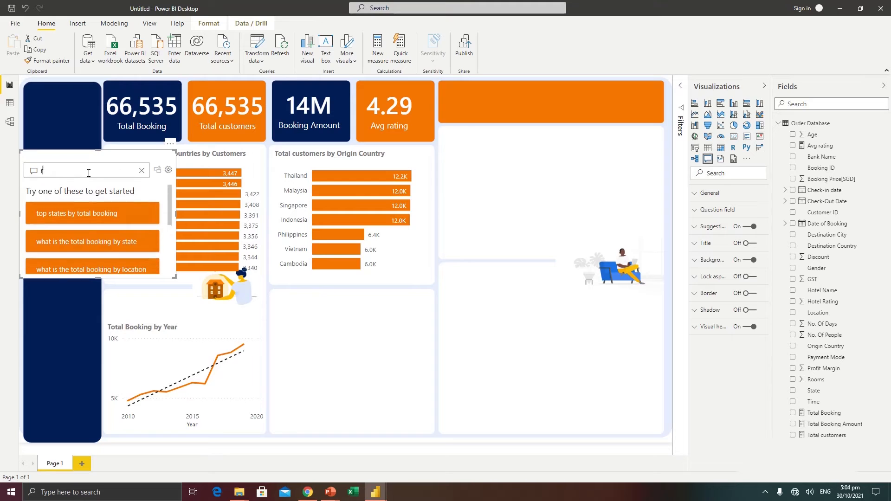
pyautogui.write('rir')
pyautogui.press('BackSpace')
pyautogui.press('BackSpace')
pyautogui.press('BackSpace')
pyautogui.write('totl custo')
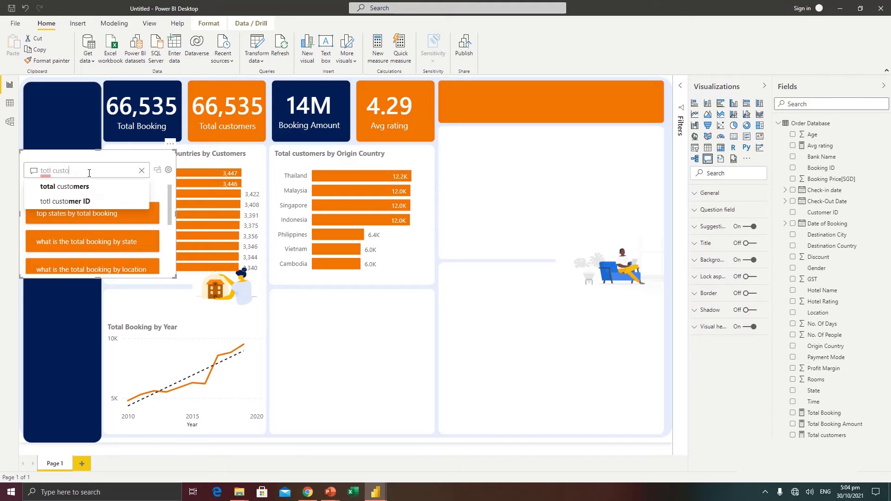
pyautogui.press('BackSpace')
pyautogui.write('omers ')
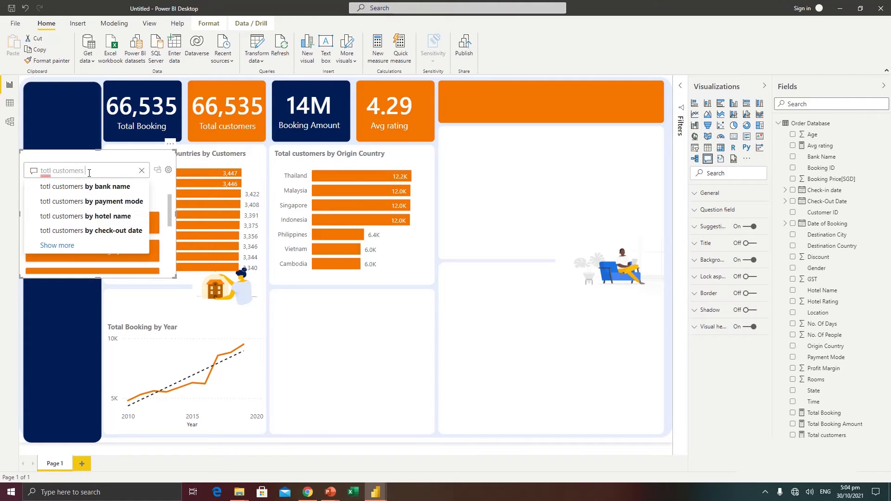
pyautogui.write('by year')
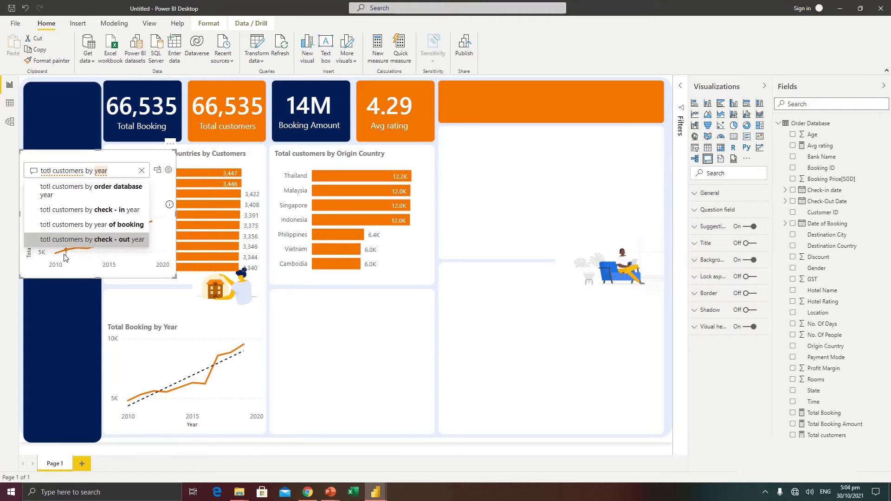
# Convert the Q&A result into a standard line chart and place it in the empty panel beneath the Total customers by Origin Country chart.
pyautogui.click(162, 195)
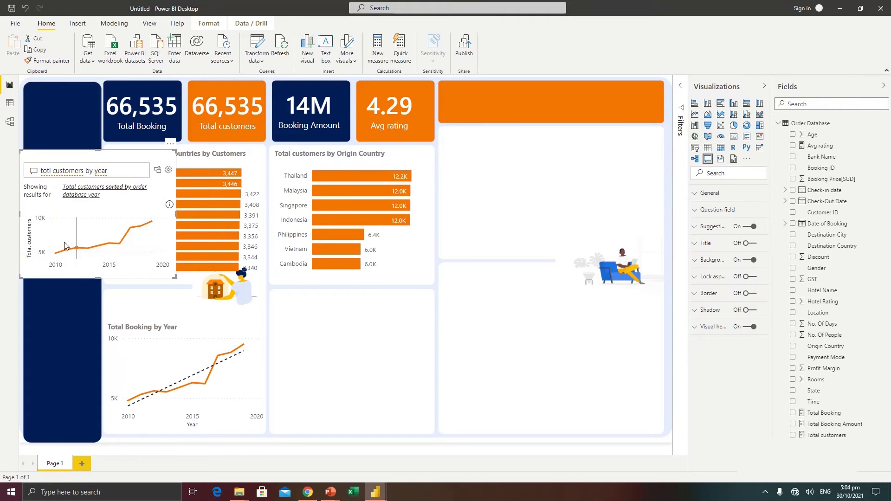
pyautogui.click(157, 173)
pyautogui.moveTo(141, 158); pyautogui.dragTo(428, 340)
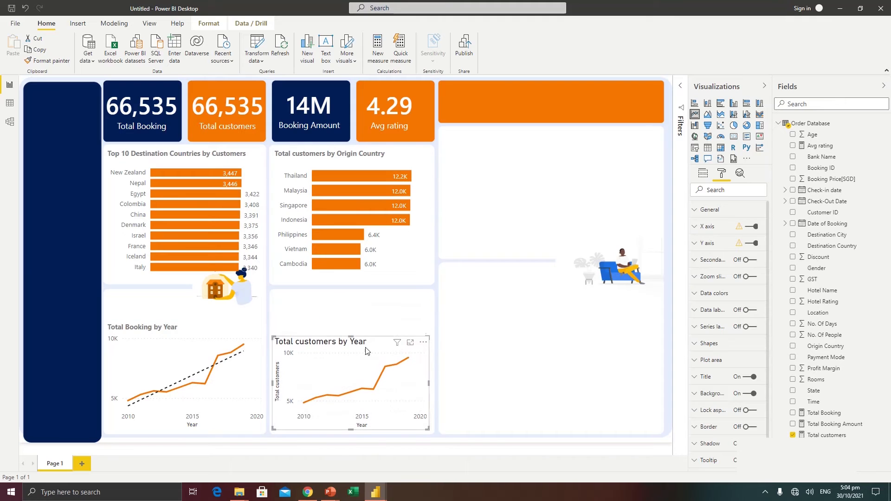
# Copy the Total Booking by Year chart's formatting onto the Total customers by Year chart and extend its upper edge to align both charts.
pyautogui.click(171, 349)
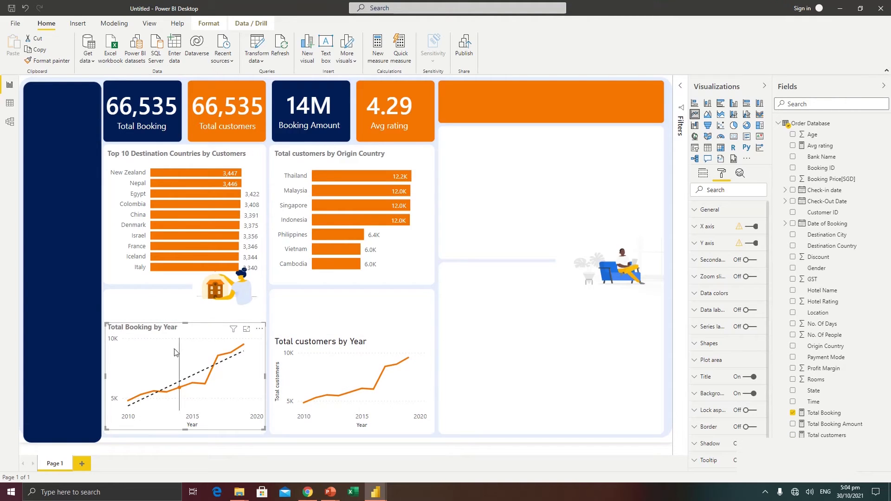
pyautogui.click(54, 62)
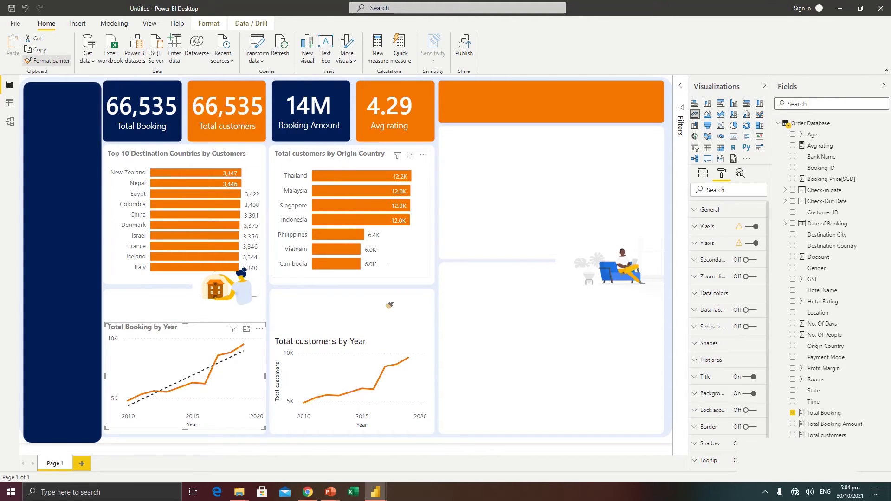
pyautogui.click(356, 343)
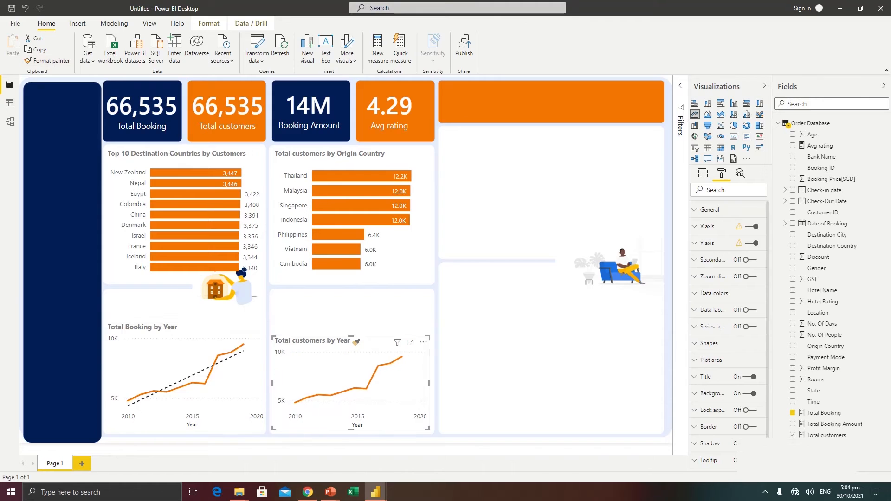
pyautogui.moveTo(276, 341); pyautogui.dragTo(276, 328)
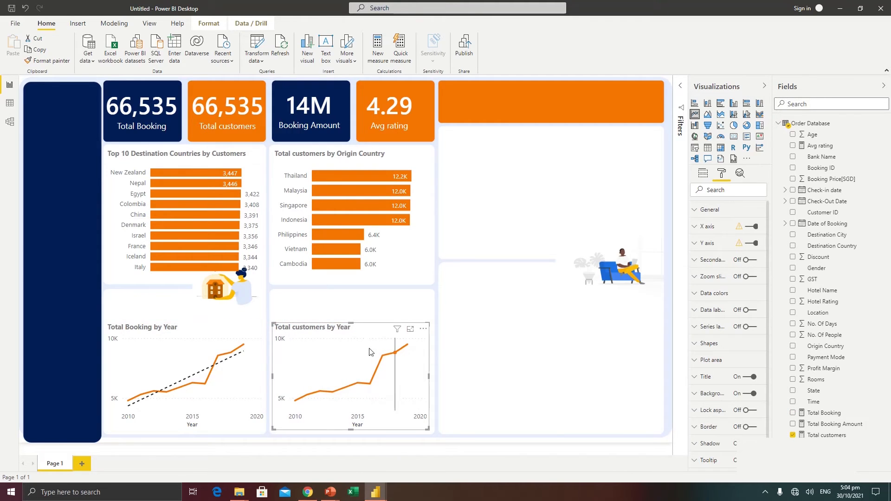
# Add a trend line to the Total customers by Year line chart.
pyautogui.click(740, 173)
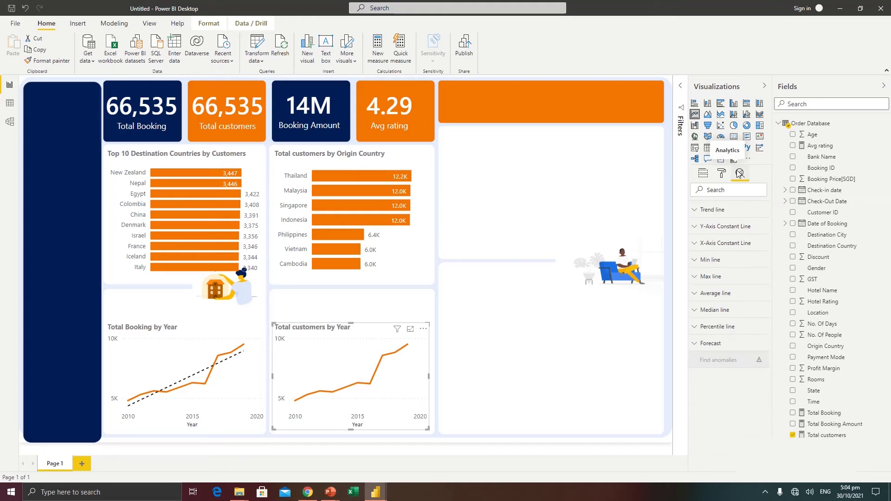
pyautogui.click(715, 212)
pyautogui.click(711, 231)
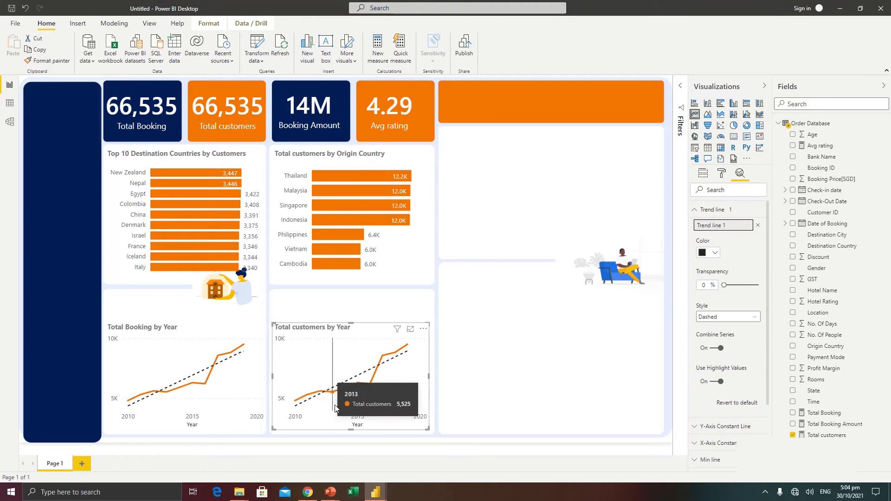
pyautogui.click(499, 321)
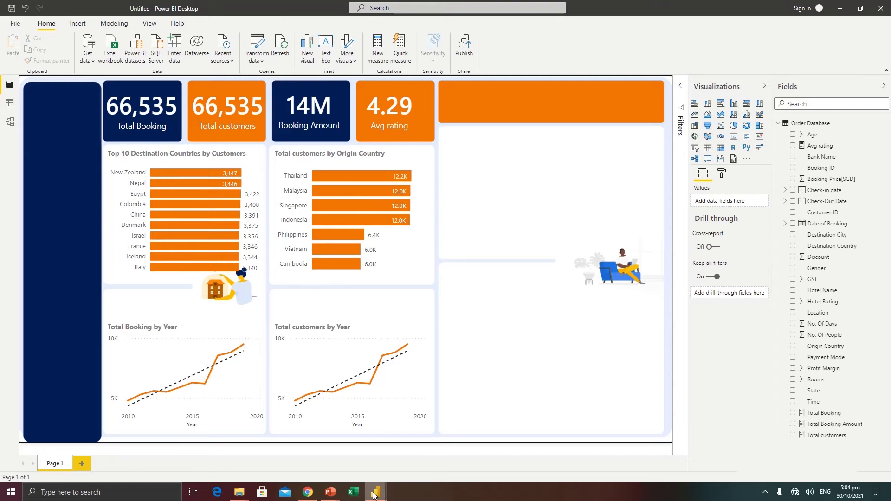
# Check the top hotels table in the finished Hotel Booking report, and return to the untitled report.
pyautogui.moveTo(376, 485)
pyautogui.click(361, 470)
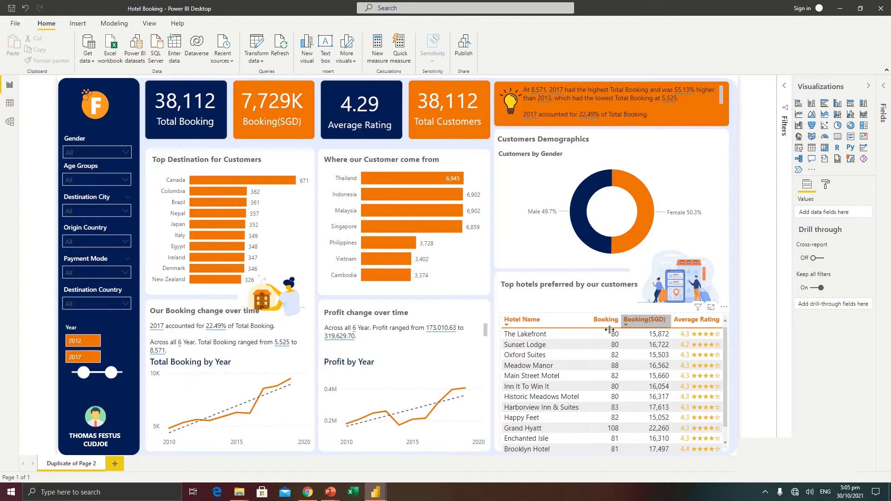
pyautogui.moveTo(375, 492)
pyautogui.click(413, 459)
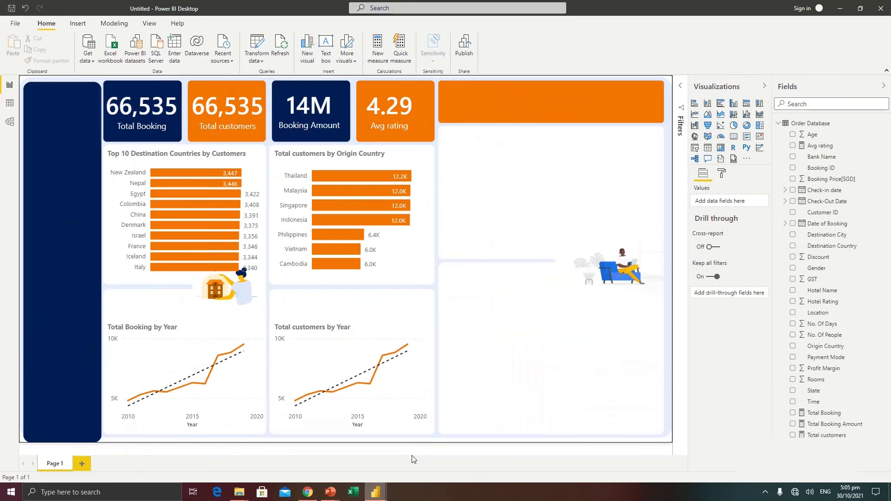
# Insert an enlarged table visual with the fields Hotel Name, Total Booking, Total Booking Amount and Avg rating.
pyautogui.click(708, 148)
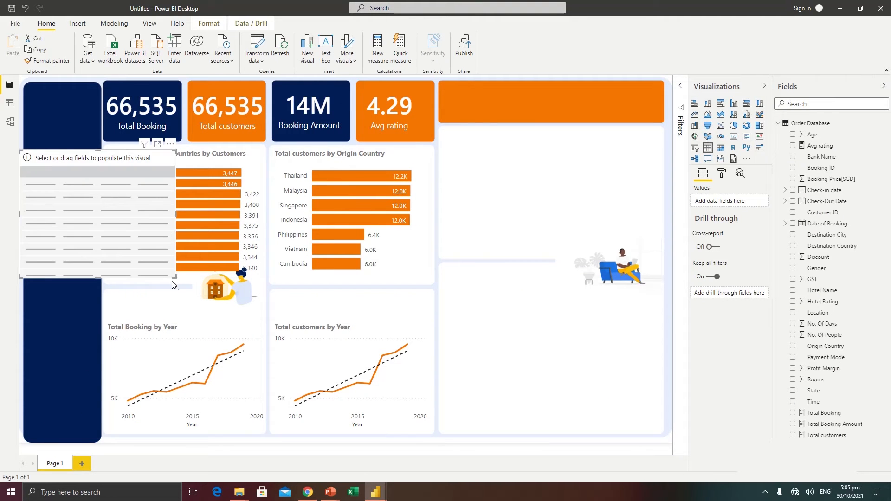
pyautogui.moveTo(175, 278); pyautogui.dragTo(277, 338)
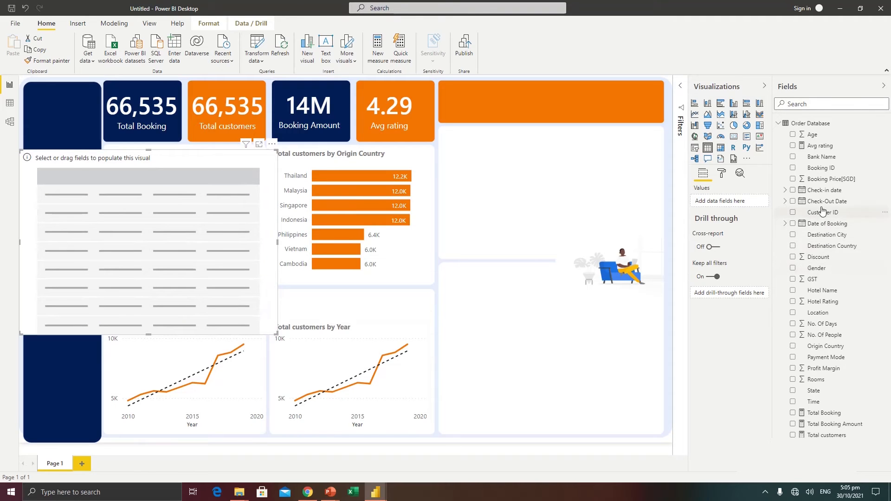
pyautogui.moveTo(823, 293); pyautogui.dragTo(727, 204)
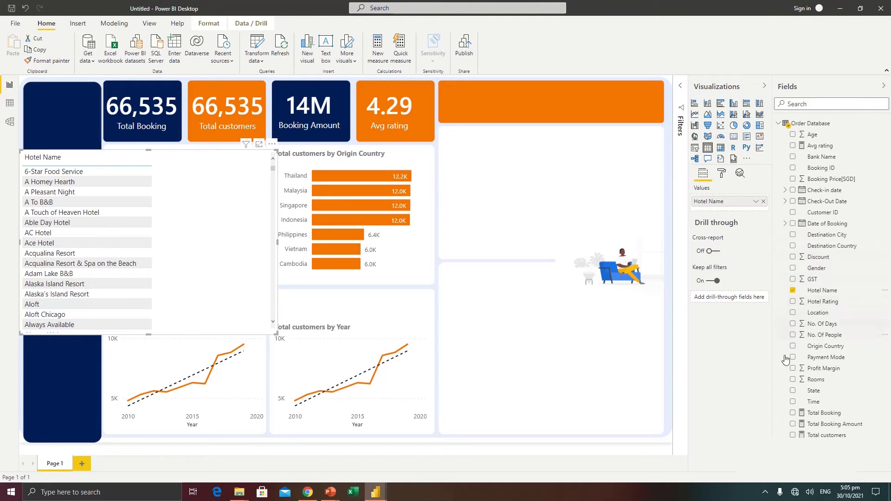
pyautogui.moveTo(824, 416); pyautogui.dragTo(732, 213)
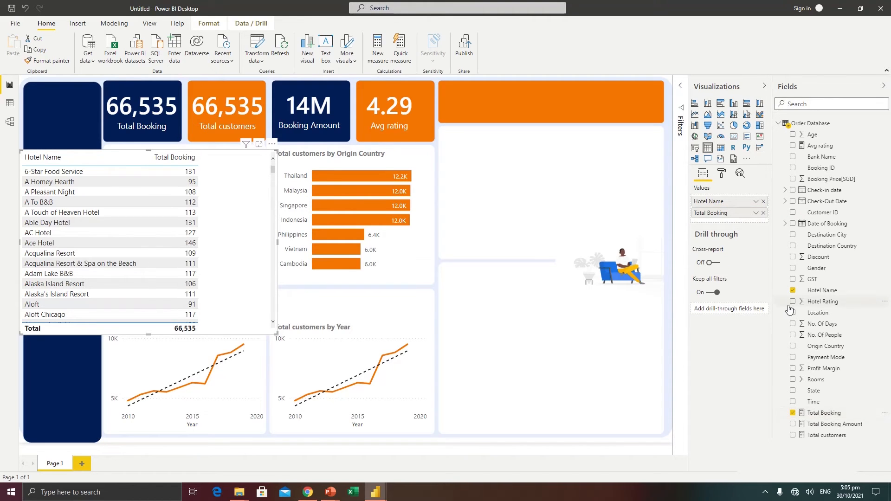
pyautogui.moveTo(815, 429); pyautogui.dragTo(733, 222)
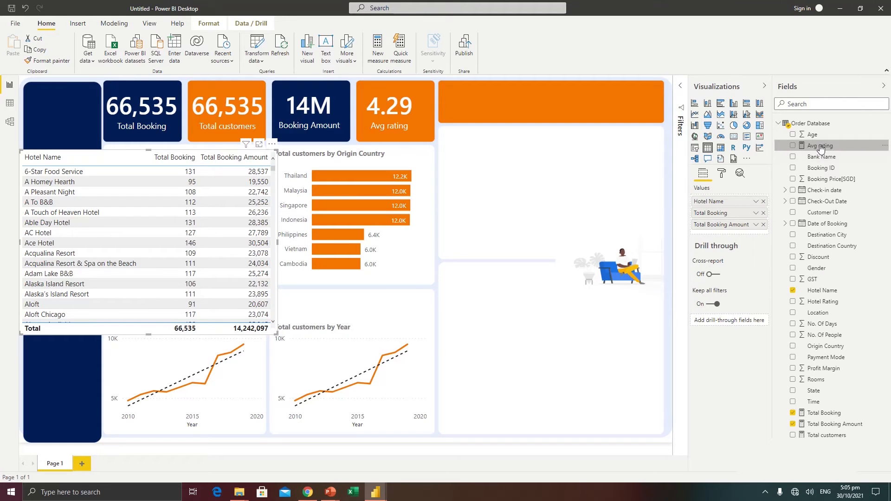
pyautogui.moveTo(821, 148); pyautogui.dragTo(728, 231)
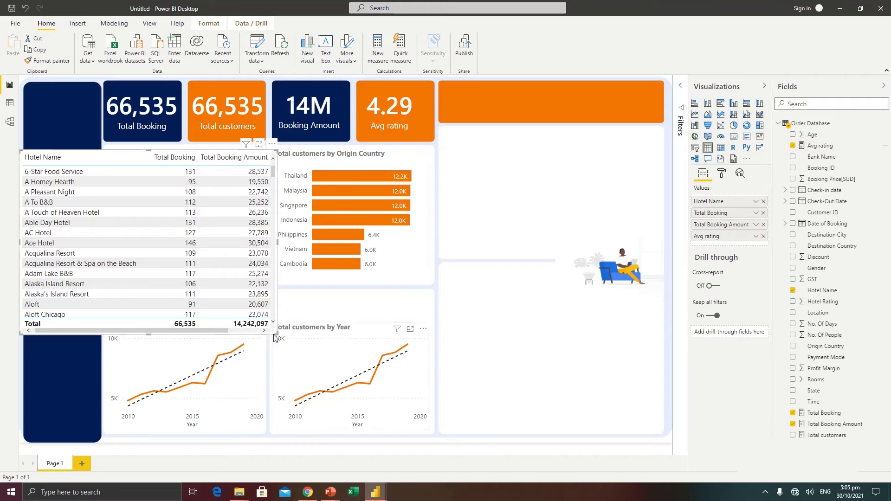
# Resize the hotel table to fit the empty panel below the seated-person illustration, and narrow its Hotel Name column so all columns fit.
pyautogui.moveTo(280, 333); pyautogui.dragTo(406, 411)
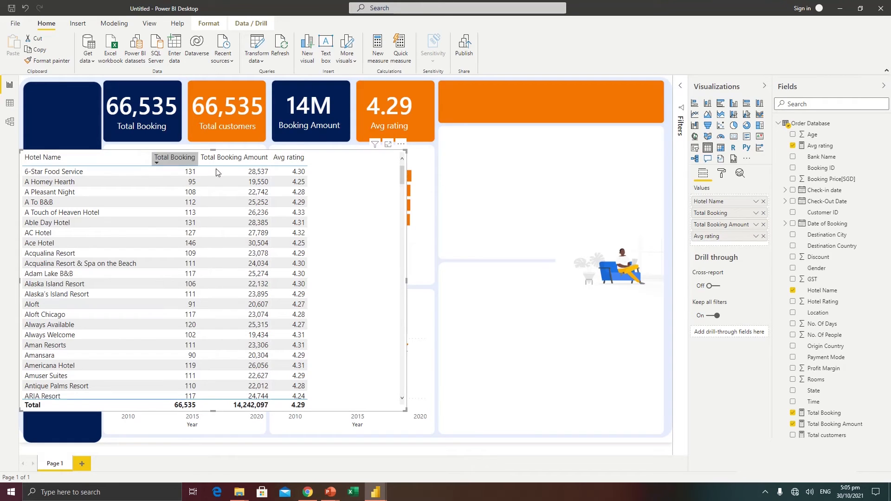
pyautogui.moveTo(321, 149); pyautogui.dragTo(439, 196)
pyautogui.click(386, 279)
pyautogui.moveTo(407, 408); pyautogui.dragTo(342, 426)
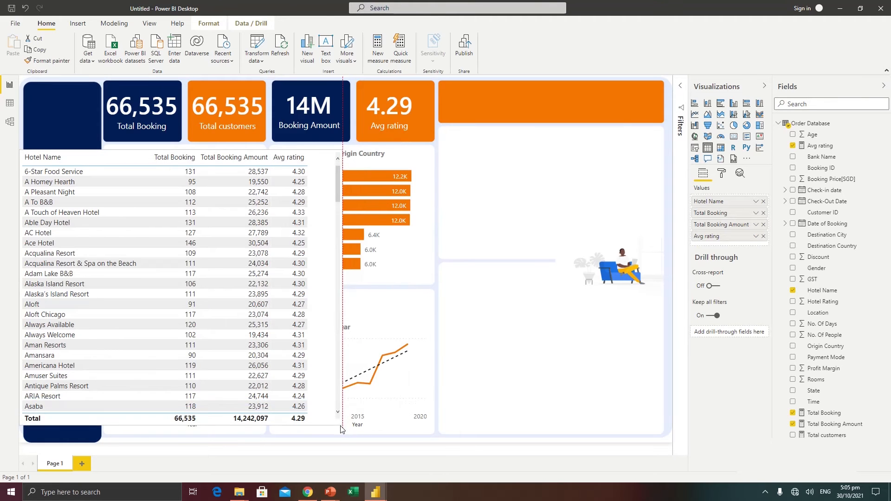
pyautogui.moveTo(185, 181); pyautogui.dragTo(515, 196)
pyautogui.moveTo(350, 167); pyautogui.dragTo(439, 271)
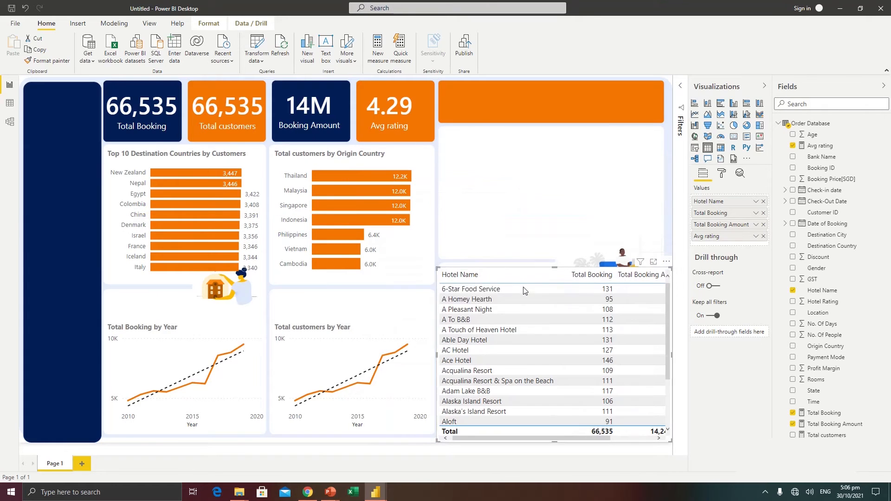
pyautogui.moveTo(570, 282); pyautogui.dragTo(505, 282)
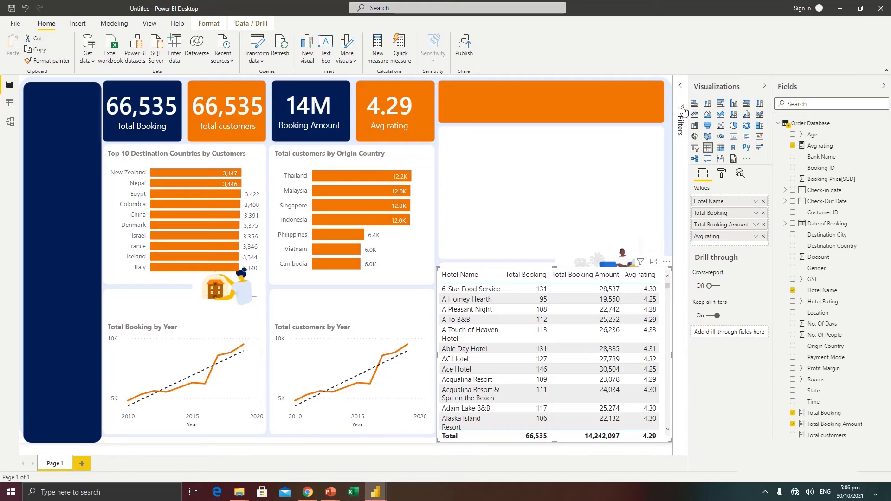
# Filter the hotel table's Hotel Name field to the top 10 by Total Booking.
pyautogui.click(680, 90)
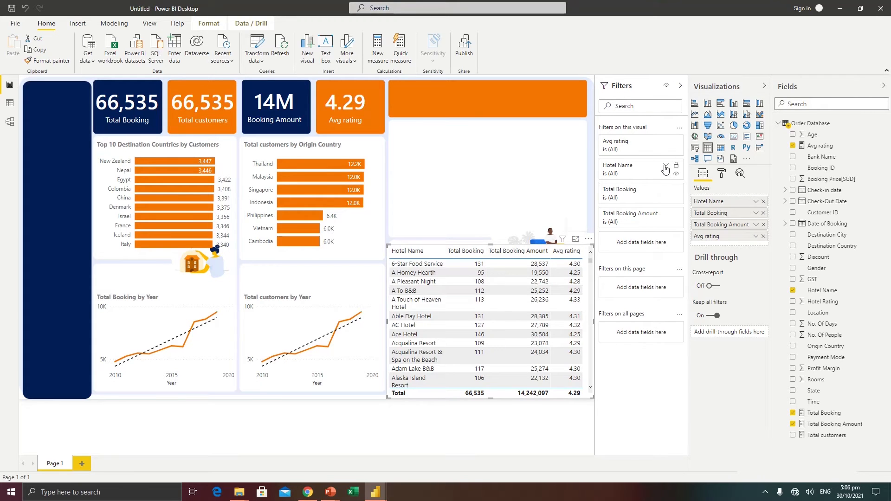
pyautogui.click(666, 166)
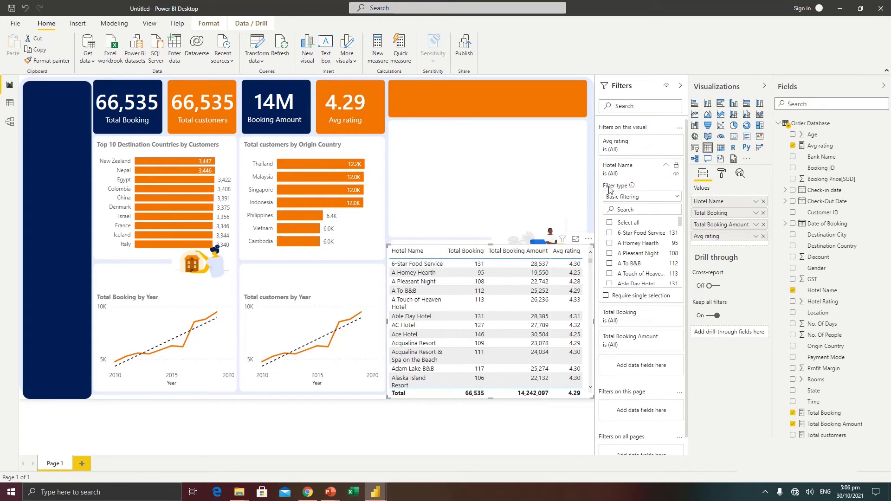
pyautogui.click(638, 198)
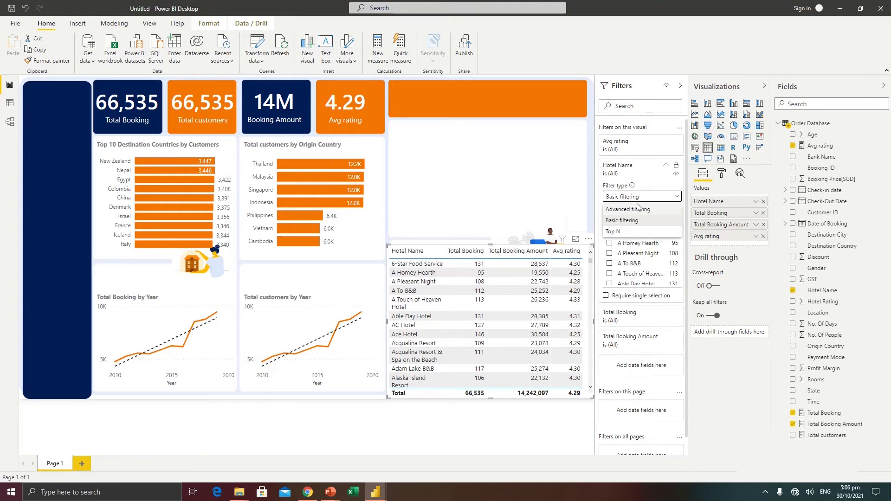
pyautogui.click(617, 235)
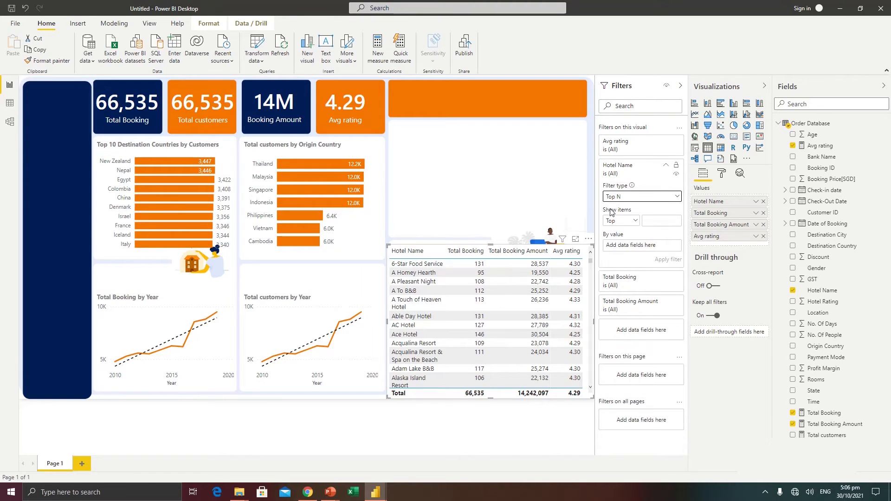
pyautogui.click(645, 221)
pyautogui.moveTo(825, 414); pyautogui.dragTo(641, 252)
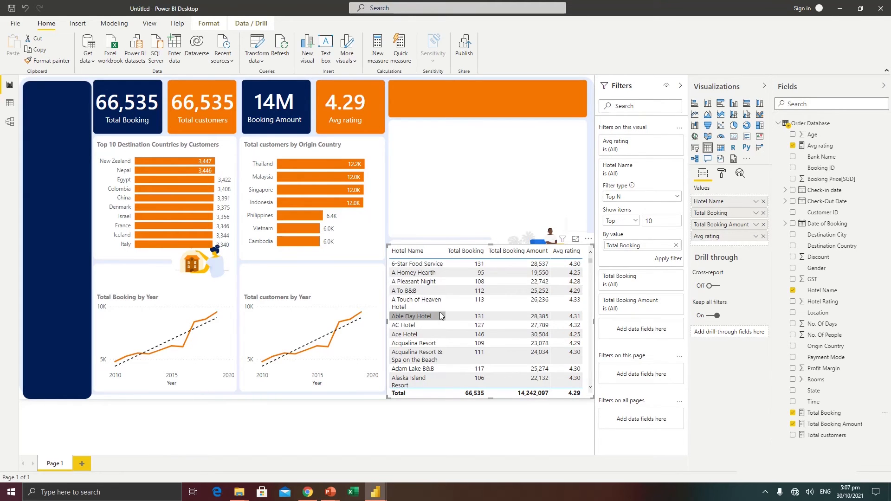
pyautogui.scroll(-4, 438, 314)
pyautogui.scroll(-5, 437, 316)
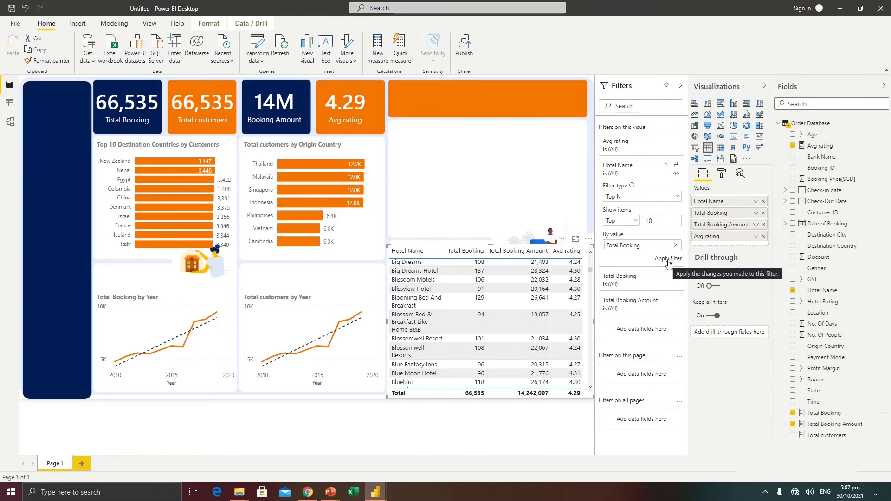
pyautogui.click(669, 259)
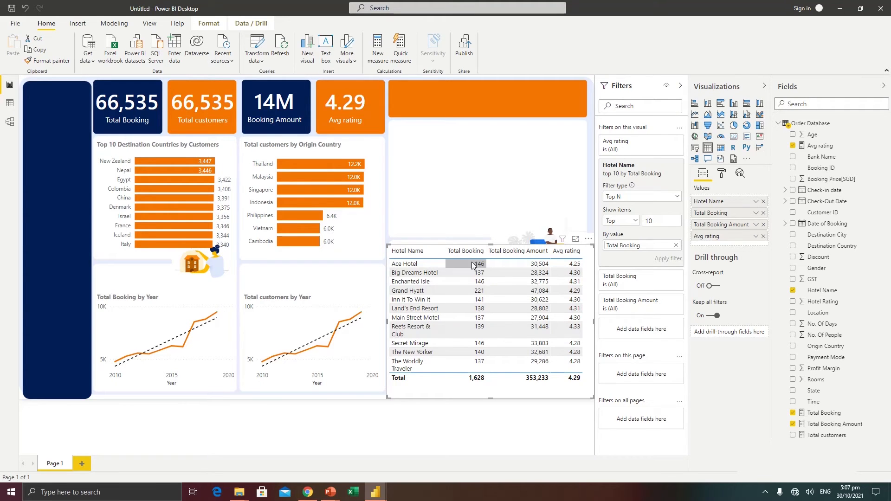
# Sort the hotel table by Total Booking in descending order and collapse the filter settings.
pyautogui.click(452, 253)
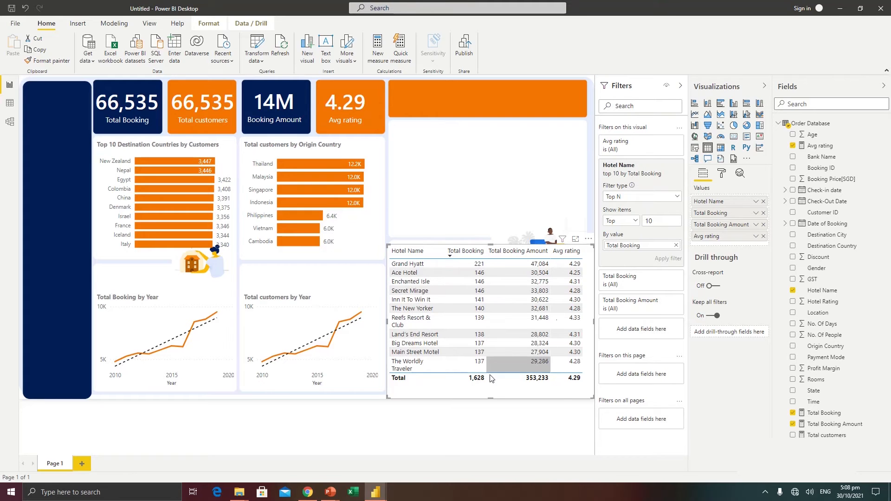
pyautogui.click(680, 88)
pyautogui.click(649, 237)
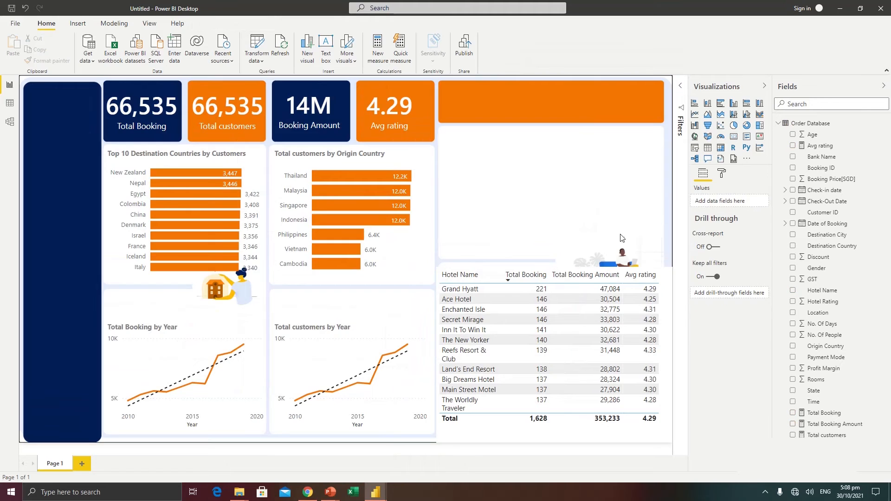
# Turn off the hotel table's background and shrink the table to fit inside its white panel.
pyautogui.click(490, 271)
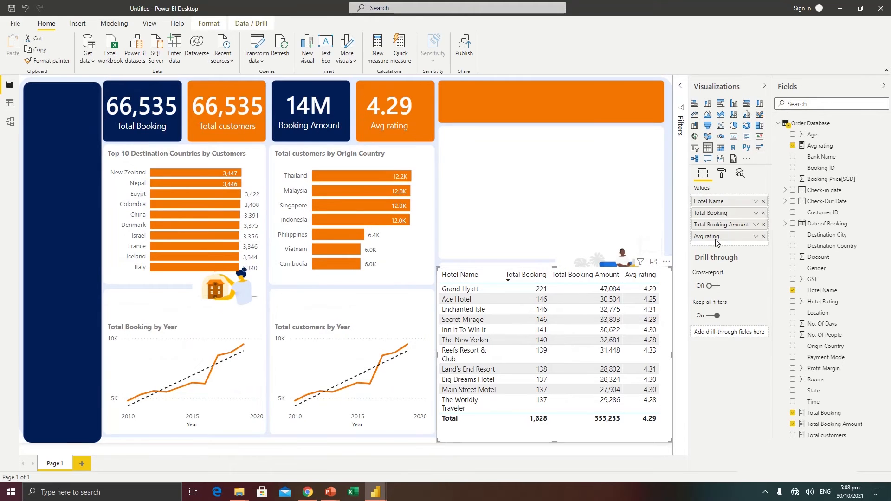
pyautogui.click(723, 176)
pyautogui.click(748, 361)
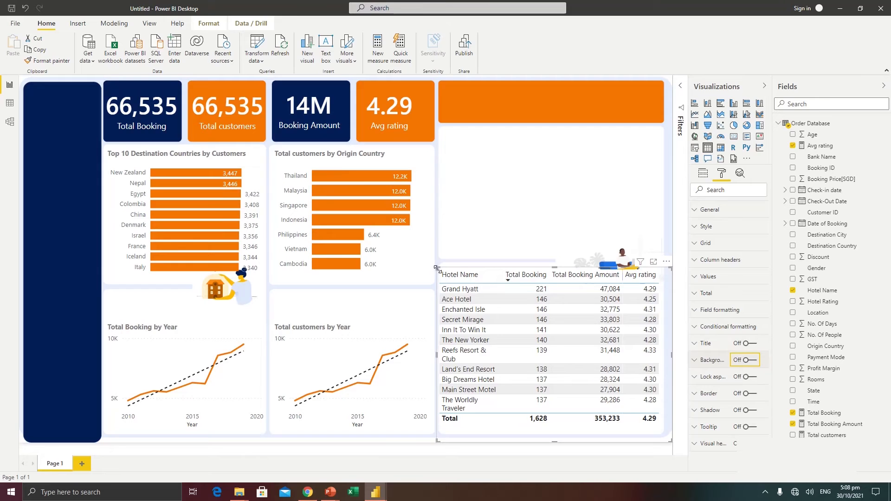
pyautogui.moveTo(438, 269); pyautogui.dragTo(449, 272)
pyautogui.moveTo(672, 442)
pyautogui.mouseDown()
pyautogui.moveTo(650, 429)
pyautogui.moveTo(665, 433)
pyautogui.mouseUp()
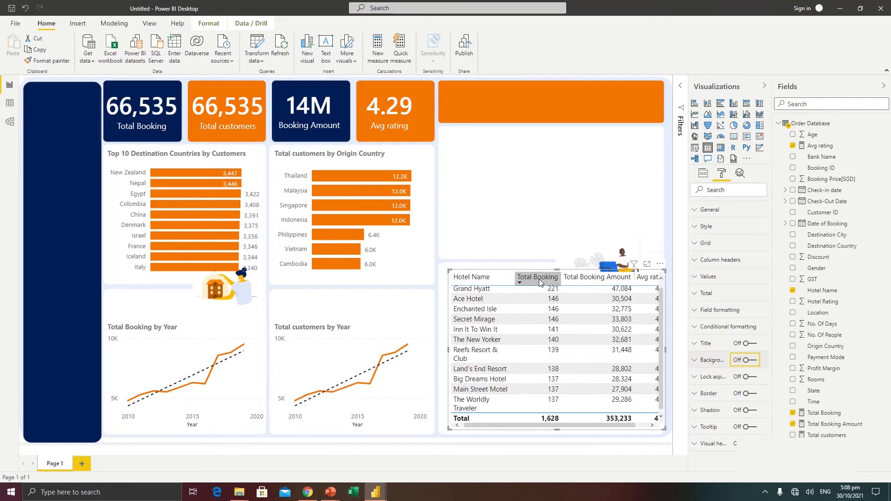
pyautogui.moveTo(562, 282); pyautogui.dragTo(563, 282)
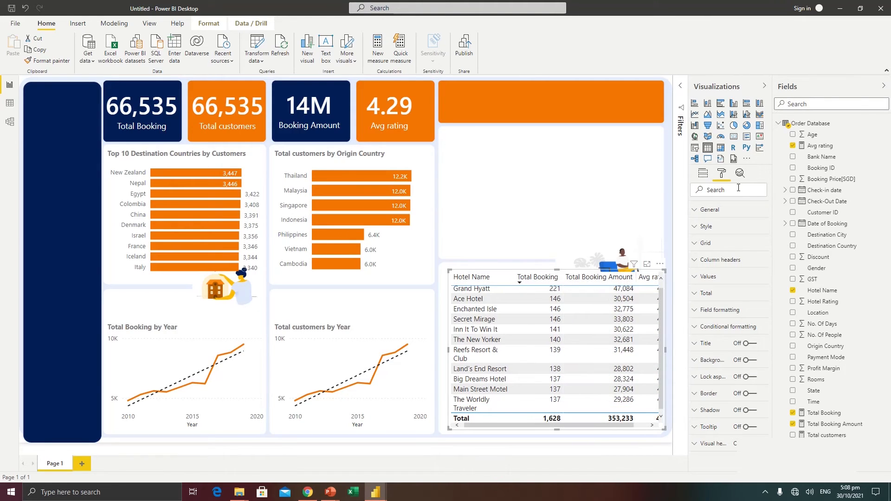
# Rename the Total Booking Amount column in the hotel table to Booking Amount.
pyautogui.click(703, 174)
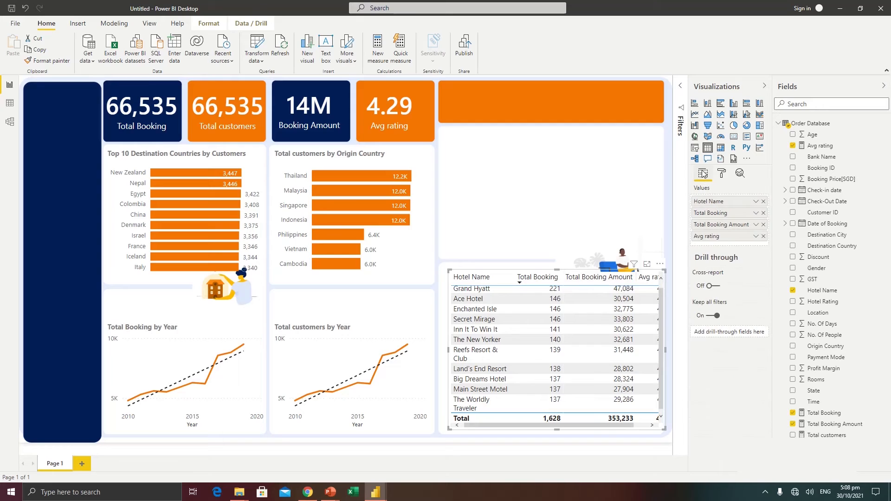
pyautogui.doubleClick(713, 225)
pyautogui.click(708, 224)
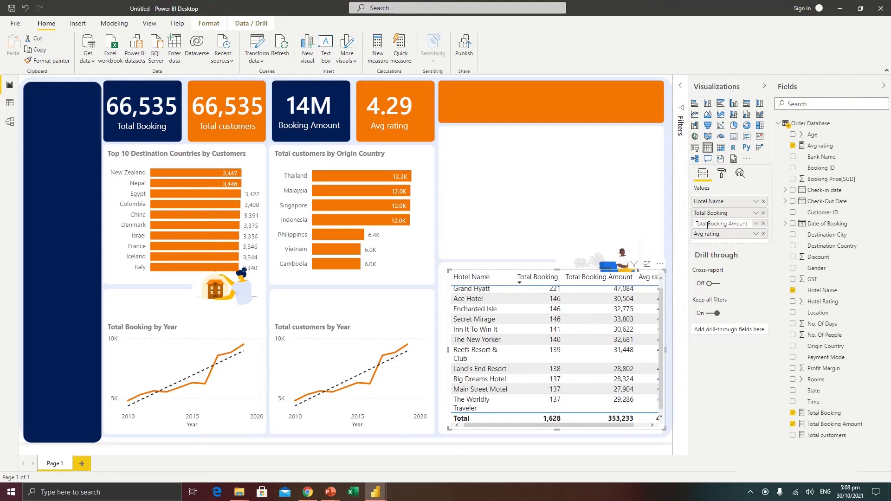
pyautogui.press('BackSpace')
pyautogui.press('BackSpace')
pyautogui.press('BackSpace')
pyautogui.press('BackSpace')
pyautogui.press('BackSpace')
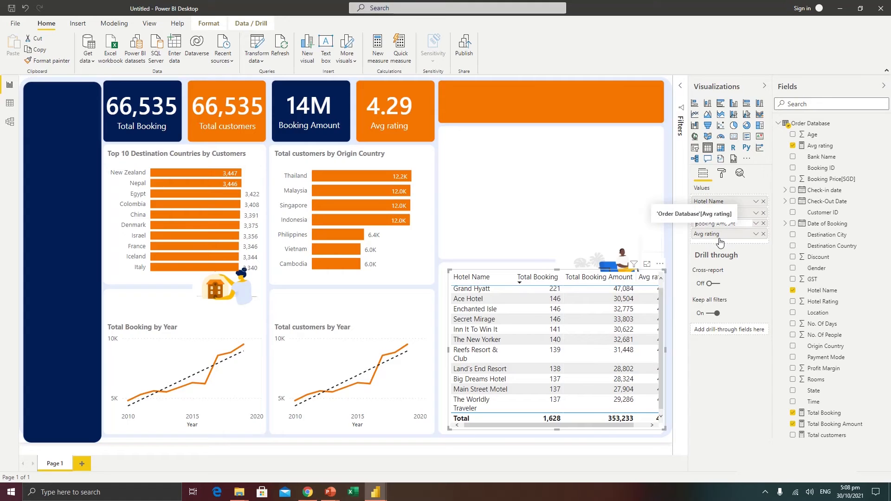
pyautogui.press('Return')
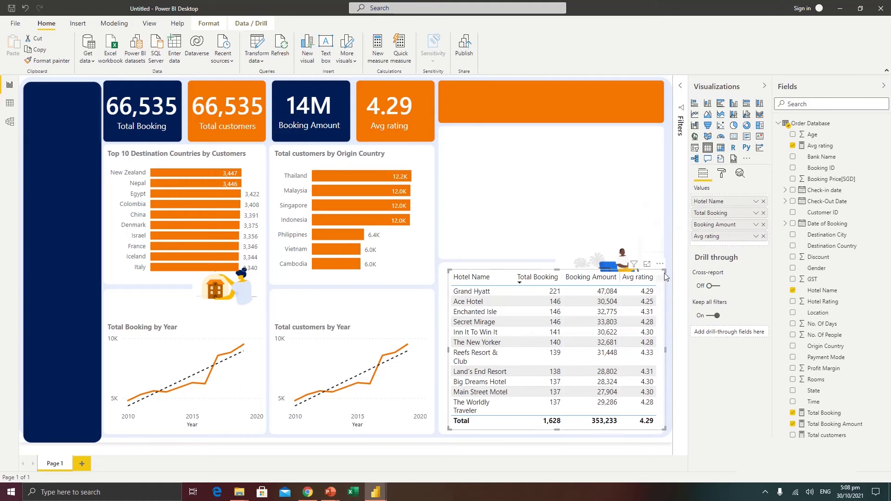
# Reposition and resize the hotel table so it fills the panel just below the seated-person illustration.
pyautogui.moveTo(665, 272); pyautogui.dragTo(665, 291)
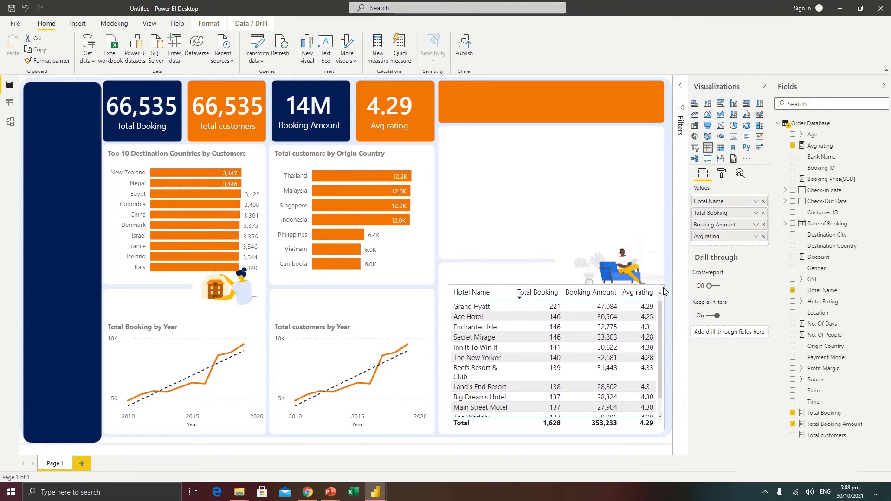
pyautogui.moveTo(477, 291); pyautogui.dragTo(467, 280)
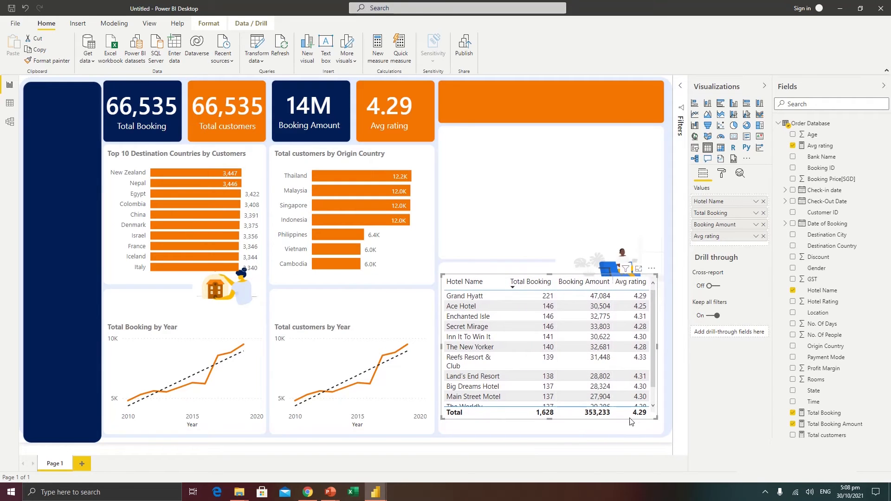
pyautogui.moveTo(655, 422); pyautogui.dragTo(666, 438)
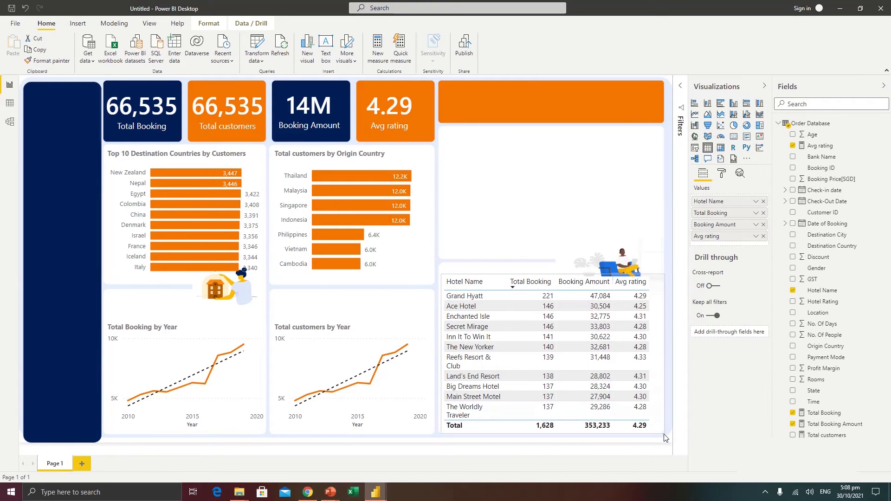
pyautogui.click(554, 253)
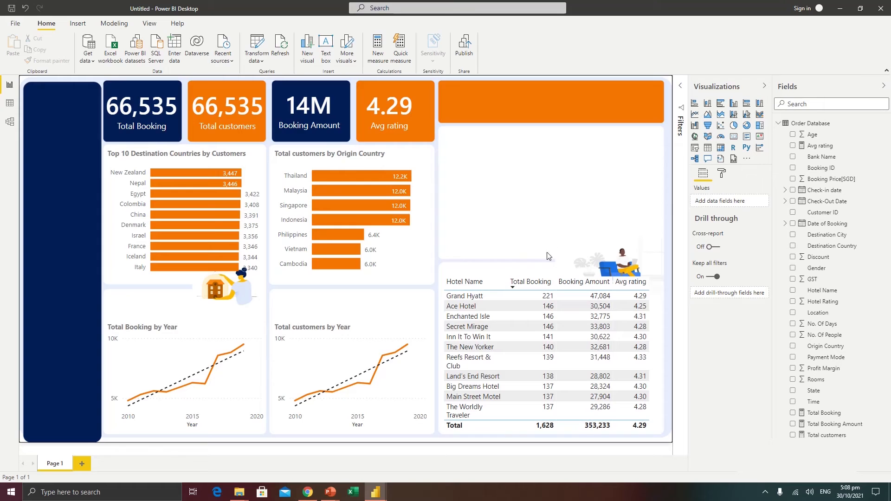
# Turn on the hotel table's title with the text "Top 10 Hotels by Total Booking".
pyautogui.click(497, 277)
pyautogui.click(722, 176)
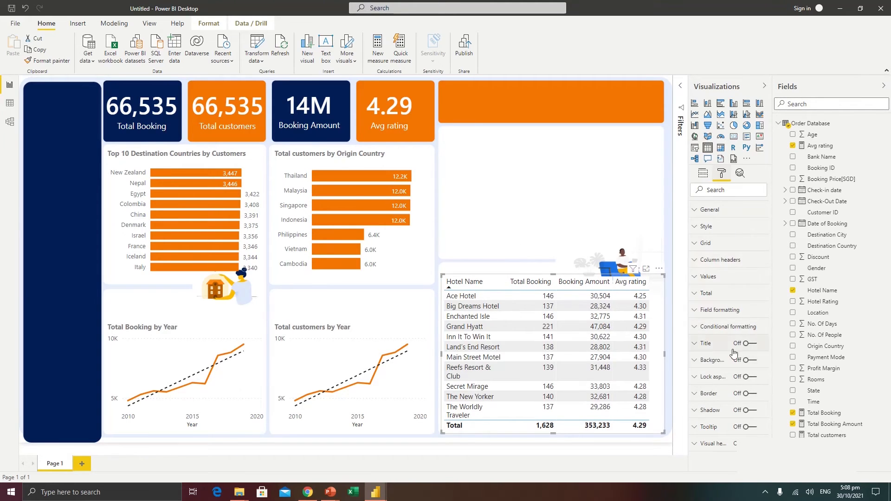
pyautogui.click(752, 345)
pyautogui.click(695, 346)
pyautogui.click(713, 369)
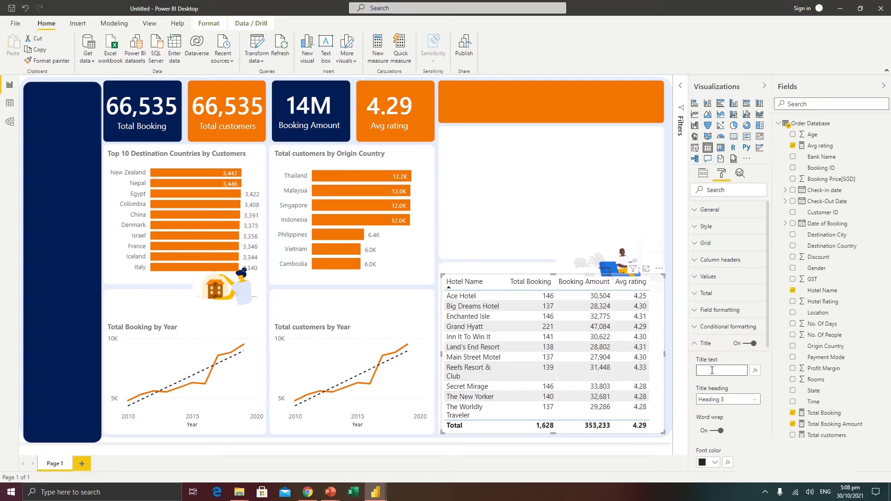
pyautogui.write('Top 10 Hotels by Total Booking')
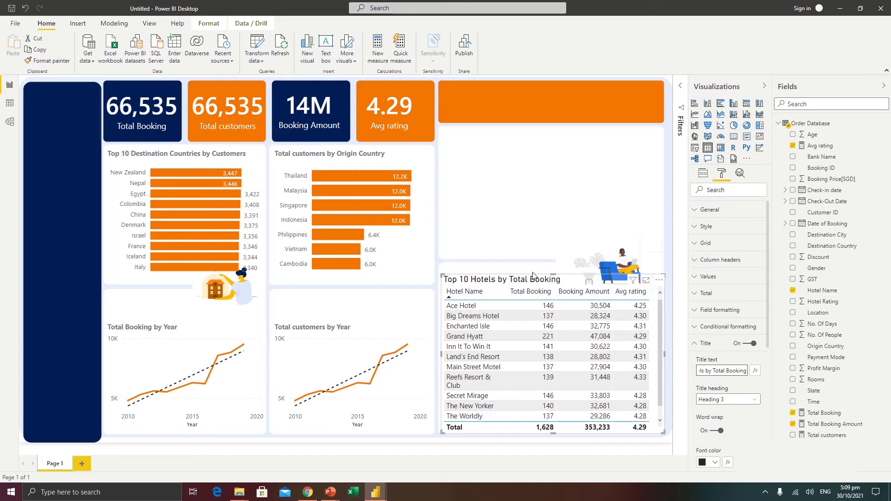
# Format the hotel table's title as 10 pt Segoe UI Semibold in grey.
pyautogui.scroll(-3, 715, 404)
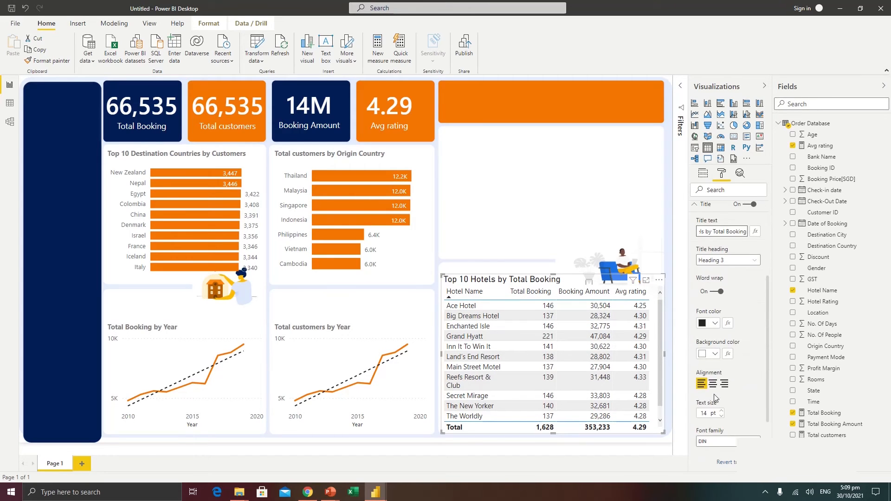
pyautogui.click(706, 413)
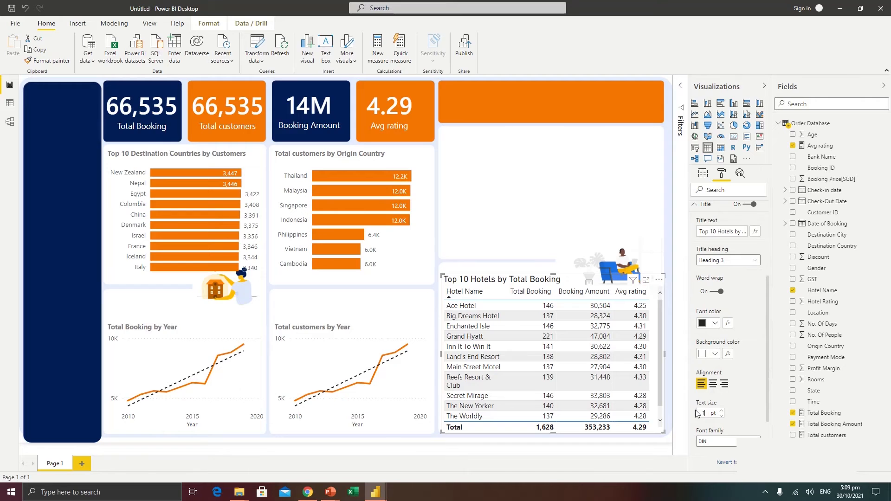
pyautogui.write('0')
pyautogui.click(725, 442)
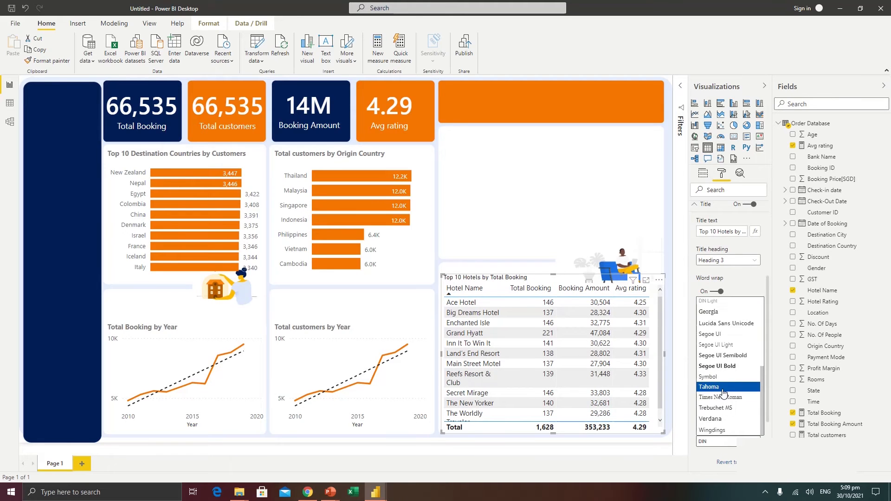
pyautogui.click(725, 356)
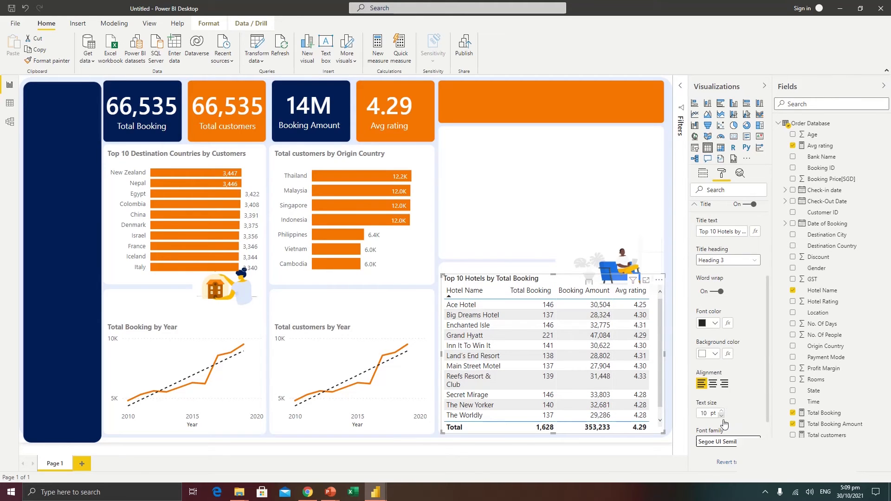
pyautogui.scroll(2, 720, 399)
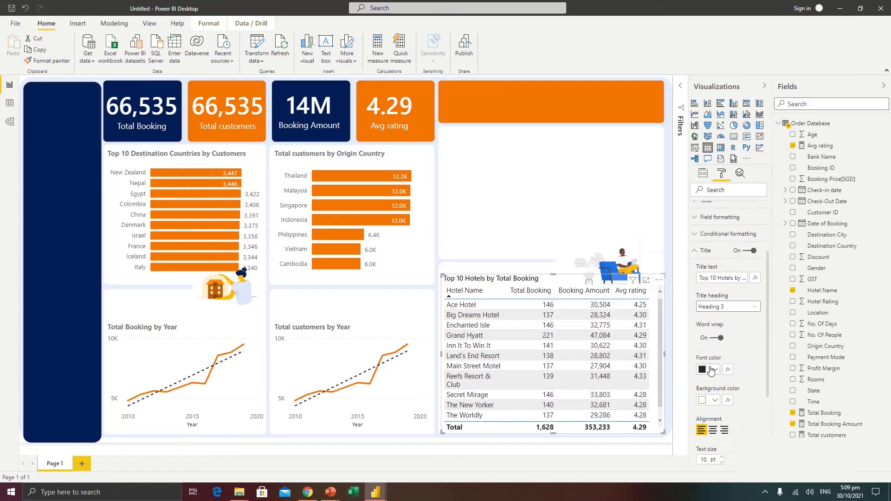
pyautogui.click(712, 371)
pyautogui.click(712, 329)
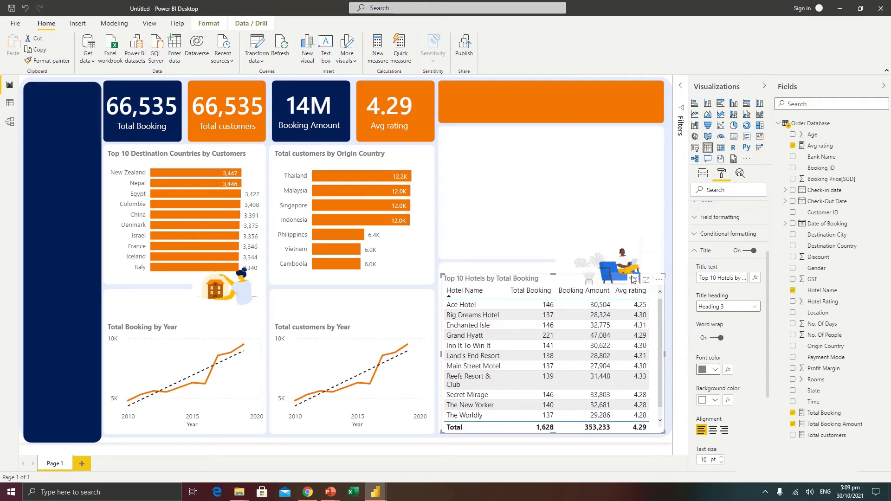
pyautogui.click(632, 238)
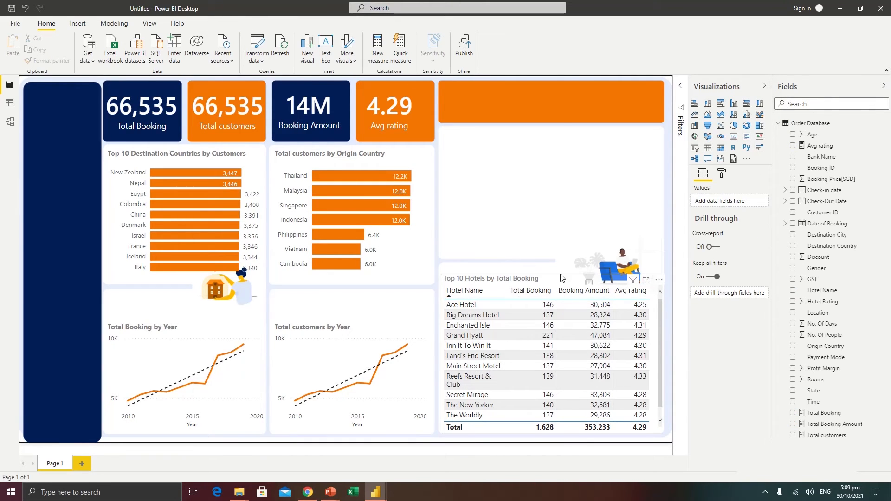
# Set the outline color of the hotel table's grid to orange.
pyautogui.click(543, 297)
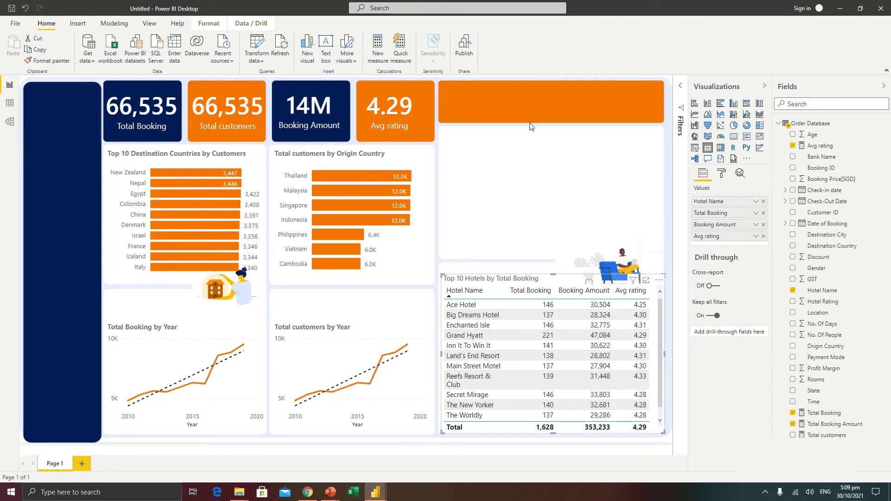
pyautogui.click(723, 175)
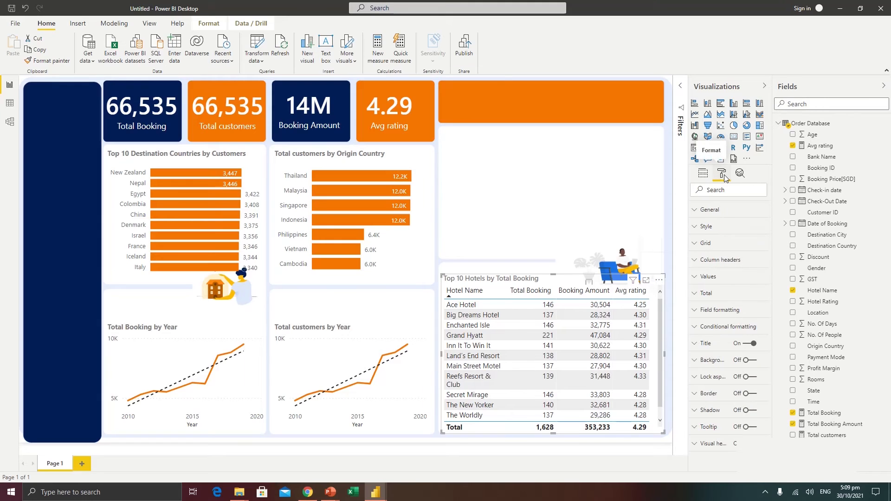
pyautogui.click(713, 247)
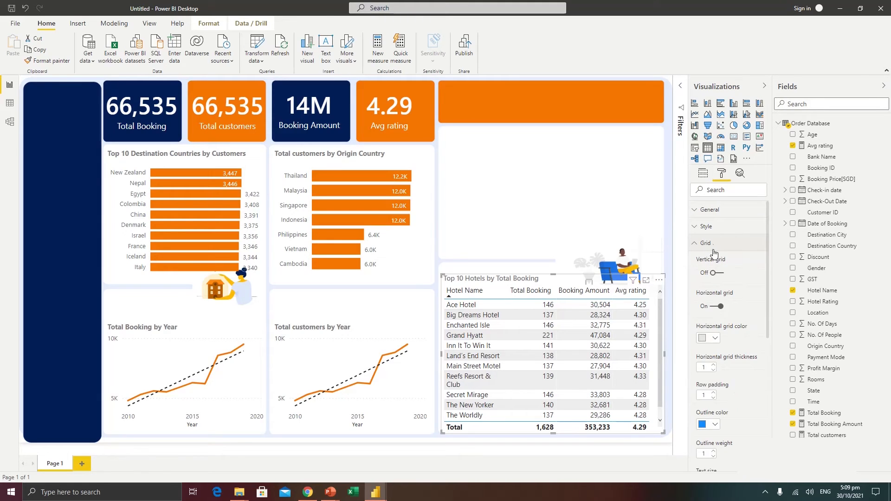
pyautogui.scroll(-3, 714, 354)
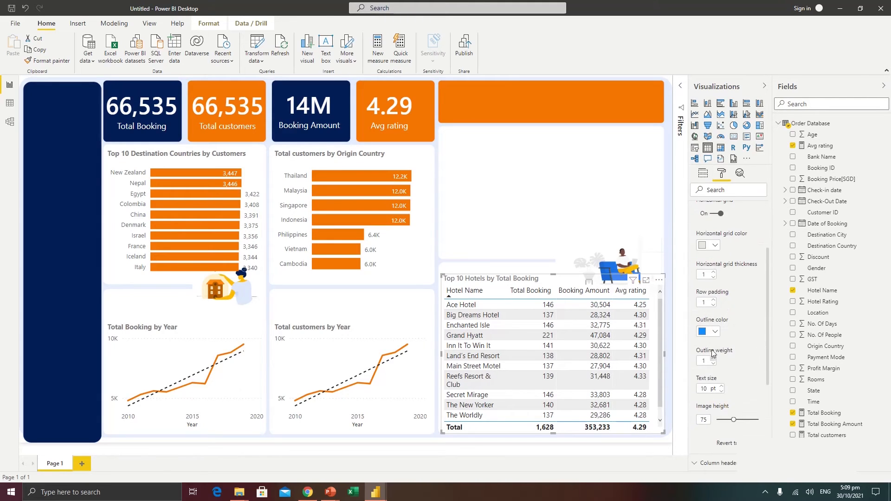
pyautogui.click(714, 331)
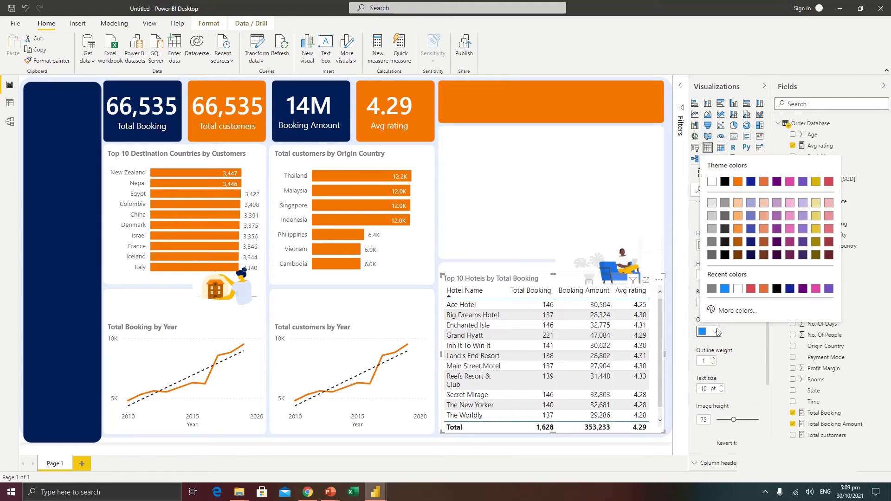
pyautogui.click(764, 289)
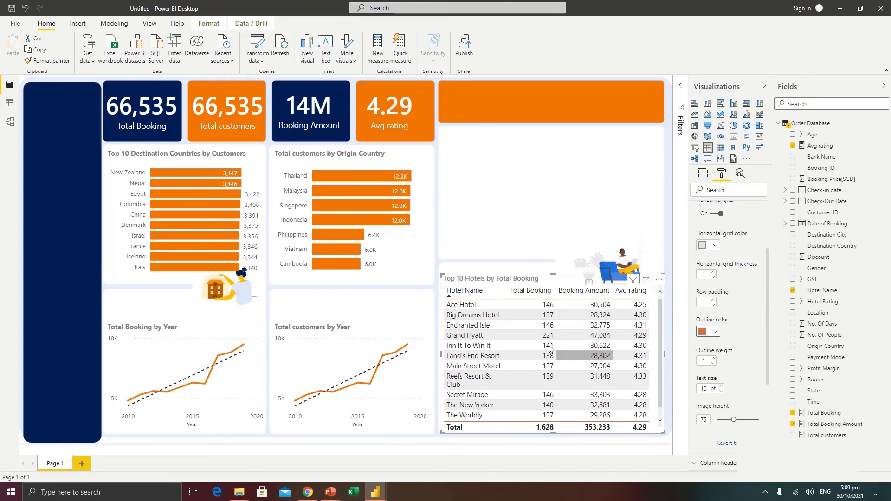
pyautogui.click(534, 225)
# Check the finished Hotel Booking report for reference, and insert a donut chart sized to the empty panel below the orange banner.
pyautogui.moveTo(375, 496)
pyautogui.click(337, 464)
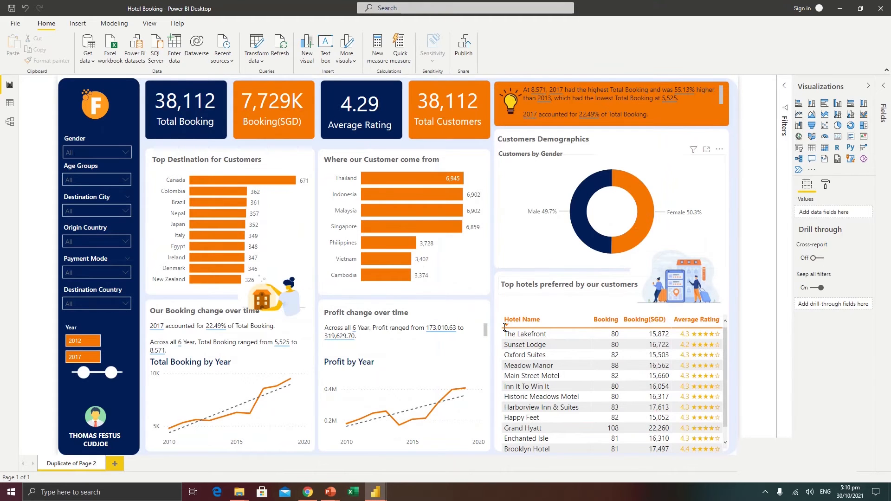
pyautogui.moveTo(376, 493)
pyautogui.click(423, 460)
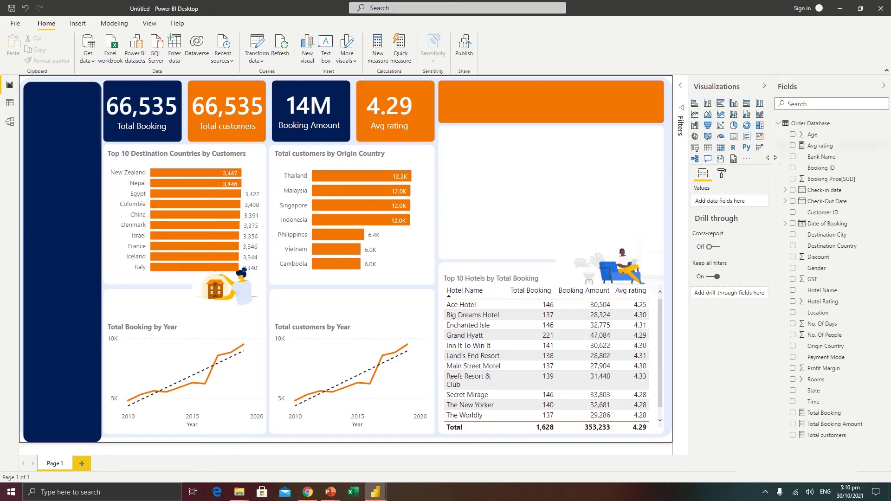
pyautogui.click(747, 129)
pyautogui.moveTo(114, 222); pyautogui.dragTo(506, 198)
pyautogui.moveTo(603, 257); pyautogui.dragTo(645, 254)
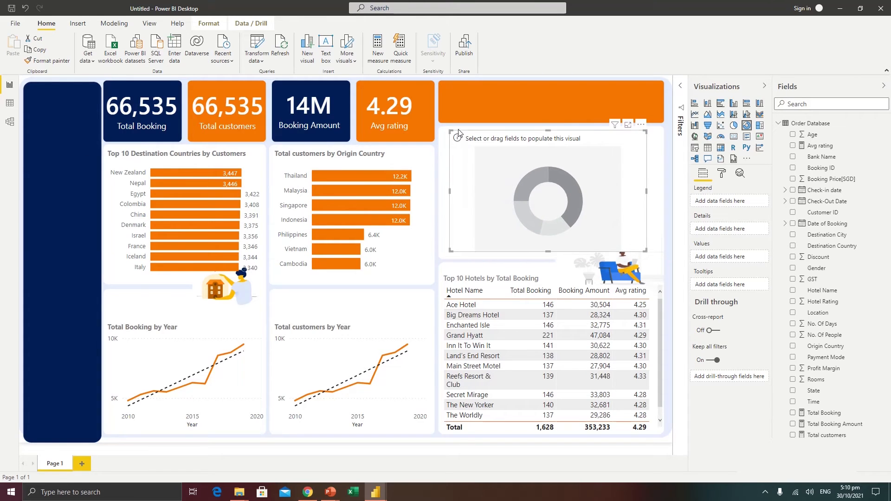
pyautogui.moveTo(450, 132); pyautogui.dragTo(446, 134)
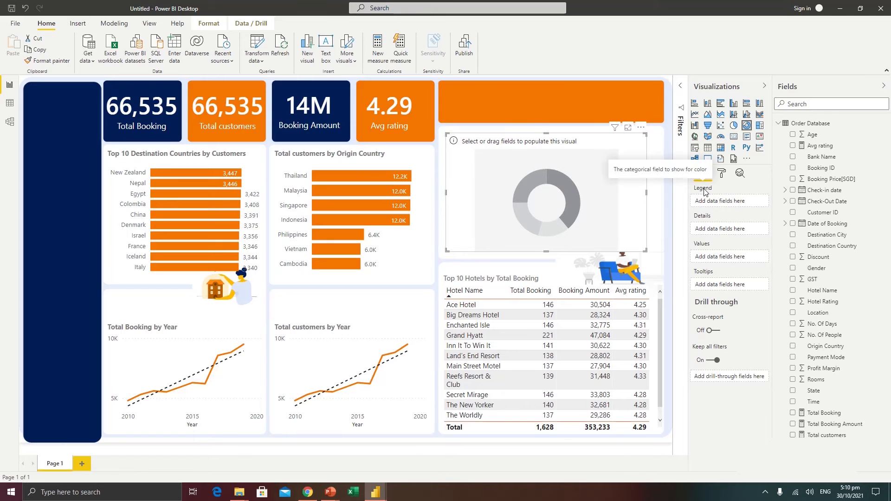
# Assign Gender as the donut chart's legend and Total customers as its values, and widen the chart to the panel's edge.
pyautogui.moveTo(816, 269); pyautogui.dragTo(729, 206)
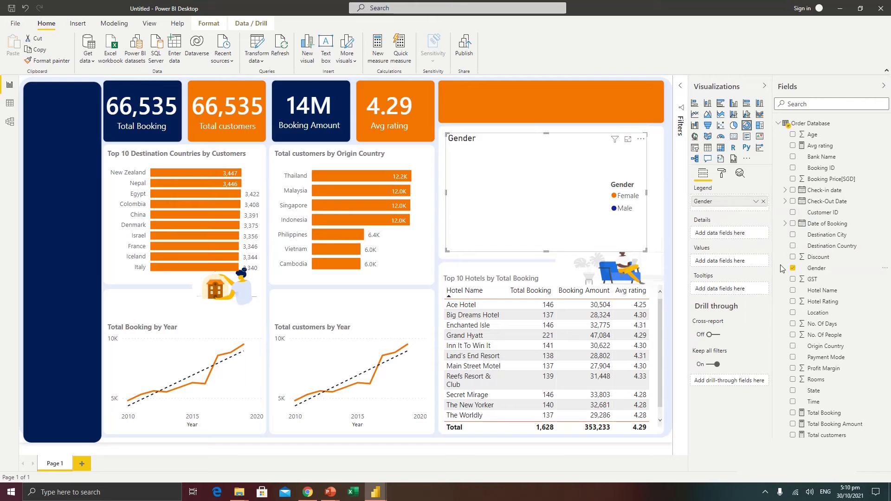
pyautogui.moveTo(818, 435); pyautogui.dragTo(726, 263)
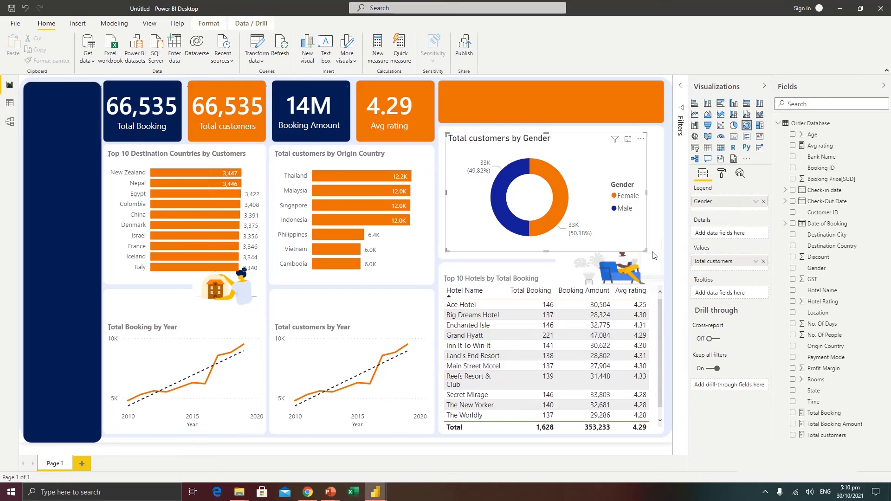
pyautogui.moveTo(646, 249); pyautogui.dragTo(660, 249)
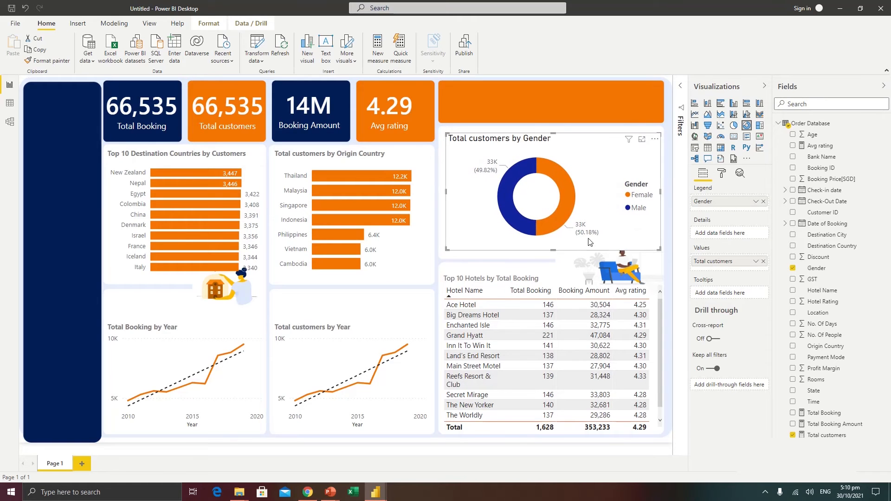
# Extend the donut chart to the panel's left edge and format its title as 10 pt Segoe UI Semibold in grey.
pyautogui.moveTo(446, 134); pyautogui.dragTo(441, 133)
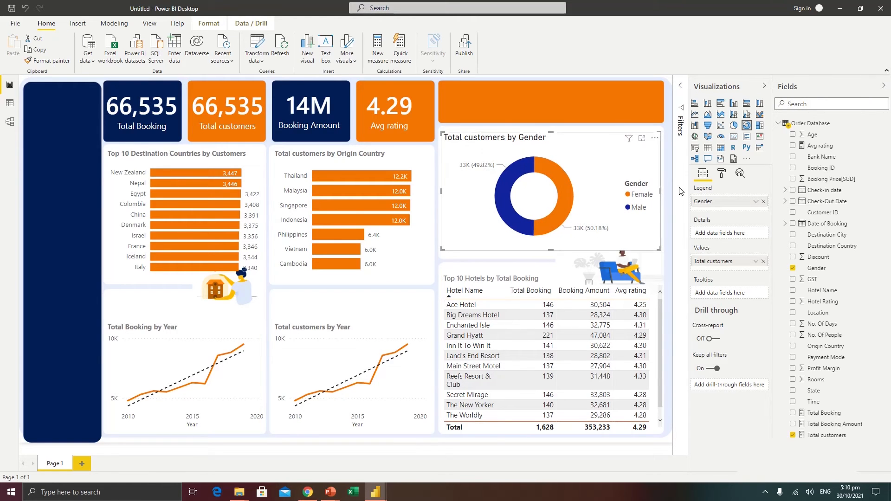
pyautogui.click(723, 174)
pyautogui.click(715, 295)
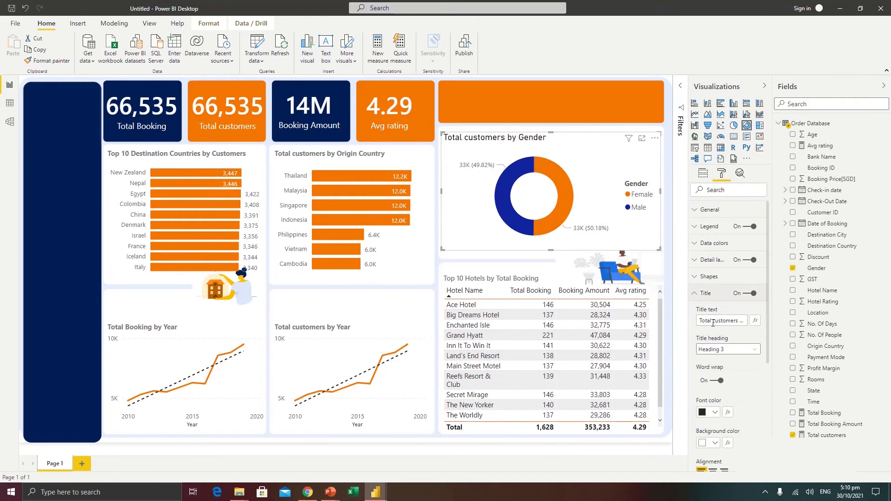
pyautogui.scroll(-3, 713, 382)
pyautogui.click(717, 391)
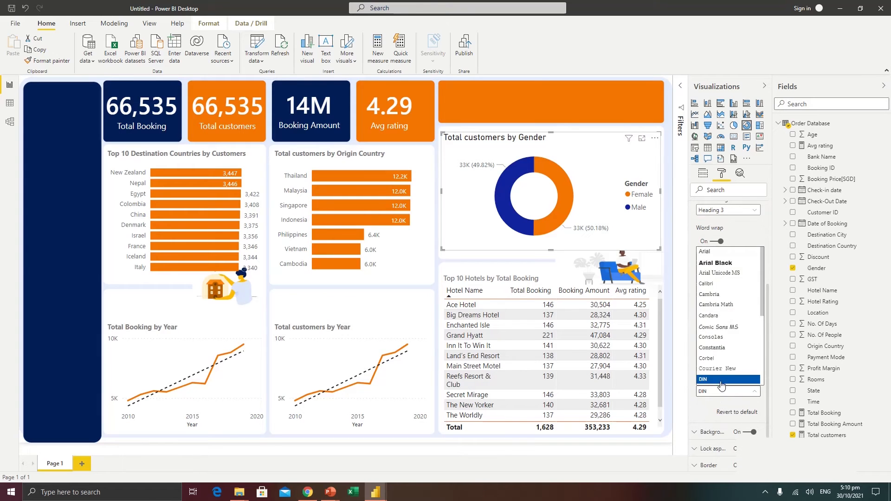
pyautogui.click(722, 346)
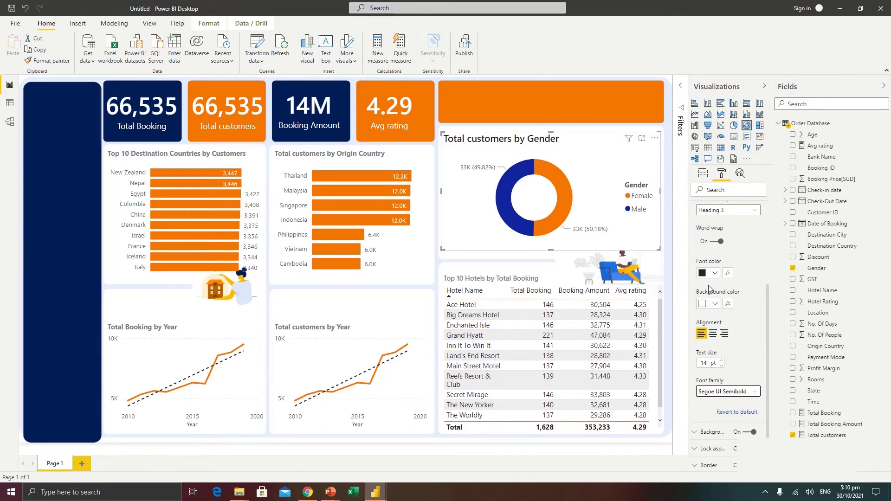
pyautogui.click(714, 273)
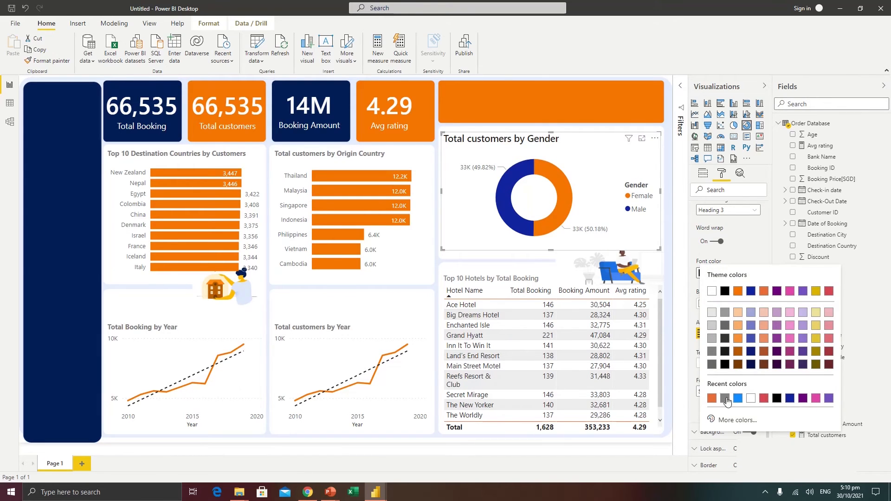
pyautogui.click(725, 398)
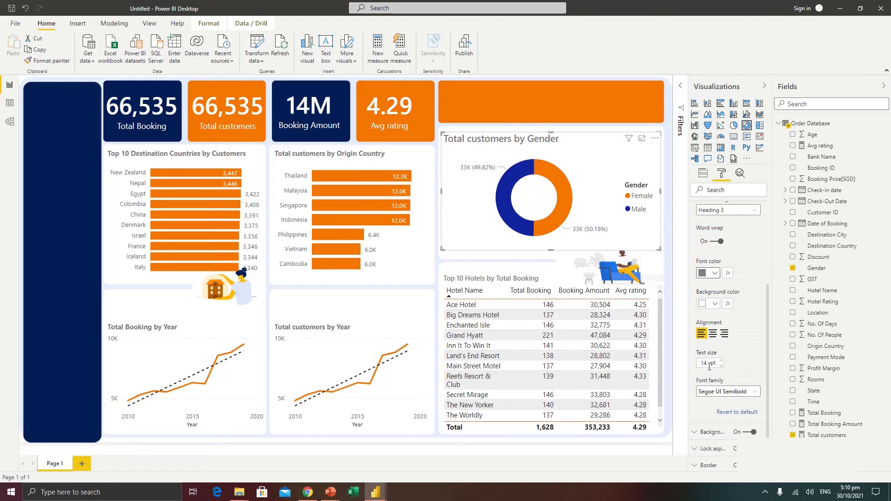
pyautogui.moveTo(706, 363); pyautogui.dragTo(698, 363)
pyautogui.write('10')
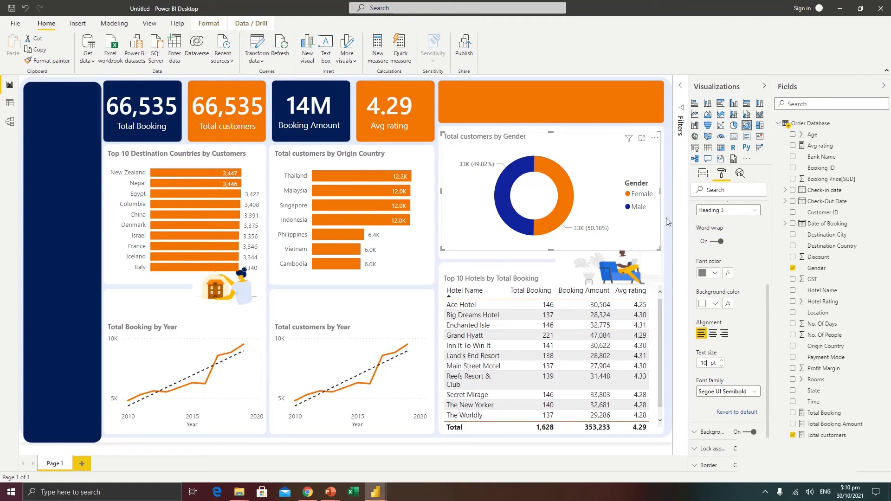
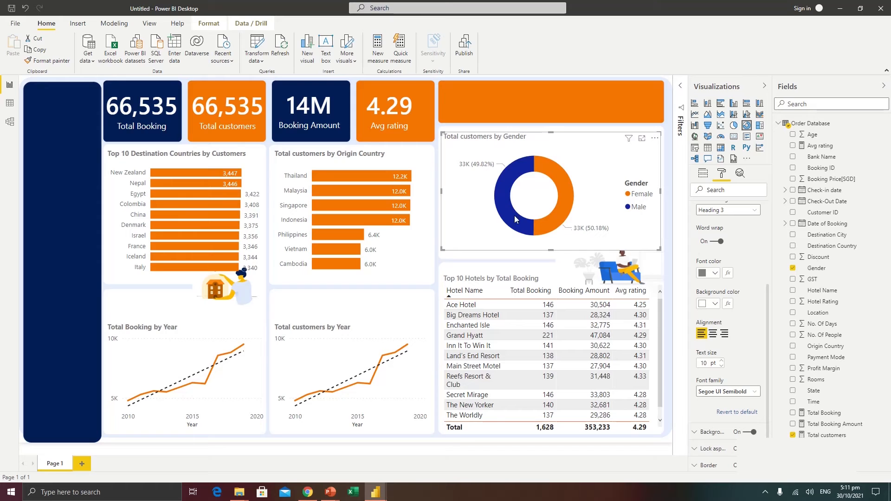
# Set the donut chart's detail labels to Category, percent of total and turn off its legend.
pyautogui.moveTo(508, 183)
pyautogui.scroll(1, 715, 228)
pyautogui.scroll(3, 715, 228)
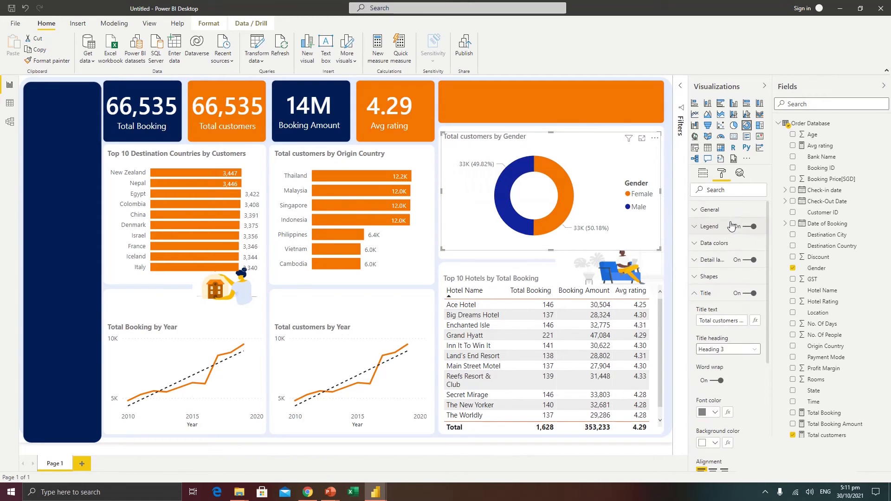
pyautogui.click(696, 262)
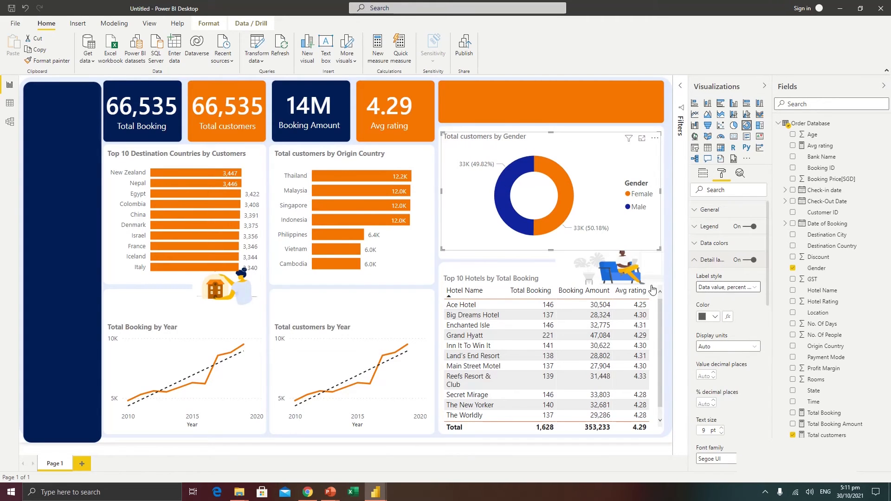
pyautogui.click(752, 288)
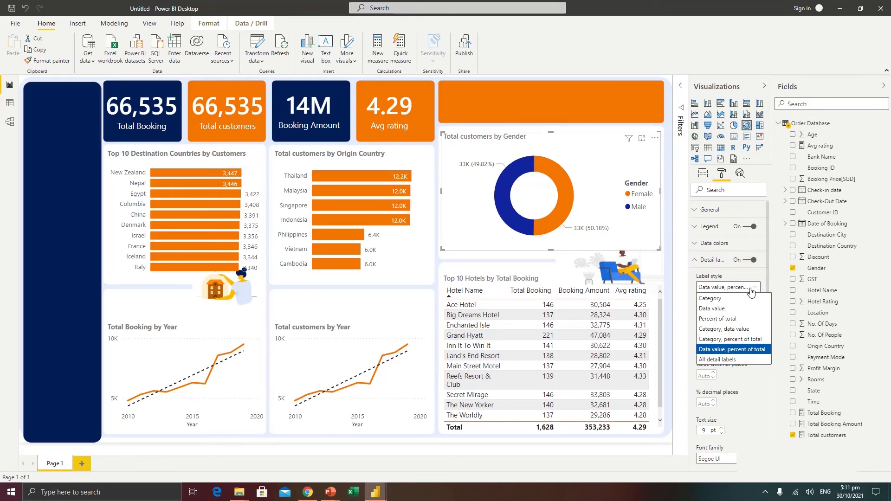
pyautogui.click(718, 340)
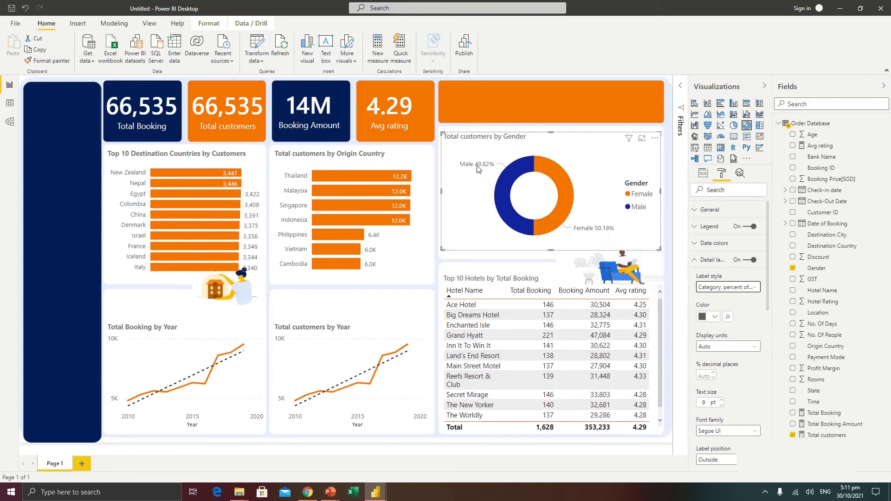
pyautogui.moveTo(481, 171)
pyautogui.click(749, 226)
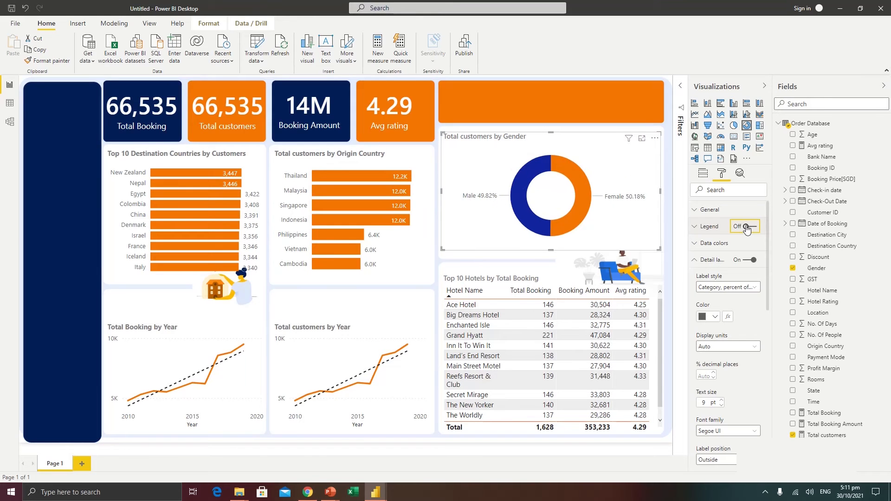
pyautogui.click(668, 229)
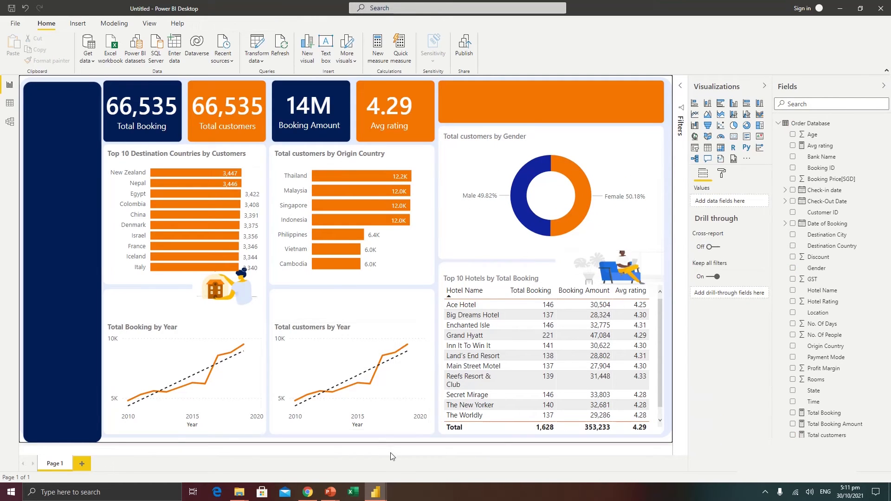
# Check the finished Hotel Booking report for reference, and insert a slicer for the Year field in the untitled report.
pyautogui.moveTo(376, 491)
pyautogui.click(350, 456)
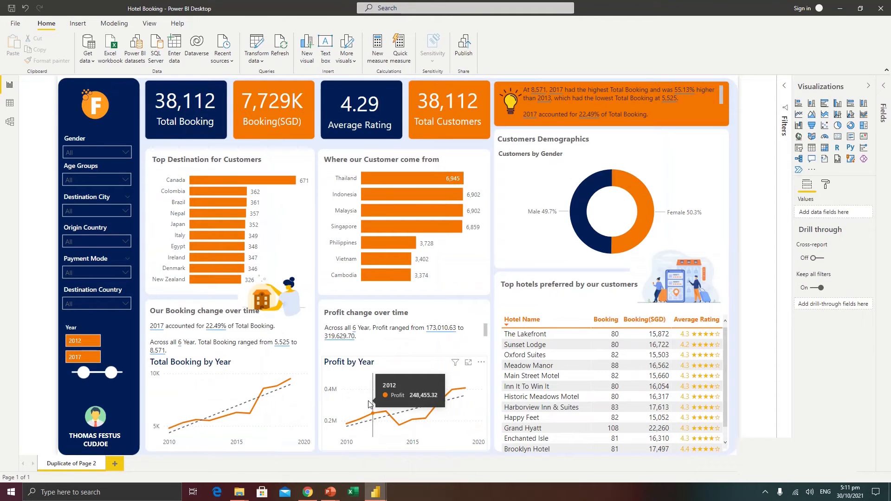
pyautogui.moveTo(375, 495)
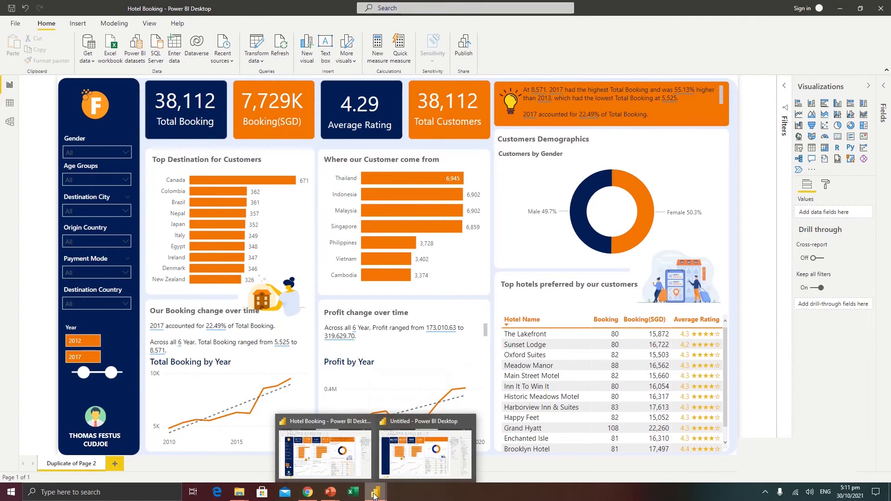
pyautogui.click(400, 469)
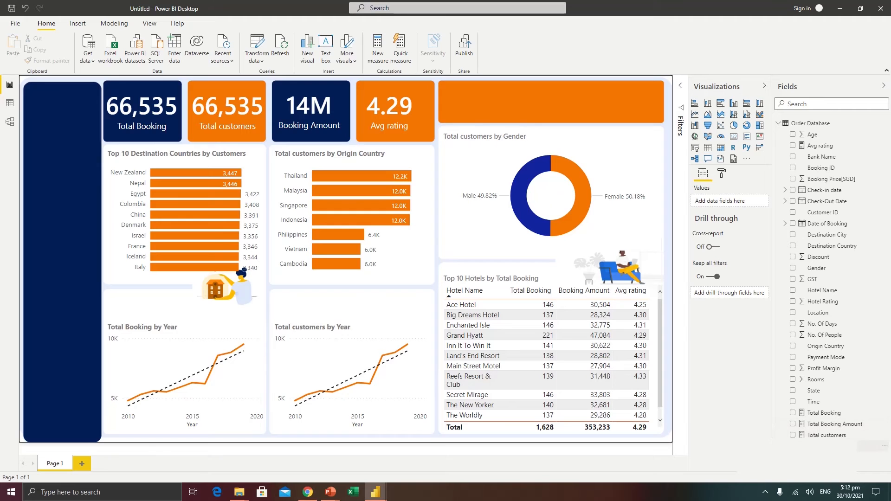
pyautogui.click(793, 446)
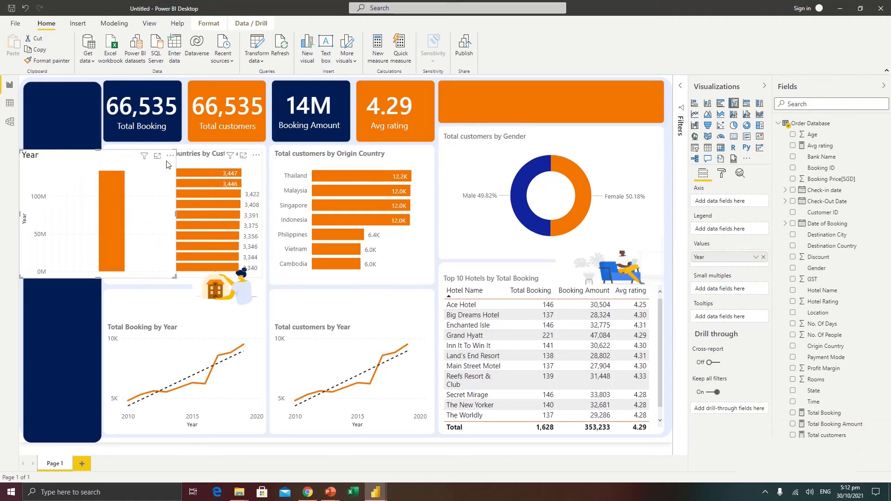
pyautogui.moveTo(98, 161); pyautogui.dragTo(173, 264)
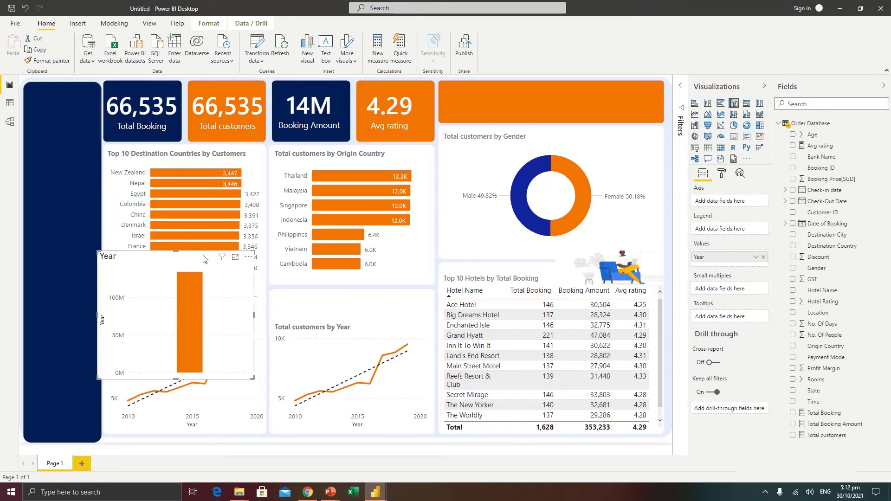
pyautogui.click(696, 149)
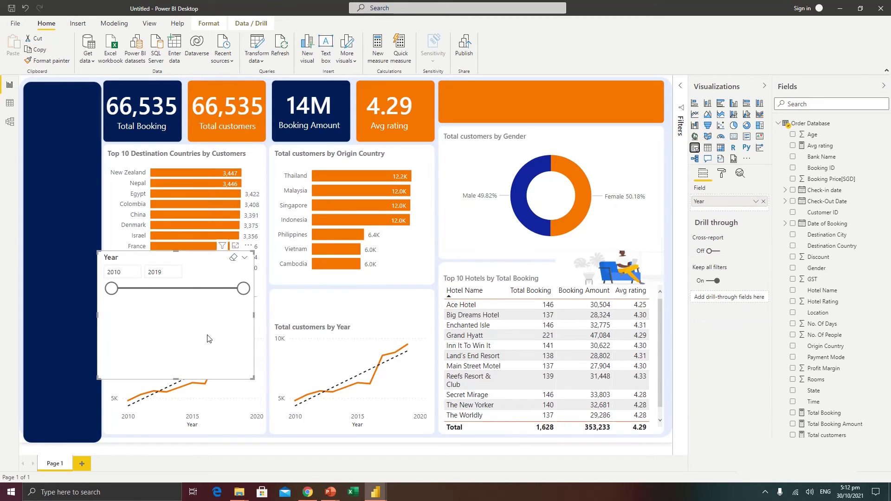
# Place the Year slicer at the lower end of the navy side panel and resize it to fit the panel's width.
pyautogui.moveTo(149, 281); pyautogui.dragTo(76, 344)
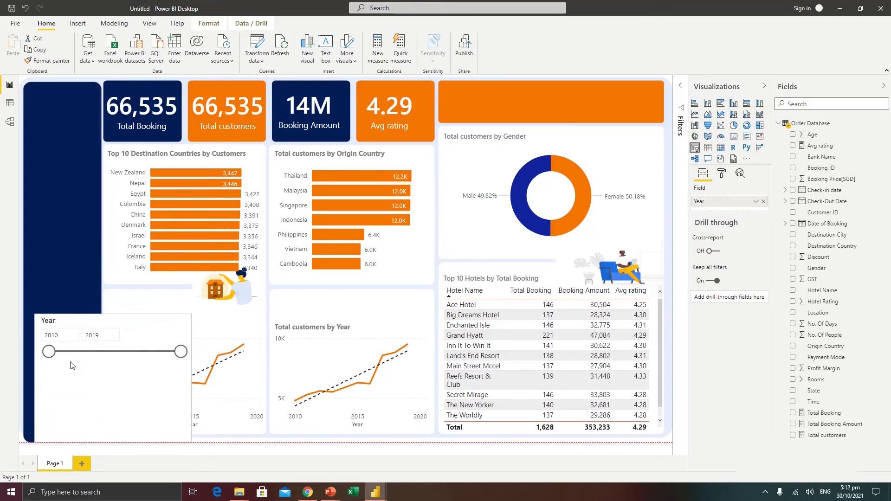
pyautogui.moveTo(182, 442); pyautogui.dragTo(82, 433)
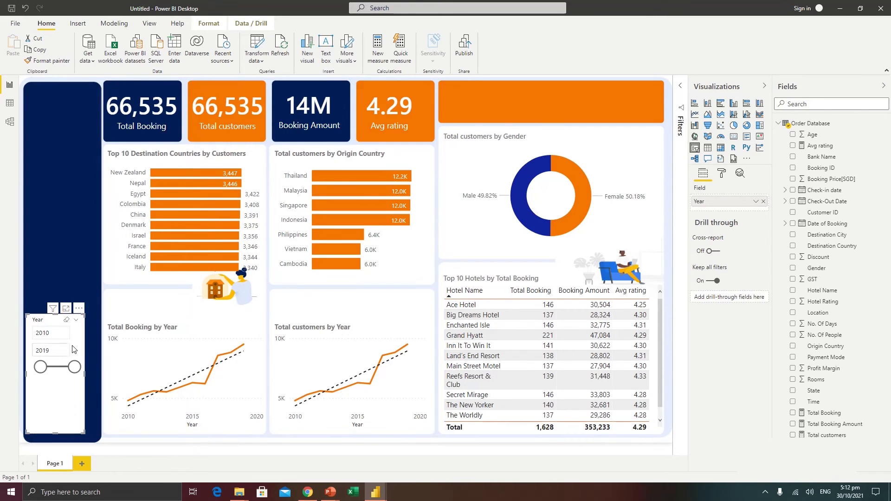
pyautogui.moveTo(83, 321); pyautogui.dragTo(91, 357)
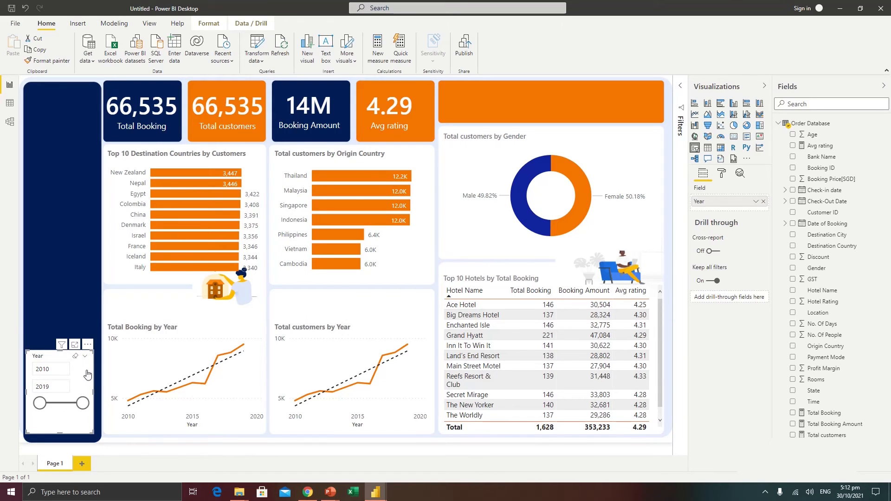
# Turn off the Year slicer's background and set its range to start at 2011.
pyautogui.click(722, 175)
pyautogui.click(744, 293)
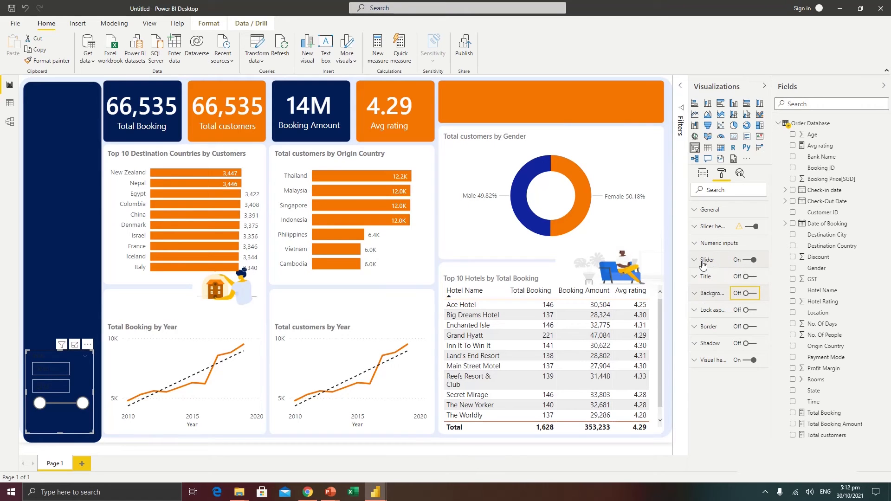
pyautogui.moveTo(40, 405)
pyautogui.mouseDown()
pyautogui.moveTo(54, 408)
pyautogui.moveTo(41, 410)
pyautogui.mouseUp()
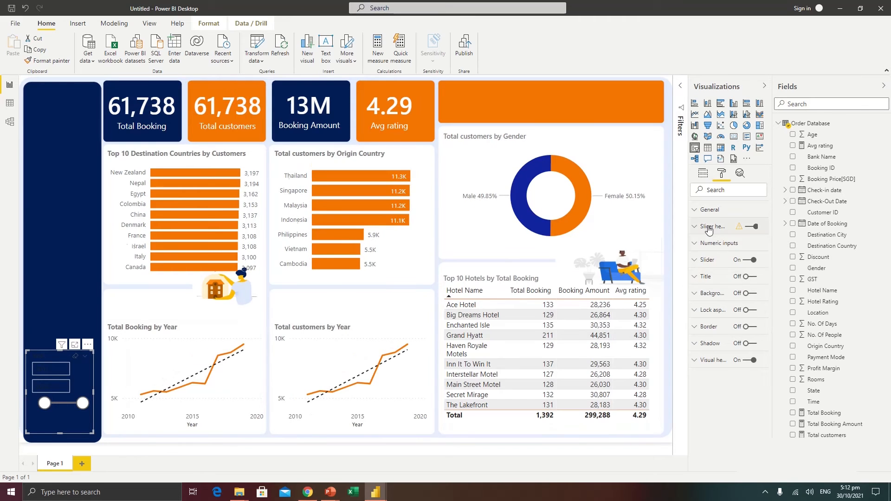
# Set the Year slicer's slider color to orange.
pyautogui.click(708, 260)
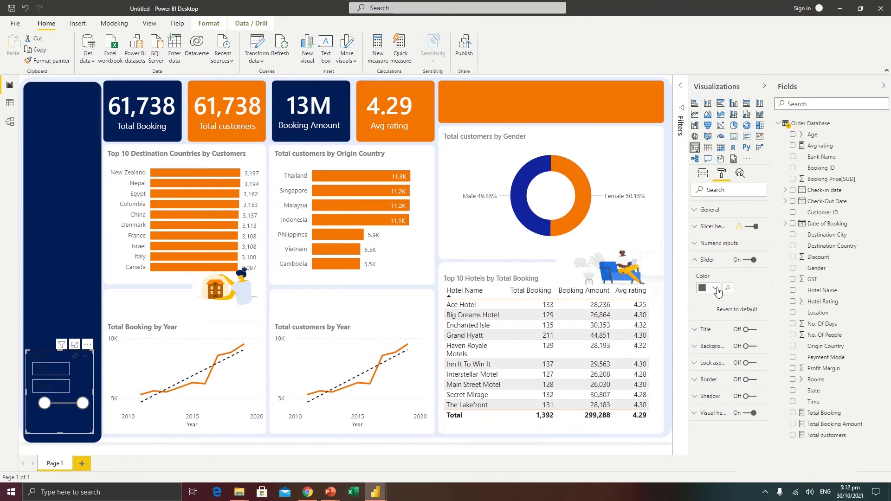
pyautogui.click(718, 291)
pyautogui.click(723, 412)
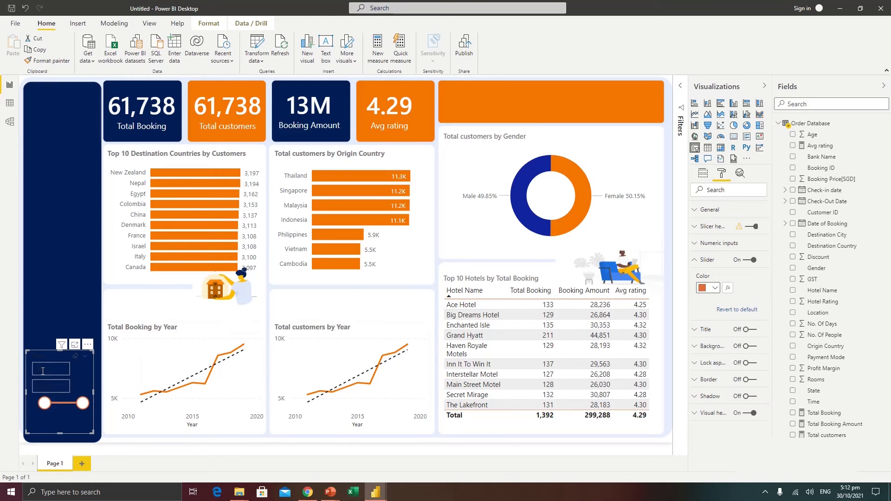
pyautogui.click(698, 262)
# Set the font color of the Year slicer's numeric inputs and header to white.
pyautogui.click(700, 244)
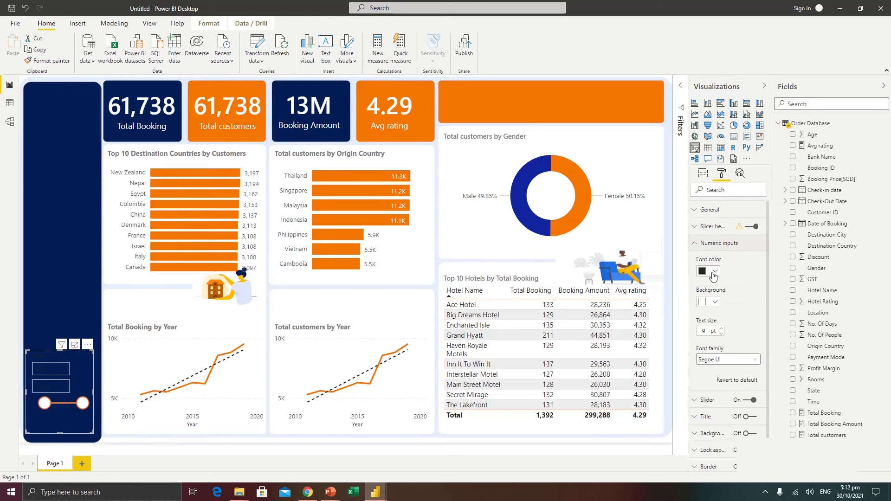
pyautogui.click(715, 272)
pyautogui.click(715, 293)
pyautogui.click(701, 244)
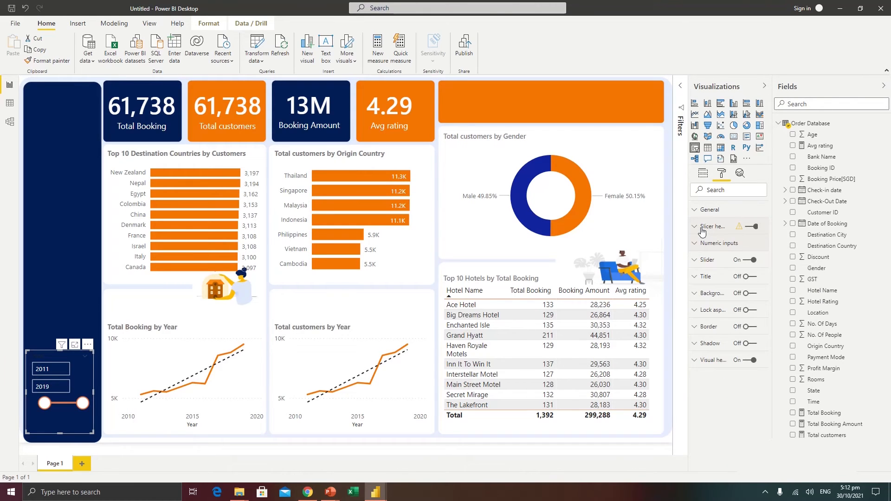
pyautogui.click(703, 227)
pyautogui.click(714, 284)
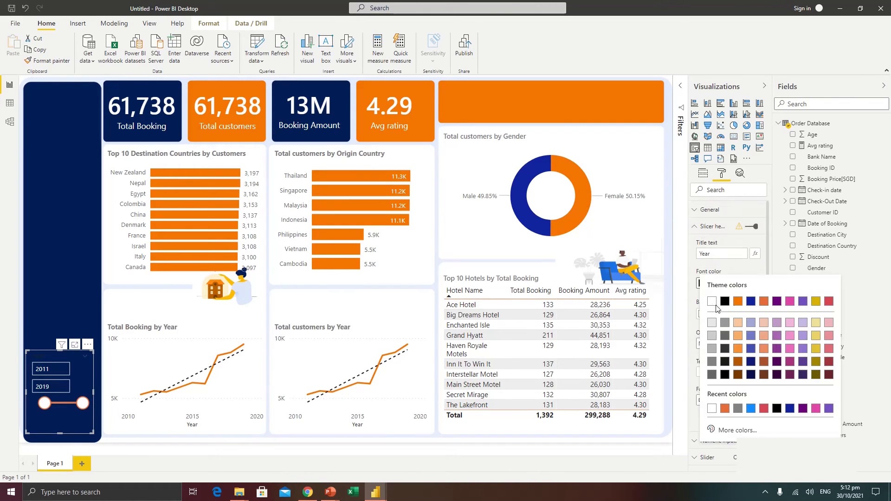
pyautogui.click(712, 302)
pyautogui.click(66, 318)
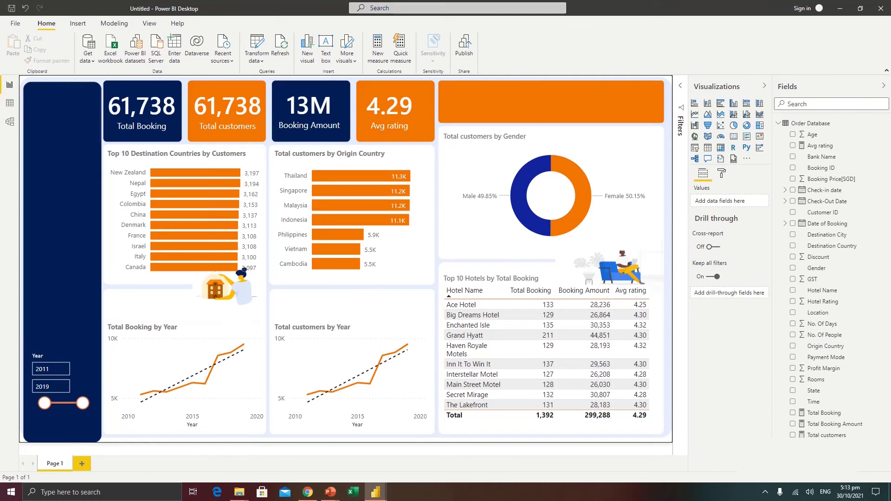
# Switch to the finished Hotel Booking report to examine its side-panel slicers, and return to the untitled report.
pyautogui.moveTo(376, 492)
pyautogui.click(342, 459)
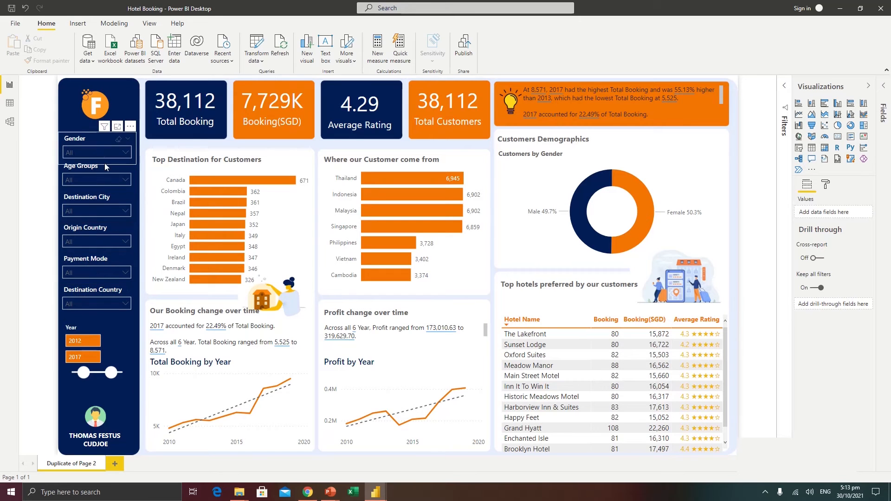
pyautogui.moveTo(376, 492)
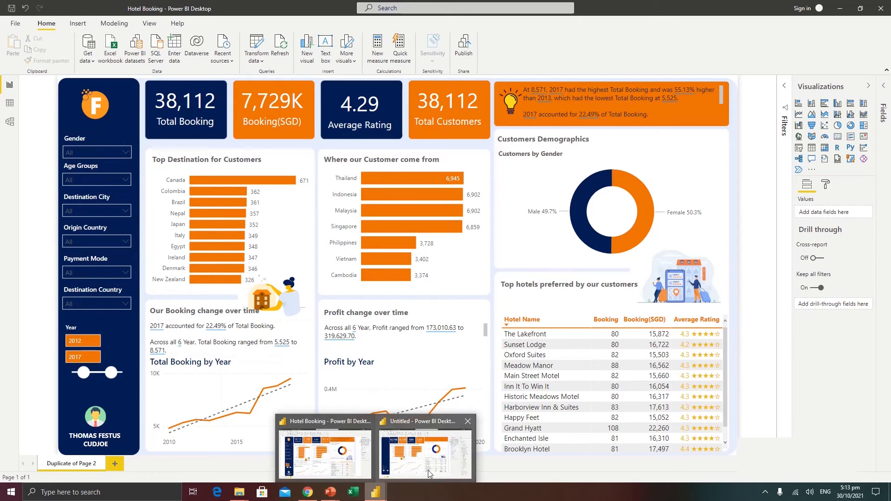
pyautogui.click(447, 412)
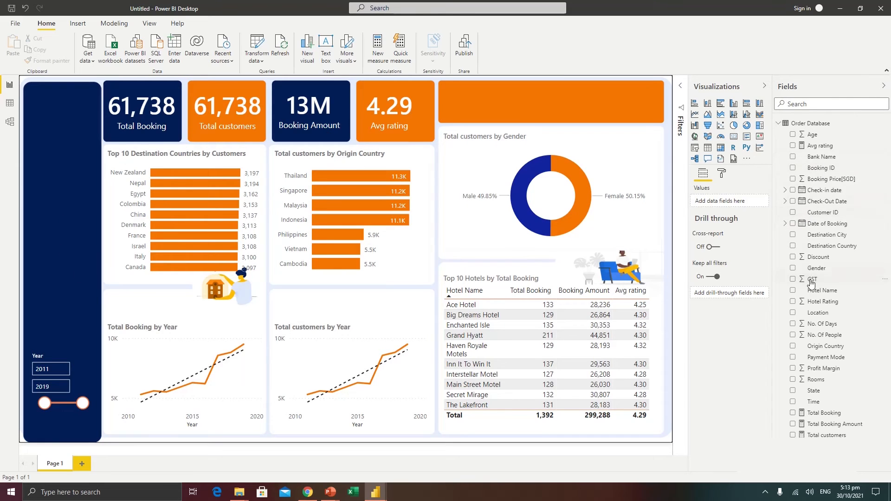
# Add a Gender slicer to the side panel and copy the Year slicer's formatting onto it with Format painter.
pyautogui.click(793, 269)
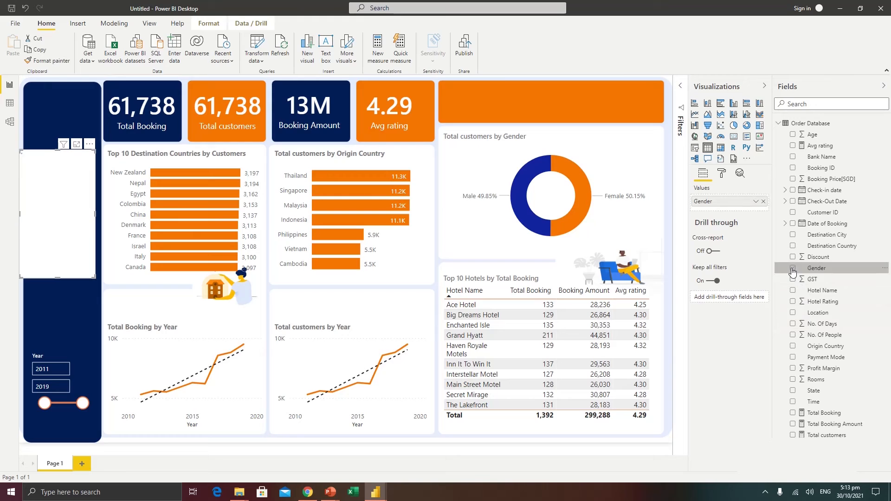
pyautogui.click(695, 148)
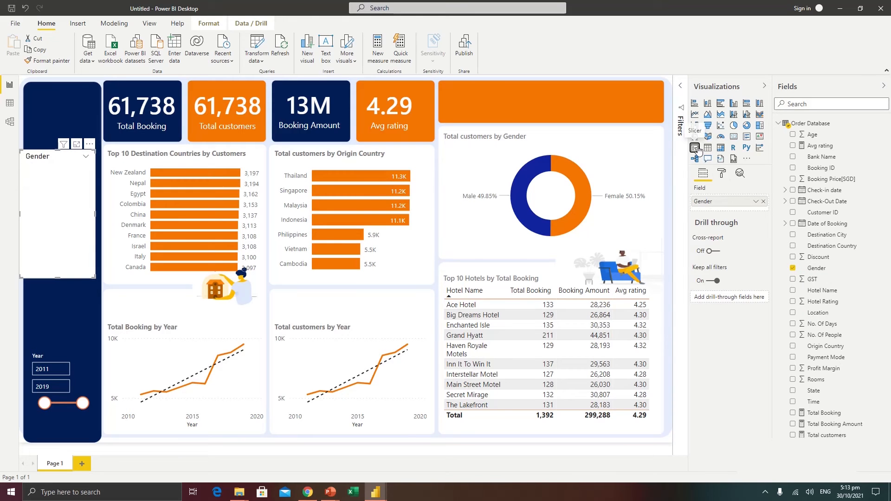
pyautogui.click(77, 367)
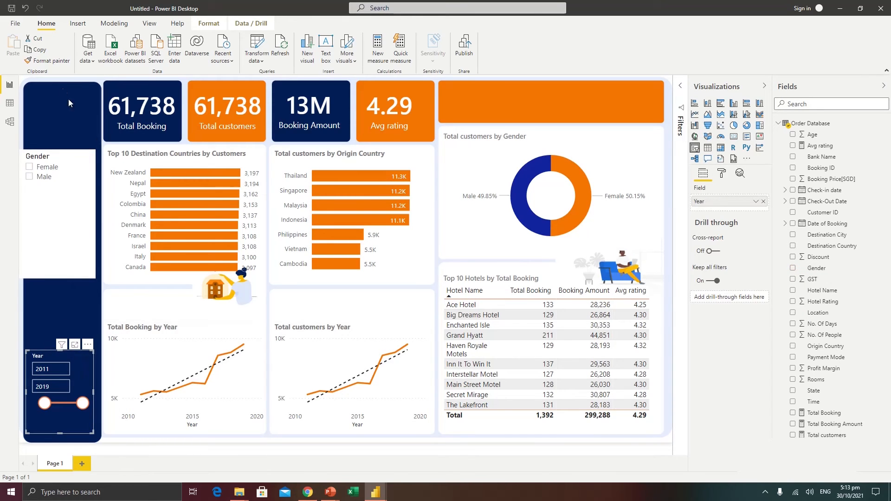
pyautogui.click(59, 61)
pyautogui.click(80, 184)
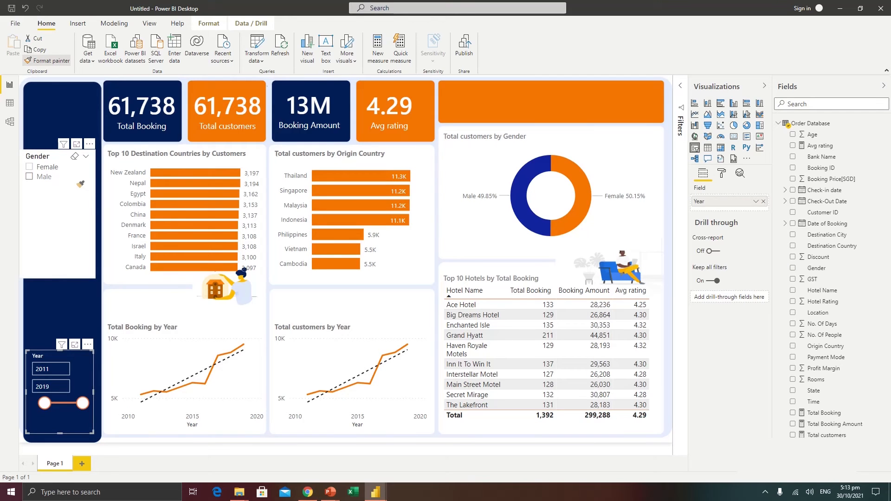
# Shorten the Gender slicer to fit its two options, clear its selection and align it within the navy side panel.
pyautogui.moveTo(94, 277); pyautogui.dragTo(93, 190)
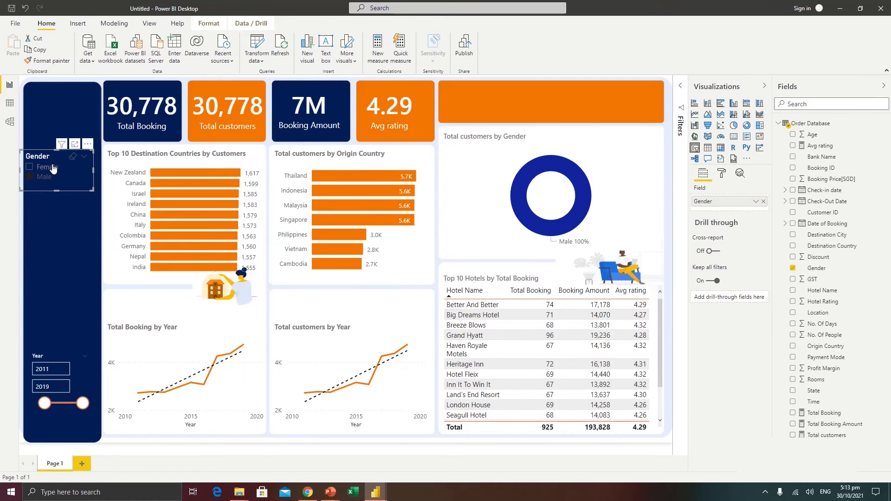
pyautogui.click(72, 161)
pyautogui.moveTo(45, 160); pyautogui.dragTo(50, 158)
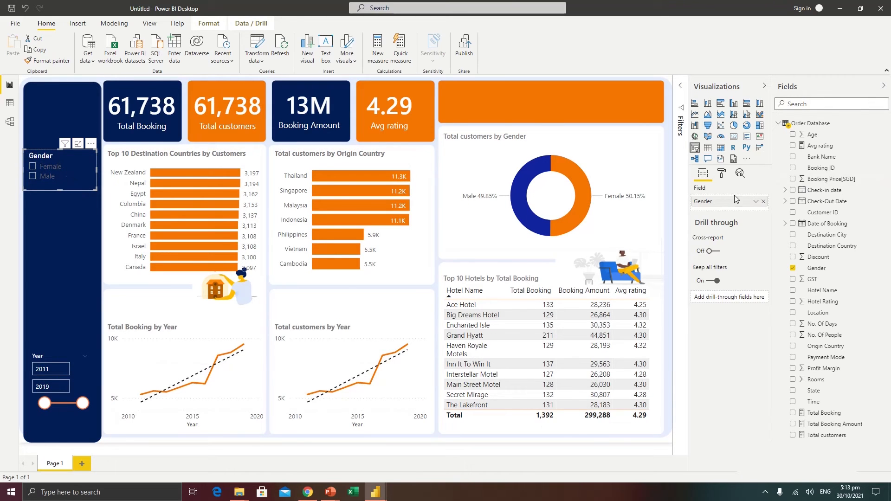
# Set the font color of the Gender slicer's items to white.
pyautogui.click(722, 174)
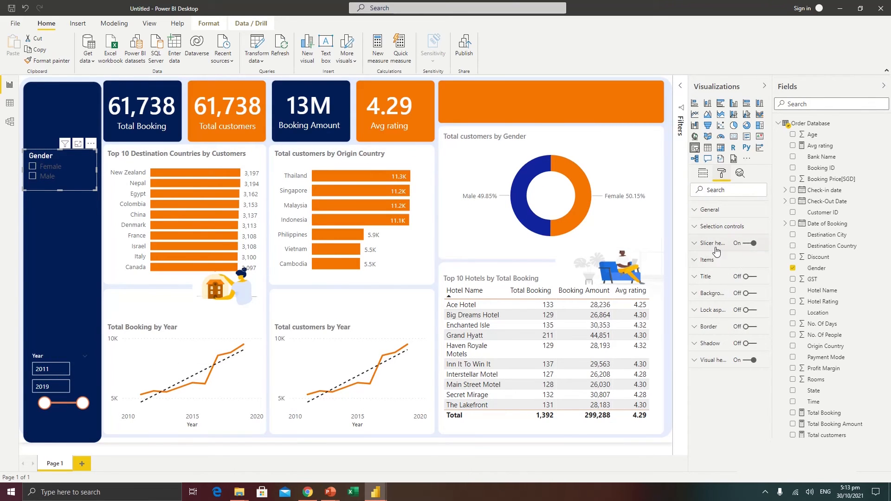
pyautogui.click(705, 261)
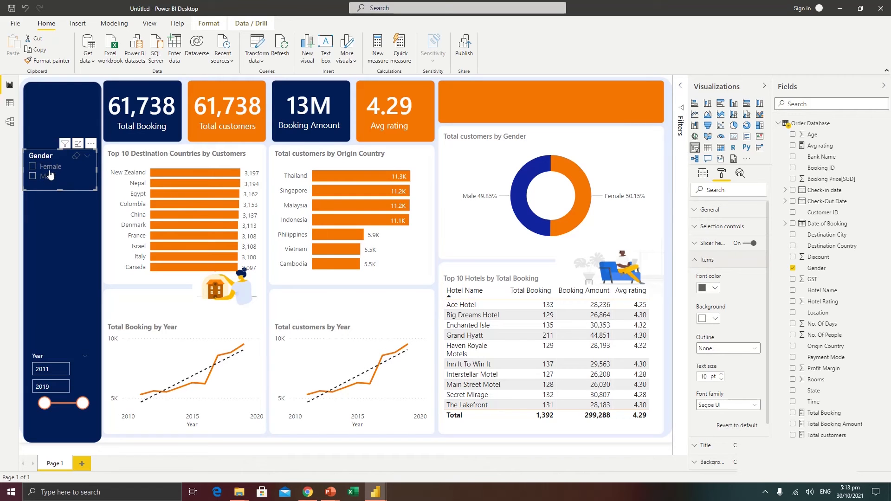
pyautogui.click(713, 290)
pyautogui.click(713, 306)
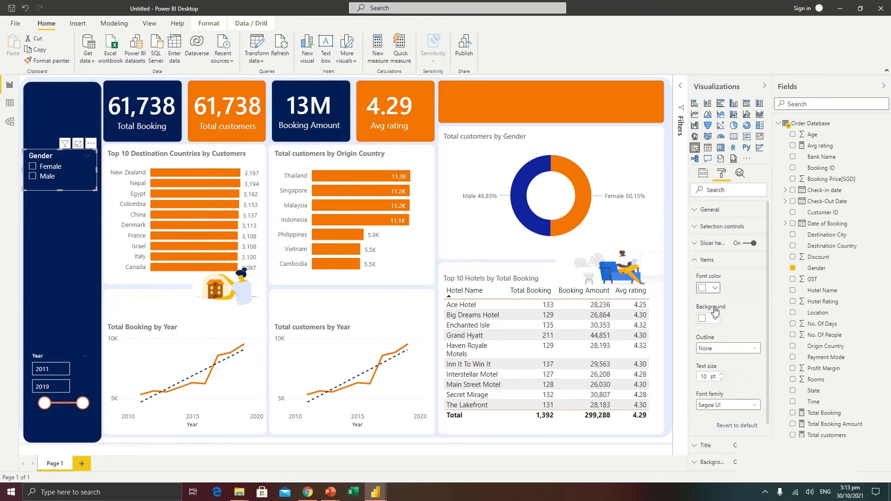
# Set the Gender slicer's header font to Segoe UI Semibold and reduce the header's text size.
pyautogui.click(707, 243)
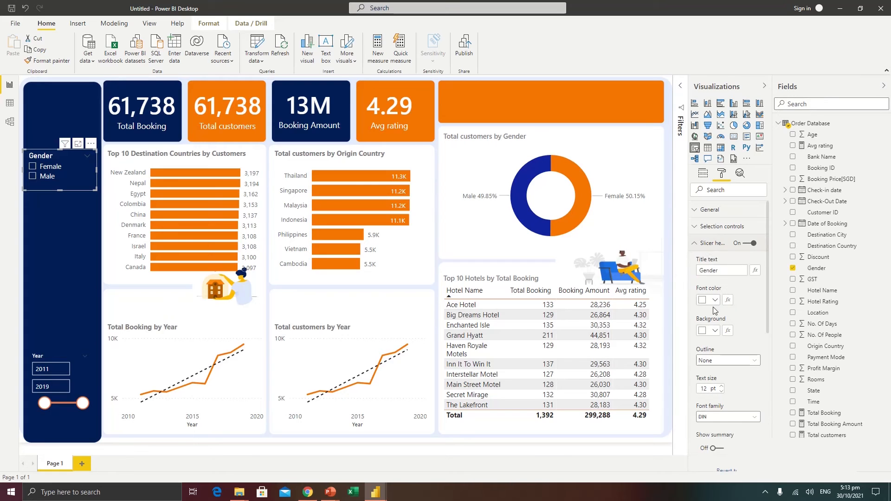
pyautogui.click(718, 417)
pyautogui.scroll(-3, 725, 374)
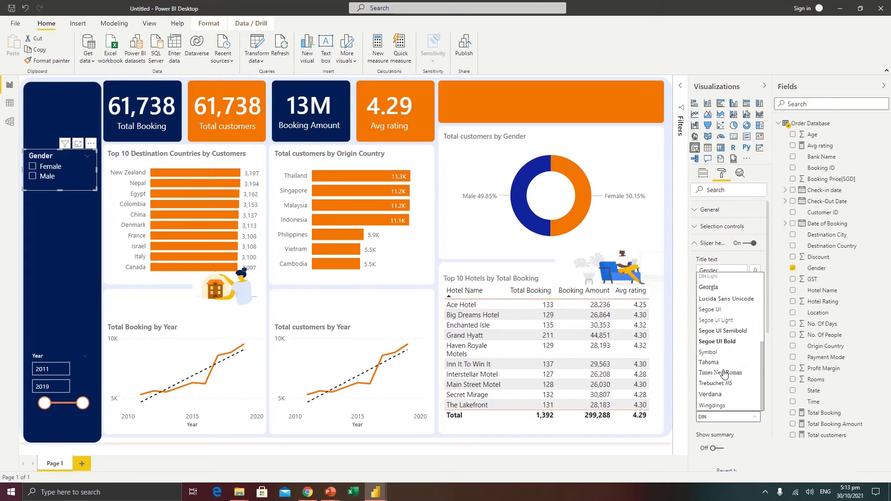
pyautogui.click(723, 331)
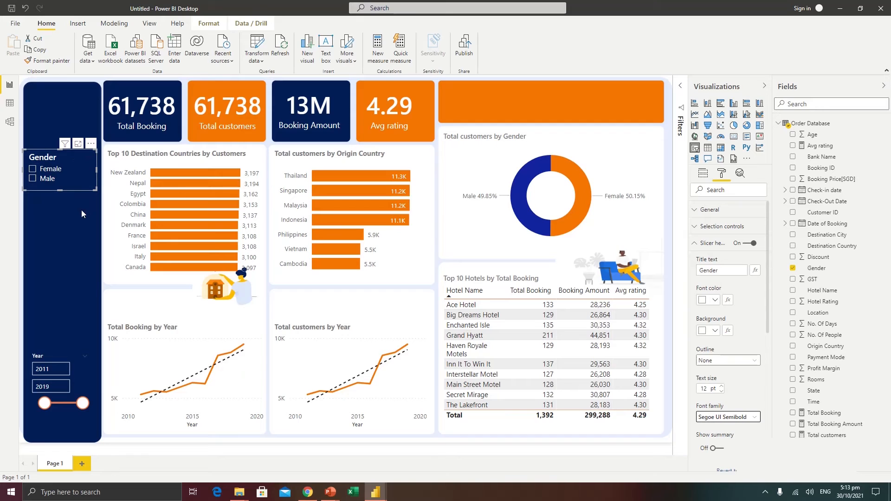
pyautogui.click(722, 392)
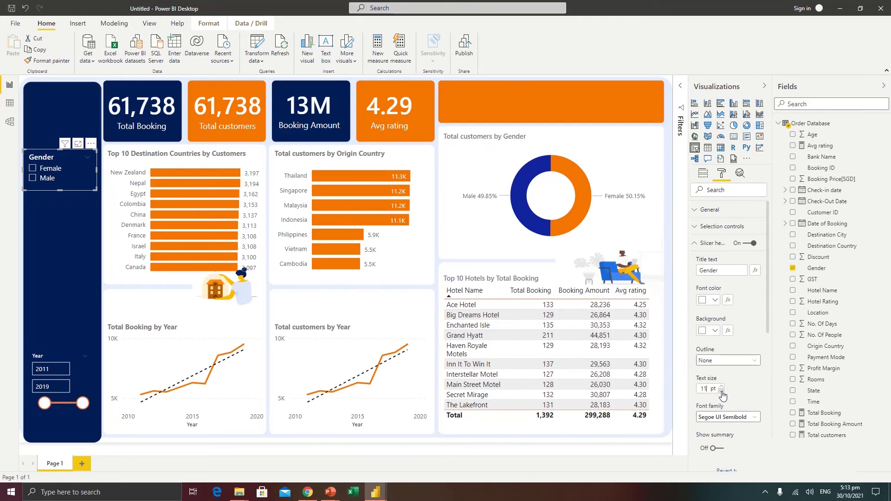
pyautogui.click(76, 232)
# Duplicate the Gender slicer, place the copy directly beneath it and replace its field with Origin Country.
pyautogui.click(69, 186)
pyautogui.hotkey('ctrl', 'c')
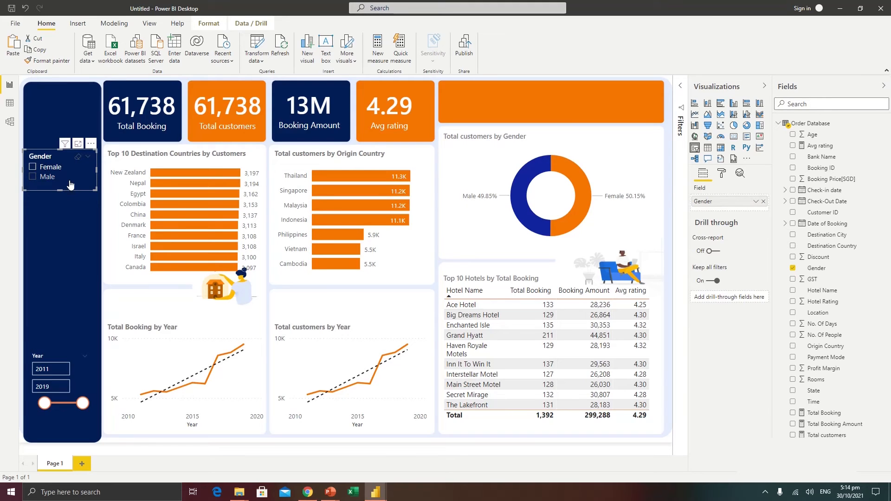
pyautogui.hotkey('ctrl', 'v')
pyautogui.moveTo(57, 159); pyautogui.dragTo(54, 200)
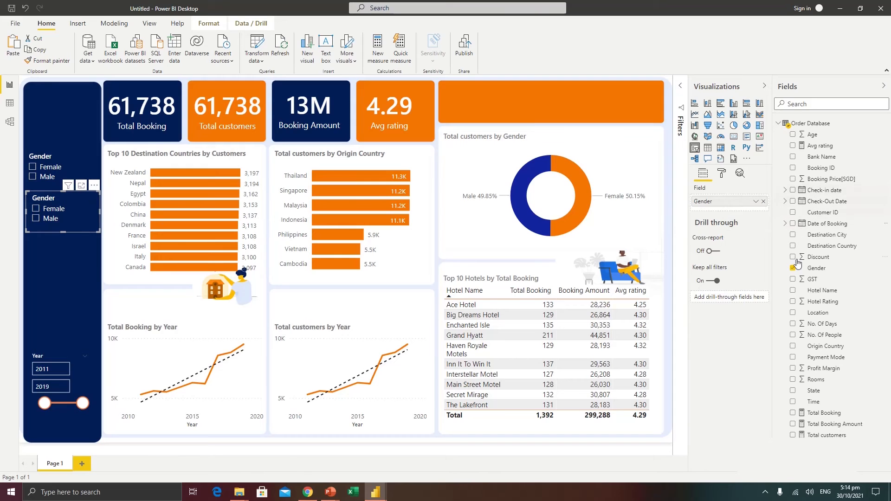
pyautogui.moveTo(834, 347); pyautogui.dragTo(728, 211)
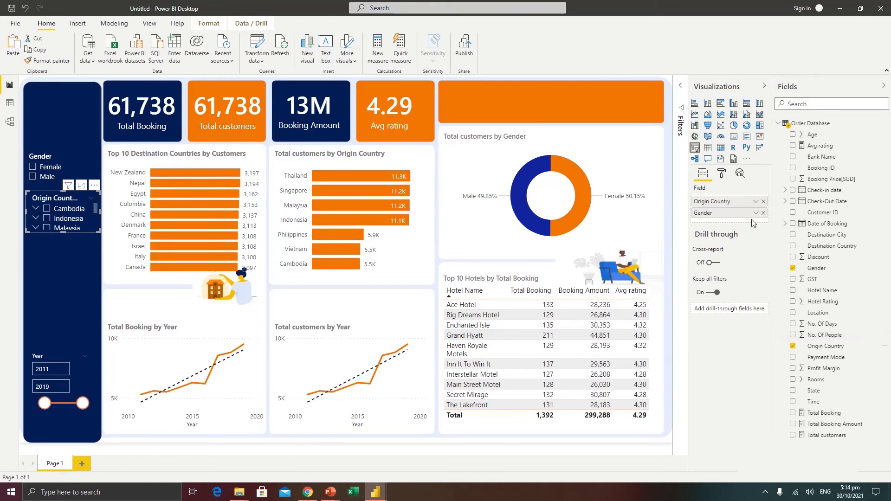
pyautogui.click(764, 213)
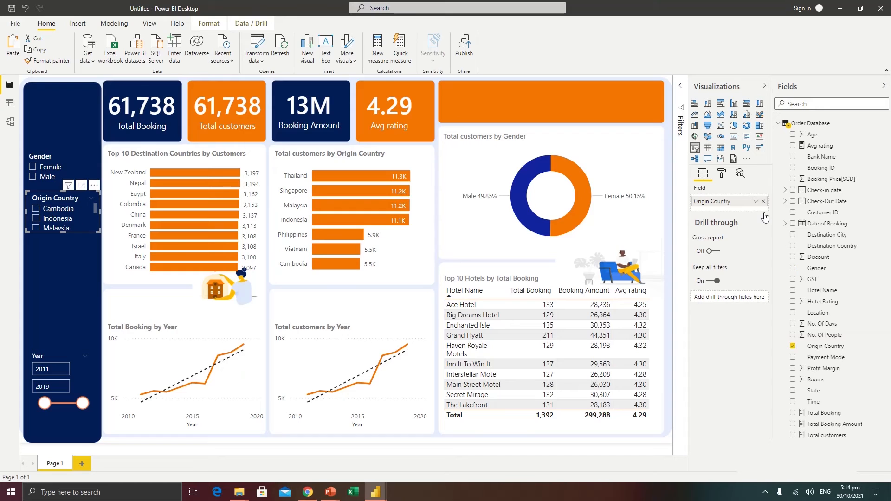
# Make the Origin Country slicer taller, change it from a list to a dropdown and check its expanded list.
pyautogui.moveTo(97, 231); pyautogui.dragTo(90, 267)
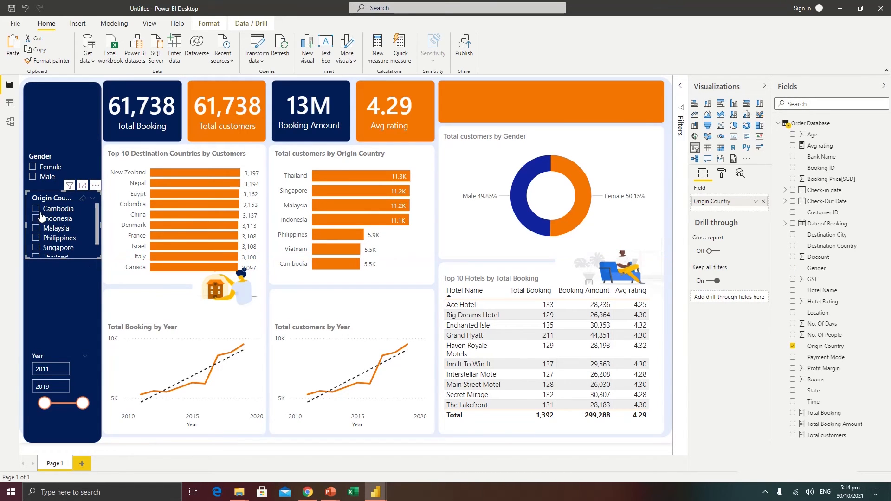
pyautogui.click(92, 202)
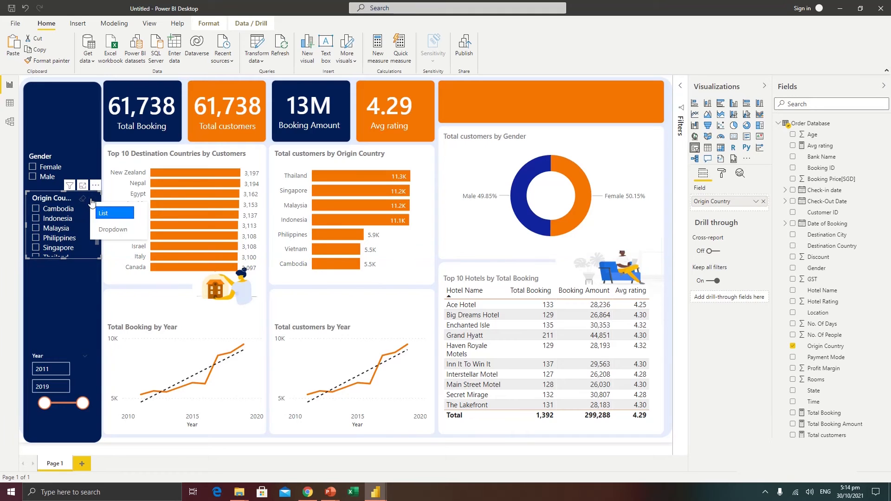
pyautogui.click(107, 237)
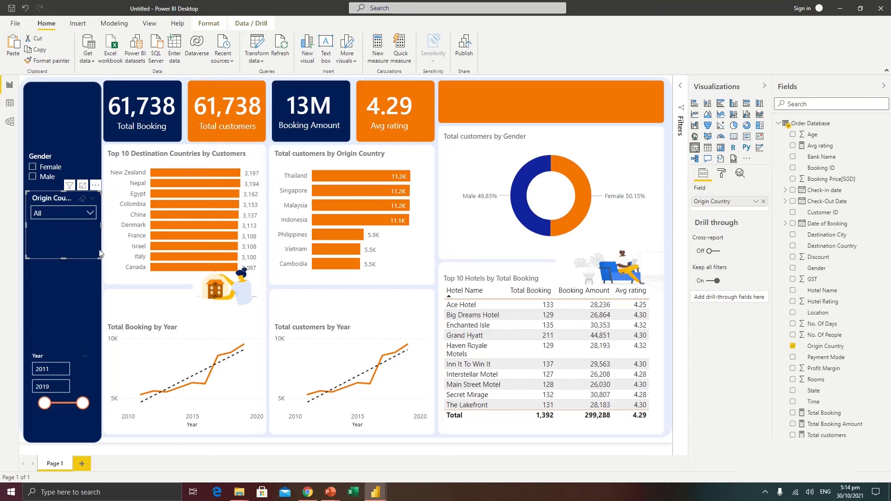
pyautogui.click(91, 213)
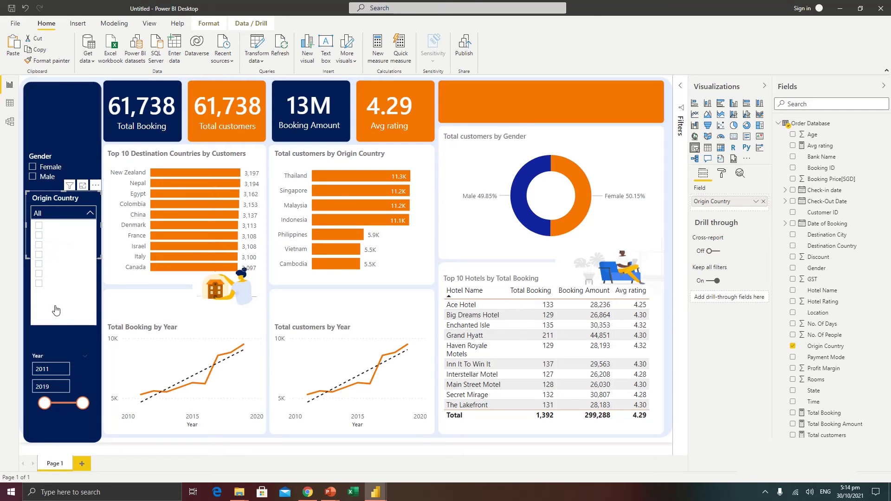
pyautogui.click(54, 202)
# Set the background color of the Origin Country slicer's items to orange and check the expanded dropdown.
pyautogui.click(722, 175)
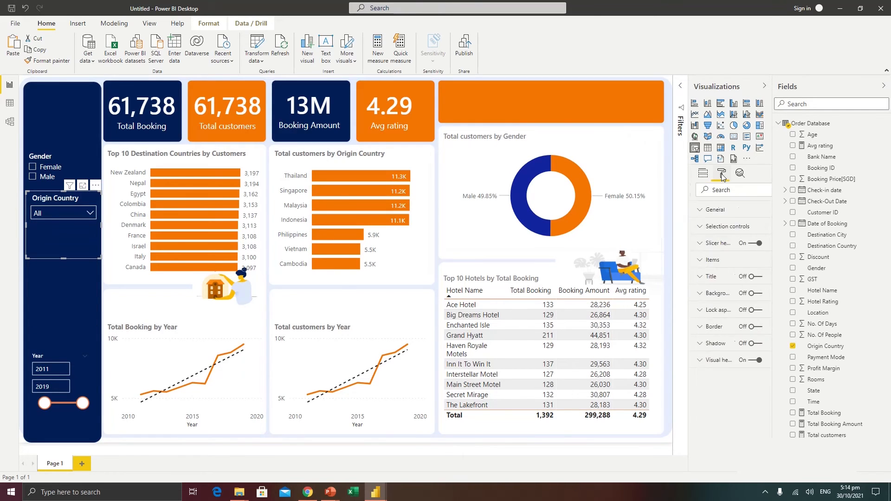
pyautogui.click(707, 261)
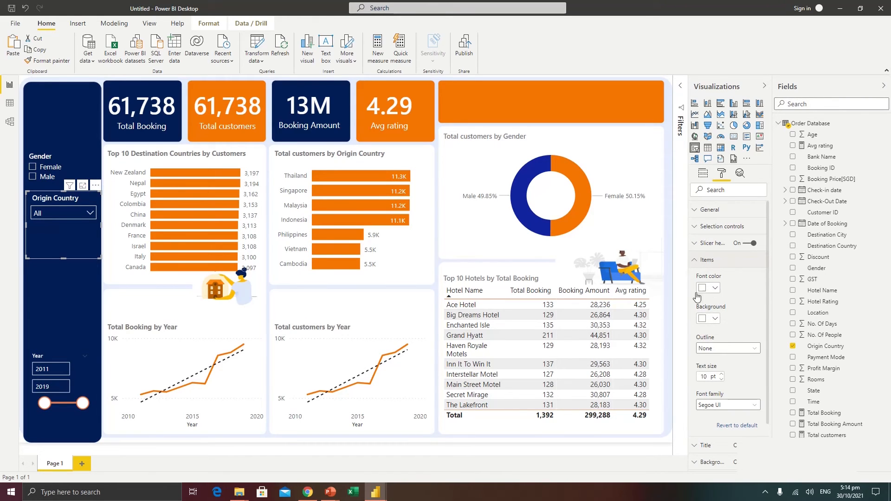
pyautogui.click(715, 320)
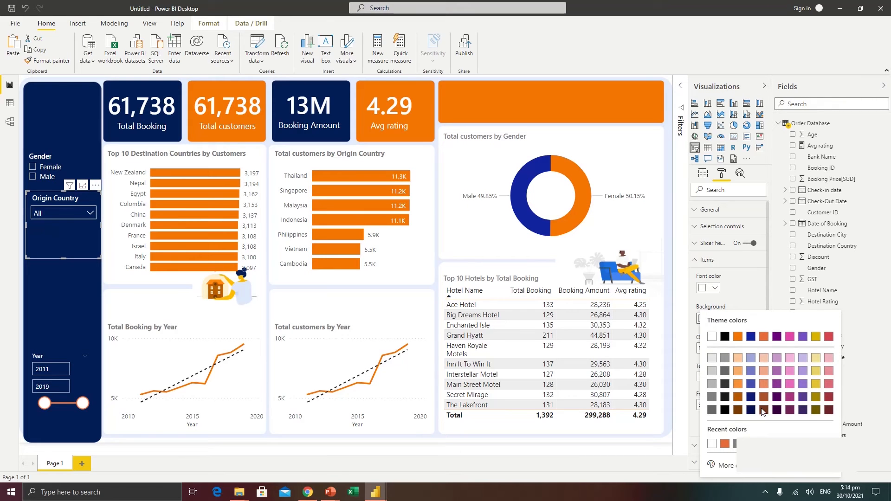
pyautogui.click(728, 445)
pyautogui.click(91, 213)
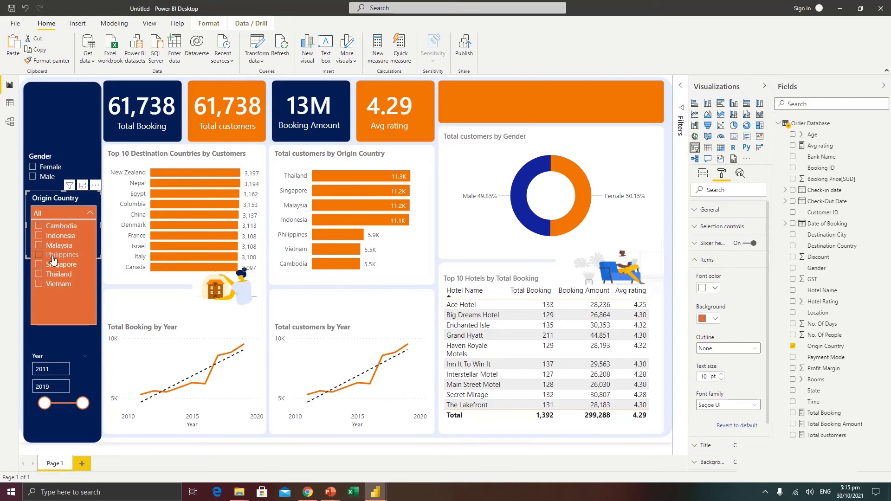
pyautogui.click(75, 336)
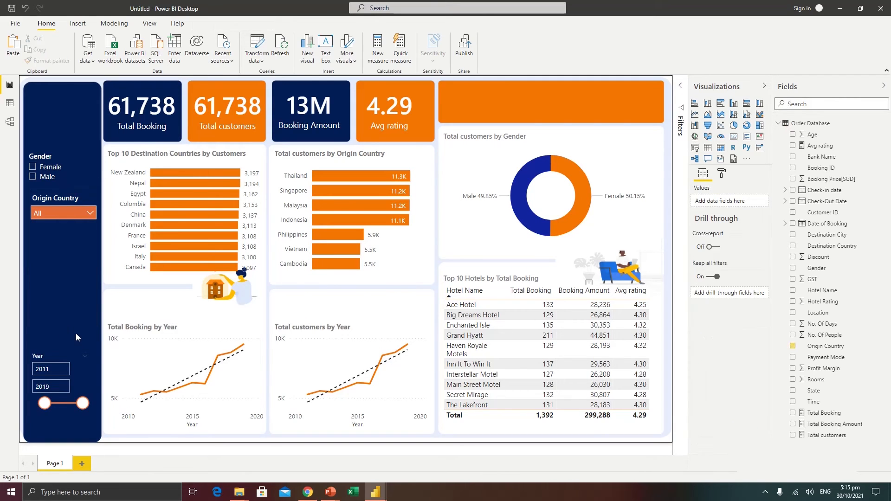
# Duplicate the Origin Country slicer directly beneath it, replace the copy's field with Destination Country and reduce its size.
pyautogui.click(65, 199)
pyautogui.moveTo(65, 200); pyautogui.dragTo(59, 237)
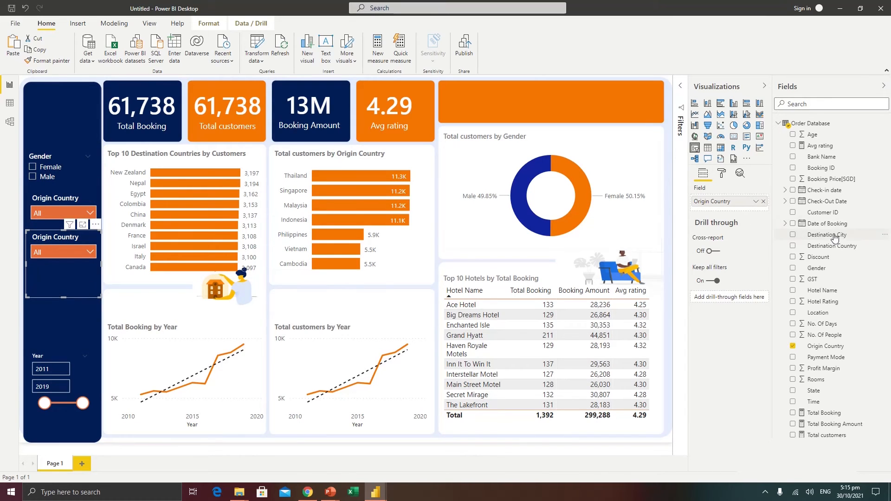
pyautogui.moveTo(836, 246); pyautogui.dragTo(749, 204)
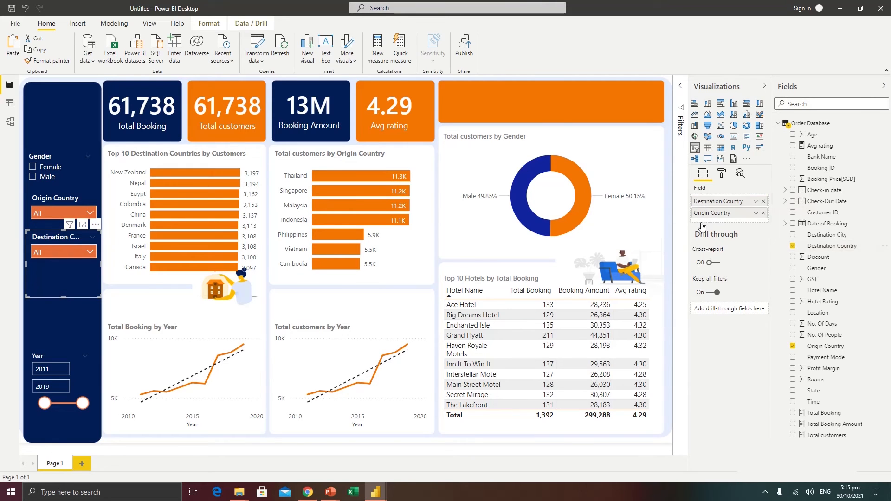
pyautogui.click(763, 213)
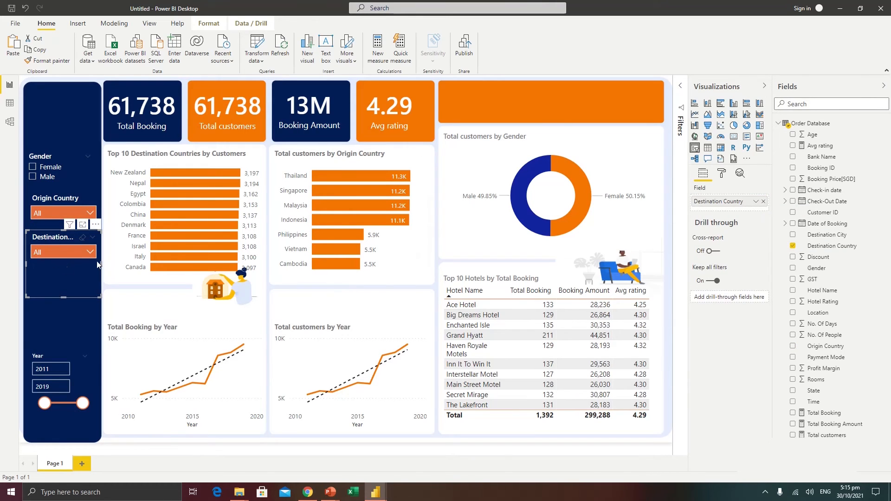
pyautogui.moveTo(96, 300); pyautogui.dragTo(96, 274)
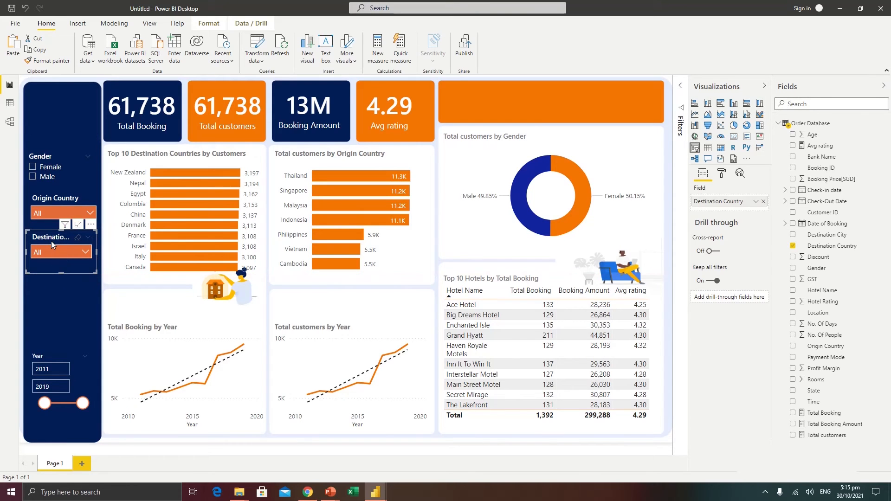
# Duplicate the Destination Country slicer, place the copy beneath it and replace its field with Payment Mode.
pyautogui.hotkey('ctrl', 'c')
pyautogui.hotkey('ctrl', 'v')
pyautogui.moveTo(51, 241); pyautogui.dragTo(50, 277)
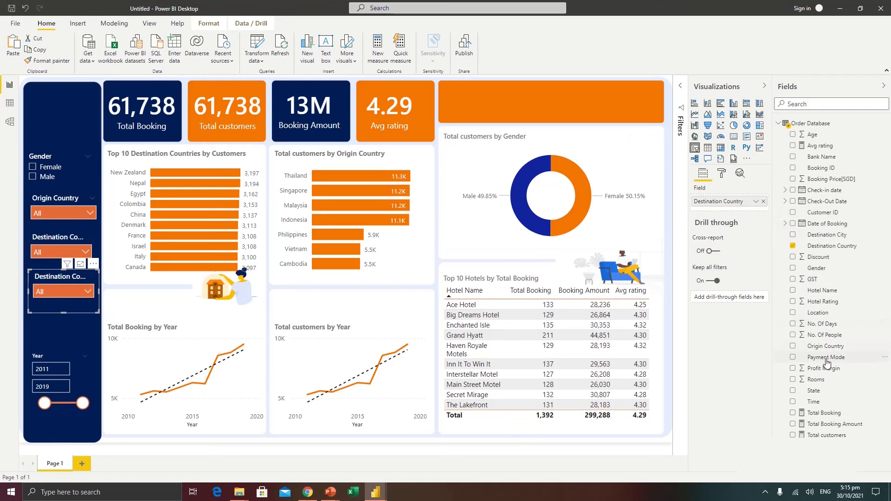
pyautogui.moveTo(782, 302); pyautogui.dragTo(743, 207)
pyautogui.click(764, 202)
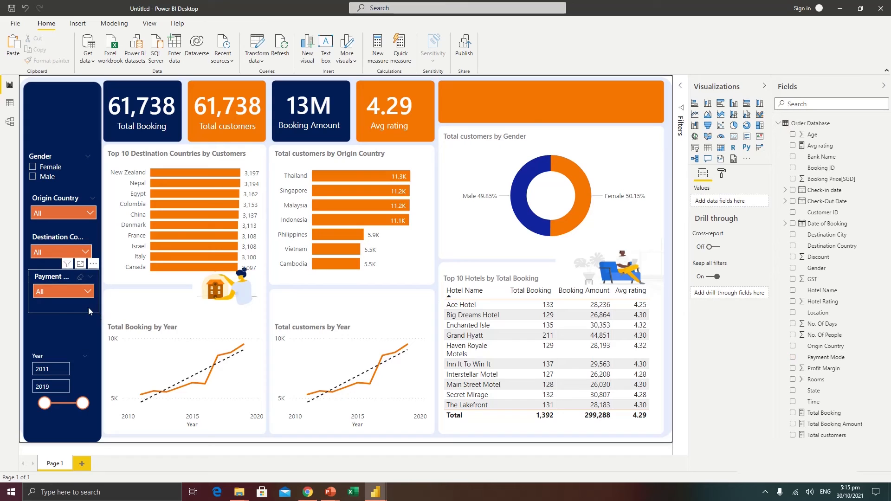
# Duplicate the Payment Mode slicer, place the copy beneath it and replace its field with Destination City.
pyautogui.moveTo(97, 311); pyautogui.dragTo(97, 308)
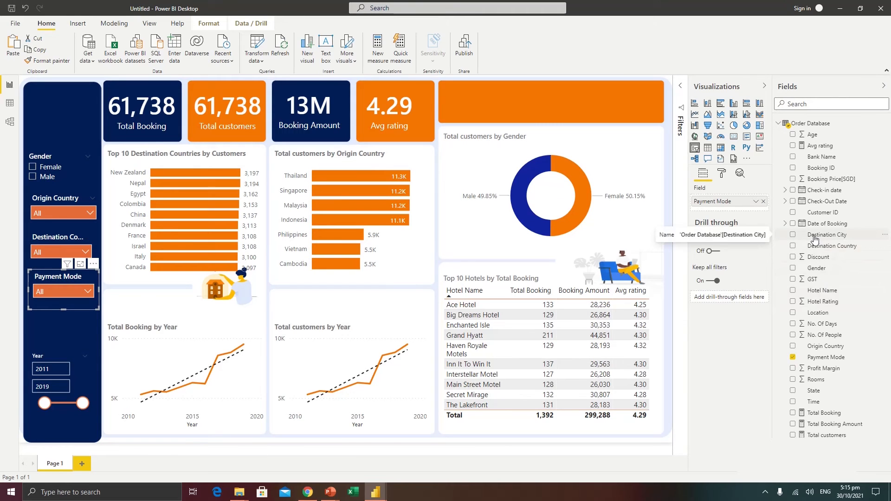
pyautogui.hotkey('ctrl', 'v')
pyautogui.moveTo(54, 283); pyautogui.dragTo(52, 313)
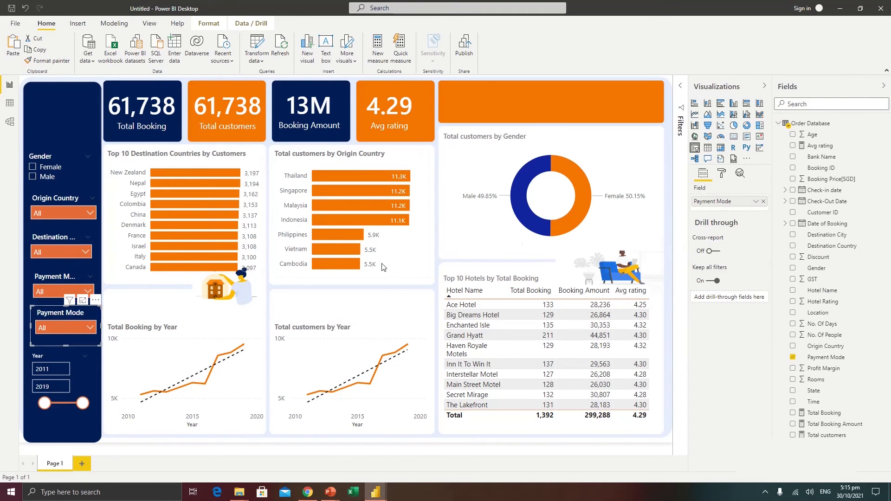
pyautogui.moveTo(805, 231); pyautogui.dragTo(731, 205)
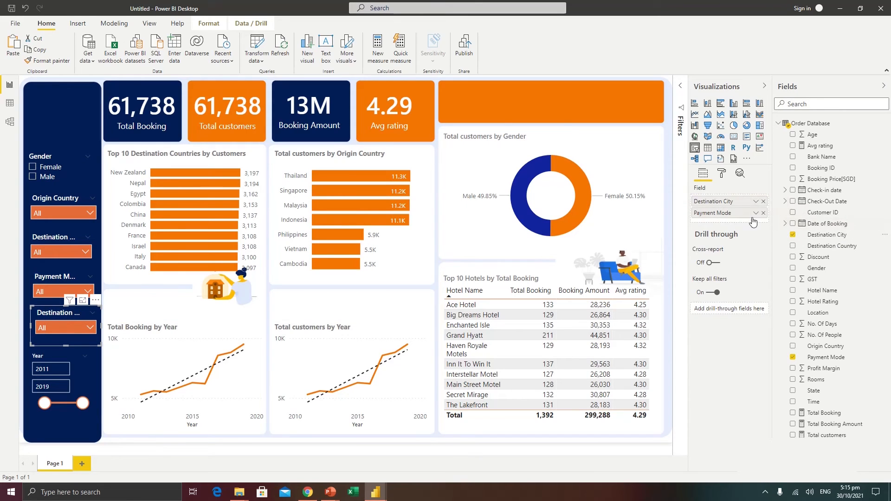
pyautogui.click(763, 213)
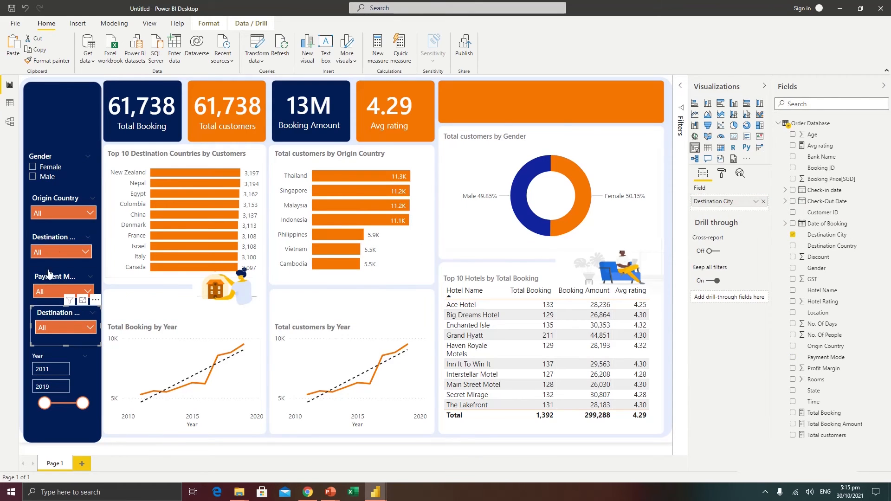
pyautogui.click(35, 127)
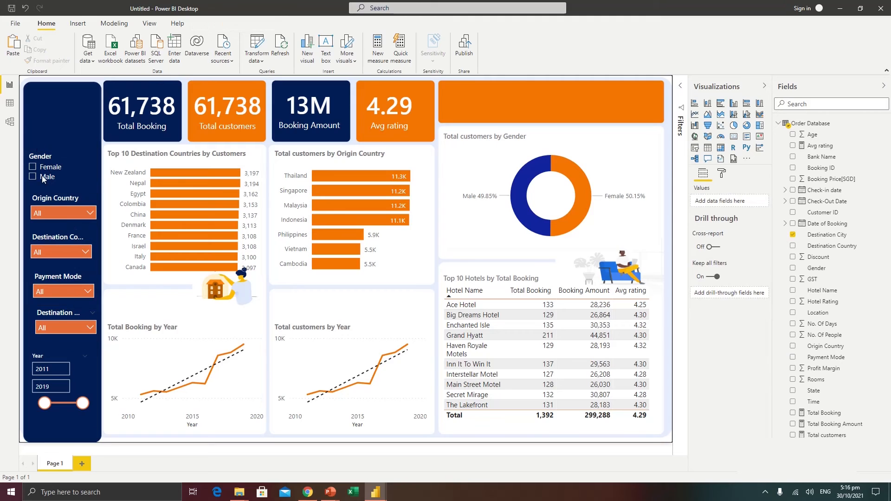
# Shift the lower dropdown slicers towards the side panel's left edge, then left-align all the side-panel slicers.
pyautogui.click(54, 316)
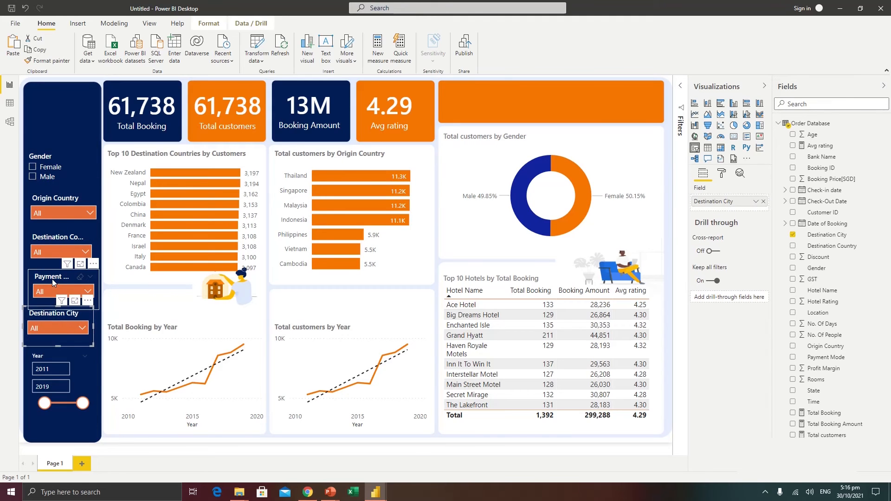
pyautogui.moveTo(44, 240); pyautogui.dragTo(40, 239)
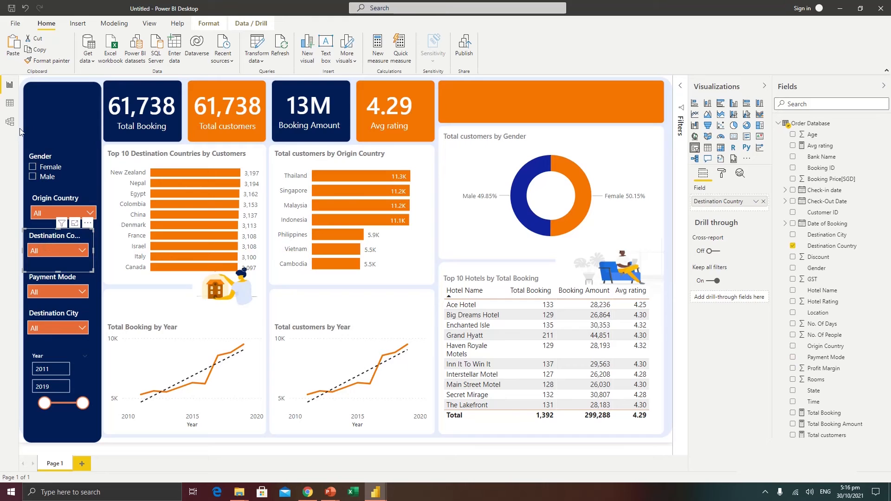
pyautogui.moveTo(22, 122); pyautogui.dragTo(111, 459)
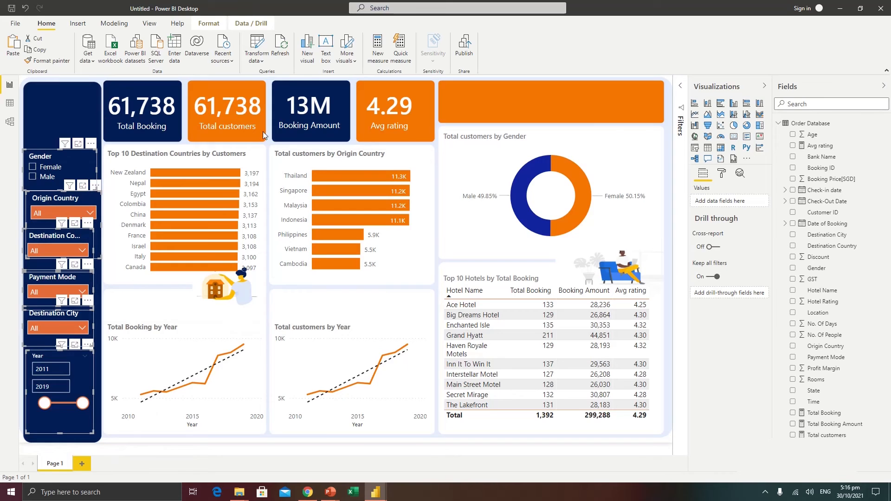
pyautogui.click(210, 24)
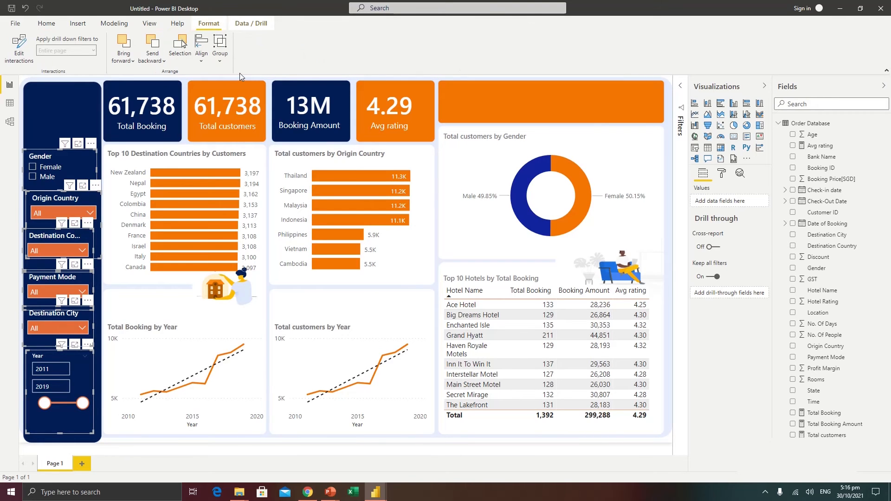
pyautogui.click(202, 63)
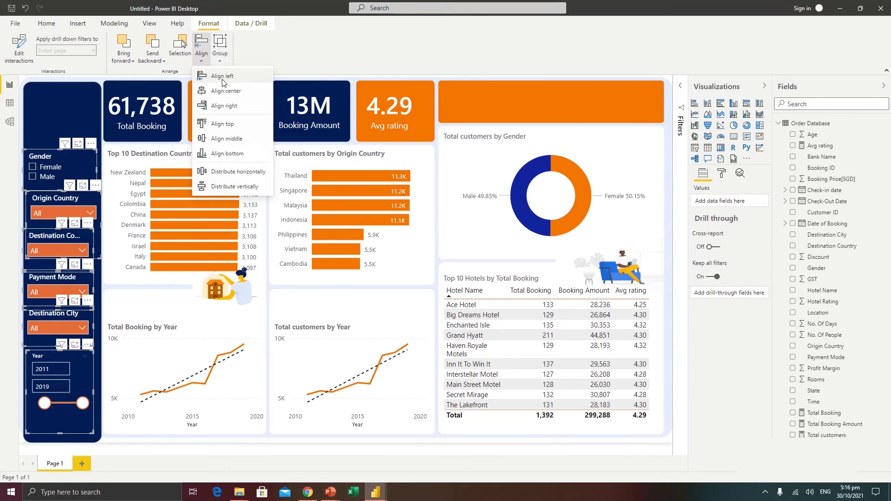
pyautogui.click(222, 79)
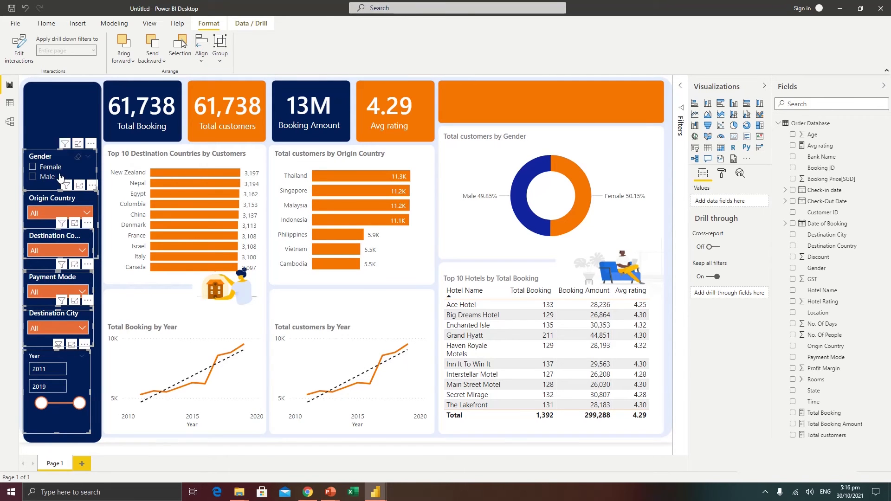
pyautogui.click(47, 126)
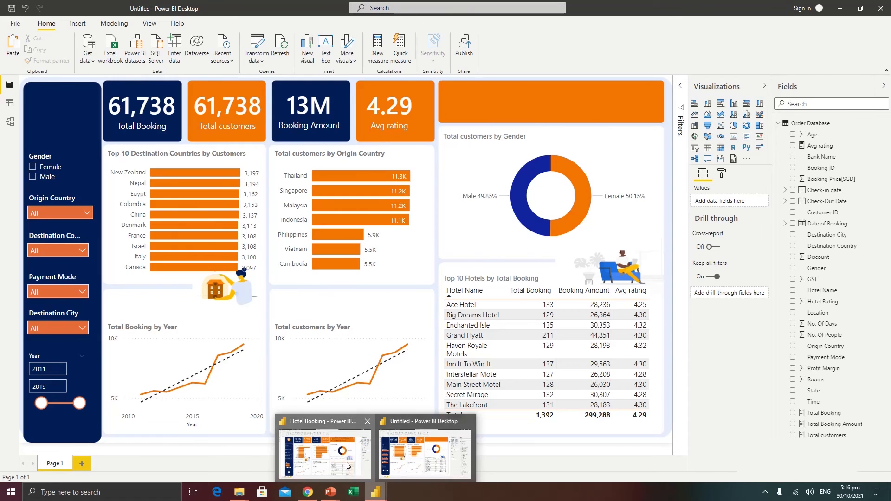
# Check the finished report, add a Smart narrative fitted over the orange banner and turn off its background.
pyautogui.click(349, 462)
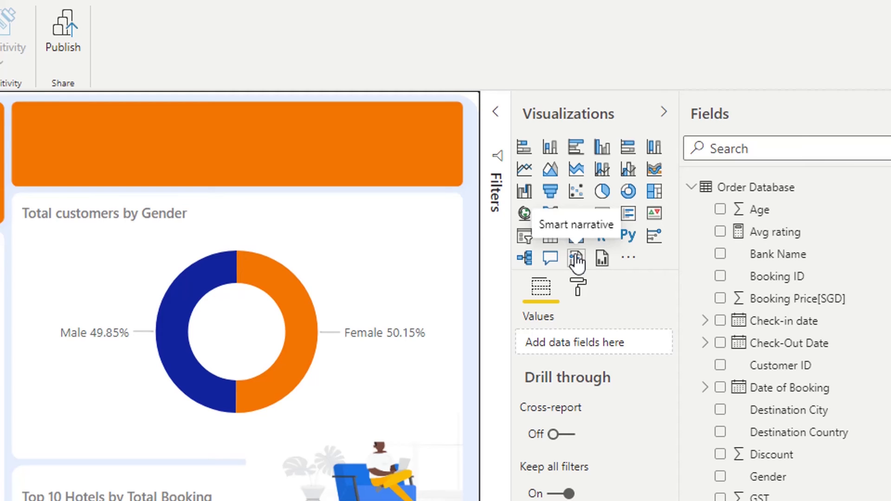
pyautogui.click(577, 258)
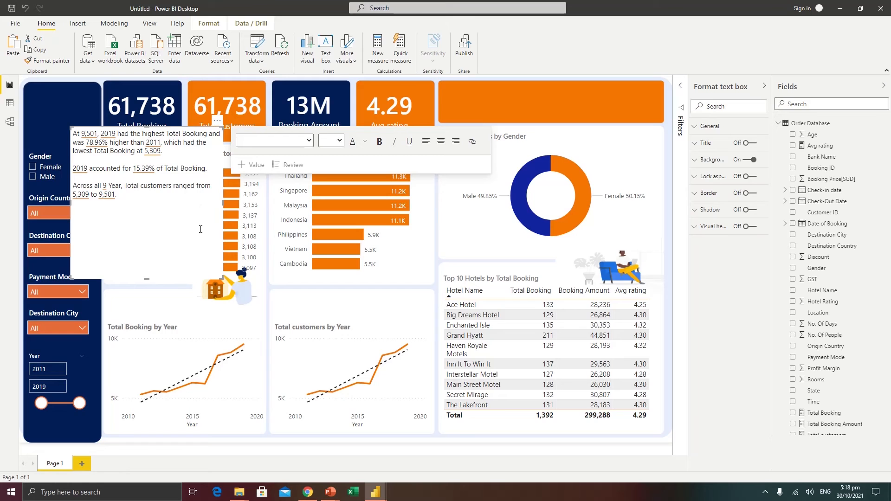
pyautogui.moveTo(204, 279); pyautogui.dragTo(659, 117)
pyautogui.click(745, 162)
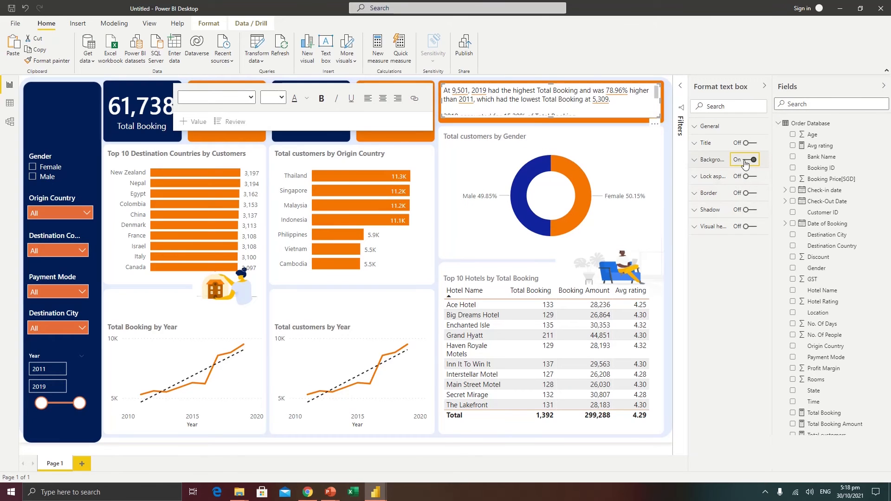
pyautogui.click(669, 142)
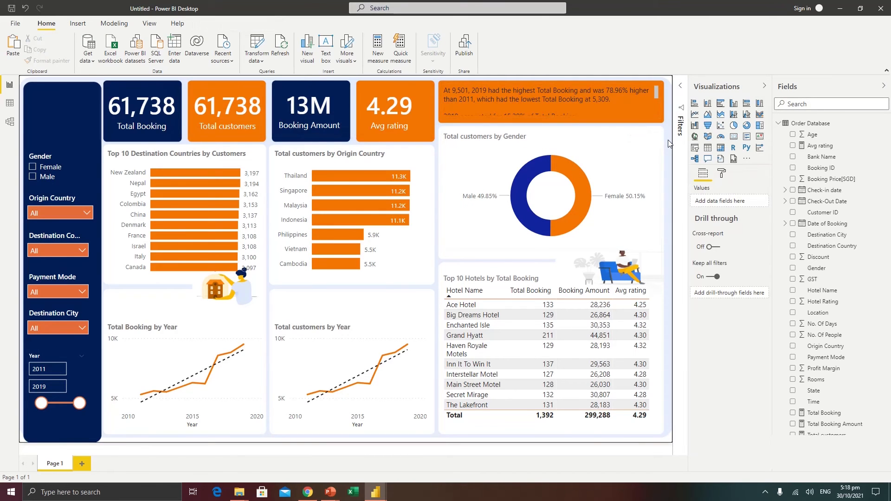
pyautogui.click(593, 100)
# Summarize the Total Booking by Year chart, fit the text directly above that chart and turn off its background.
pyautogui.moveTo(192, 349)
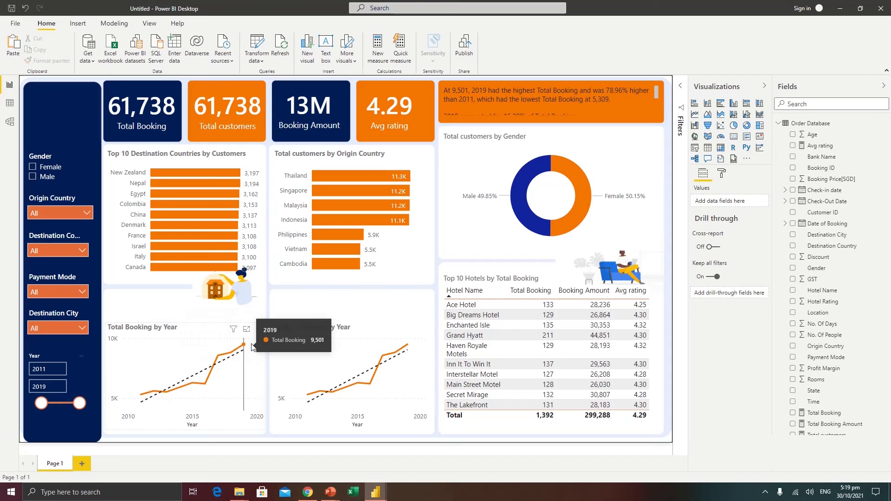
pyautogui.click(254, 339)
pyautogui.rightClick(254, 338)
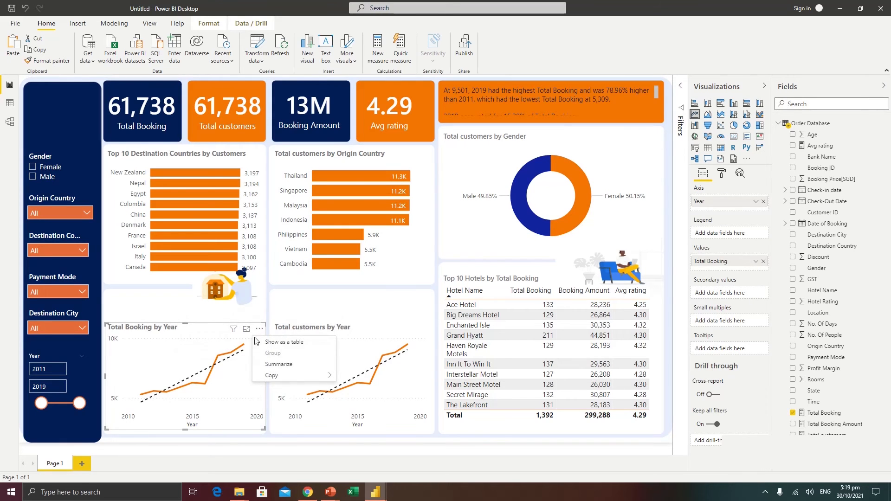
pyautogui.click(279, 364)
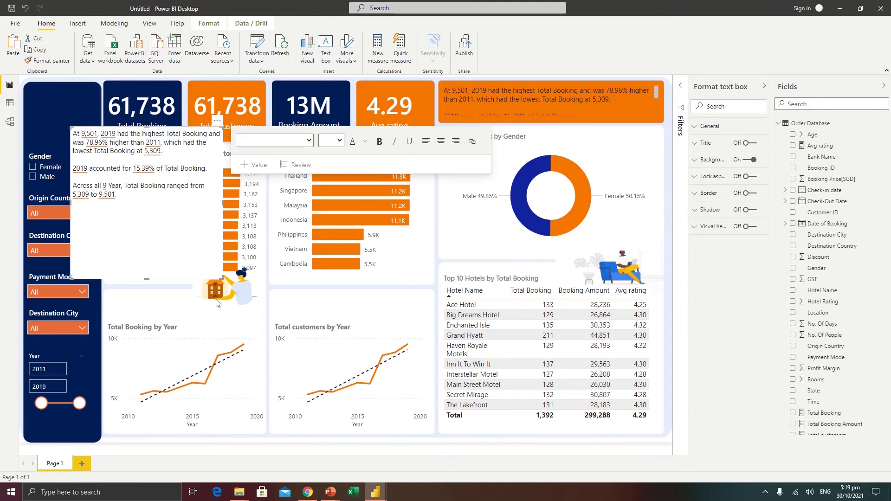
pyautogui.moveTo(220, 277); pyautogui.dragTo(257, 324)
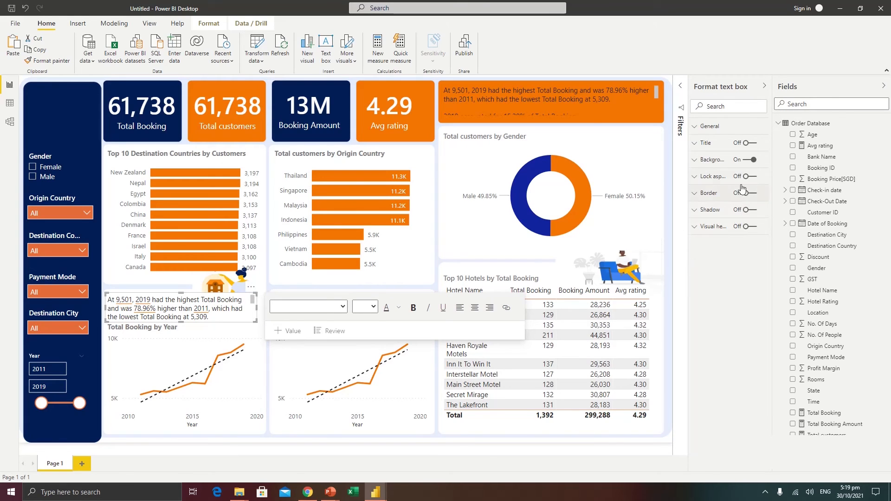
pyautogui.click(748, 160)
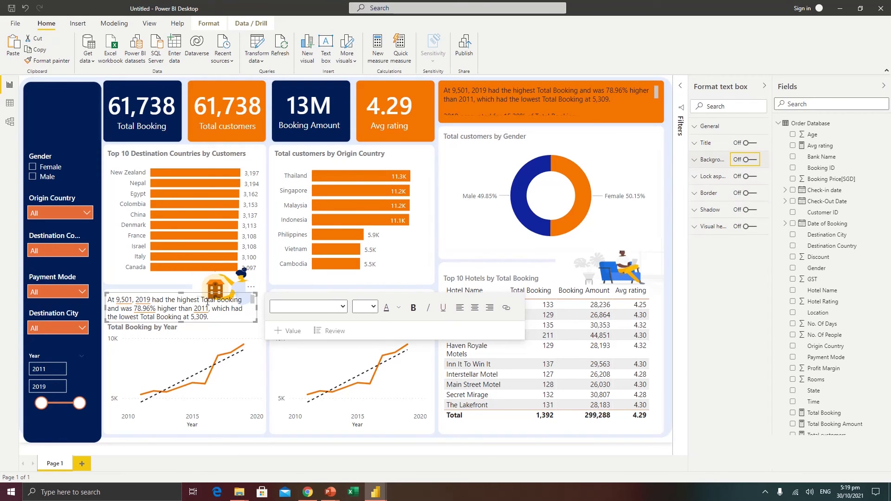
pyautogui.moveTo(238, 322); pyautogui.dragTo(238, 323)
pyautogui.click(309, 285)
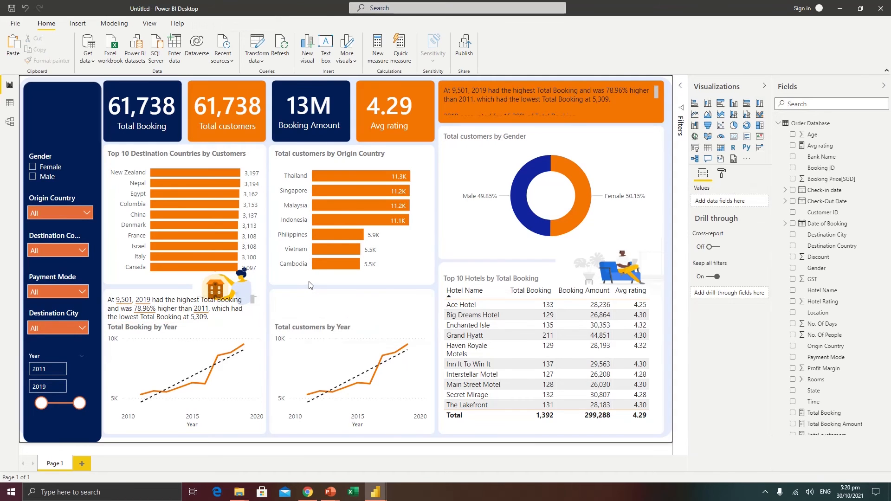
# Summarize the Total customers by Year chart, fit the text directly above that chart and turn off its background.
pyautogui.rightClick(424, 348)
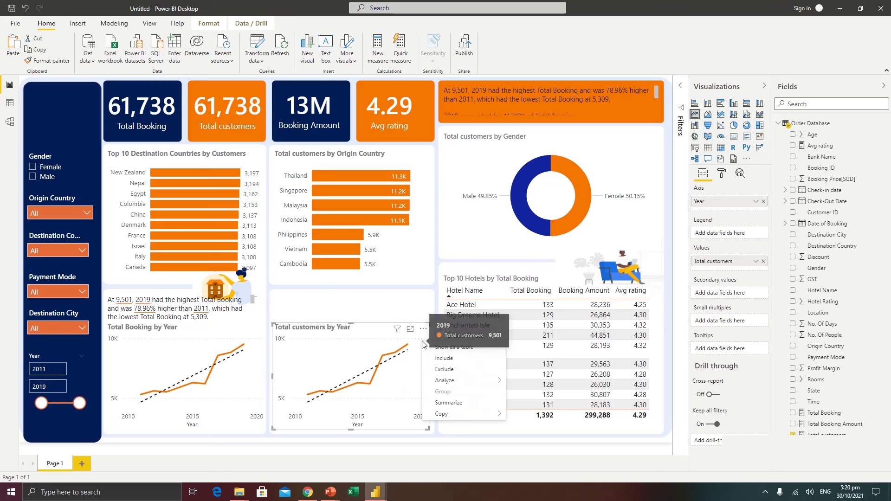
pyautogui.click(448, 403)
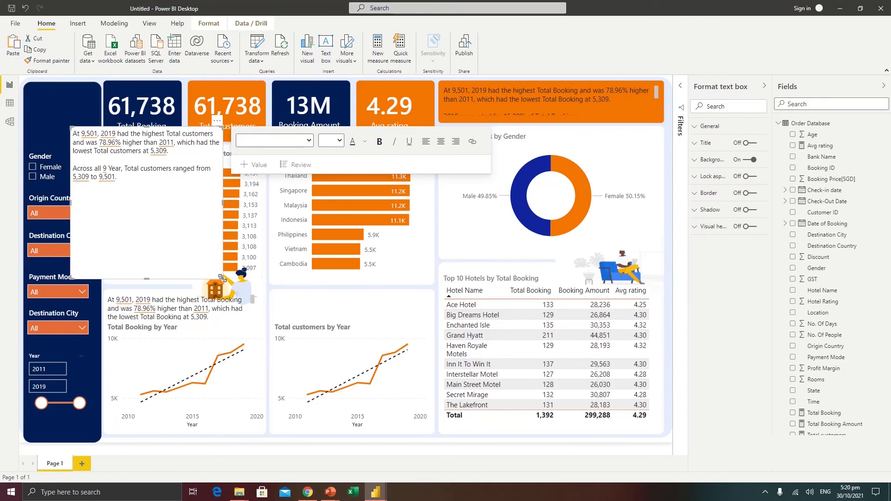
pyautogui.moveTo(222, 278); pyautogui.dragTo(429, 321)
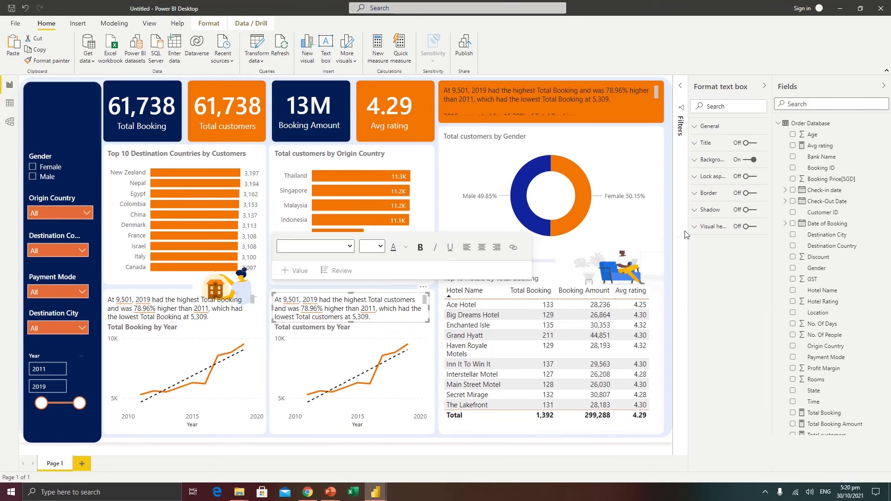
pyautogui.click(748, 160)
pyautogui.click(666, 262)
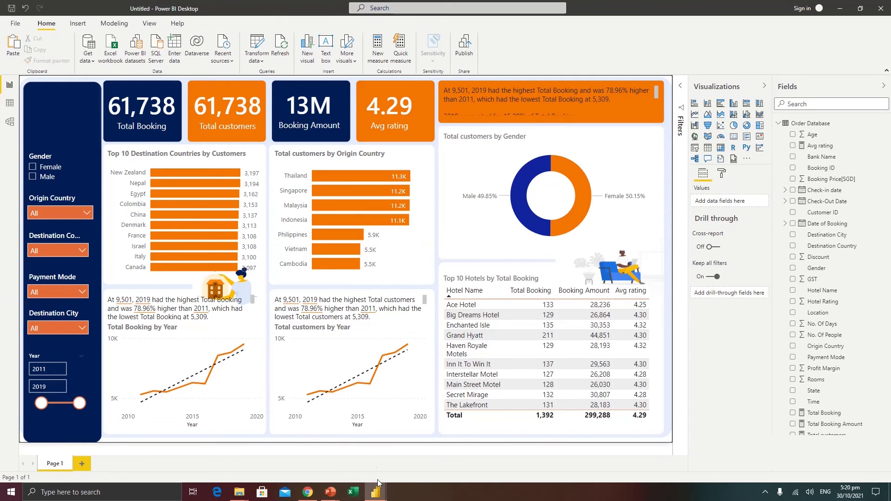
# Check the Hotel Booking report's layout, then move the slicers up the side panel, with Year directly beneath Destination City.
pyautogui.moveTo(376, 491)
pyautogui.click(355, 470)
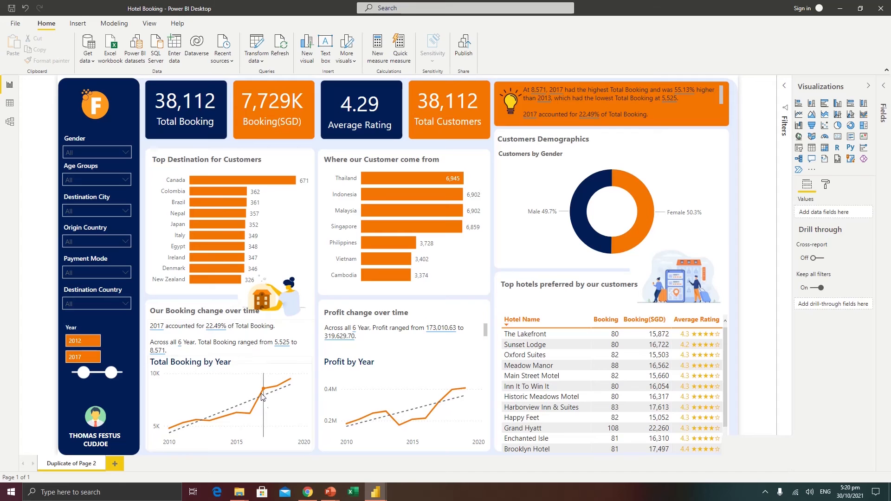
pyautogui.moveTo(374, 491)
pyautogui.click(422, 452)
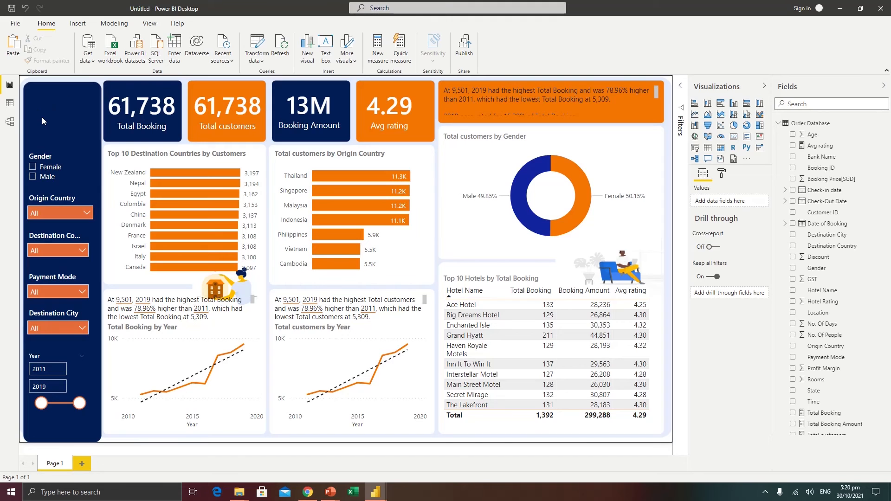
pyautogui.moveTo(105, 356); pyautogui.dragTo(21, 130)
pyautogui.moveTo(71, 170); pyautogui.dragTo(74, 122)
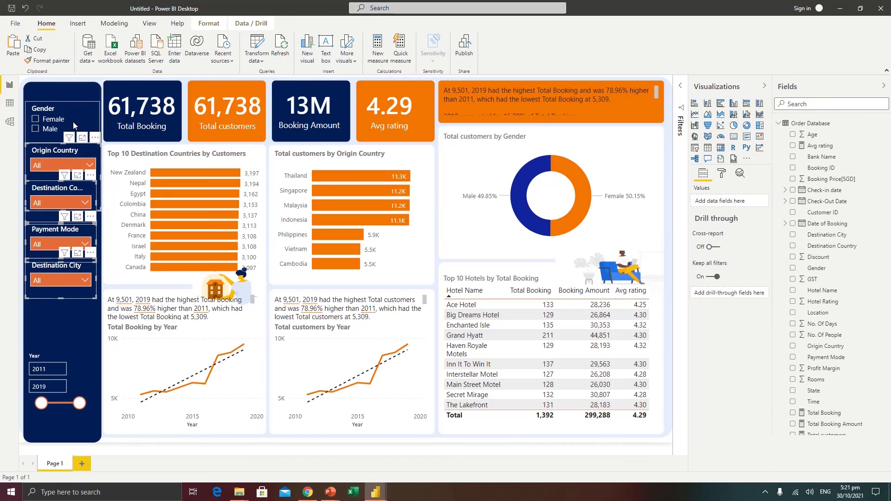
pyautogui.click(74, 121)
pyautogui.moveTo(74, 358); pyautogui.dragTo(76, 312)
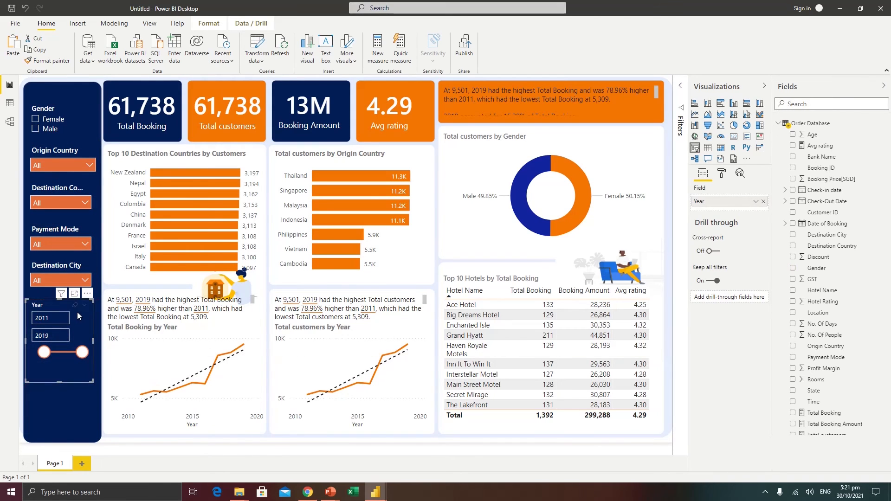
pyautogui.click(72, 448)
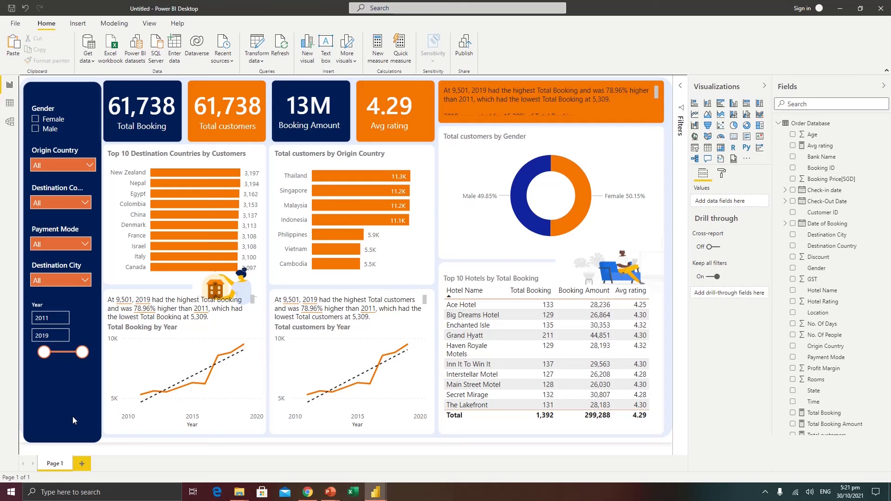
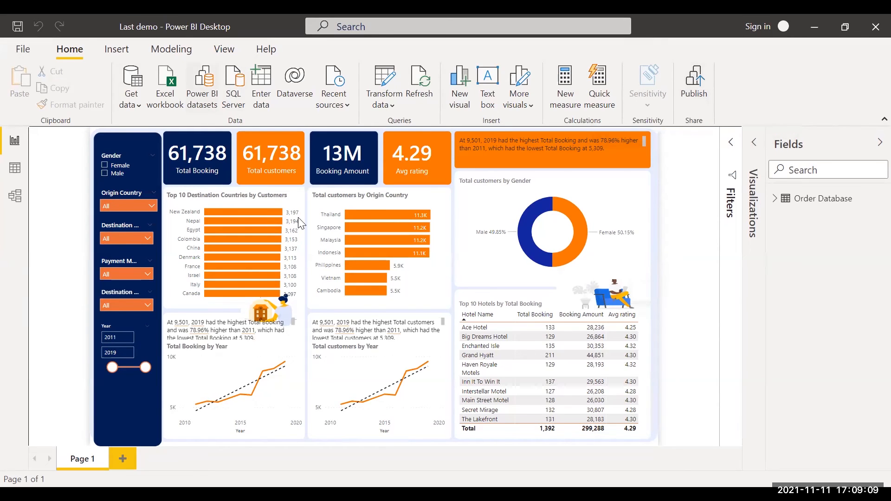
# Open the export options for the Last demo report.
pyautogui.moveTo(139, 154)
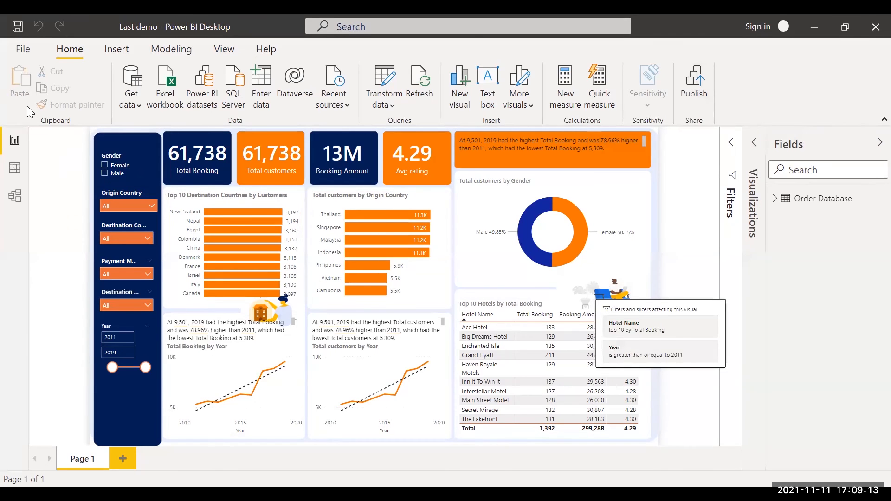
pyautogui.click(26, 49)
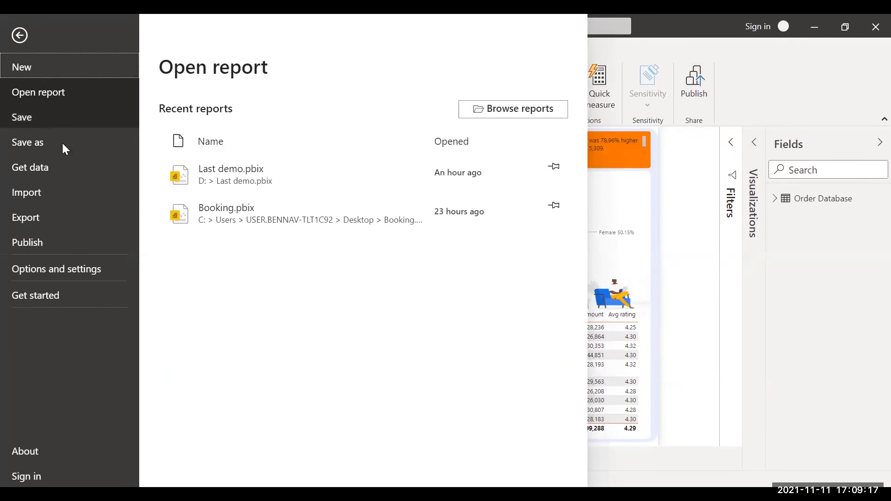
pyautogui.click(57, 224)
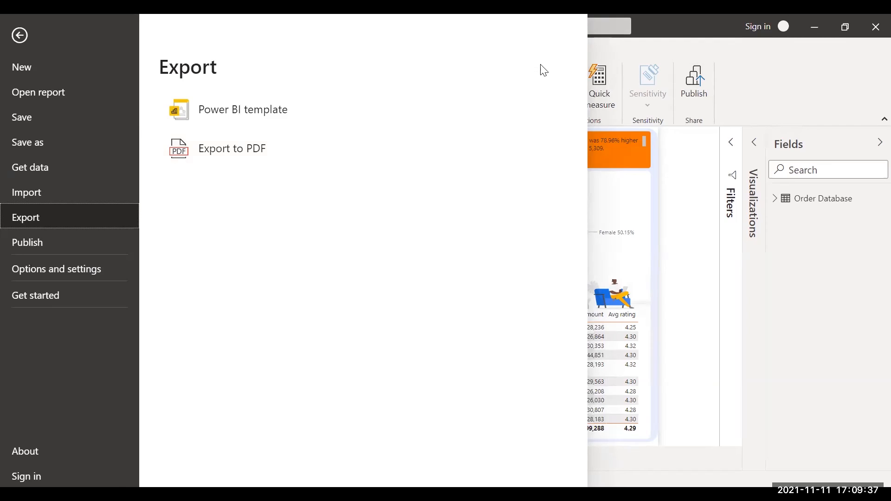
# Leave the export options and move the Order Database table to the left in the model diagram, with the properties collapsed.
pyautogui.press('Escape')
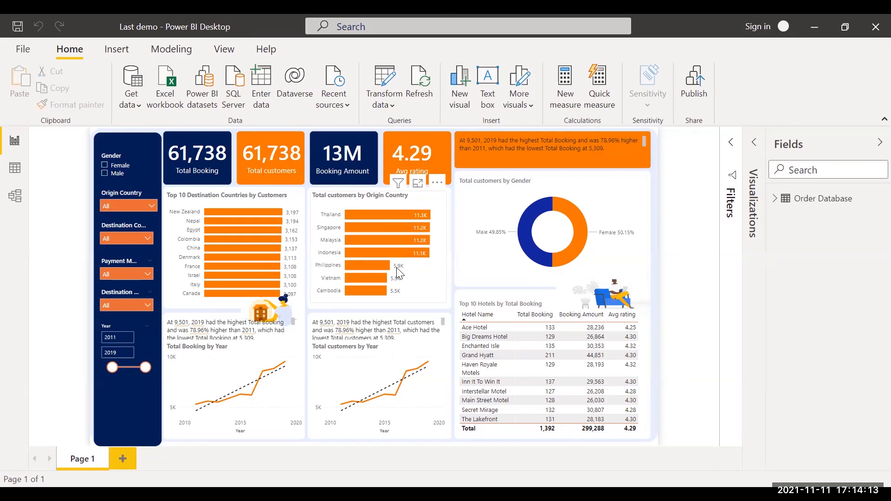
pyautogui.click(15, 196)
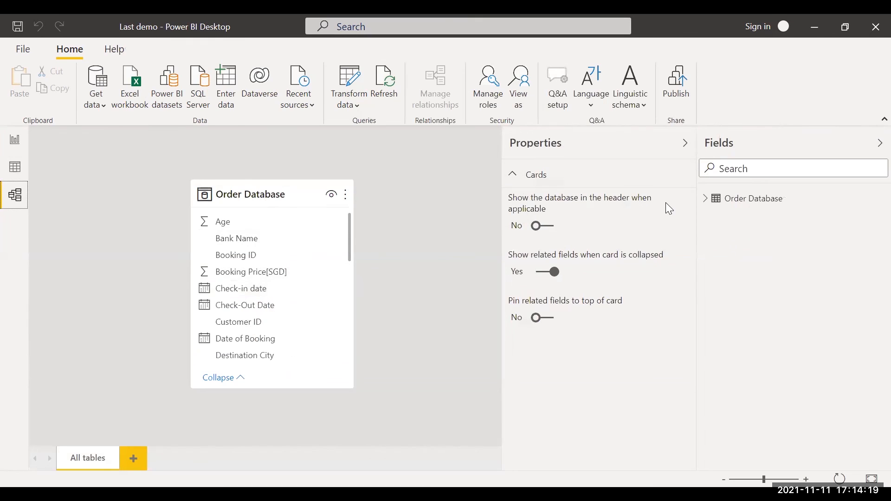
pyautogui.click(685, 143)
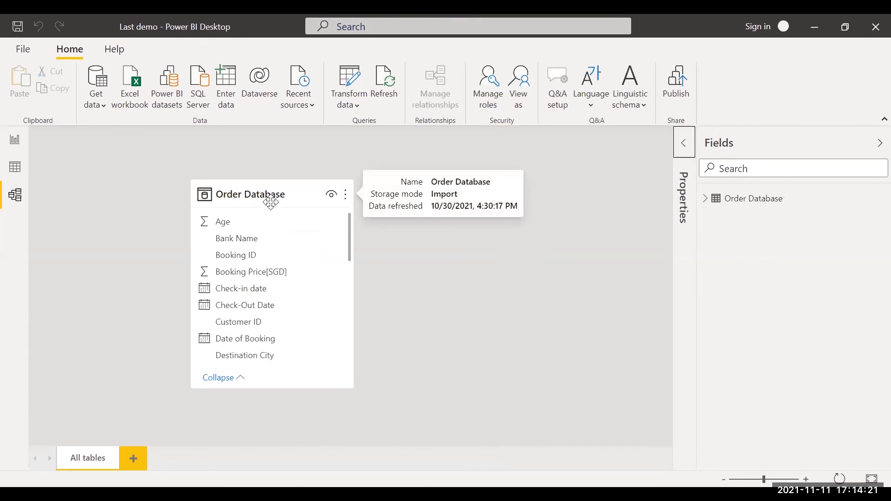
pyautogui.moveTo(302, 194); pyautogui.dragTo(169, 195)
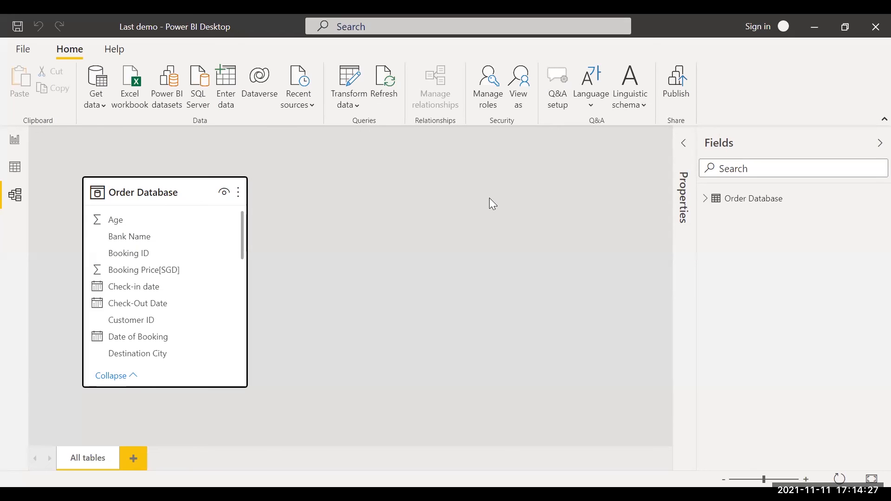
pyautogui.click(381, 240)
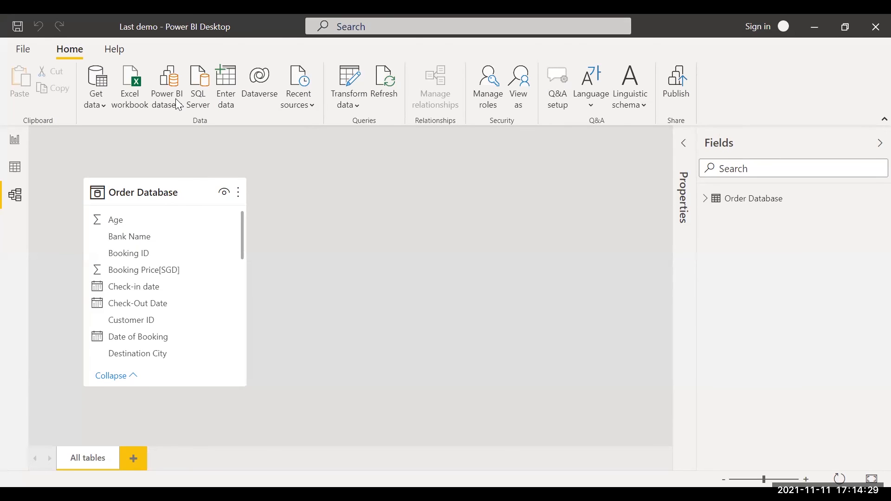
# Create a calculated table with the formula Calendar = CALENDARAUTO().
pyautogui.click(15, 166)
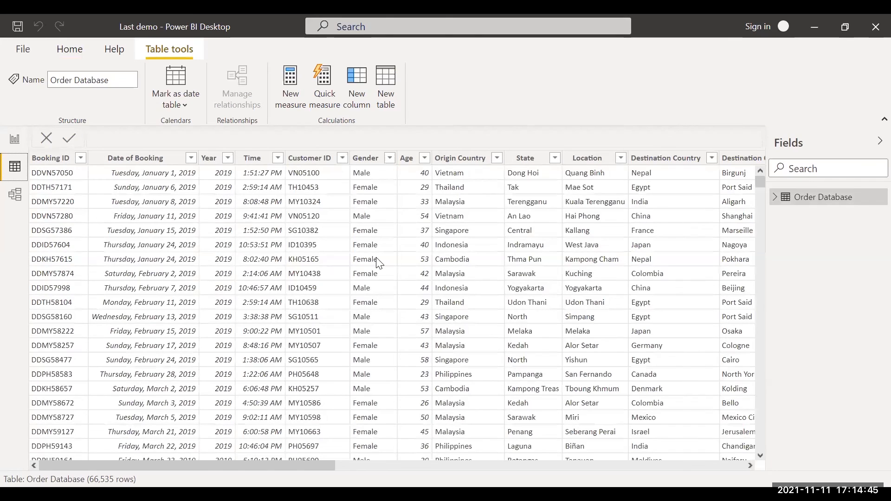
pyautogui.click(386, 102)
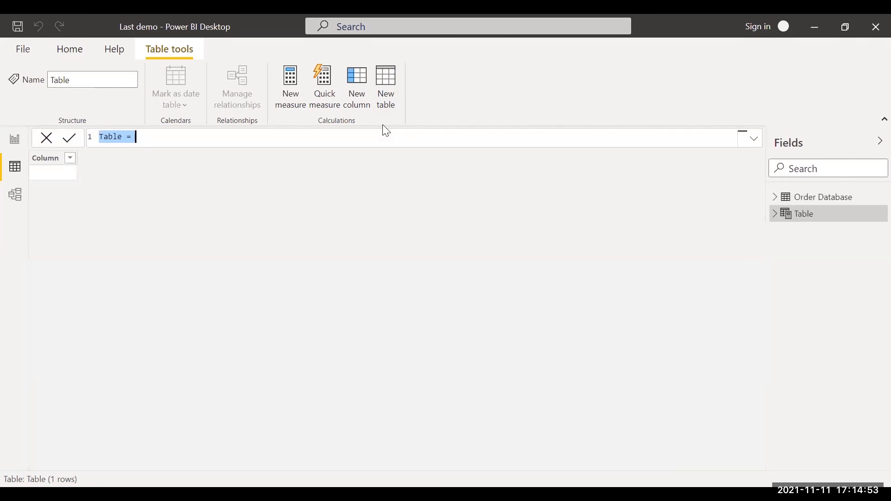
pyautogui.write('Cale')
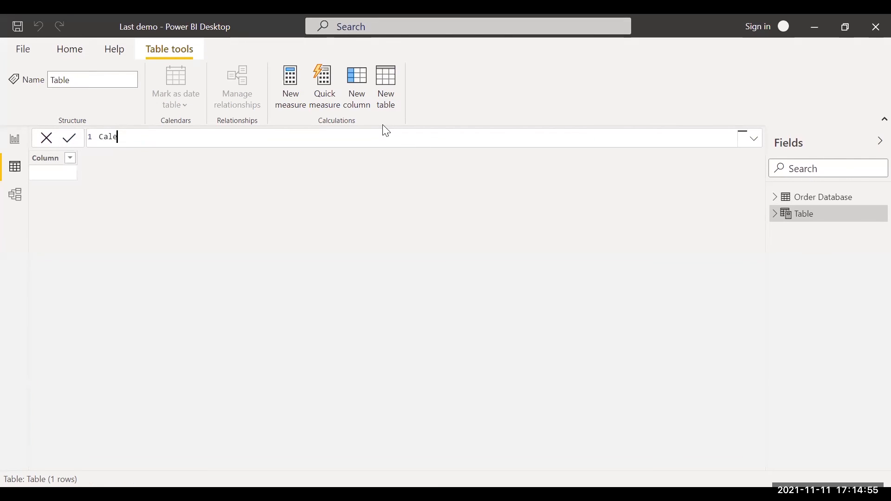
pyautogui.write('ndar  =')
pyautogui.write('cal')
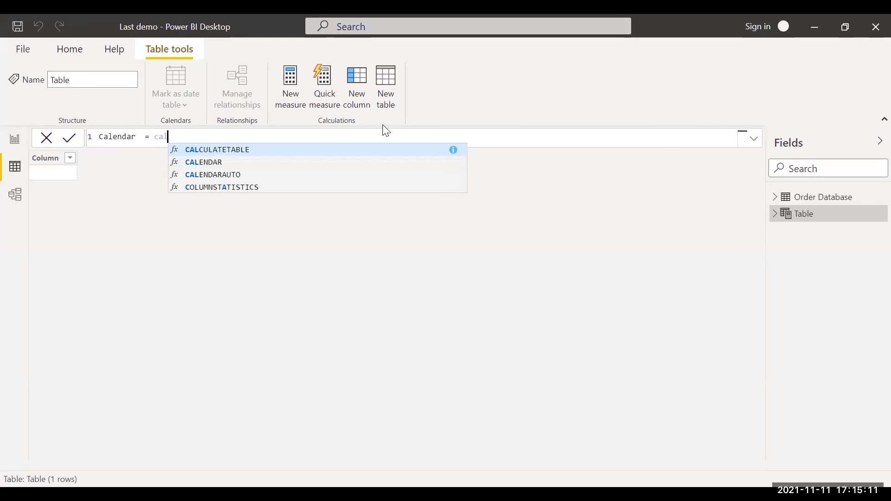
pyautogui.press('Down')
pyautogui.press('Down')
pyautogui.press('Tab')
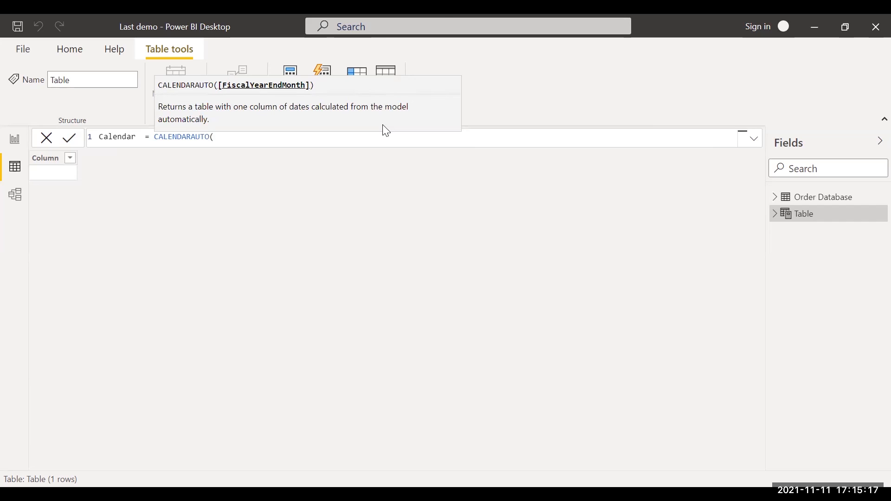
pyautogui.write(')')
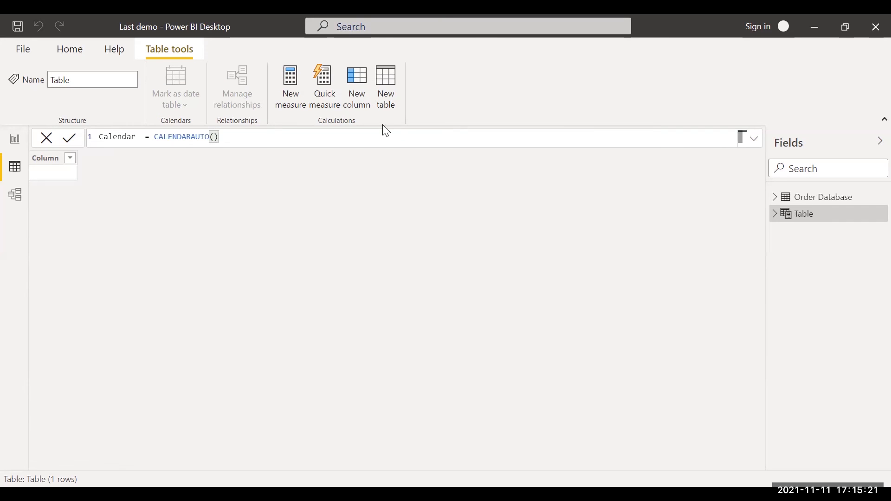
pyautogui.press('Return')
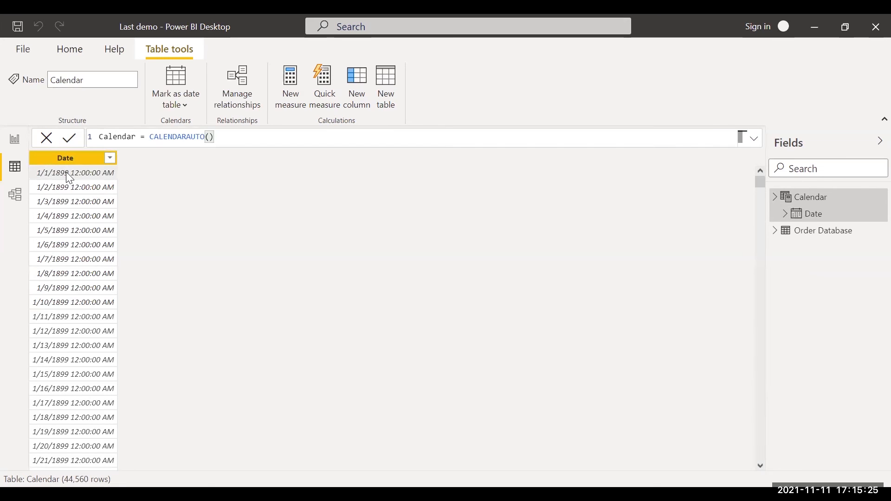
# Format the Calendar table's Date column as dd/mm/yyyy and relate it to Date of Booking in Order Database.
pyautogui.click(106, 258)
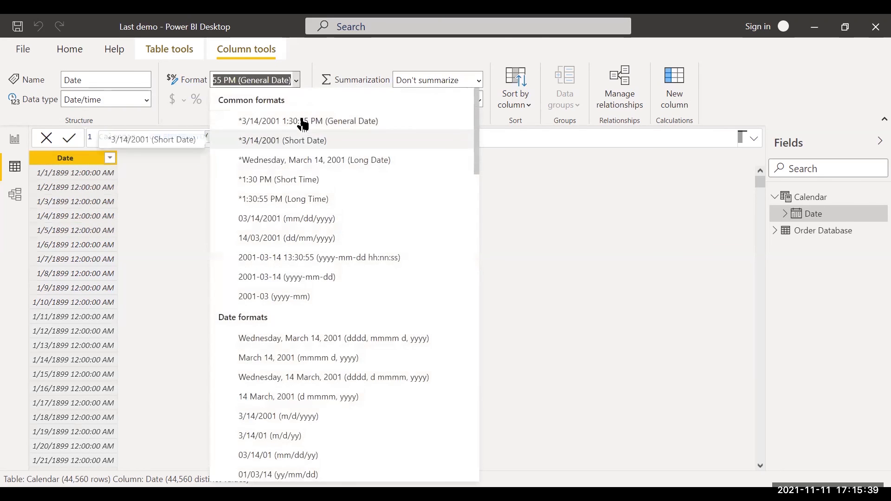
pyautogui.click(291, 238)
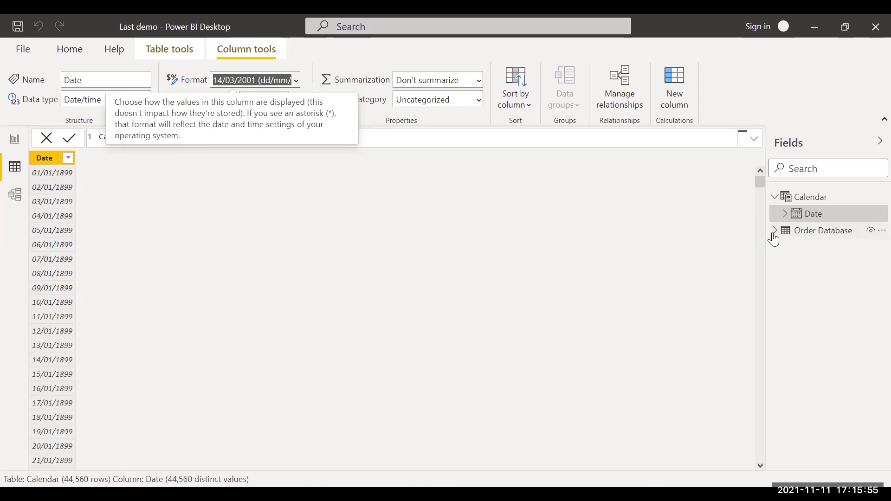
pyautogui.click(17, 196)
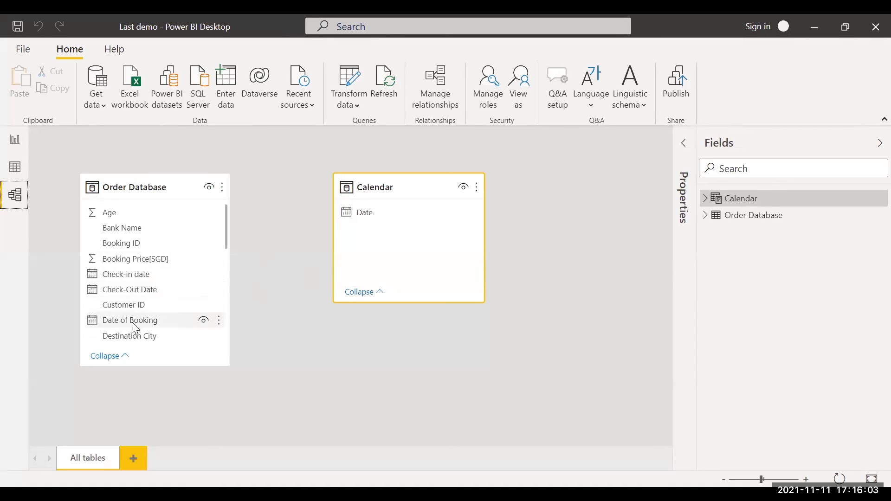
pyautogui.moveTo(134, 324); pyautogui.dragTo(392, 211)
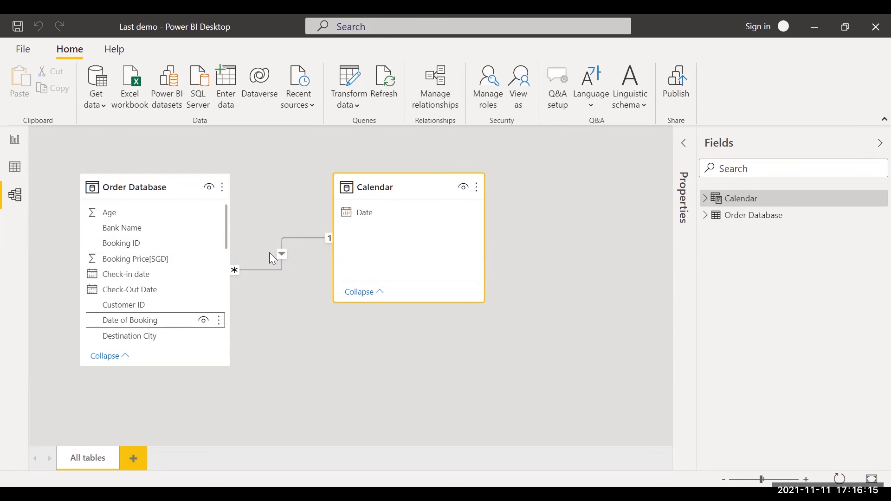
# Start a new measure from the report view and name it Last year booking.
pyautogui.click(17, 145)
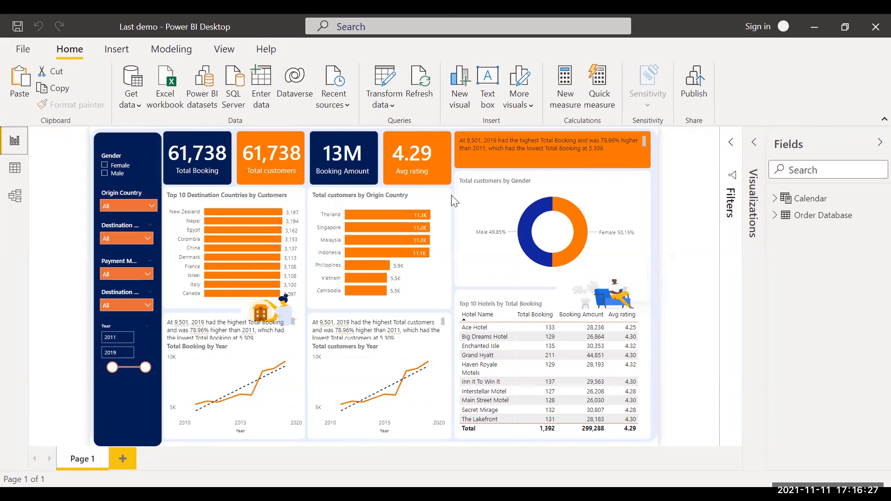
pyautogui.click(569, 79)
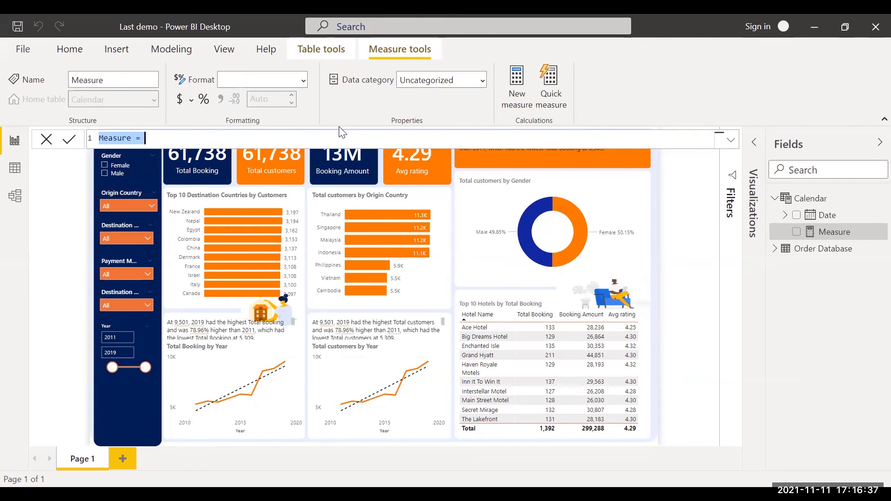
pyautogui.write('Lsasdgt')
pyautogui.press('BackSpace')
pyautogui.press('BackSpace')
pyautogui.press('BackSpace')
pyautogui.press('BackSpace')
pyautogui.press('BackSpace')
pyautogui.press('BackSpace')
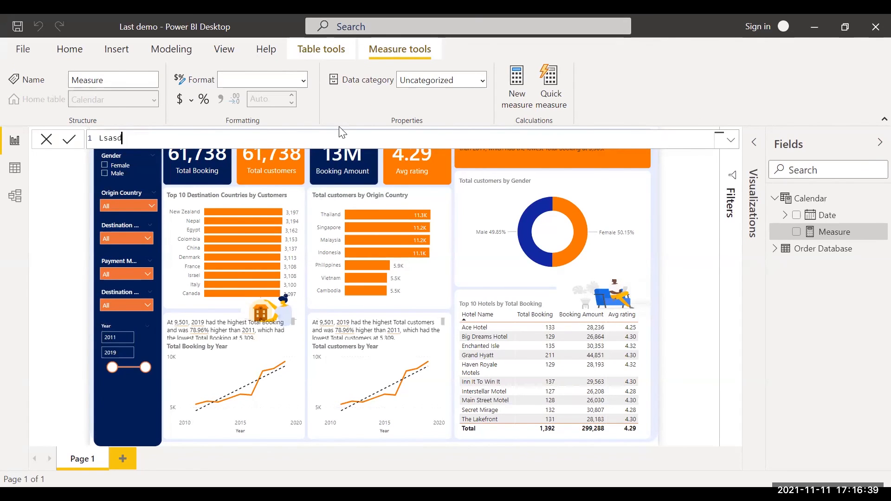
pyautogui.write('ast year booking  =')
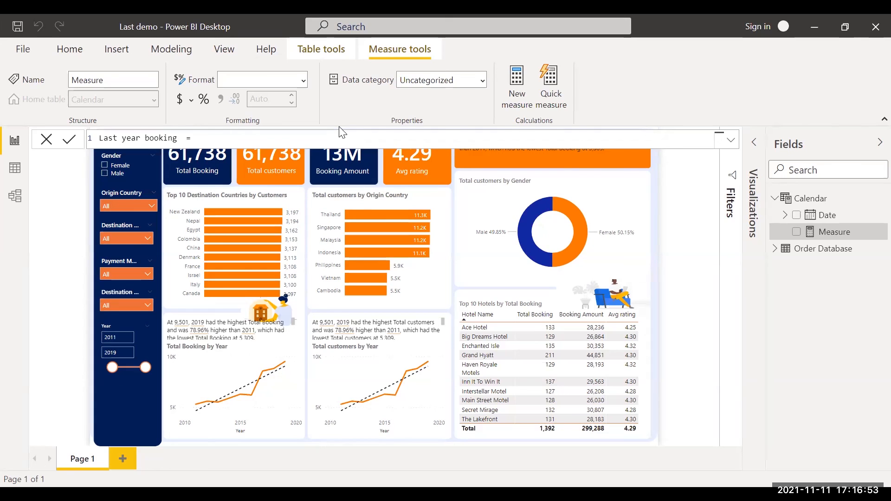
# Begin the measure's formula with CALCULATE, using [Total Booking] as its expression.
pyautogui.write('ca')
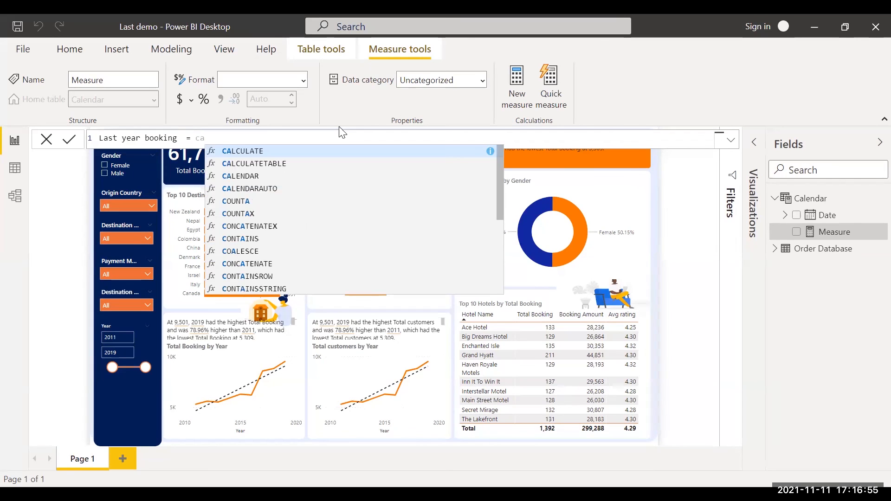
pyautogui.press('Tab')
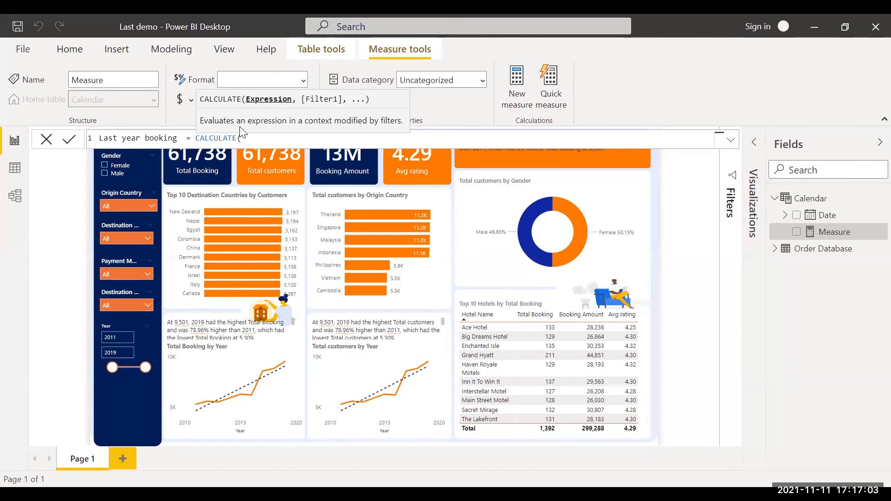
pyautogui.write('total ')
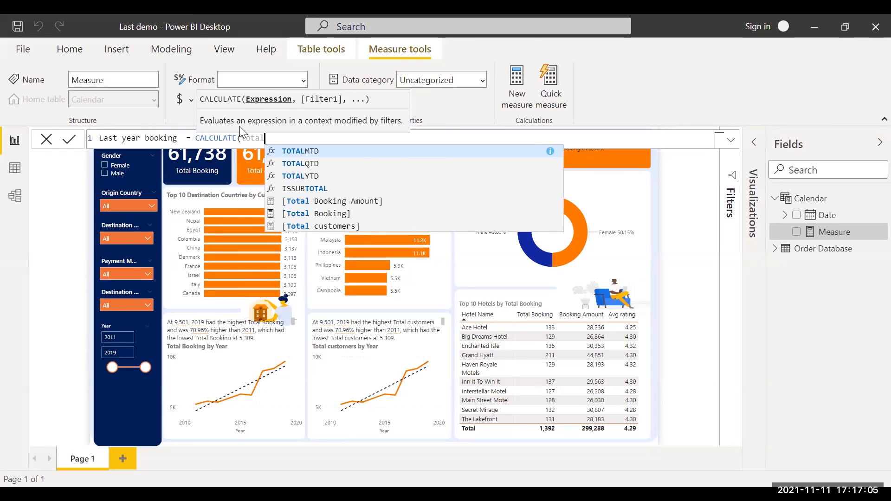
pyautogui.write('boo')
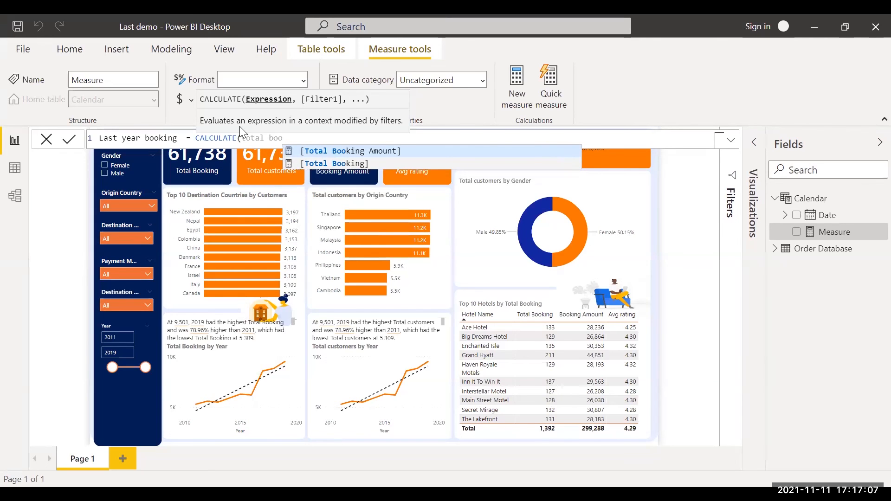
pyautogui.press('Down')
pyautogui.press('Tab')
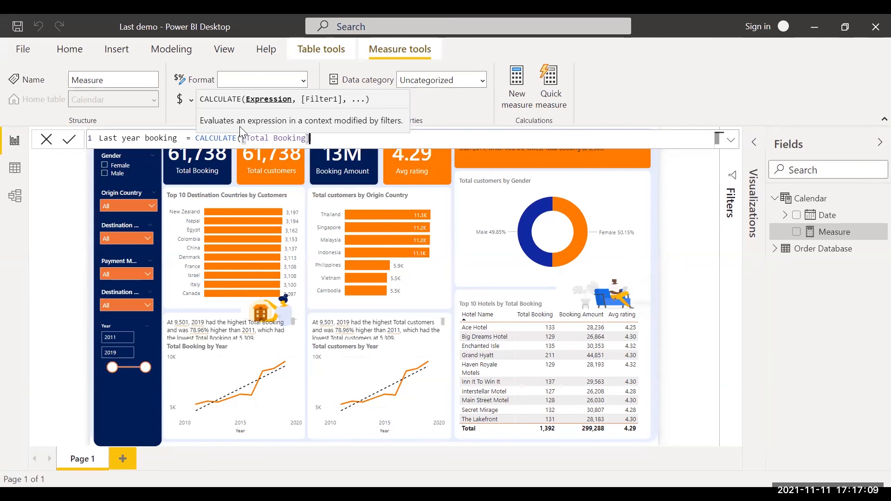
pyautogui.write(',')
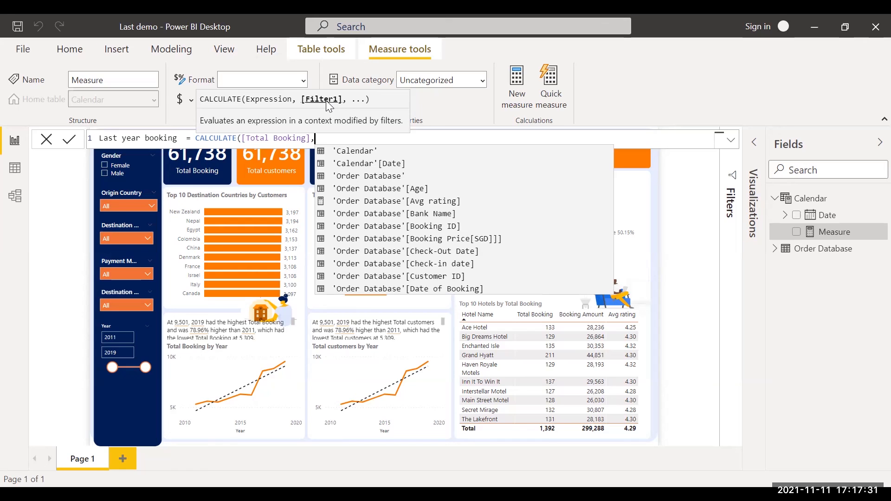
# Add DATEADD('Calendar'[Date],-1,YEAR) as the CALCULATE filter and close the Last year booking formula.
pyautogui.write('date')
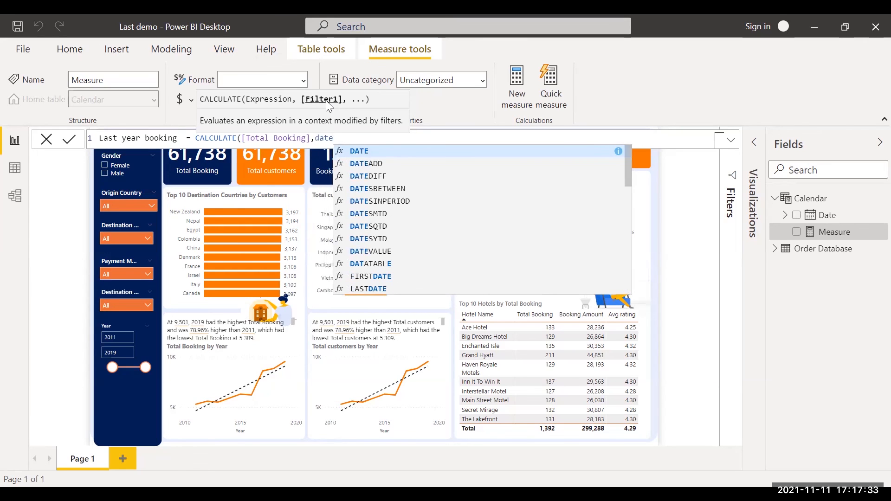
pyautogui.press('Down')
pyautogui.press('Tab')
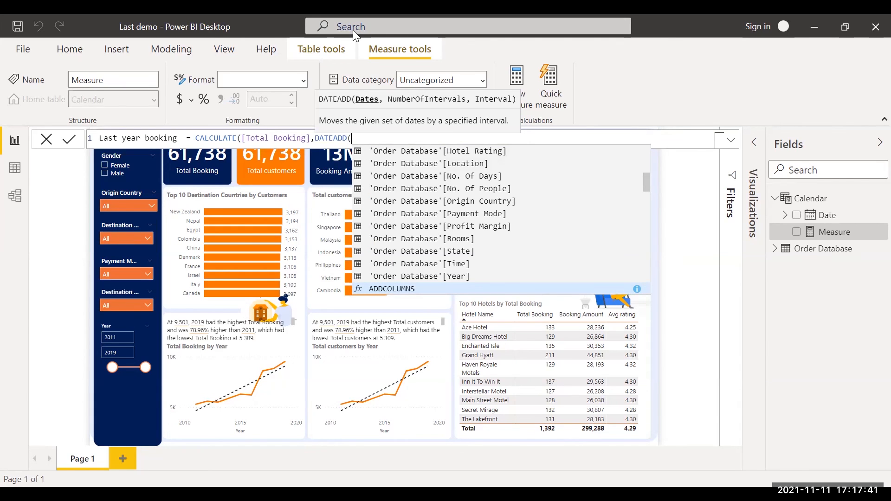
pyautogui.click(358, 141)
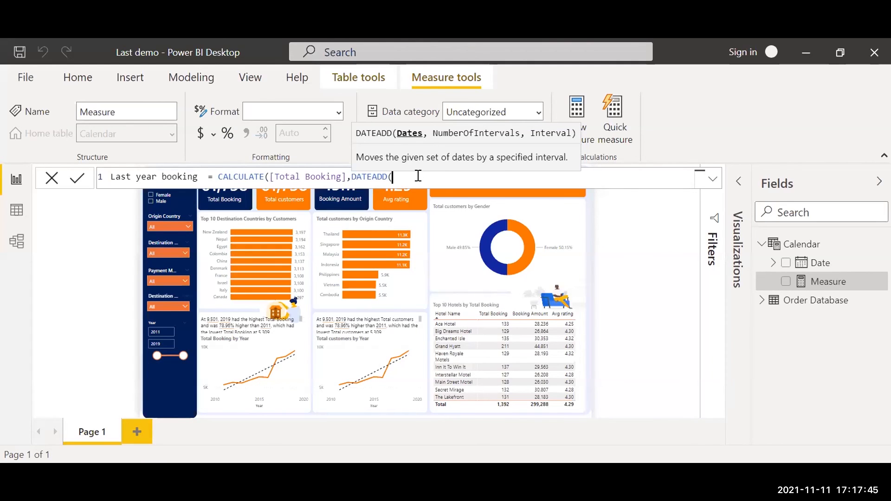
pyautogui.write('cala')
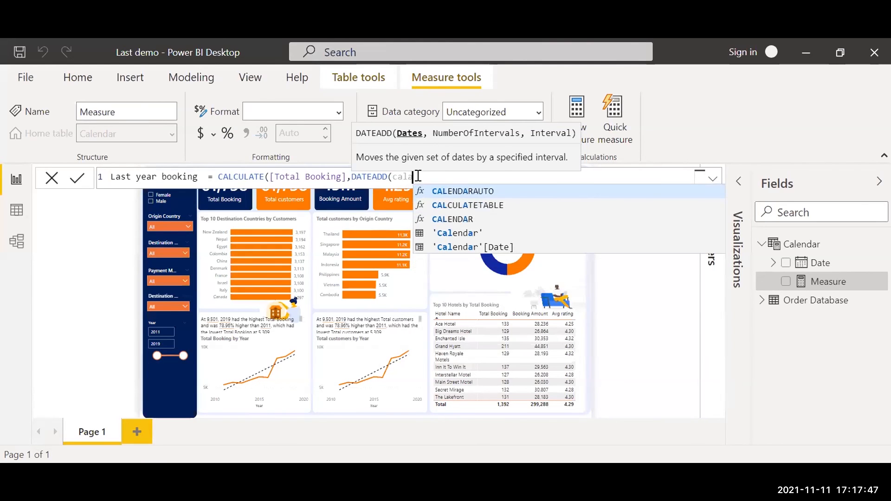
pyautogui.click(474, 253)
pyautogui.write(',')
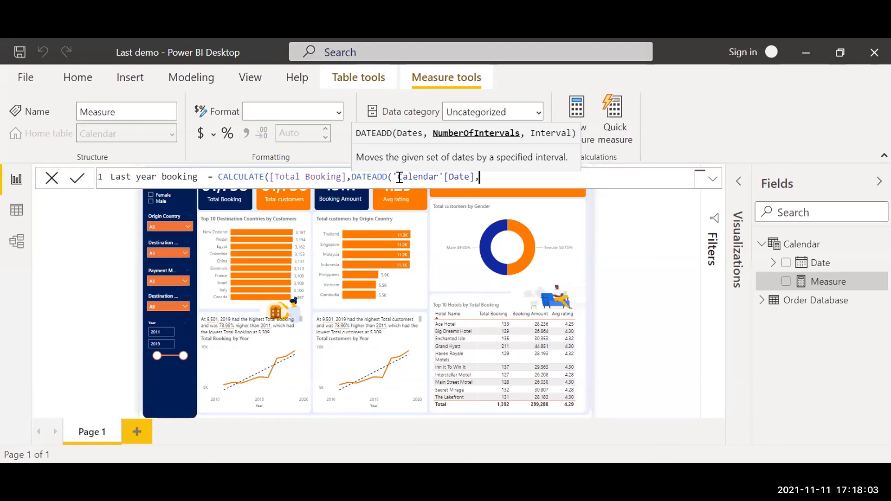
pyautogui.write('-1,')
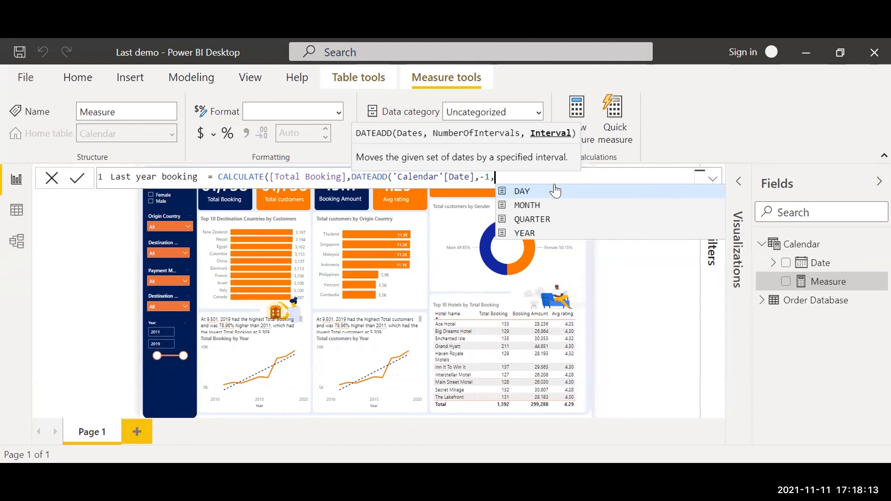
pyautogui.click(528, 235)
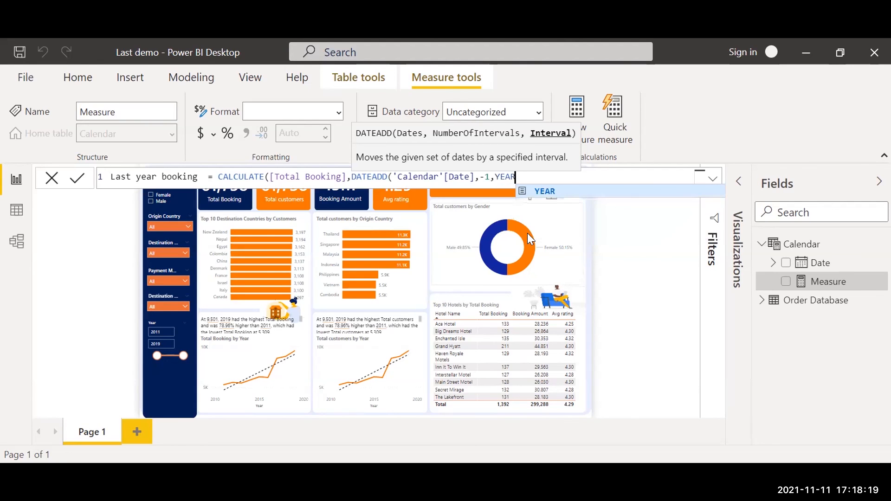
pyautogui.write(')')
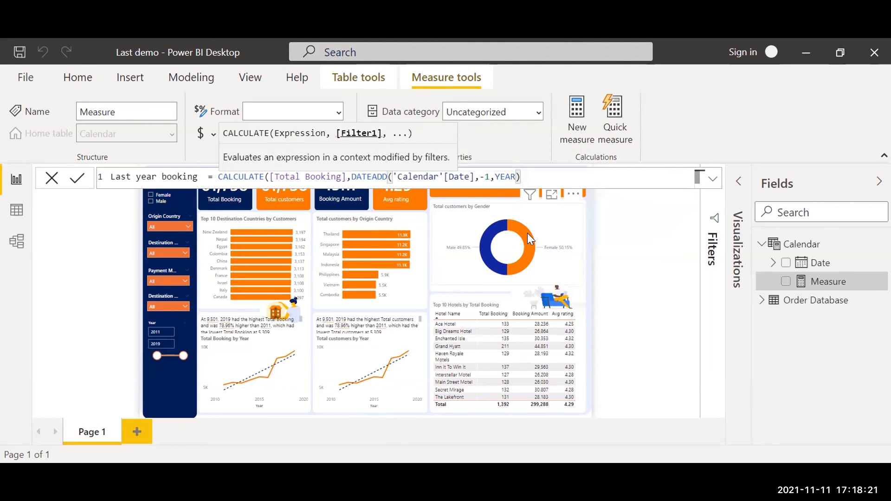
pyautogui.write(')')
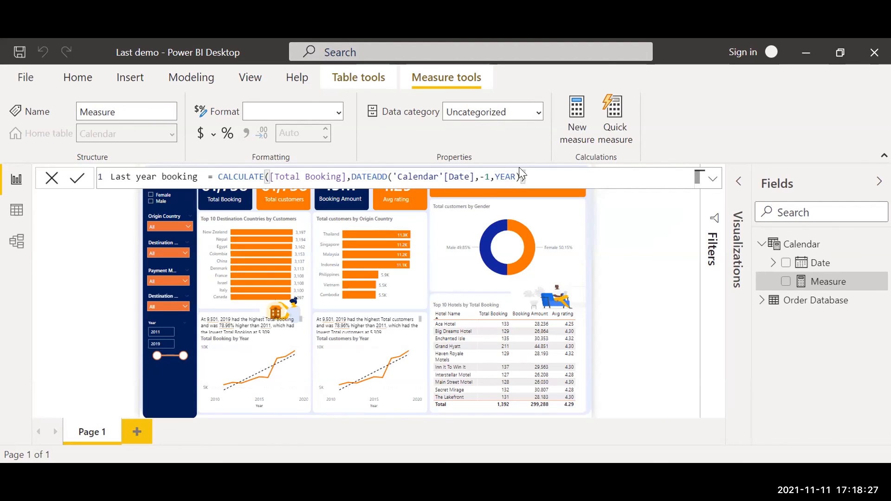
# Commit the Last year booking measure and place it on the report as a card over the customers-by-gender chart.
pyautogui.press('Return')
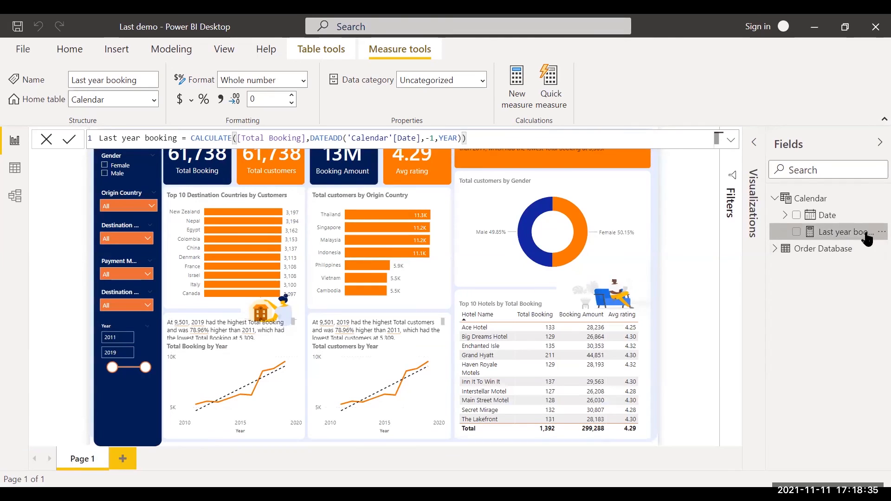
pyautogui.click(796, 232)
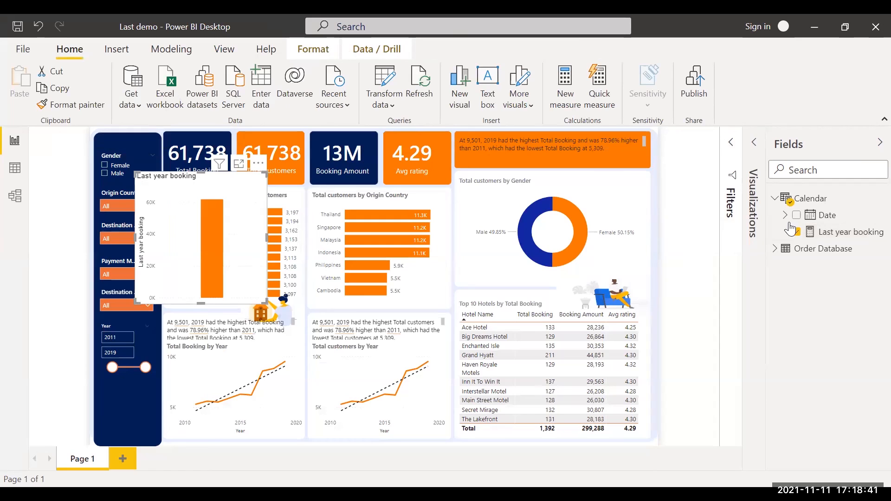
pyautogui.click(755, 145)
pyautogui.click(708, 219)
pyautogui.moveTo(182, 215); pyautogui.dragTo(495, 190)
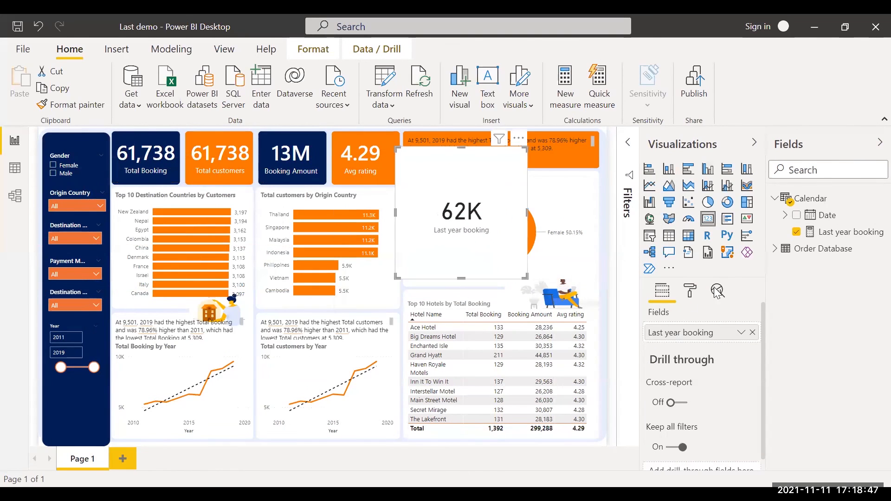
# Set the display units of the Last year booking card's data label to None.
pyautogui.click(690, 291)
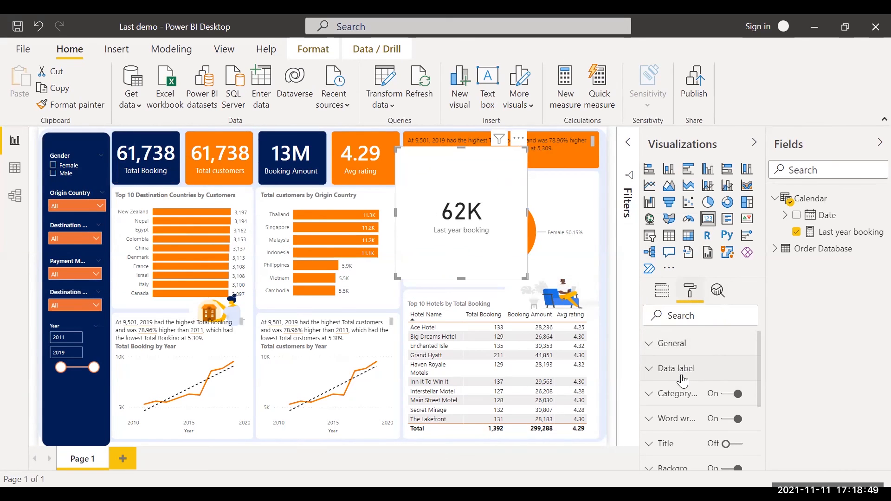
pyautogui.scroll(-3, 695, 371)
pyautogui.scroll(3, 703, 383)
pyautogui.click(692, 369)
pyautogui.click(692, 456)
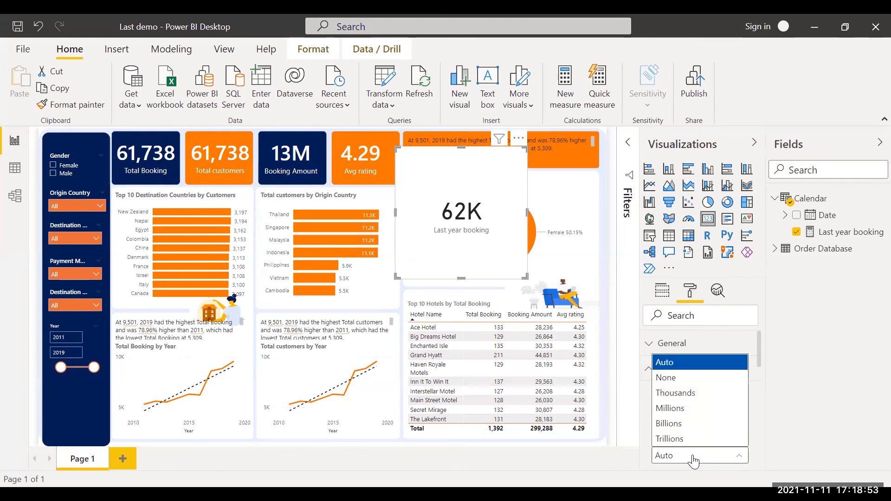
pyautogui.click(676, 377)
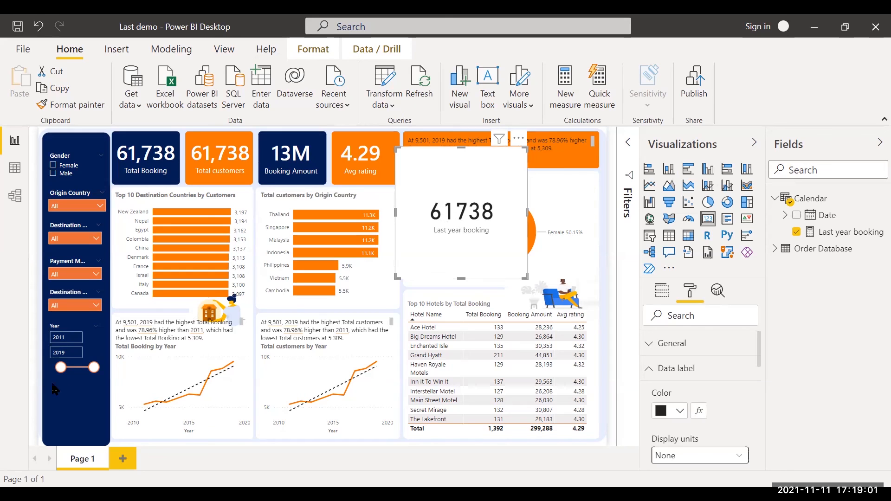
# Narrow the sidebar's Year slicer to 2015 only and deselect it.
pyautogui.moveTo(93, 372)
pyautogui.mouseDown()
pyautogui.moveTo(65, 371)
pyautogui.moveTo(77, 366)
pyautogui.mouseUp()
pyautogui.click(78, 367)
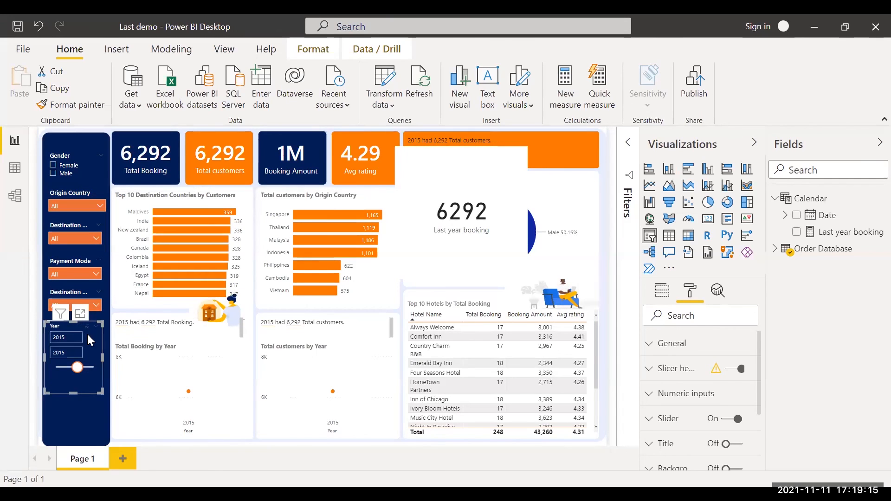
pyautogui.click(74, 414)
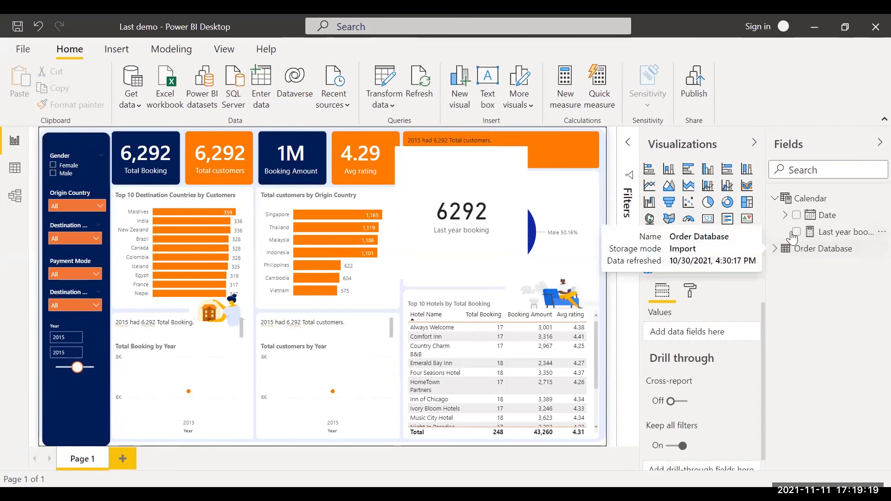
# Add a slicer on the Calendar table's Date, keep only its Year level, and place it mid-page over the customer charts.
pyautogui.click(797, 216)
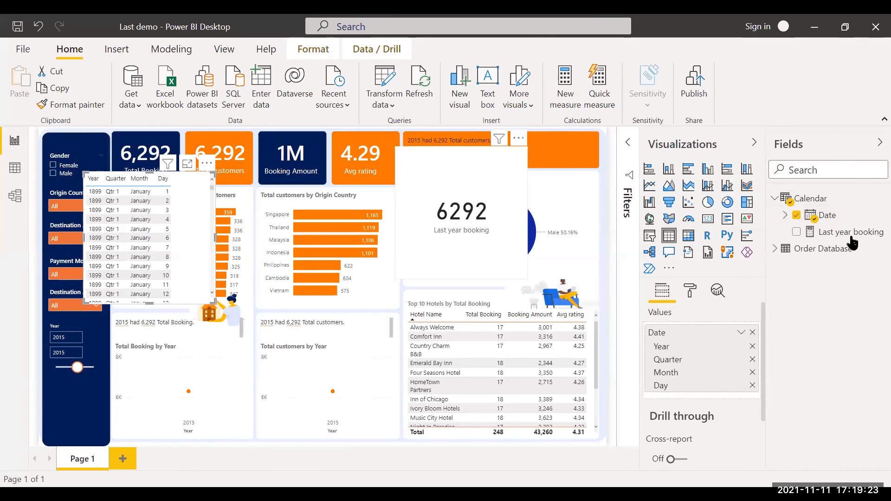
pyautogui.click(648, 238)
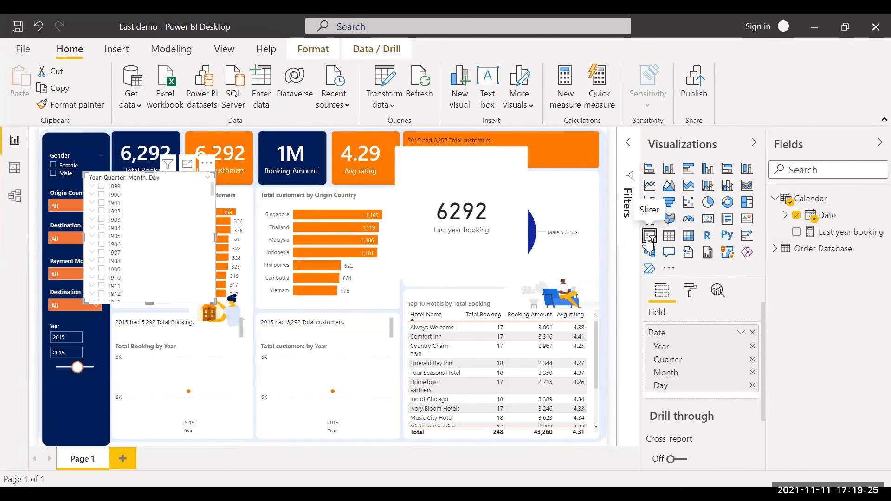
pyautogui.click(752, 386)
pyautogui.click(753, 373)
pyautogui.click(753, 360)
pyautogui.moveTo(125, 189); pyautogui.dragTo(312, 261)
# Try filtering the report by 2020, 2018 and 2017 in turn with the new Calendar Year slicer.
pyautogui.scroll(-15, 332, 346)
pyautogui.scroll(-5, 329, 362)
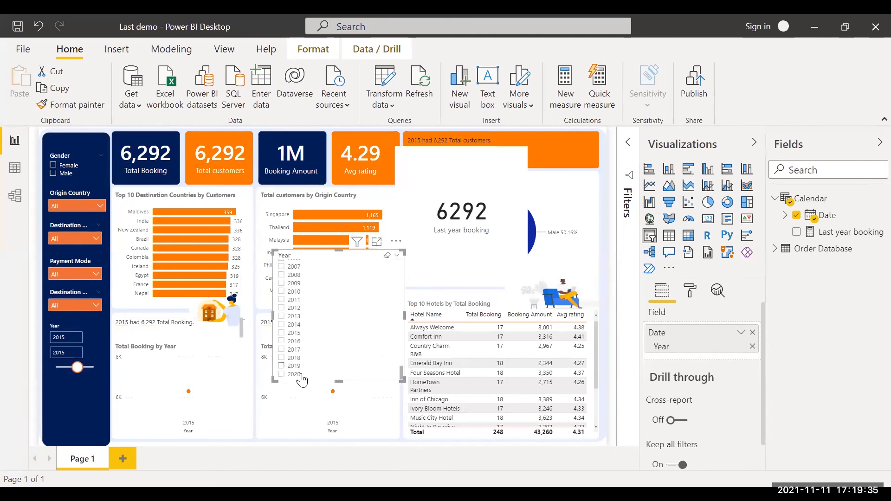
pyautogui.click(282, 375)
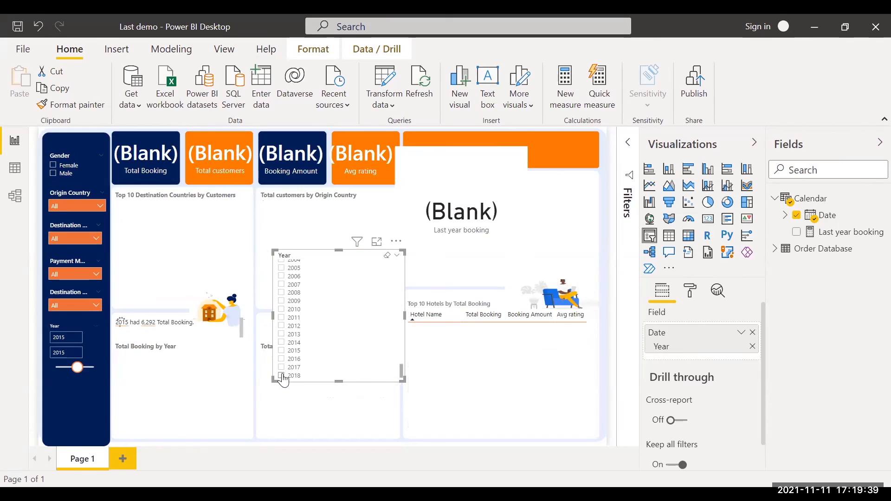
pyautogui.click(282, 376)
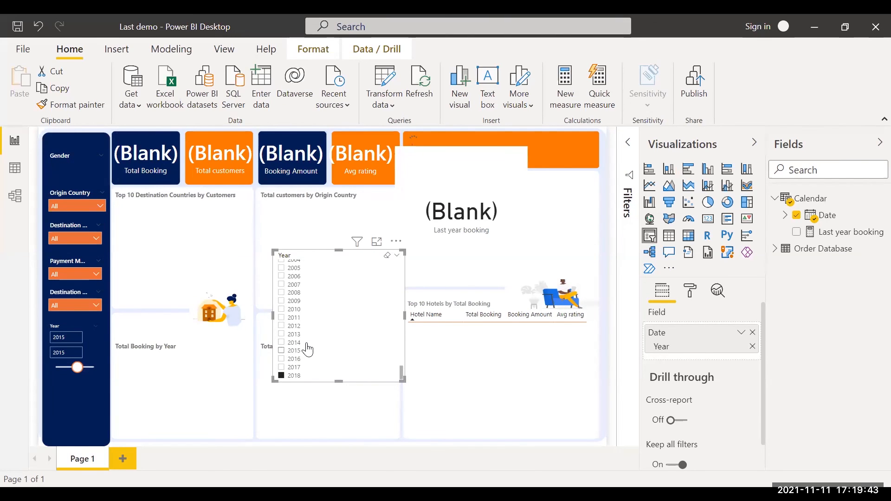
pyautogui.click(281, 367)
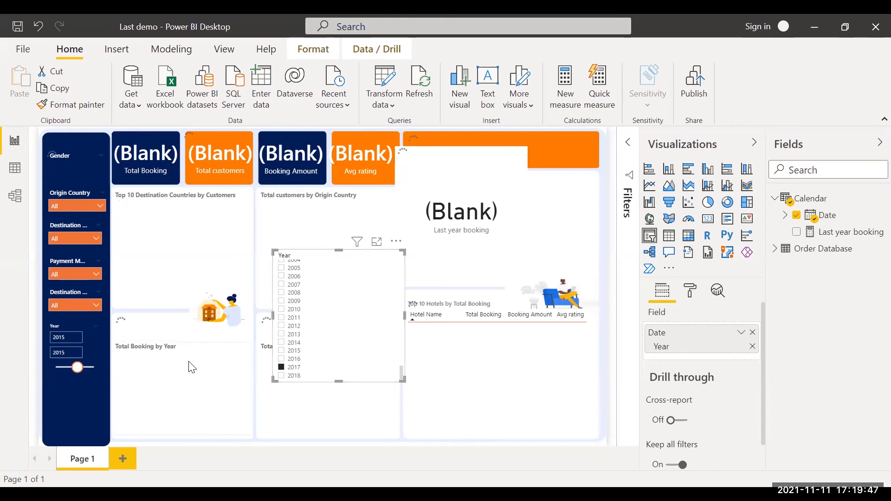
# Clear the sidebar Year slicer's selection and switch the Calendar Year slicer from 2017 to 2015.
pyautogui.click(89, 334)
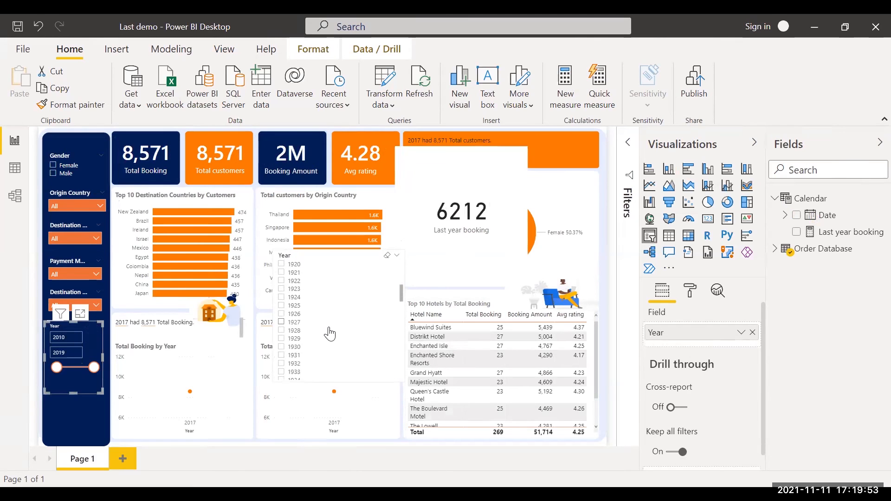
pyautogui.scroll(-10, 325, 339)
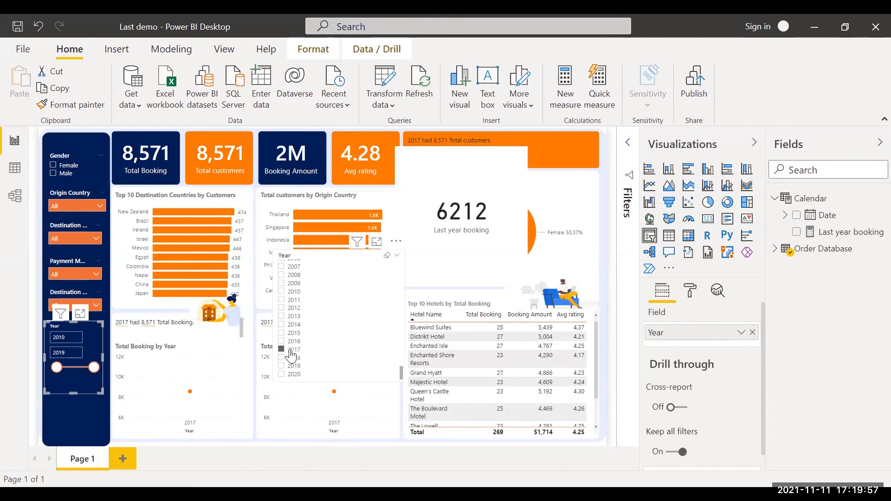
pyautogui.click(292, 353)
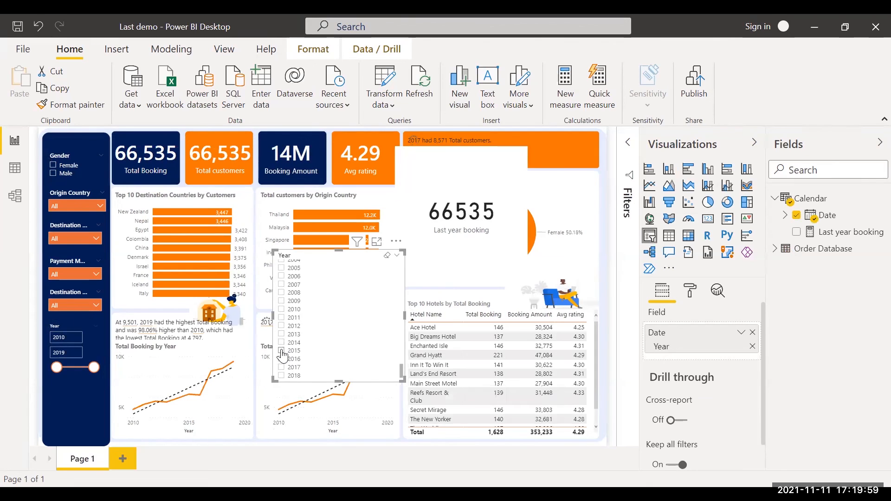
pyautogui.click(282, 353)
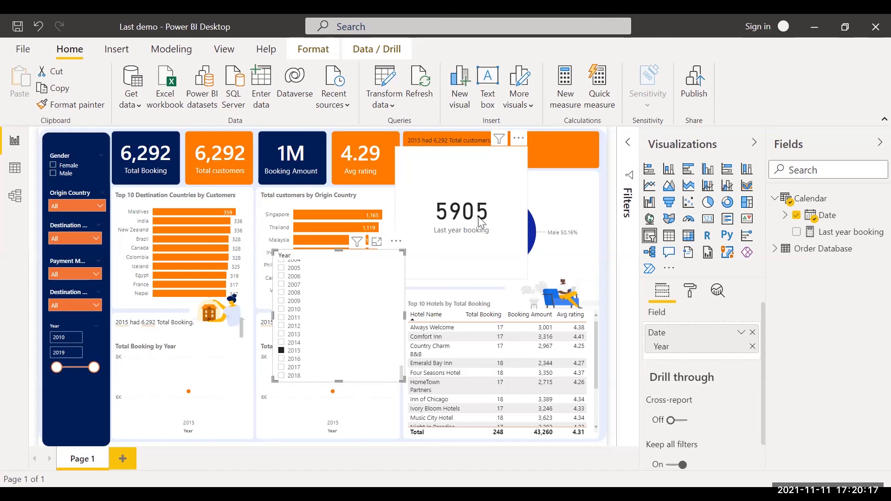
# Switch the Calendar Year slicer to 2014 and then 2013 to compare Total Booking with Last year booking.
pyautogui.click(281, 350)
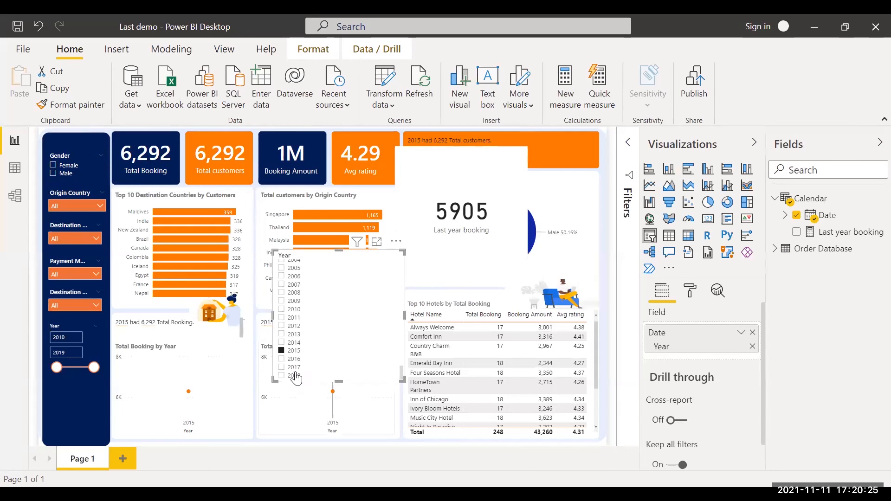
pyautogui.click(281, 350)
pyautogui.click(281, 343)
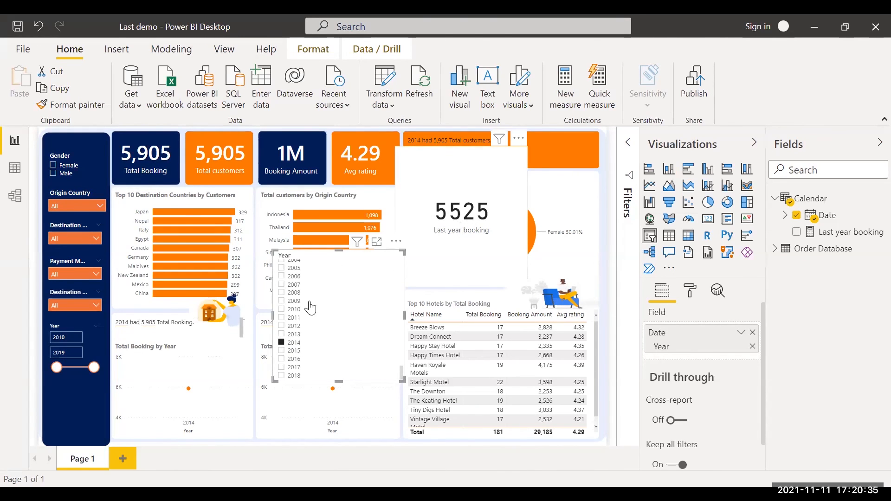
pyautogui.click(282, 343)
pyautogui.click(281, 334)
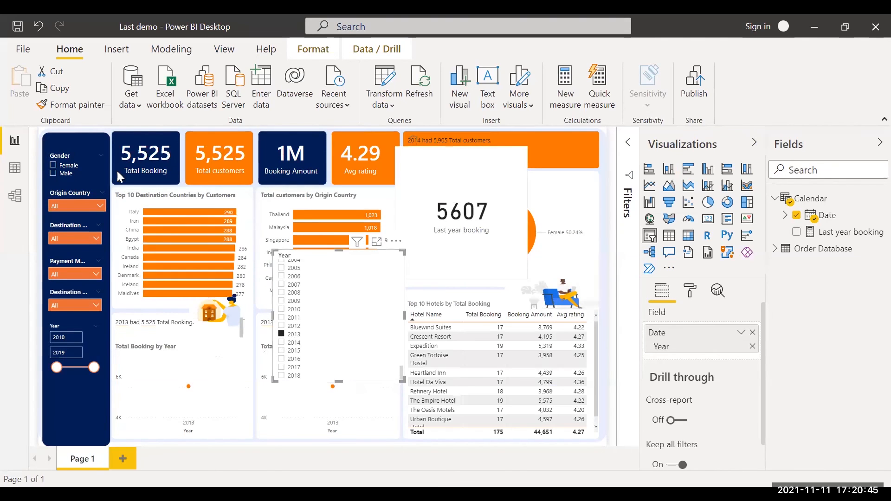